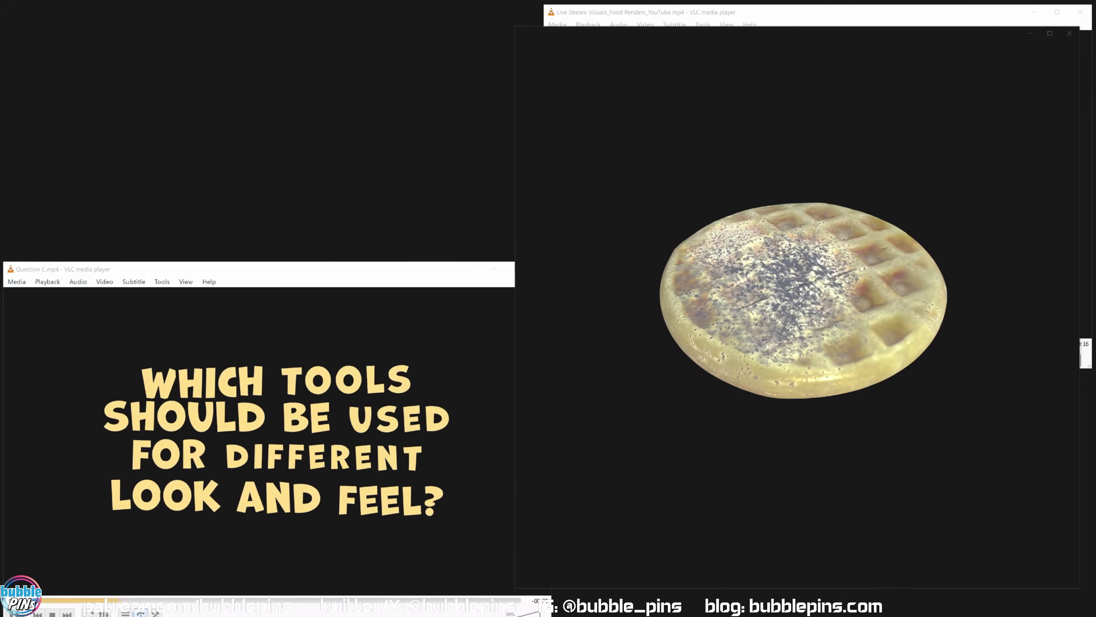
Step: Dismiss the waffle video and both VLC video windows to switch to the Houdini chocolate bar scene
{"action": "mouse_move", "coordinate": [840, 560]}
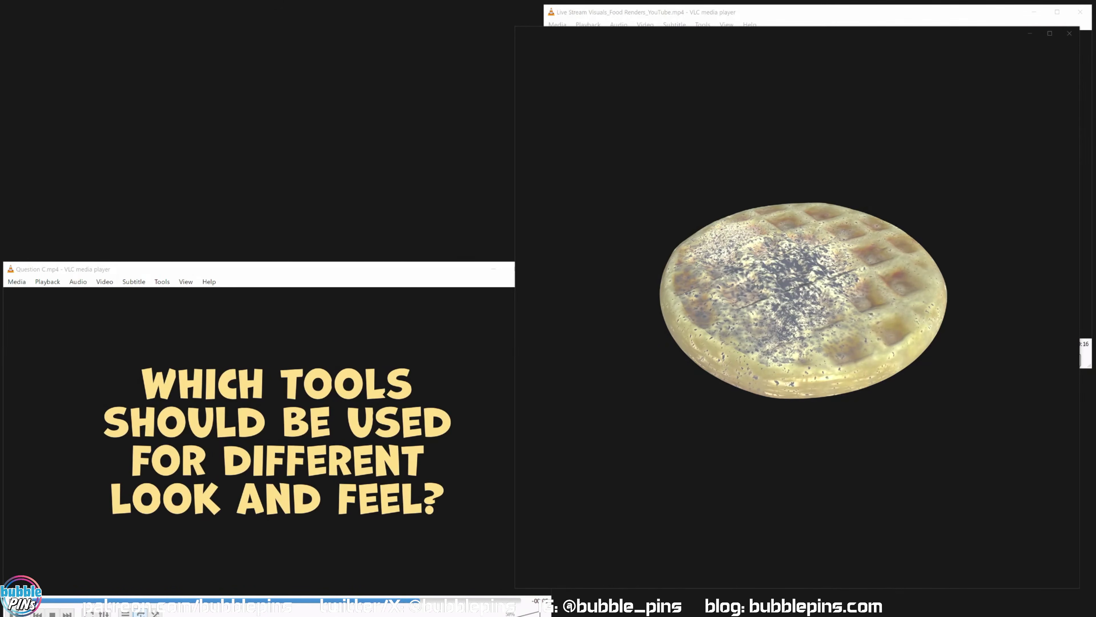
{"action": "mouse_move", "coordinate": [725, 207]}
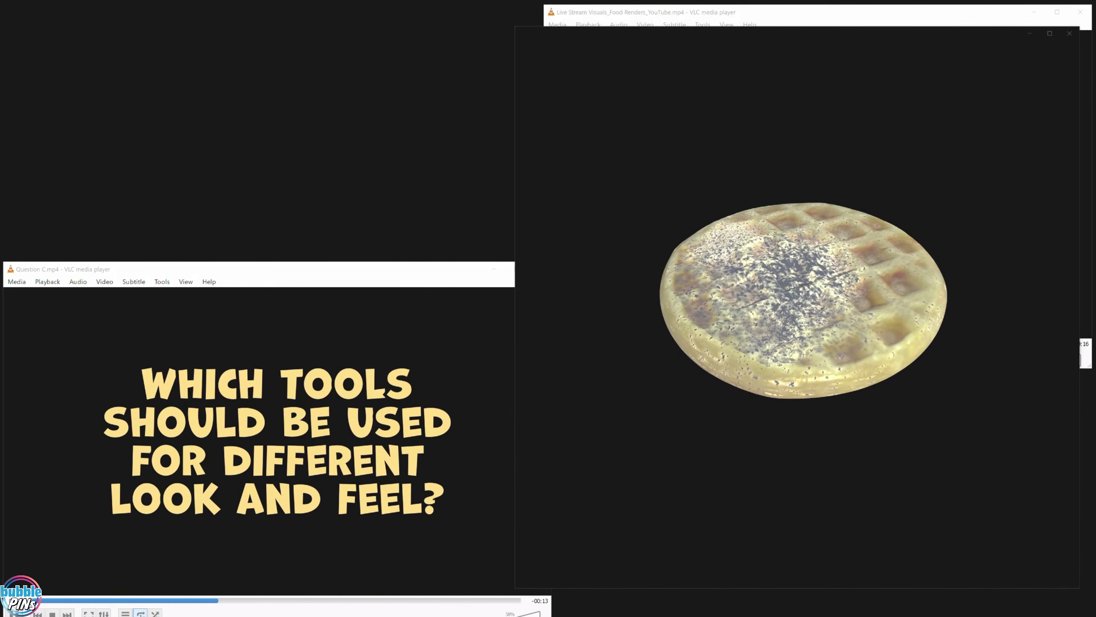
{"action": "left_click", "coordinate": [272, 474]}
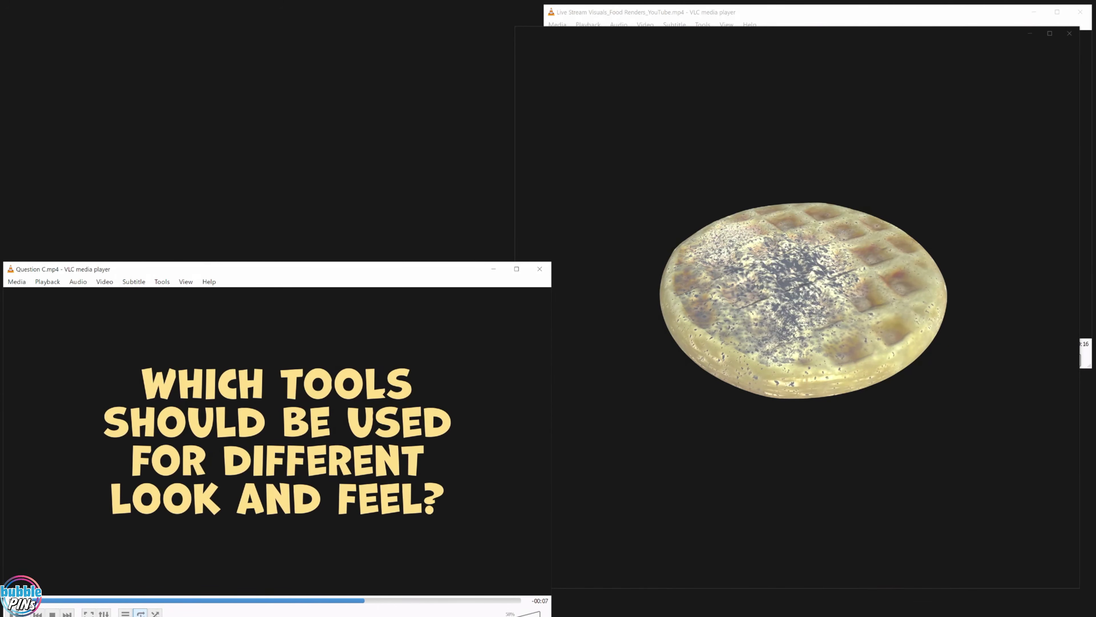
{"action": "left_click_drag", "start_coordinate": [311, 275], "coordinate": [284, 252]}
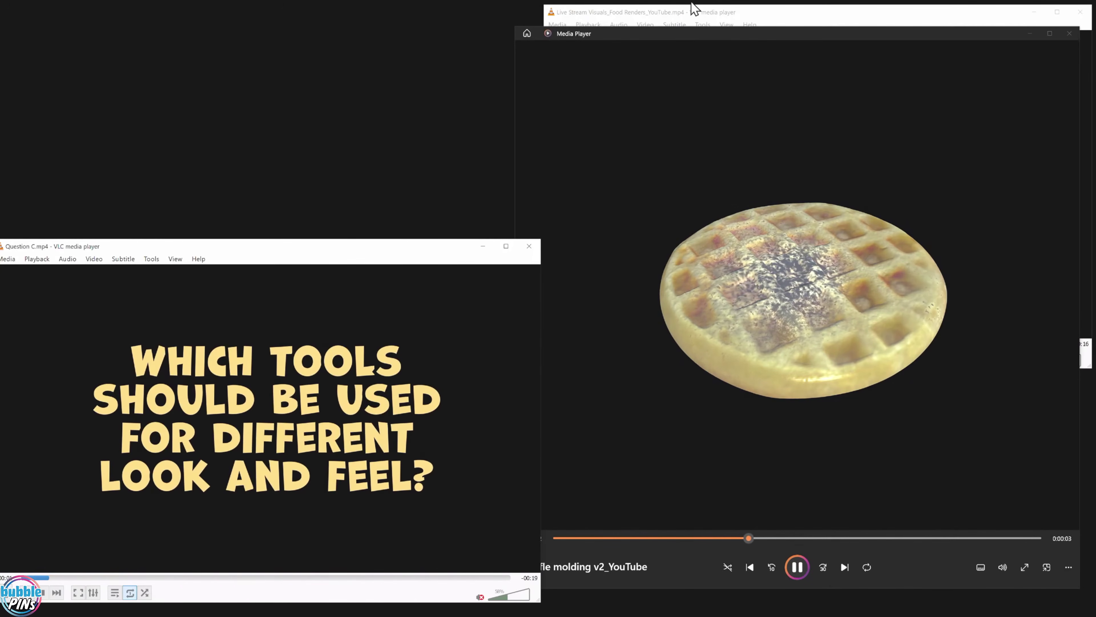
{"action": "left_click_drag", "start_coordinate": [710, 35], "coordinate": [518, 76]}
{"action": "left_click", "coordinate": [870, 74]}
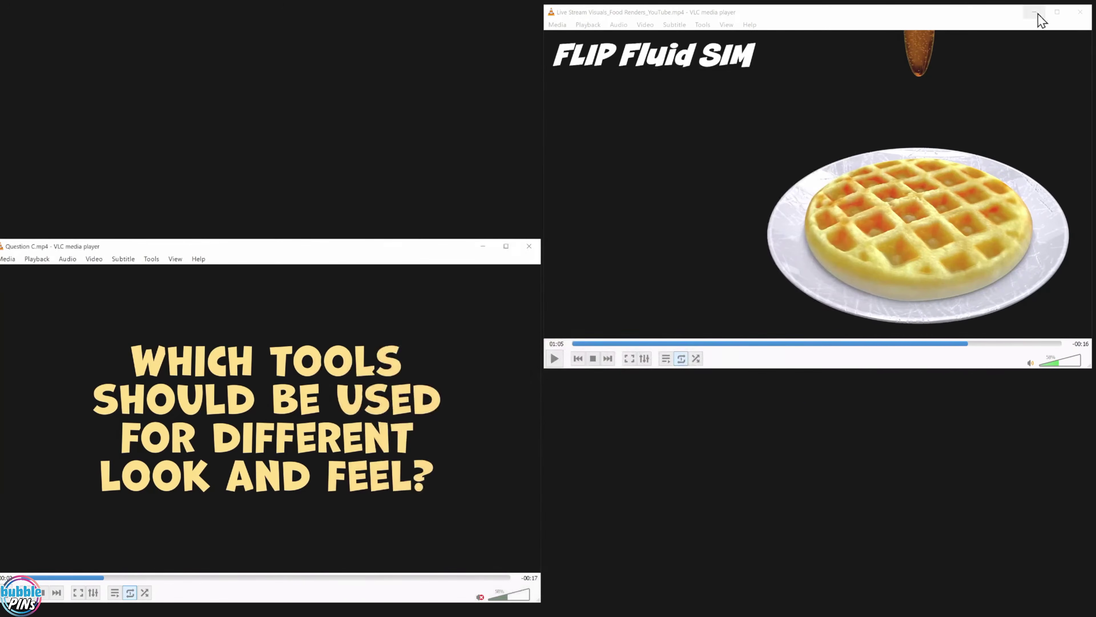
{"action": "left_click", "coordinate": [1080, 12]}
{"action": "left_click", "coordinate": [530, 246]}
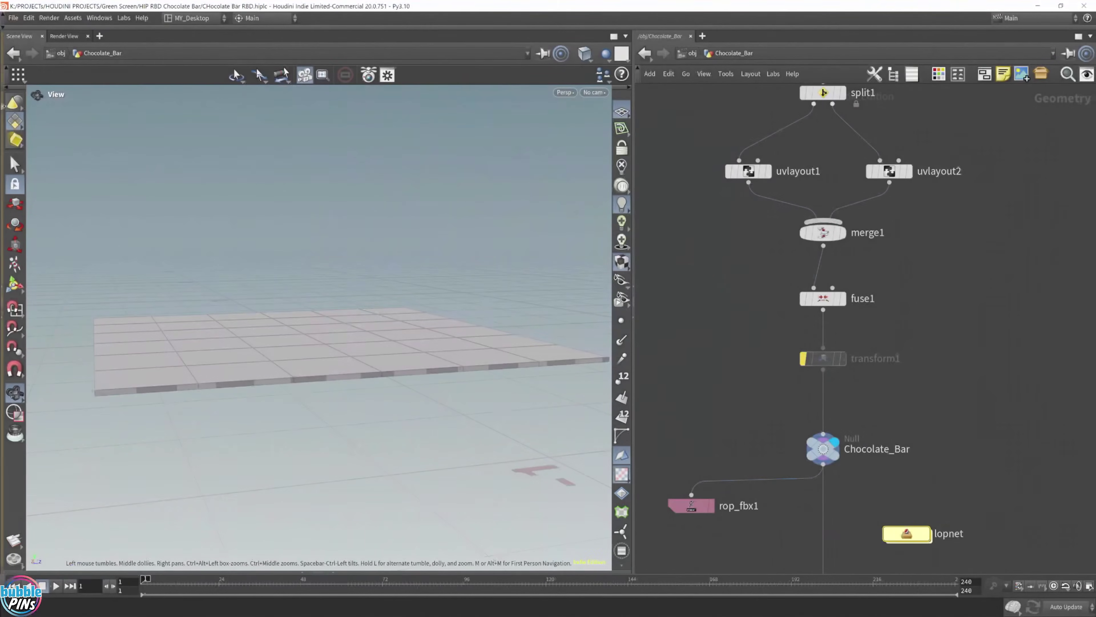
Step: Examine the Karma-rendered chocolate bar in the lopnet network, and return to the object level to view both chocolate bar objects
{"action": "left_click_drag", "start_coordinate": [462, 286], "coordinate": [357, 313]}
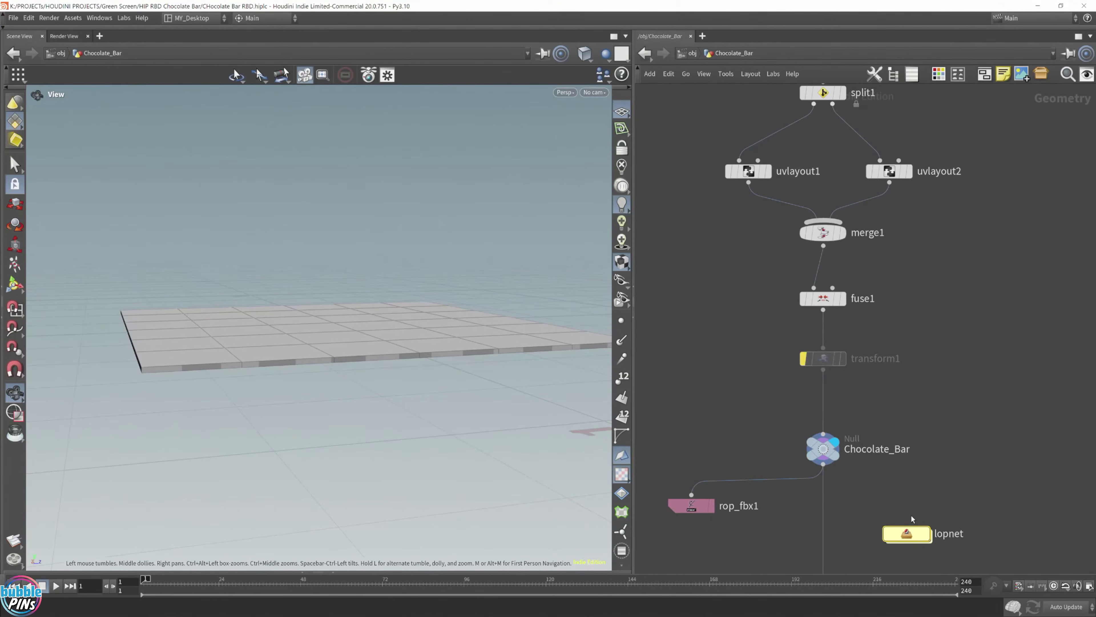
{"action": "double_click", "coordinate": [908, 535]}
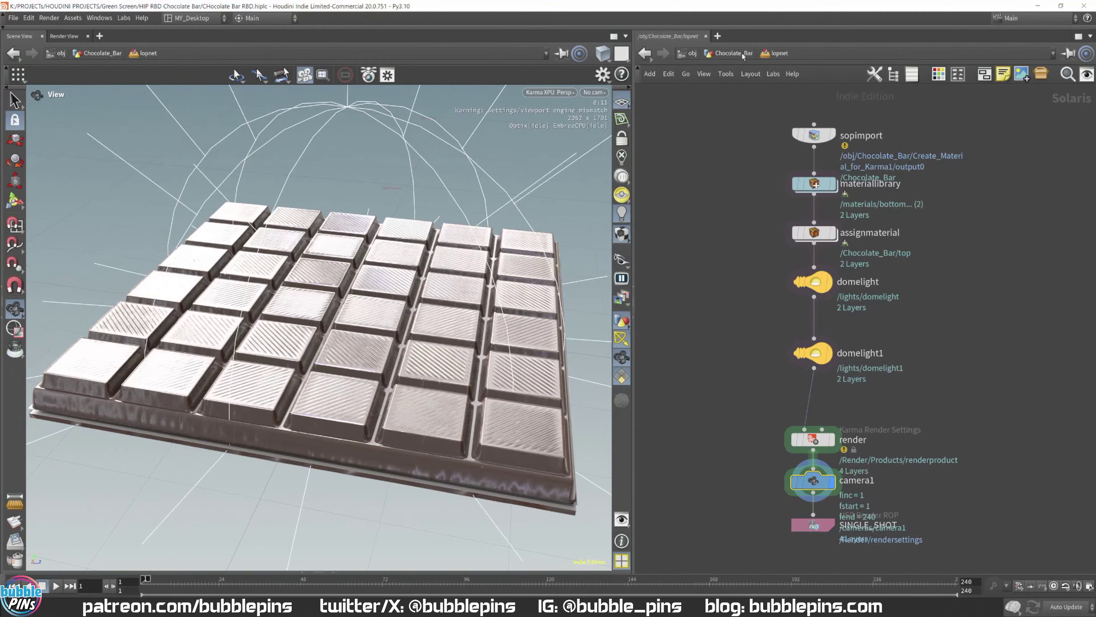
{"action": "left_click", "coordinate": [715, 56]}
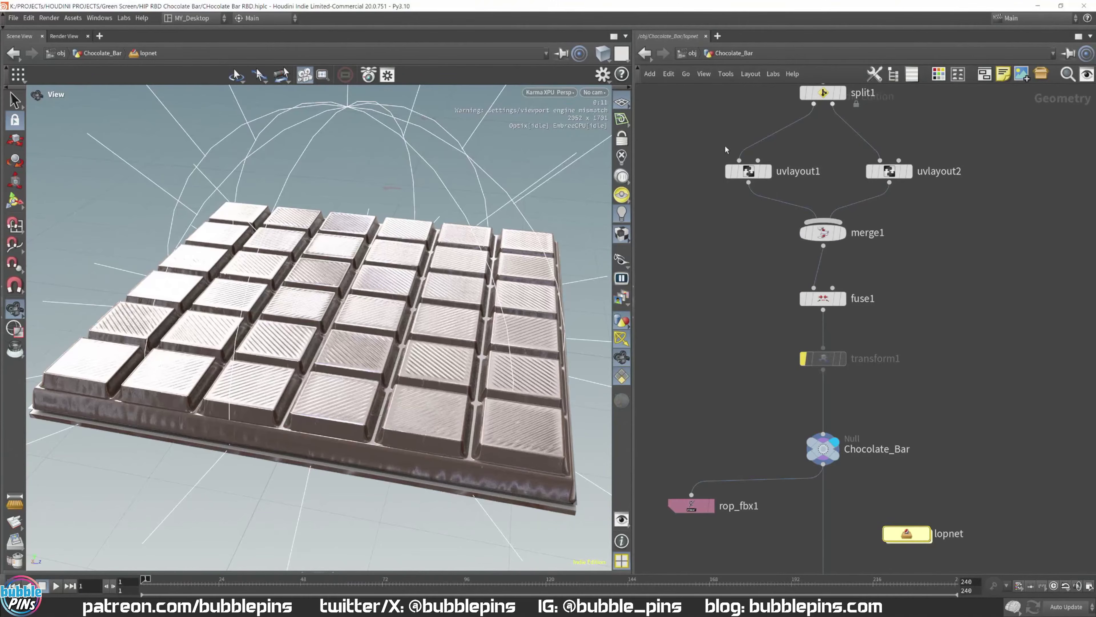
{"action": "left_click", "coordinate": [687, 53]}
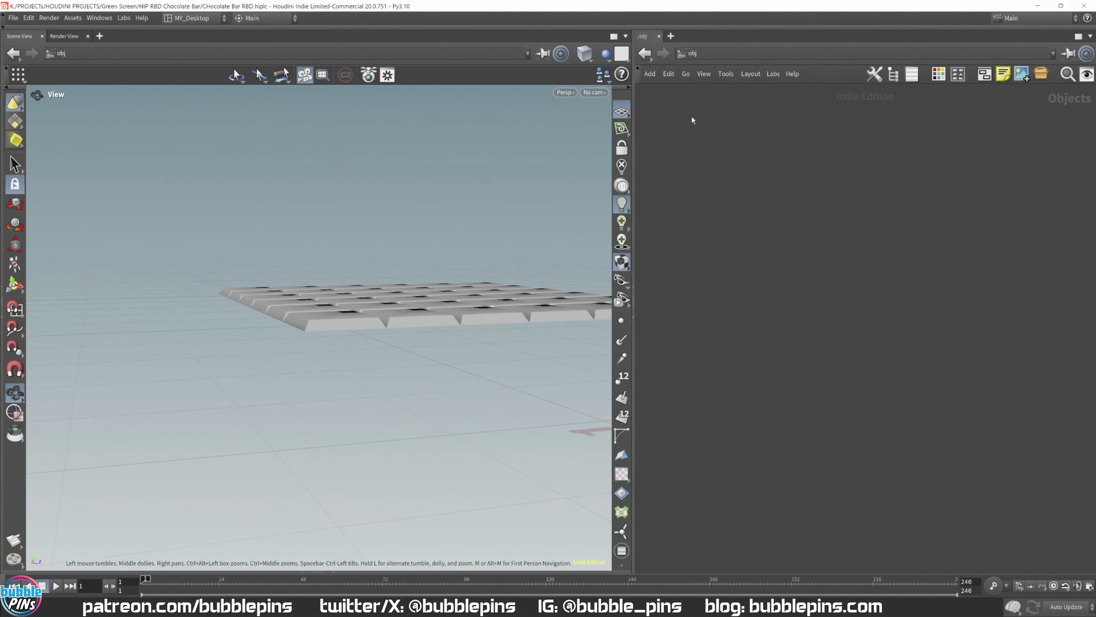
{"action": "key", "text": "f"}
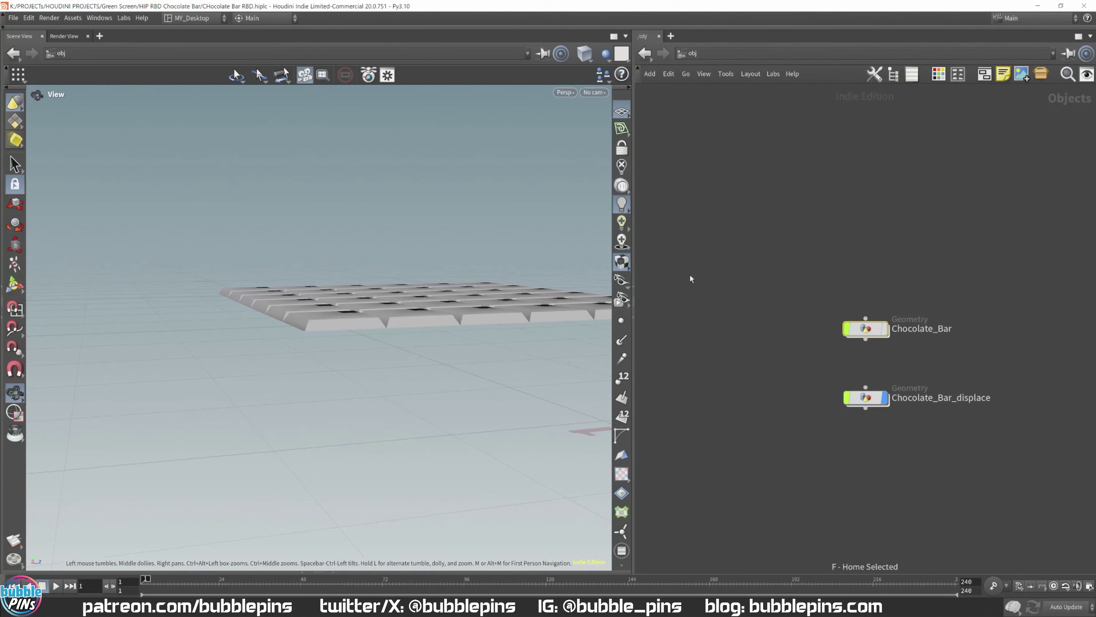
{"action": "left_click_drag", "start_coordinate": [477, 247], "coordinate": [475, 340]}
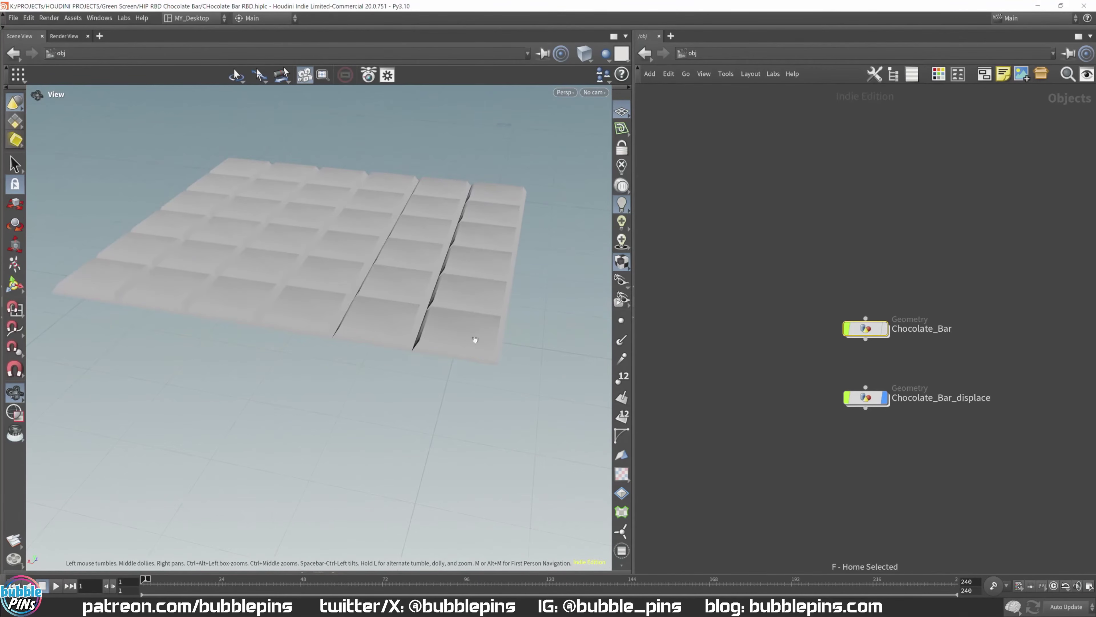
{"action": "middle_click_drag", "start_coordinate": [848, 238], "coordinate": [727, 205]}
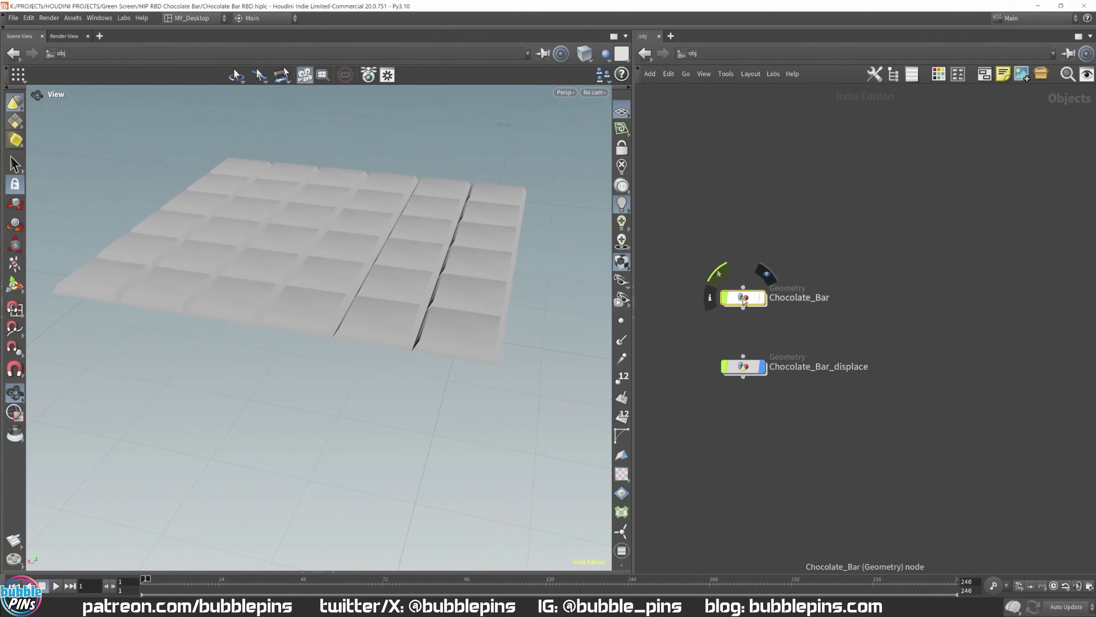
Step: Examine the full node network inside the Chocolate_Bar geometry object and return to the object level
{"action": "double_click", "coordinate": [746, 298]}
{"action": "middle_click_drag", "start_coordinate": [1010, 347], "coordinate": [987, 514]}
{"action": "mouse_move", "coordinate": [968, 315]}
{"action": "middle_mouse_down"}
{"action": "mouse_move", "coordinate": [966, 465]}
{"action": "mouse_move", "coordinate": [954, 514]}
{"action": "middle_mouse_up"}
{"action": "mouse_move", "coordinate": [933, 159]}
{"action": "middle_mouse_down"}
{"action": "mouse_move", "coordinate": [945, 442]}
{"action": "mouse_move", "coordinate": [915, 157]}
{"action": "middle_mouse_up"}
{"action": "scroll", "coordinate": [922, 314], "scroll_direction": "down", "scroll_amount": 1}
{"action": "scroll", "coordinate": [879, 304], "scroll_direction": "down", "scroll_amount": 7}
{"action": "middle_click_drag", "start_coordinate": [898, 354], "coordinate": [884, 335]}
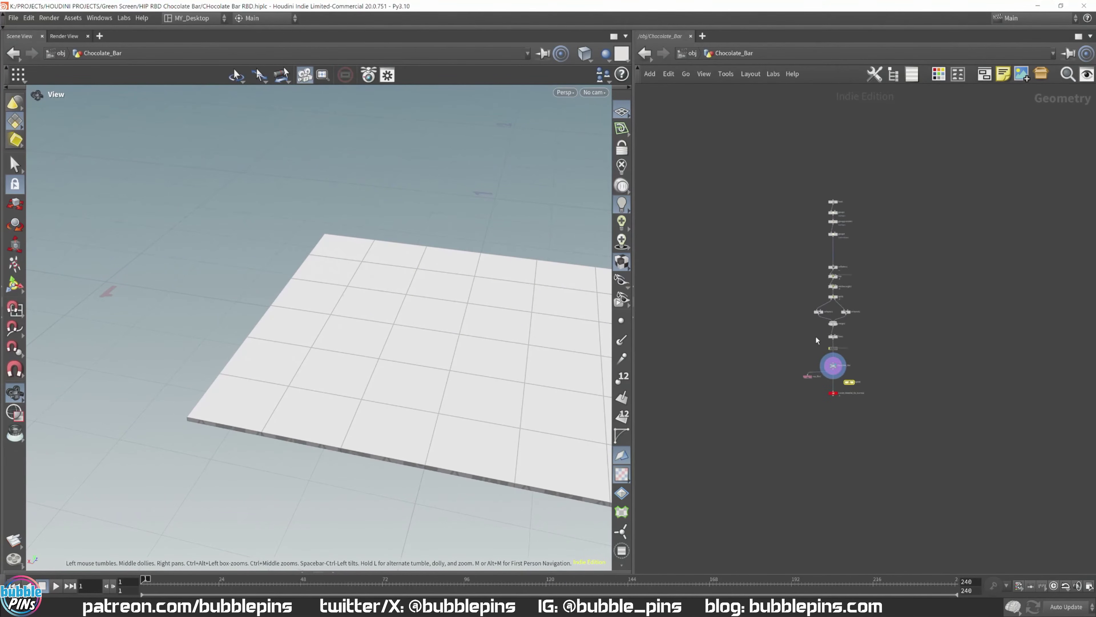
{"action": "scroll", "coordinate": [815, 339], "scroll_direction": "up", "scroll_amount": 8}
{"action": "left_click", "coordinate": [693, 53]}
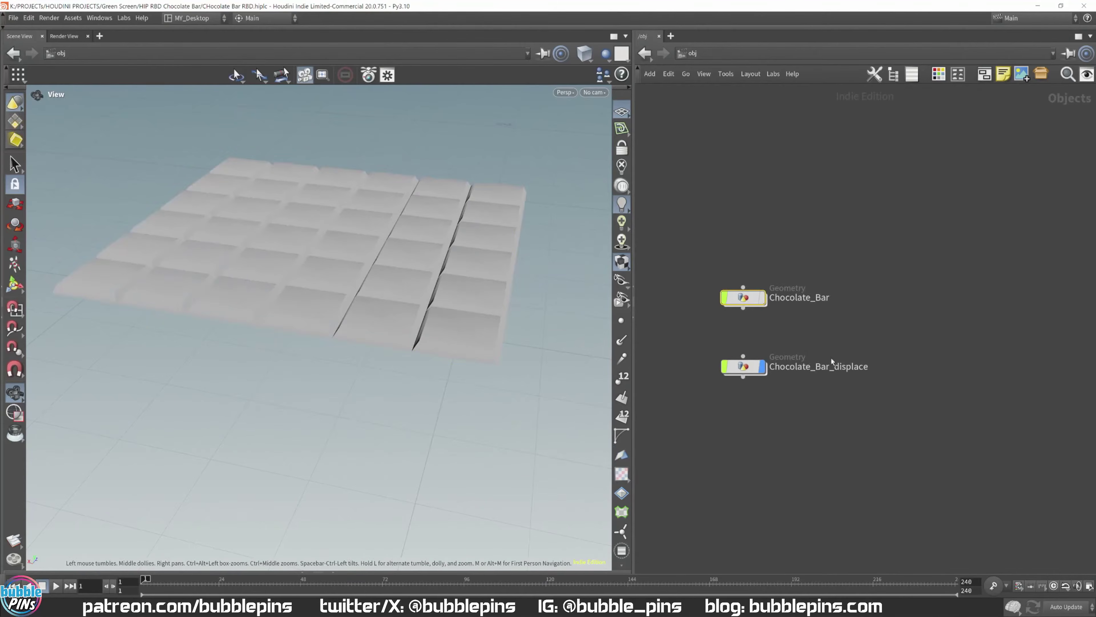
Step: Open the Chocolate_Bar_displace network and display the single square output by the transform2 node
{"action": "double_click", "coordinate": [746, 367]}
{"action": "mouse_move", "coordinate": [887, 268]}
{"action": "middle_mouse_down"}
{"action": "mouse_move", "coordinate": [852, 287]}
{"action": "mouse_move", "coordinate": [816, 283]}
{"action": "middle_mouse_up"}
{"action": "left_click", "coordinate": [776, 252]}
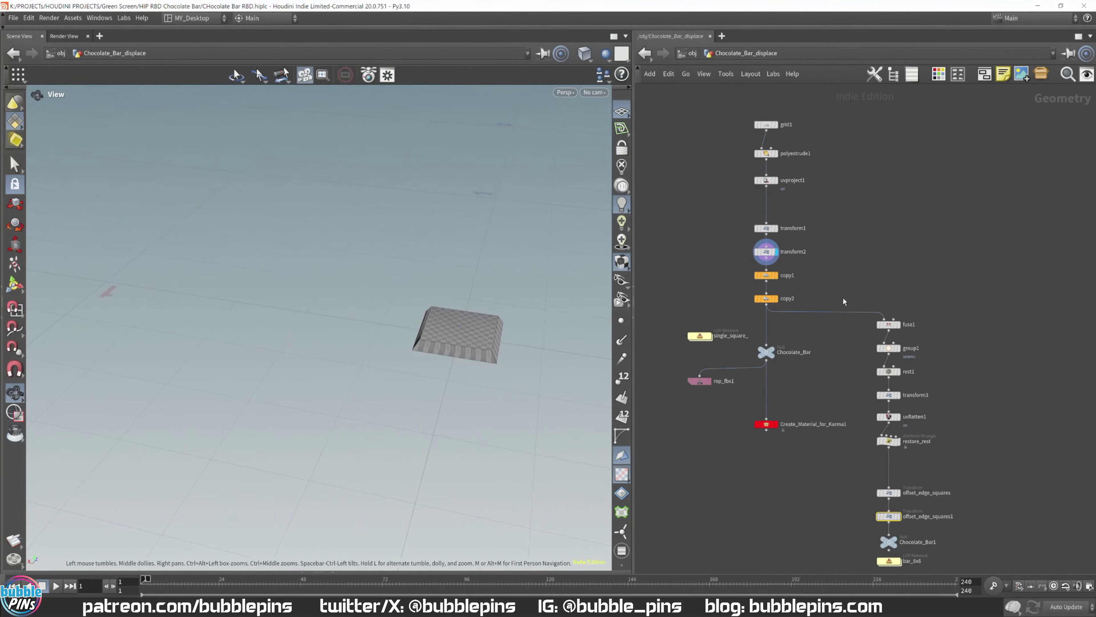
{"action": "mouse_move", "coordinate": [509, 324]}
{"action": "left_mouse_down"}
{"action": "mouse_move", "coordinate": [508, 341]}
{"action": "mouse_move", "coordinate": [508, 327]}
{"action": "left_mouse_up"}
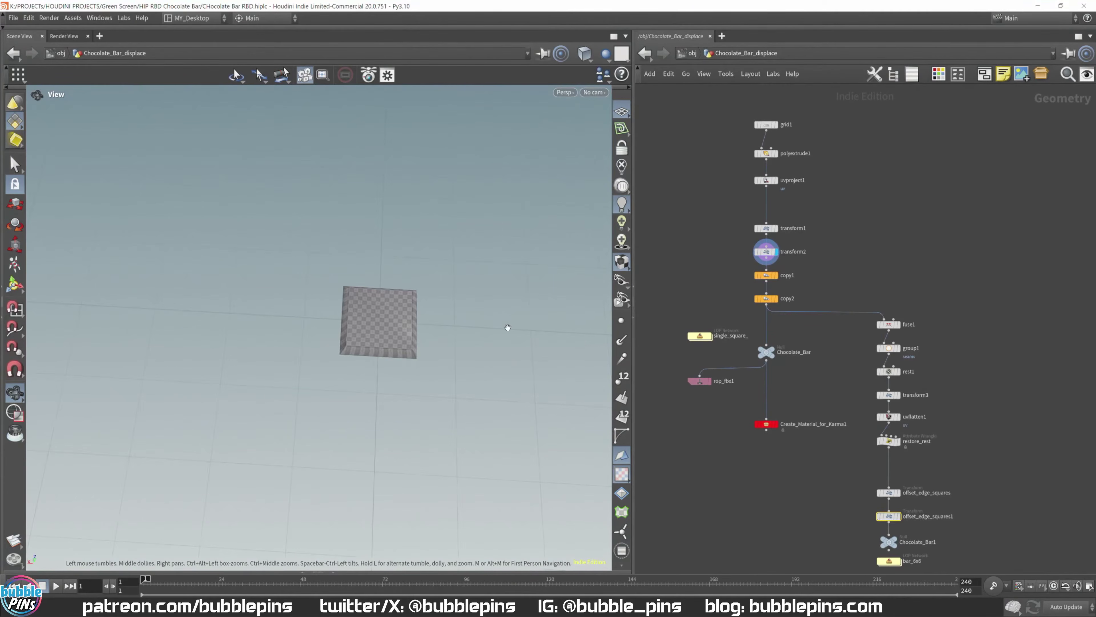
Step: Display the row of squares from copy1, followed by the full grid from copy2, and view it from above
{"action": "left_click", "coordinate": [775, 275]}
{"action": "left_click_drag", "start_coordinate": [299, 326], "coordinate": [473, 421]}
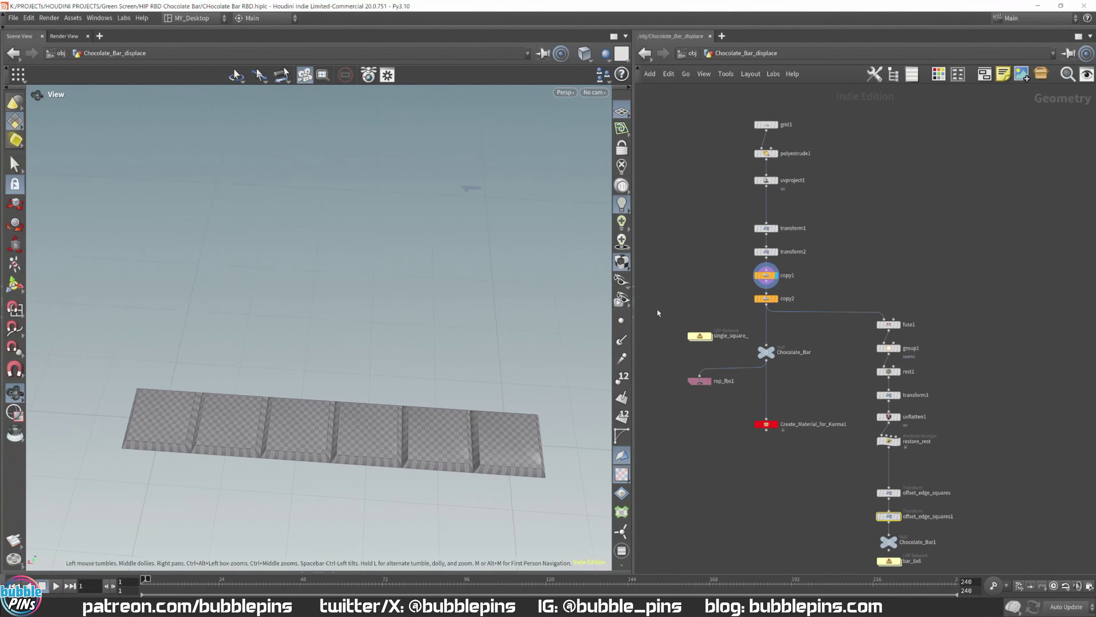
{"action": "left_click", "coordinate": [775, 298]}
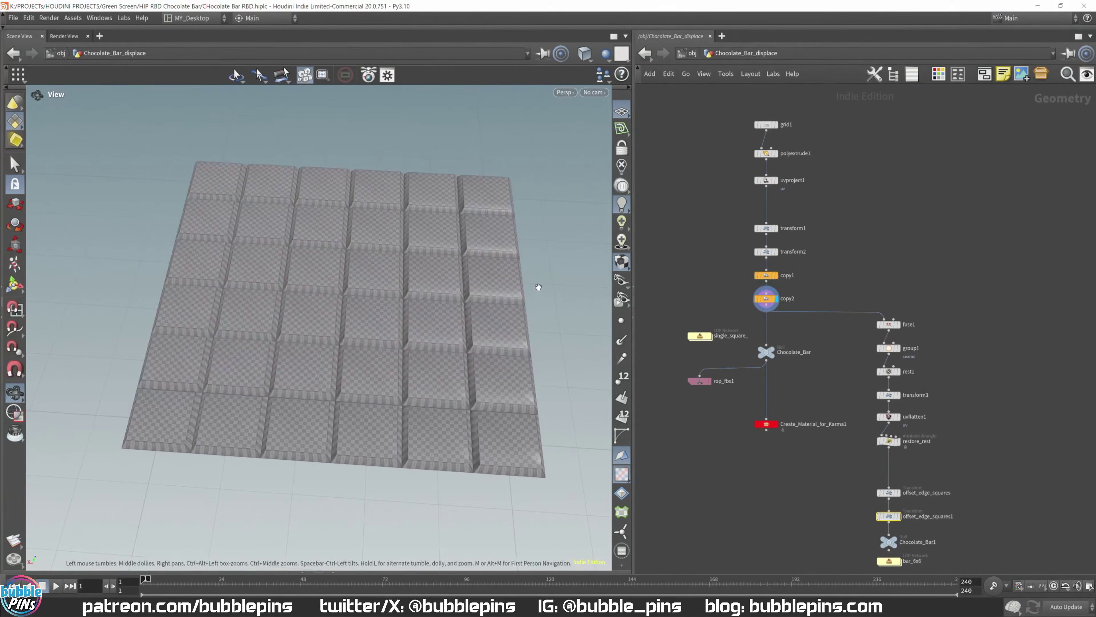
{"action": "left_click_drag", "start_coordinate": [520, 295], "coordinate": [210, 385]}
{"action": "left_click_drag", "start_coordinate": [434, 397], "coordinate": [530, 358]}
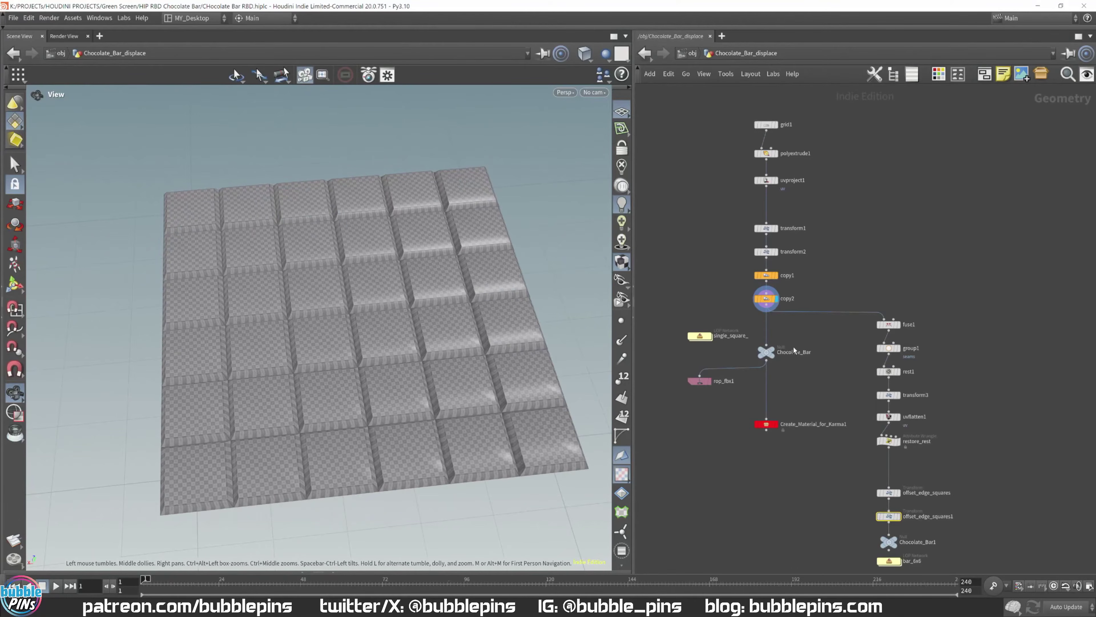
Step: Open the single_square_ render network and set the Chocolate bar 6x6 tiling.png image beside the viewport, closing the donut image
{"action": "double_click", "coordinate": [700, 337]}
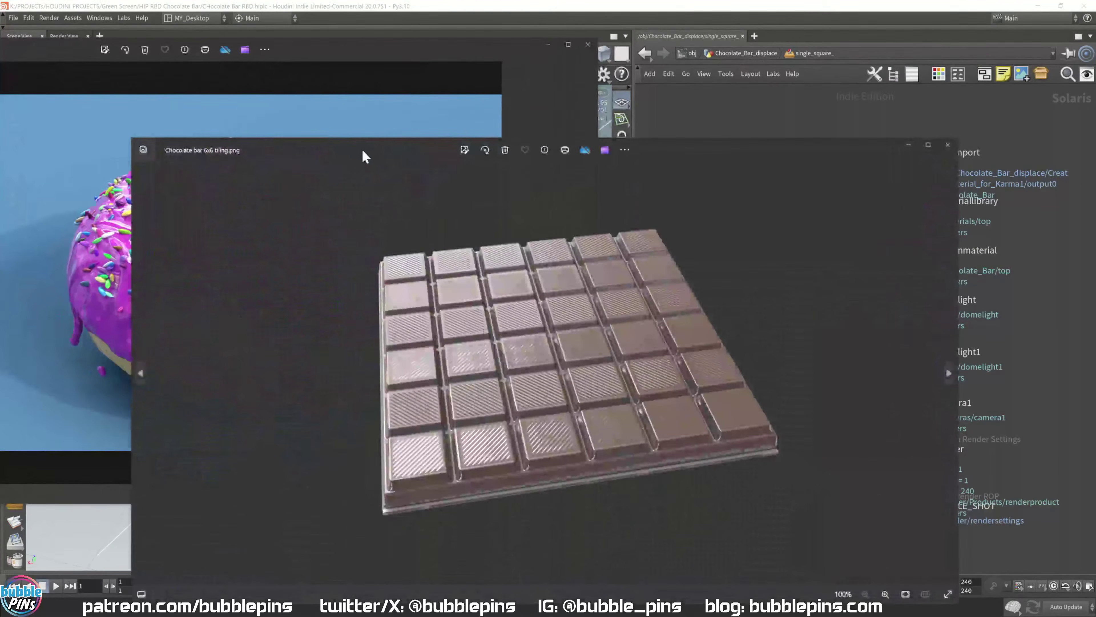
{"action": "left_click_drag", "start_coordinate": [362, 150], "coordinate": [537, 100]}
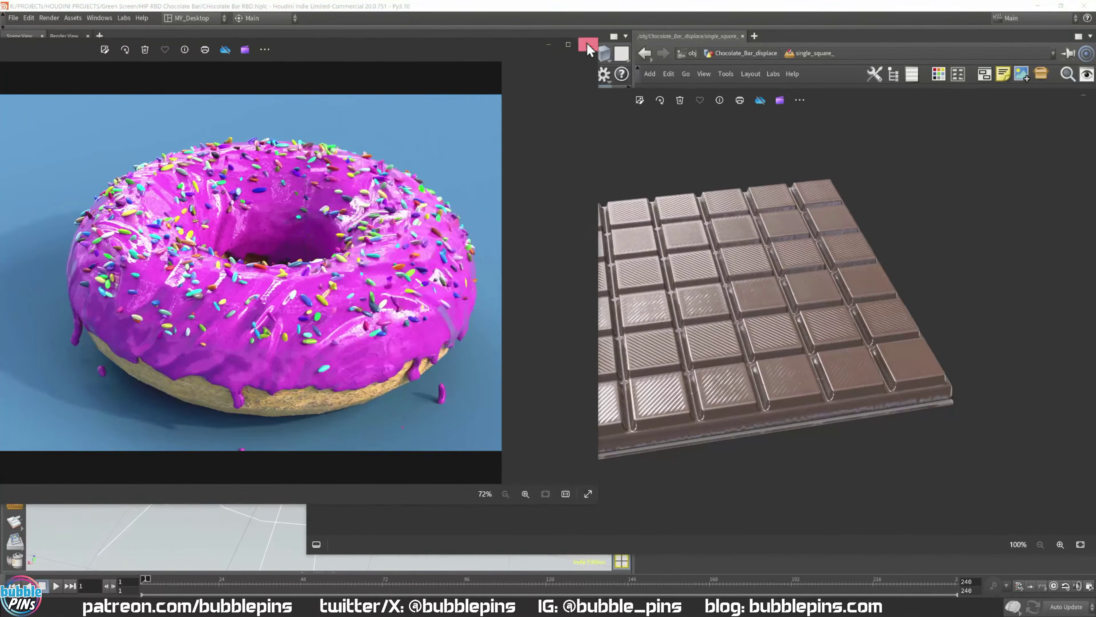
{"action": "left_click", "coordinate": [587, 44]}
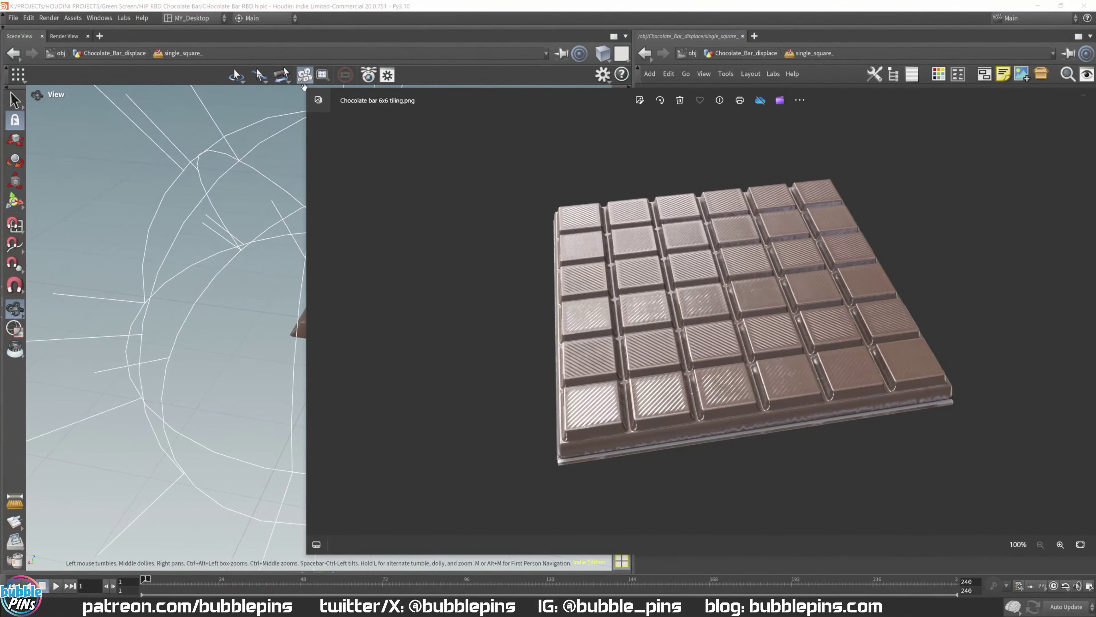
{"action": "left_click_drag", "start_coordinate": [307, 554], "coordinate": [692, 581]}
{"action": "scroll", "coordinate": [964, 321], "scroll_direction": "up", "scroll_amount": 5}
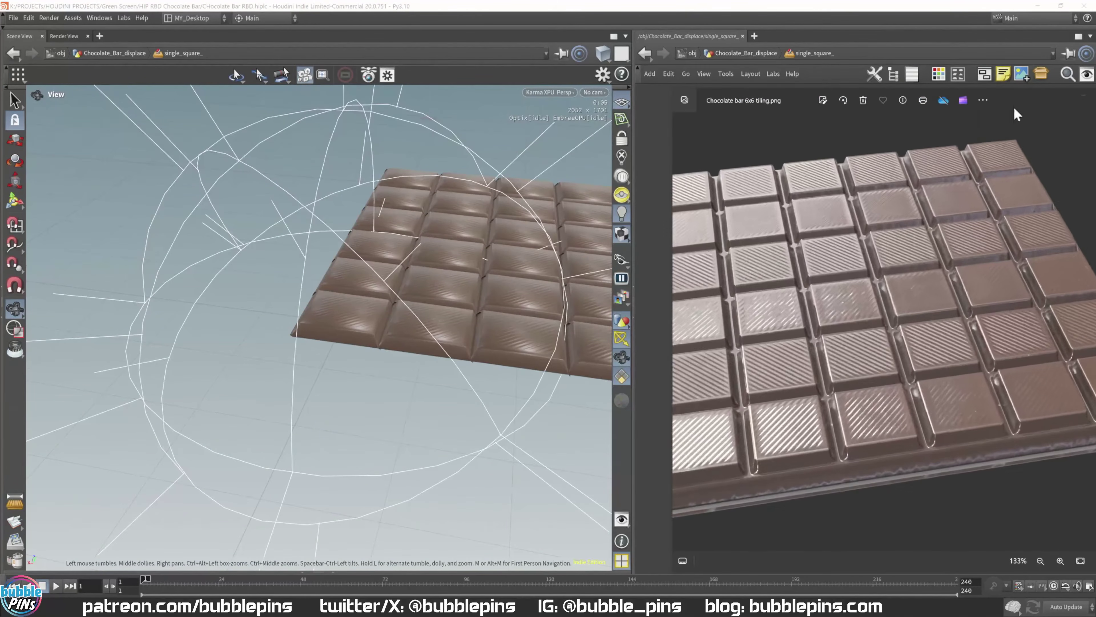
{"action": "left_click_drag", "start_coordinate": [1020, 101], "coordinate": [944, 58]}
{"action": "left_click_drag", "start_coordinate": [712, 256], "coordinate": [844, 270]}
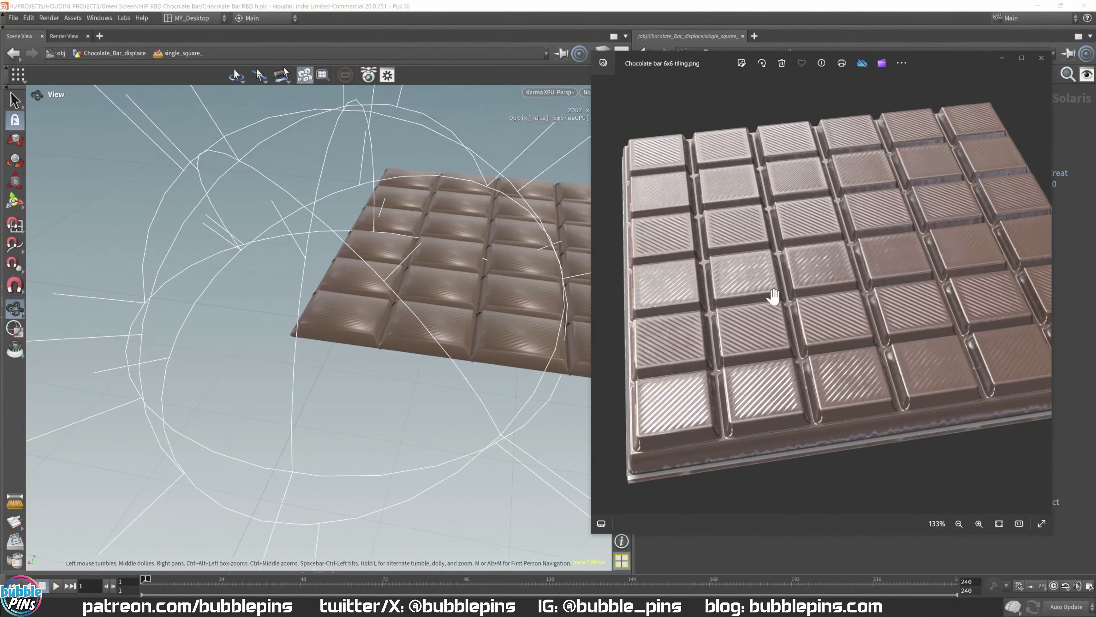
Step: Compare the rendered chocolate bar in the viewport with the 6x6 tiling reference image from a similar angle
{"action": "left_click_drag", "start_coordinate": [451, 242], "coordinate": [299, 326]}
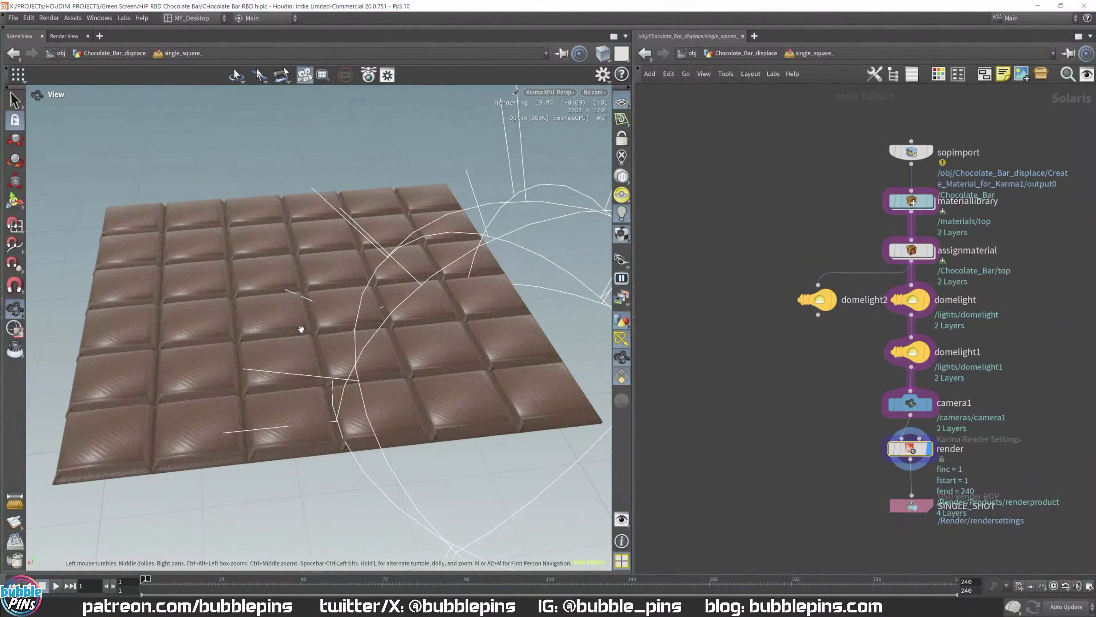
{"action": "key", "text": "alt+Tab"}
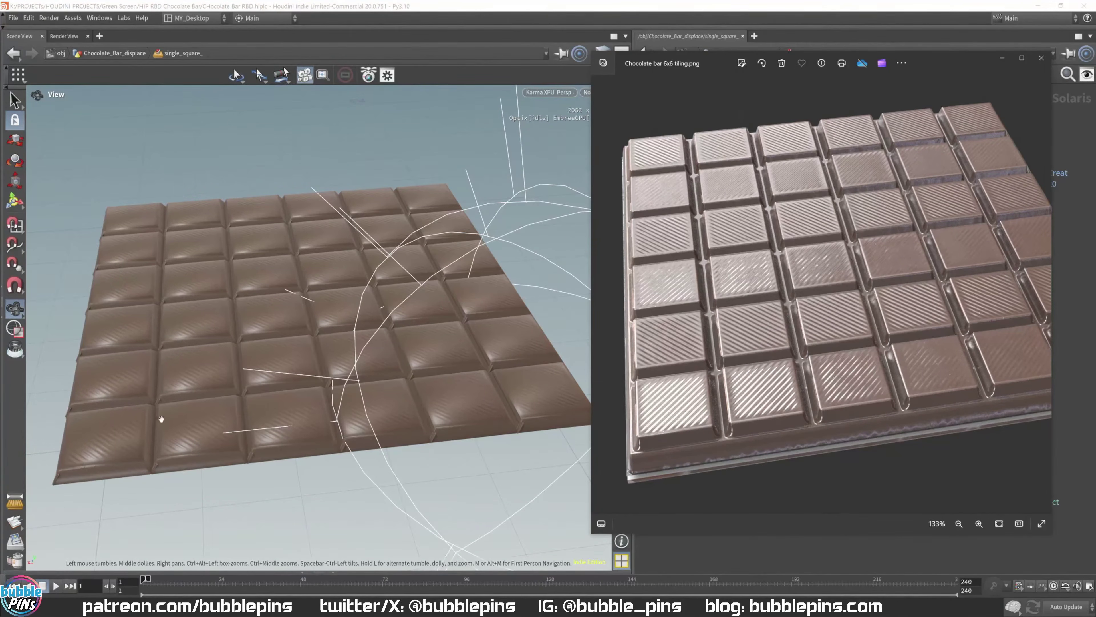
{"action": "left_click_drag", "start_coordinate": [237, 367], "coordinate": [242, 414]}
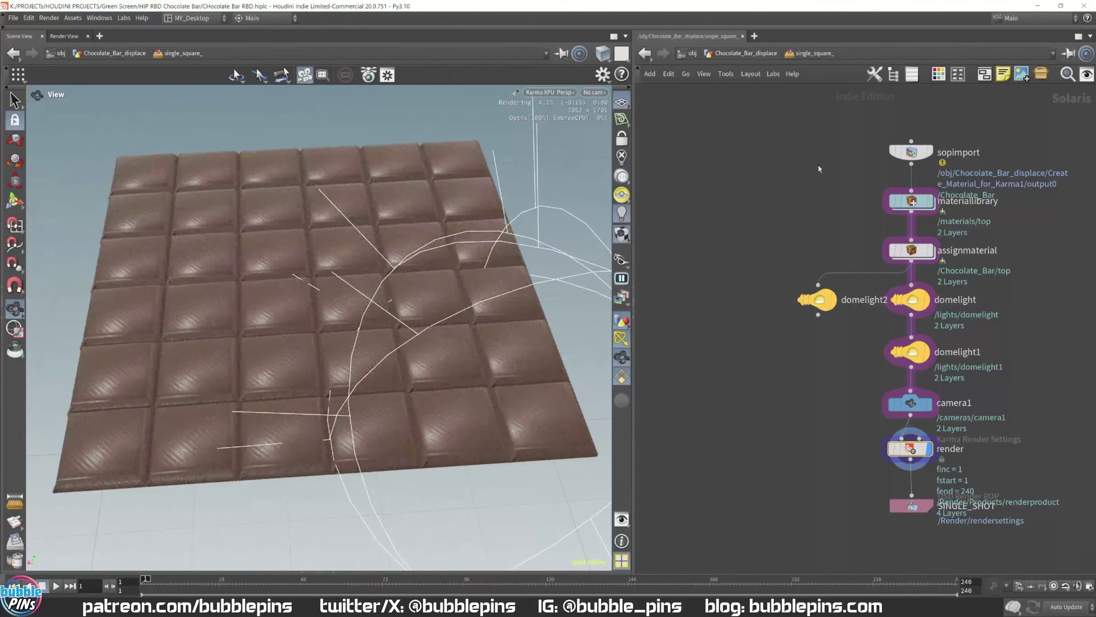
Step: Return to the Chocolate_Bar_displace network and add a multiplier to copy1's X translate expression bbox(0, D_XSIZE) to space the columns apart
{"action": "left_click", "coordinate": [722, 53]}
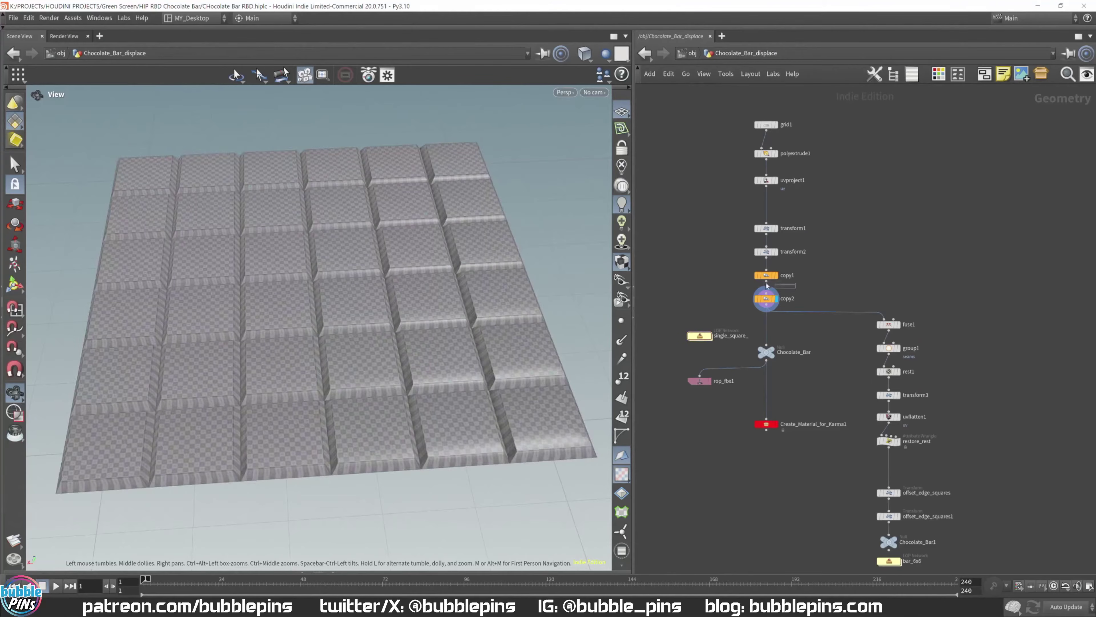
{"action": "left_click", "coordinate": [766, 276]}
{"action": "key", "text": "p"}
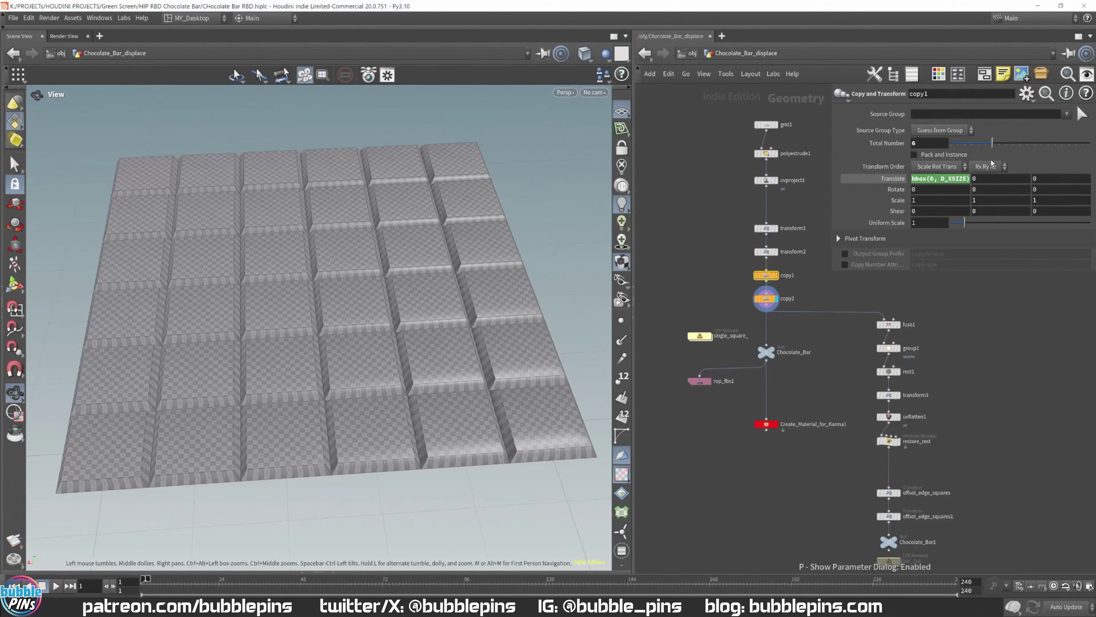
{"action": "key", "text": "Return"}
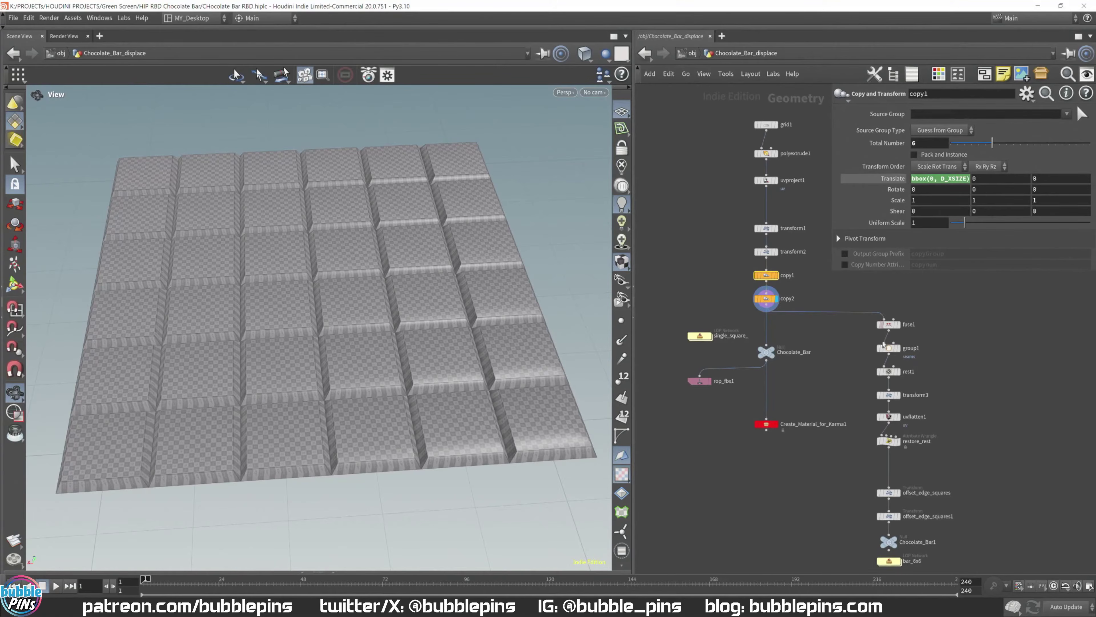
{"action": "left_click", "coordinate": [937, 180]}
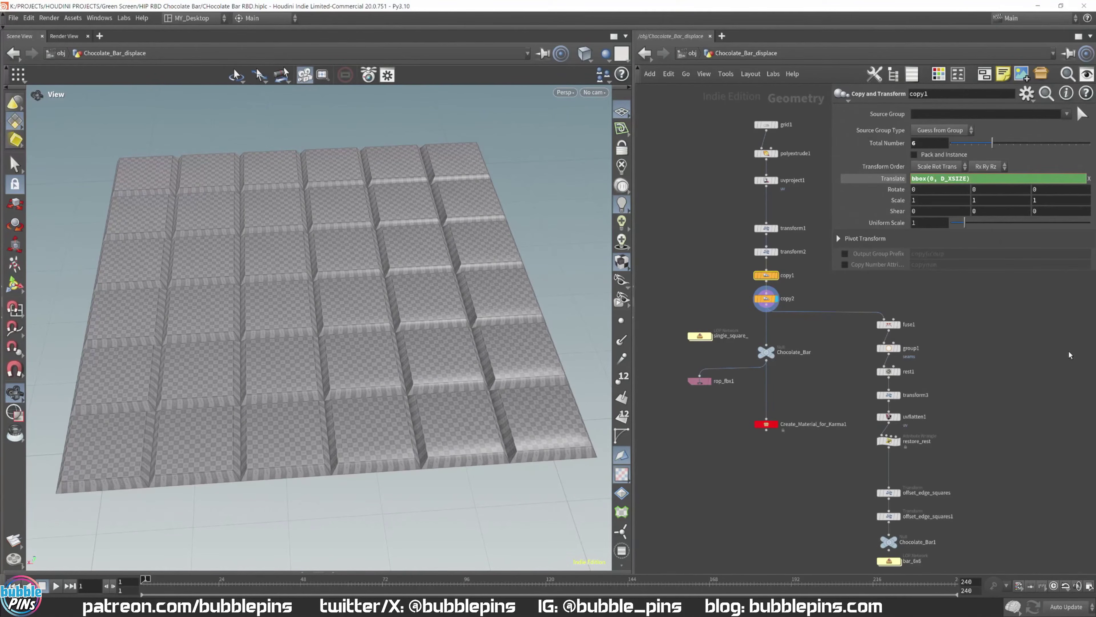
{"action": "type", "text": "*"}
{"action": "key", "text": "Return"}
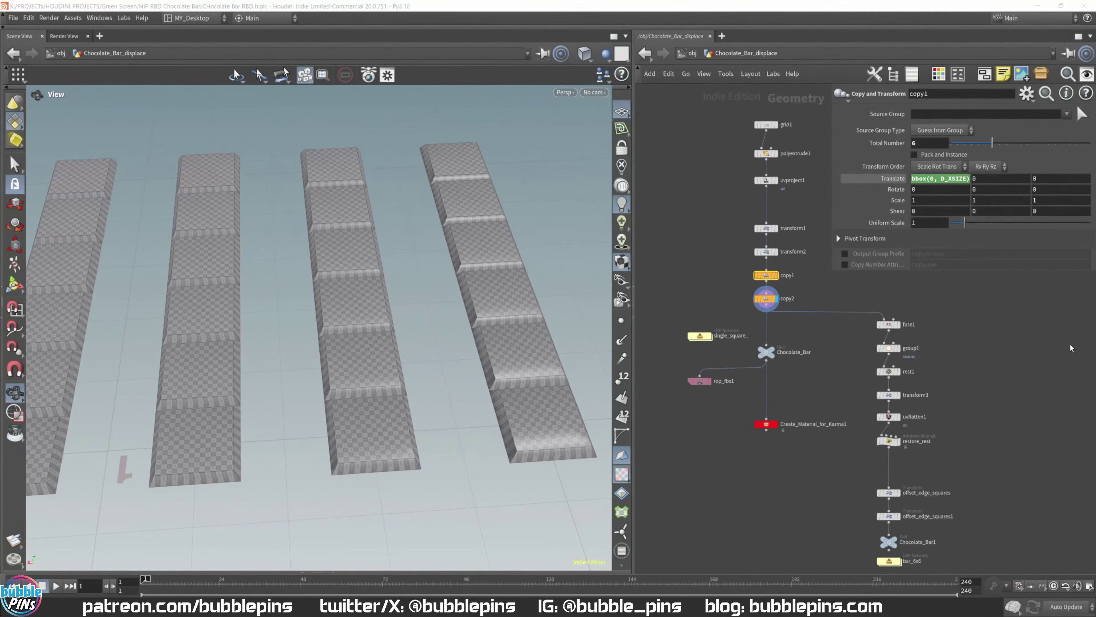
Step: Set the total number of copies on the copy1 node to 3
{"action": "double_click", "coordinate": [929, 143]}
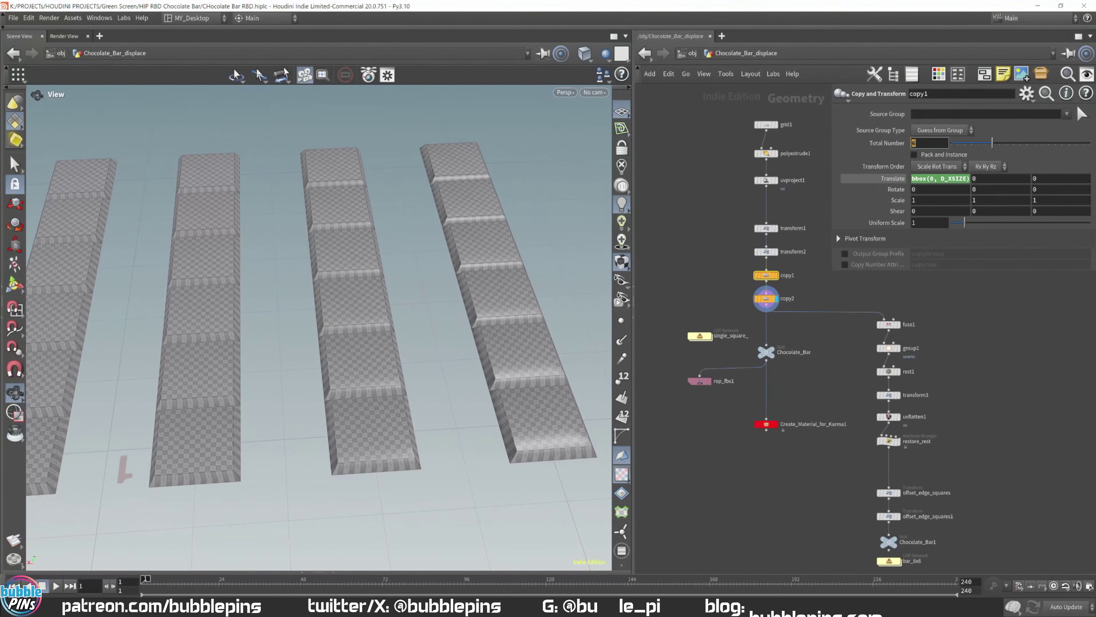
{"action": "type", "text": "3"}
{"action": "key", "text": "Return"}
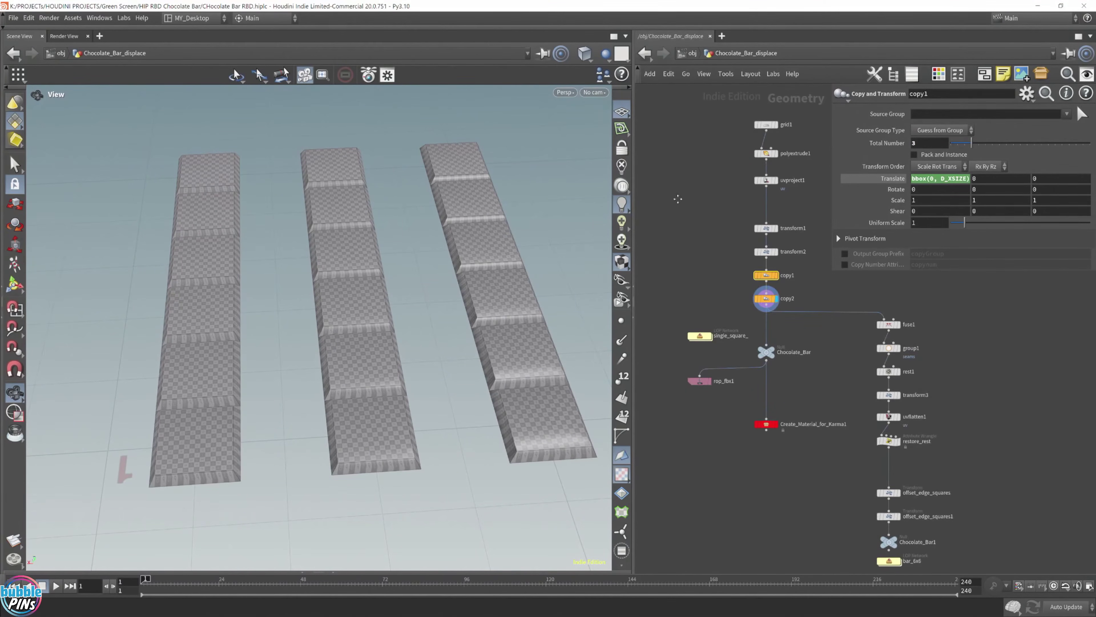
Step: Move the chain of nodes from grid1 through copy1 upward to open a gap above copy2
{"action": "middle_click_drag", "start_coordinate": [678, 199], "coordinate": [635, 204]}
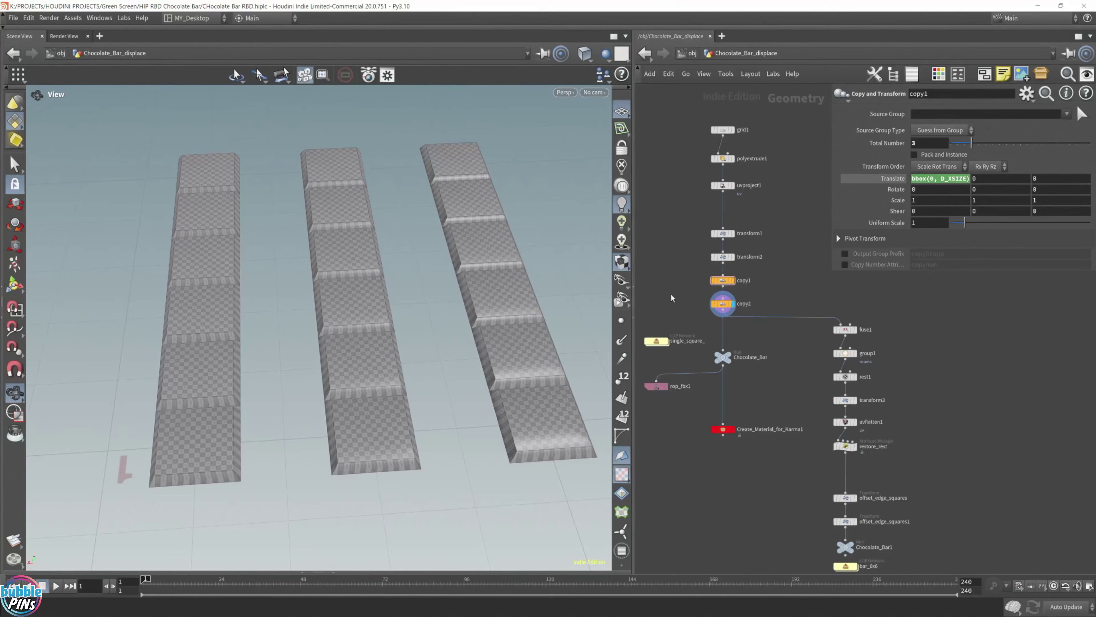
{"action": "left_click_drag", "start_coordinate": [665, 291], "coordinate": [736, 125]}
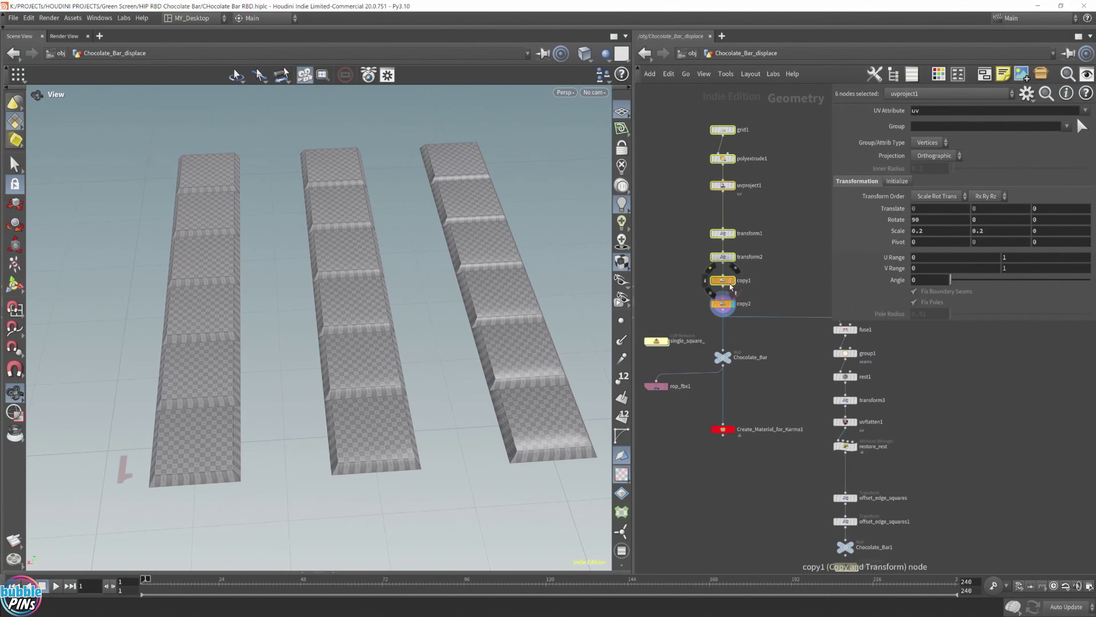
{"action": "left_click_drag", "start_coordinate": [727, 283], "coordinate": [728, 234]}
{"action": "left_click", "coordinate": [727, 250]}
Step: Branch a Transform node off transform2, place it beside copy1 and display its result
{"action": "left_click", "coordinate": [724, 238]}
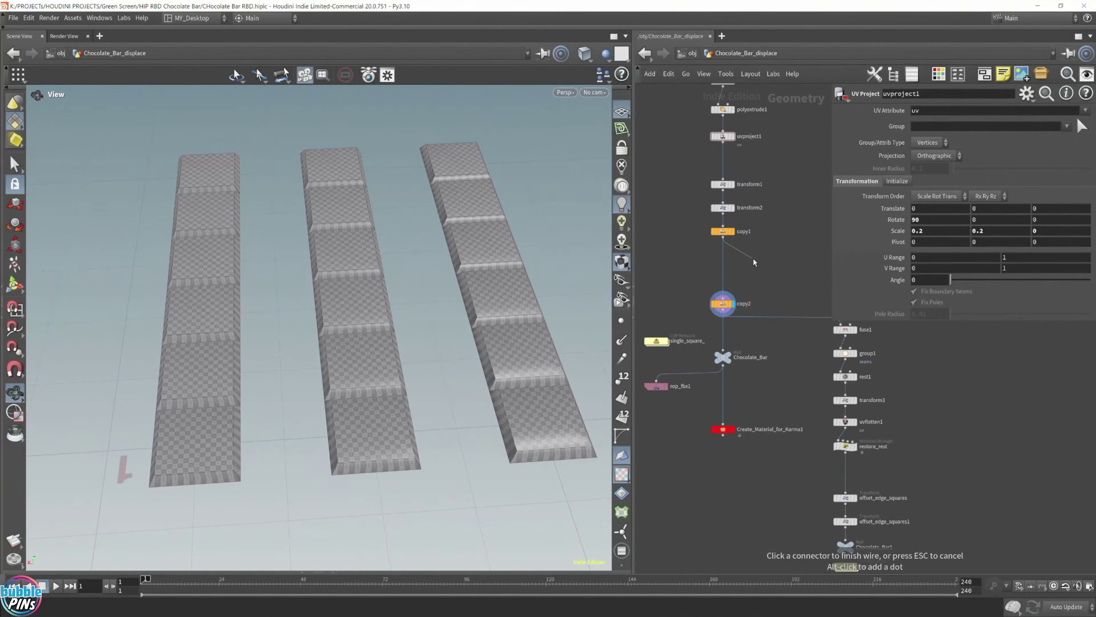
{"action": "left_click", "coordinate": [723, 213]}
{"action": "key", "text": "Tab"}
{"action": "type", "text": "trans"}
{"action": "key", "text": "Return"}
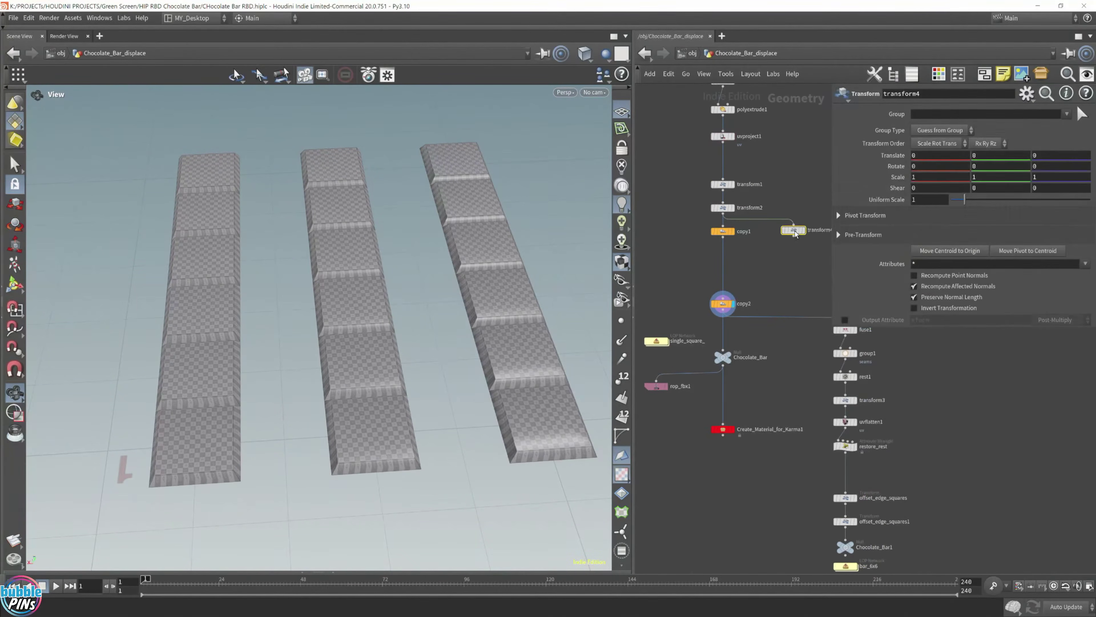
{"action": "left_click", "coordinate": [789, 234]}
{"action": "left_click", "coordinate": [797, 231]}
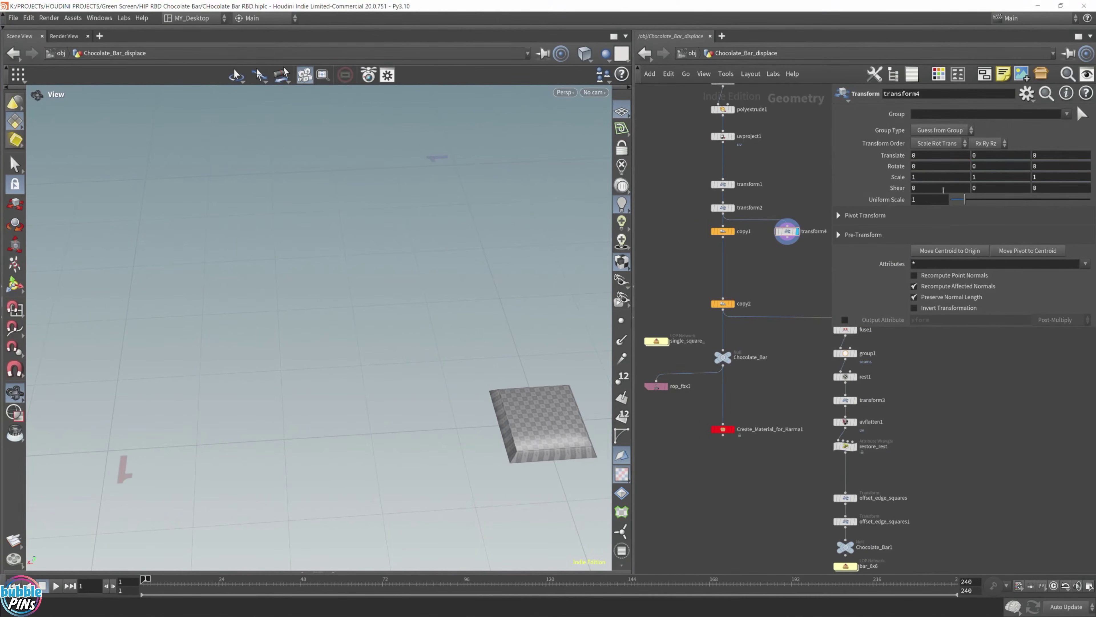
Step: Set the new Transform node's Y rotation to 90 and duplicate copy1 beneath that node
{"action": "left_click", "coordinate": [982, 165]}
{"action": "type", "text": "90"}
{"action": "key", "text": "Return"}
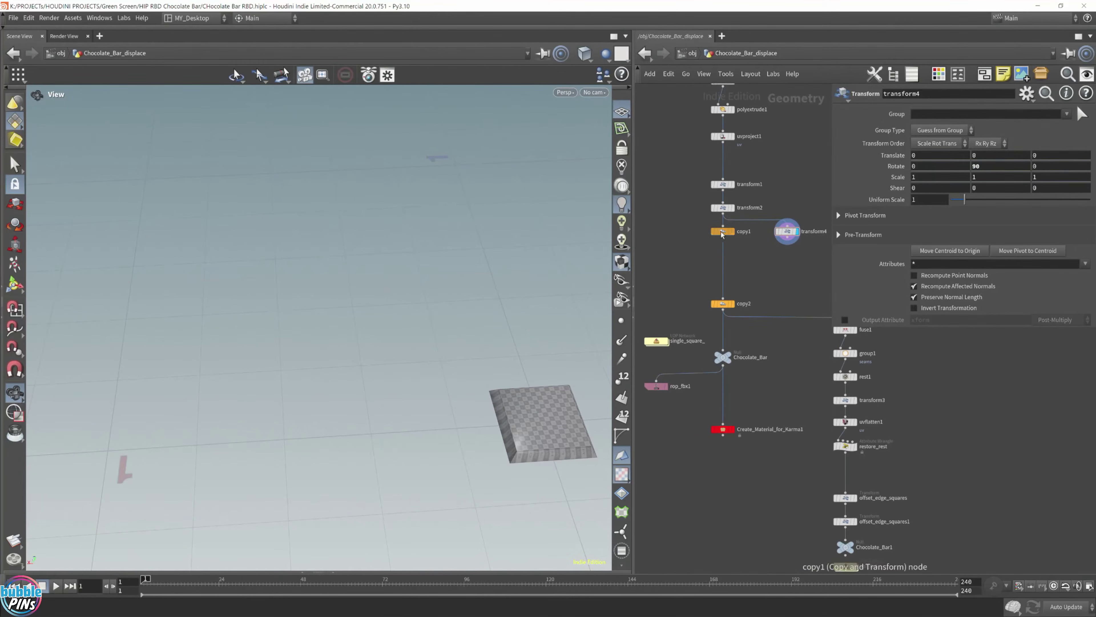
{"action": "left_click_drag", "start_coordinate": [723, 233], "coordinate": [803, 211], "text": "alt"}
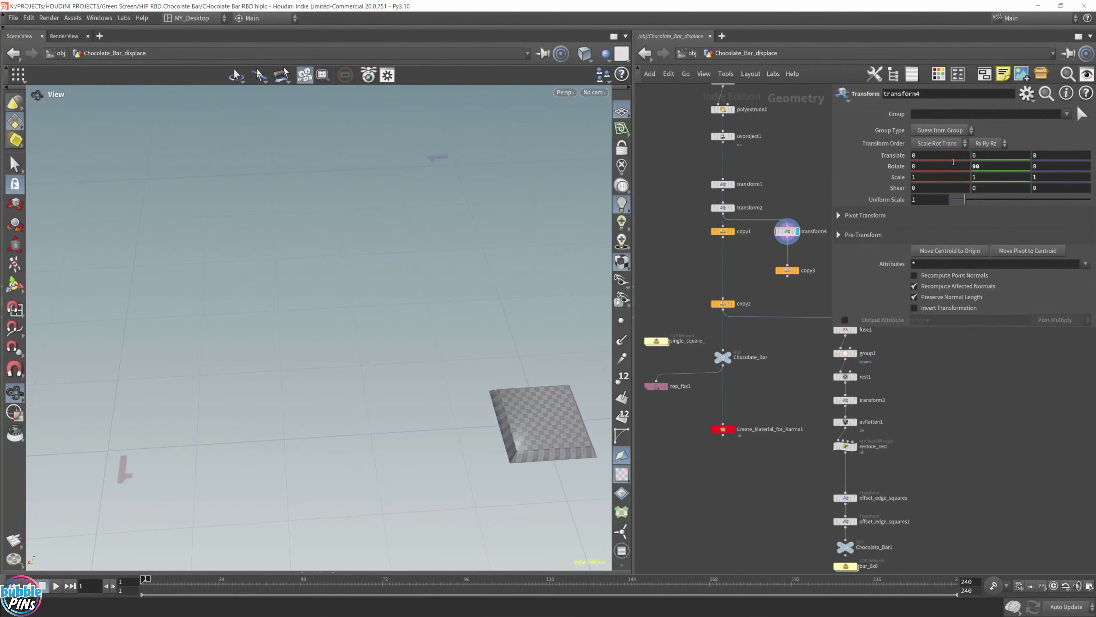
Step: Set transform4's X translate to the expression bbox(0, D_XSIZE)
{"action": "left_click", "coordinate": [924, 156]}
{"action": "type", "text": "bbo"}
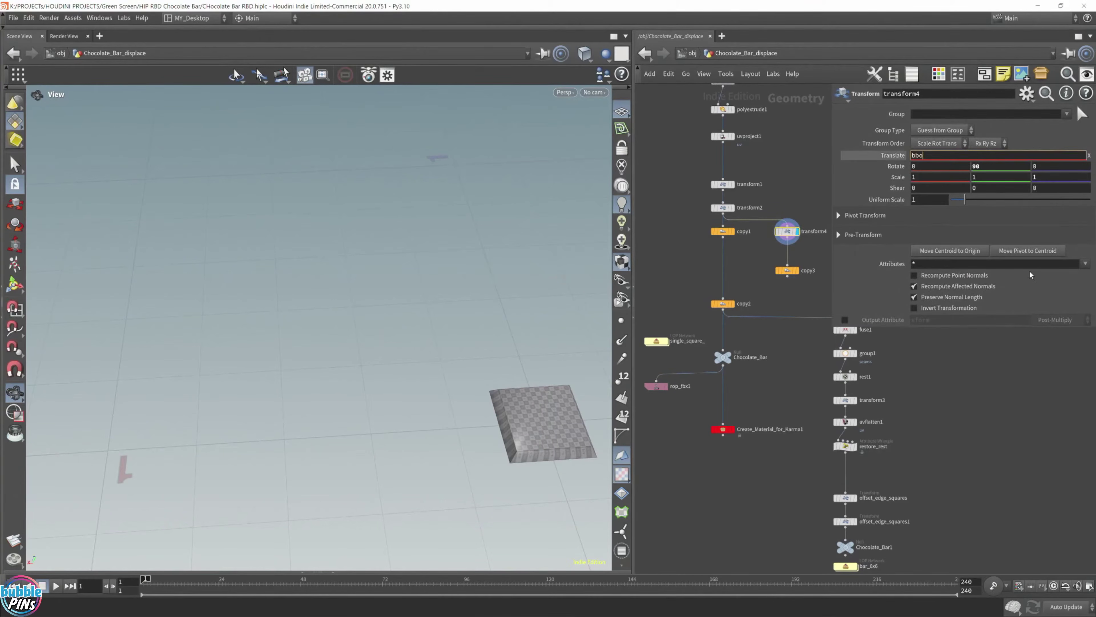
{"action": "type", "text": "x(0, D_"}
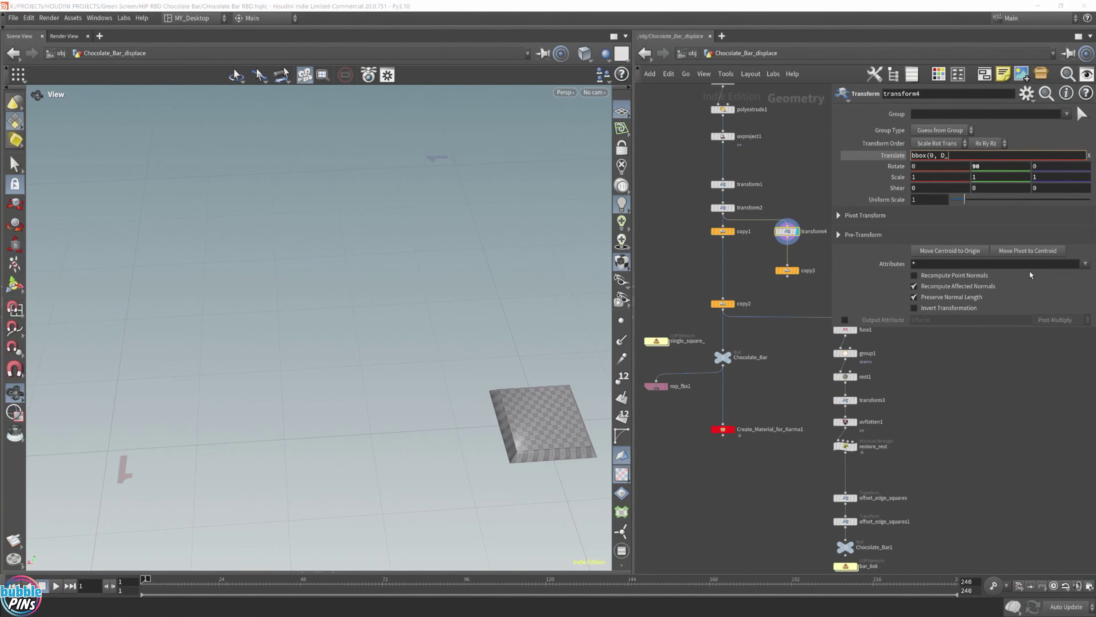
{"action": "type", "text": "XSIZE)"}
{"action": "key", "text": "Return"}
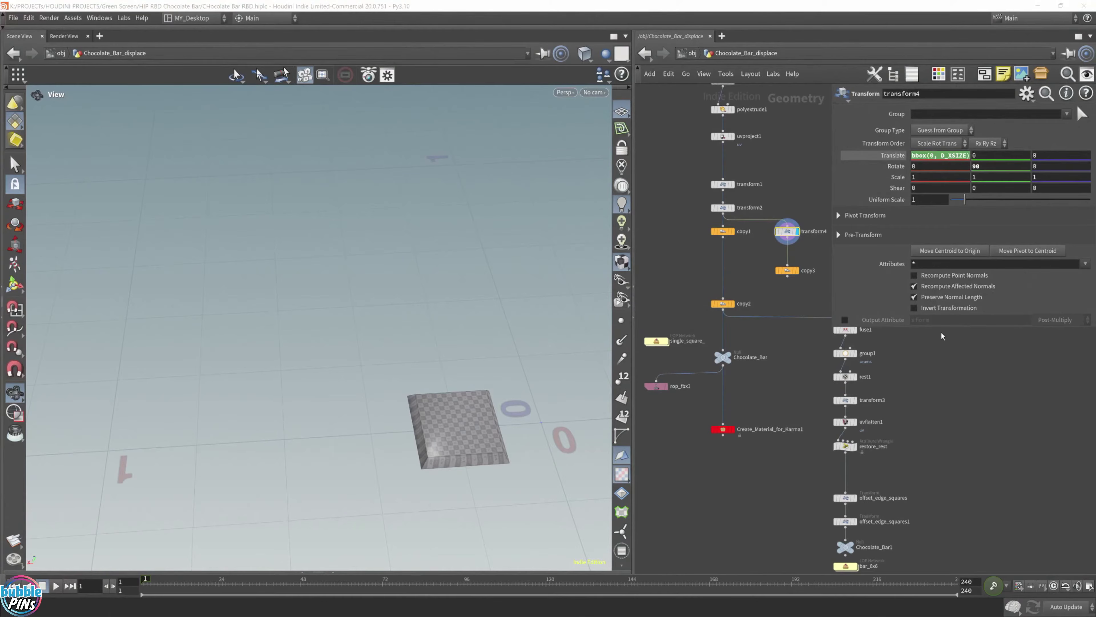
{"action": "left_click", "coordinate": [723, 231]}
{"action": "left_click", "coordinate": [786, 270], "text": "shift"}
{"action": "left_click_drag", "start_coordinate": [783, 272], "coordinate": [688, 274]}
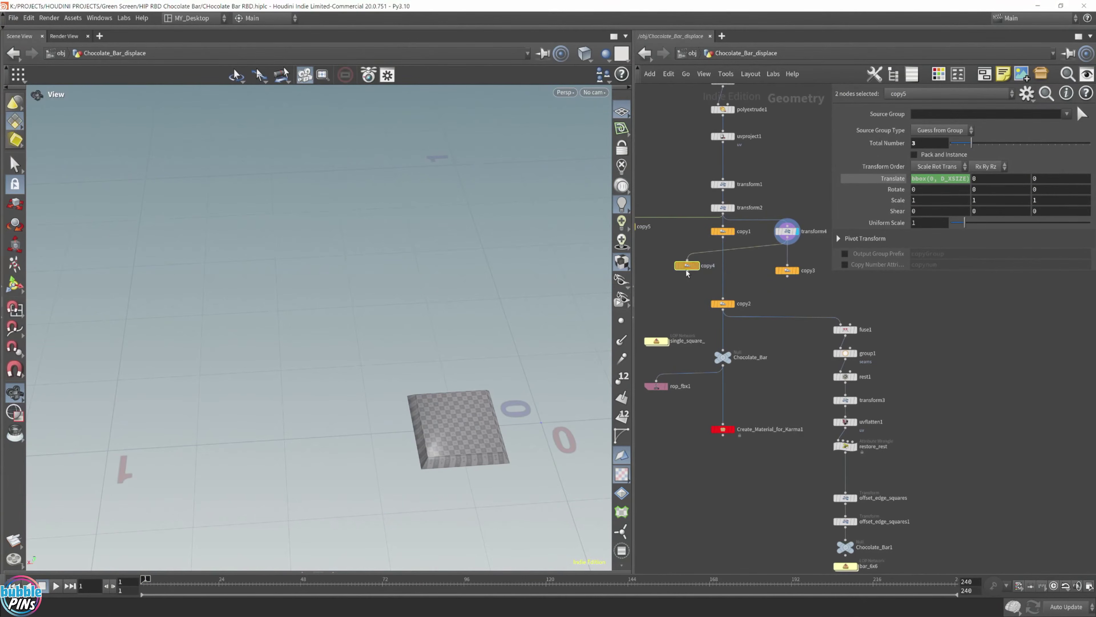
{"action": "key", "text": "ctrl+z"}
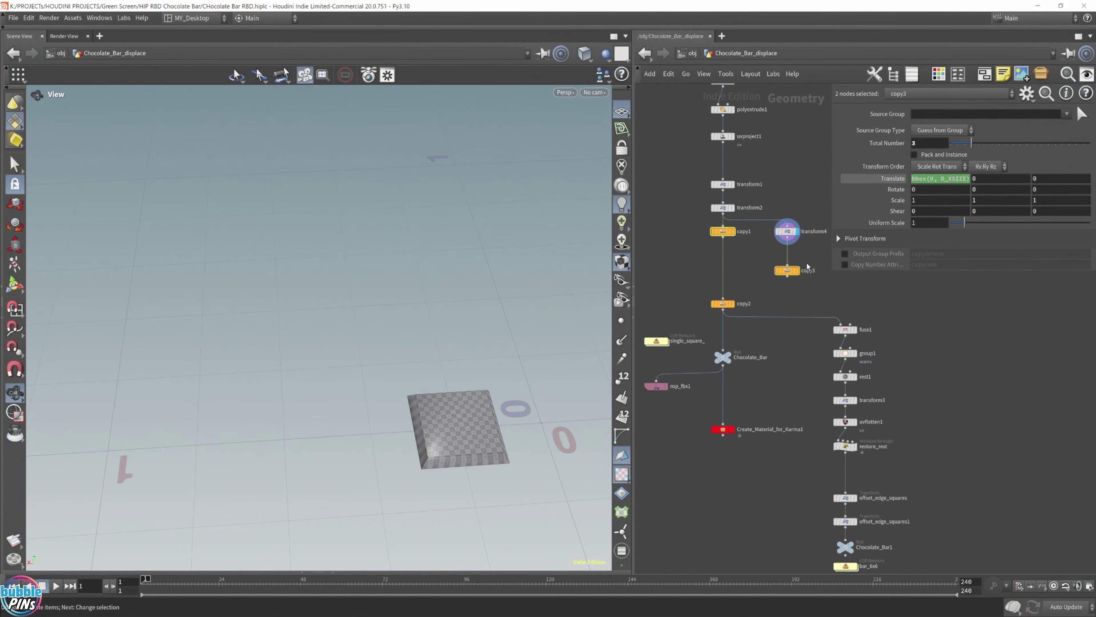
Step: Shift the upper nodes up, merge copy1 and copy3 with a Merge node and display the merged row
{"action": "scroll", "coordinate": [770, 342], "scroll_direction": "down", "scroll_amount": 3}
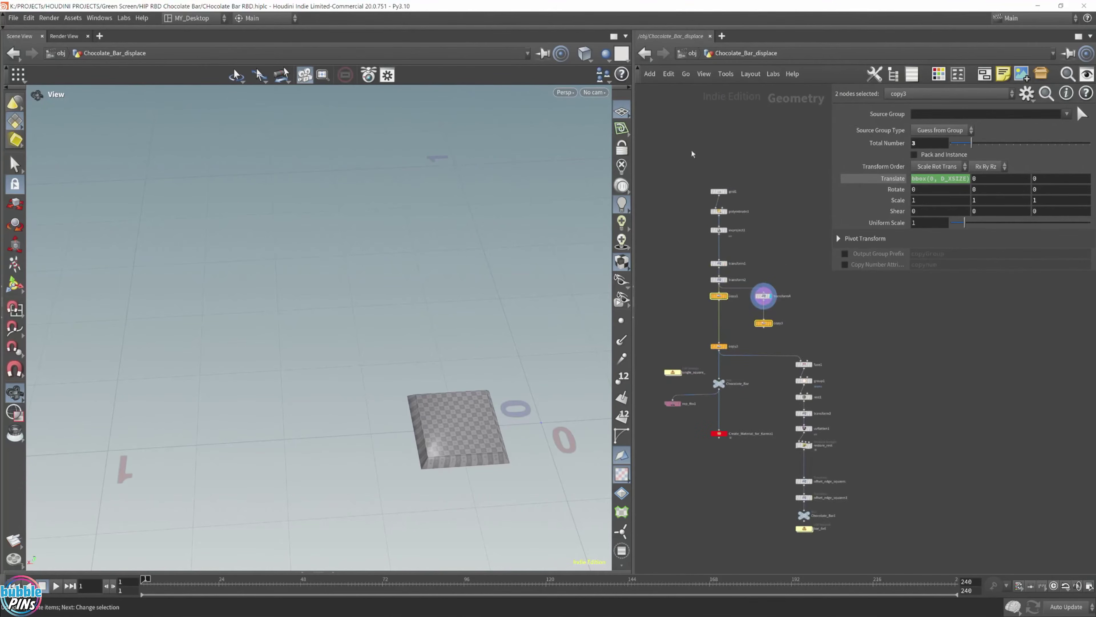
{"action": "left_click_drag", "start_coordinate": [692, 154], "coordinate": [799, 332]}
{"action": "mouse_move", "coordinate": [714, 301]}
{"action": "left_mouse_down"}
{"action": "mouse_move", "coordinate": [716, 245]}
{"action": "mouse_move", "coordinate": [789, 257]}
{"action": "mouse_move", "coordinate": [767, 299]}
{"action": "left_mouse_up"}
{"action": "key", "text": "Escape"}
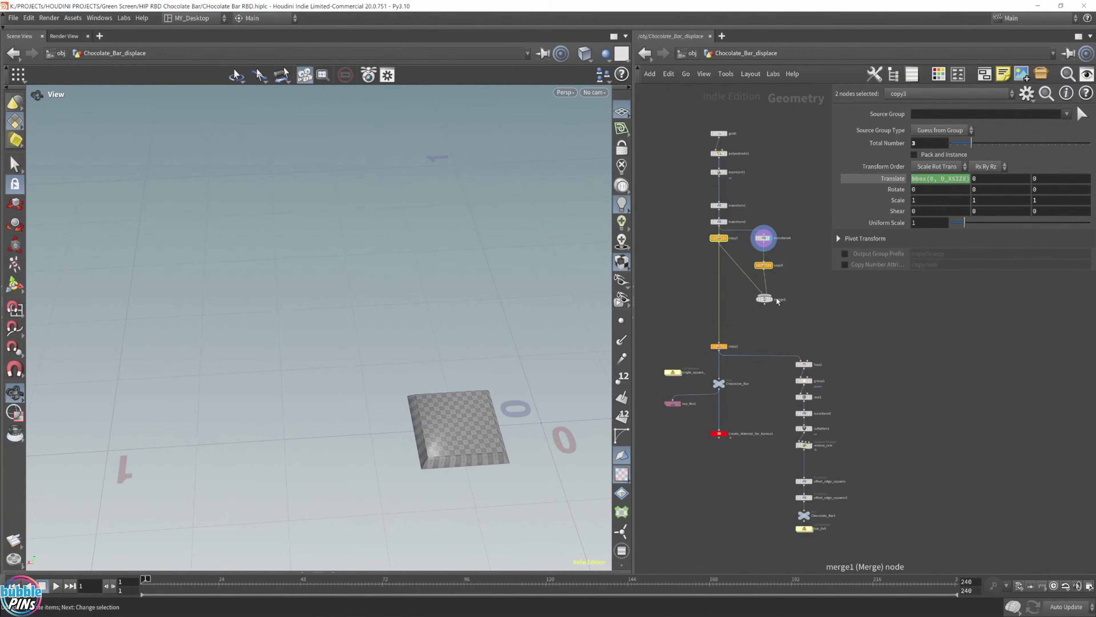
{"action": "left_click", "coordinate": [771, 299]}
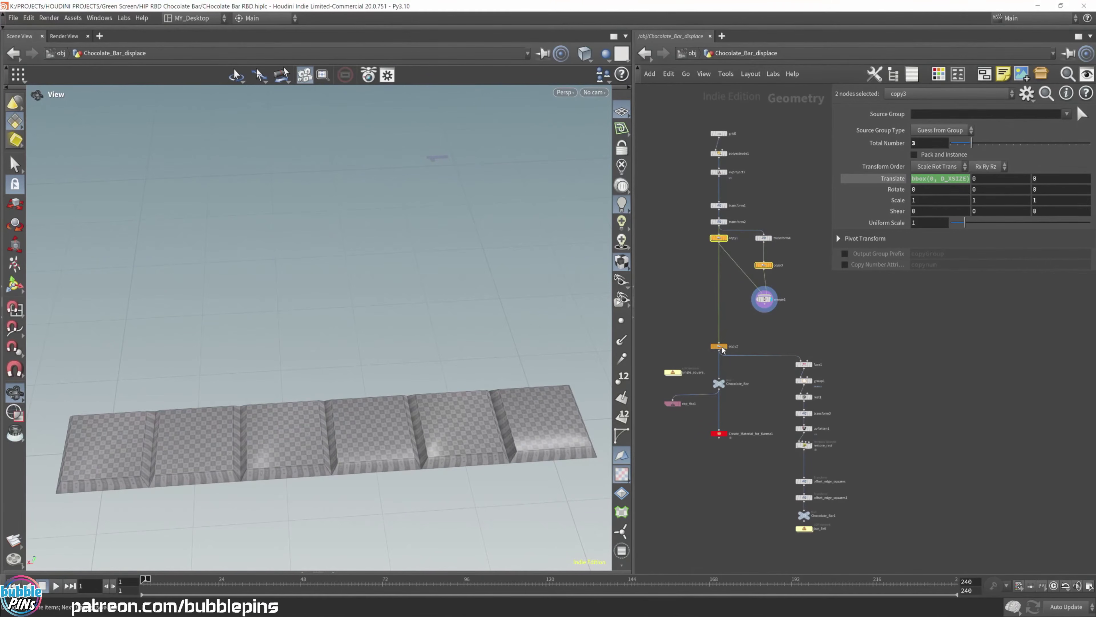
Step: Move copy2 aside and connect merge1 to the Chocolate_Bar null in its place
{"action": "left_click_drag", "start_coordinate": [720, 347], "coordinate": [695, 313]}
{"action": "left_click", "coordinate": [780, 326]}
{"action": "left_click_drag", "start_coordinate": [764, 306], "coordinate": [720, 381]}
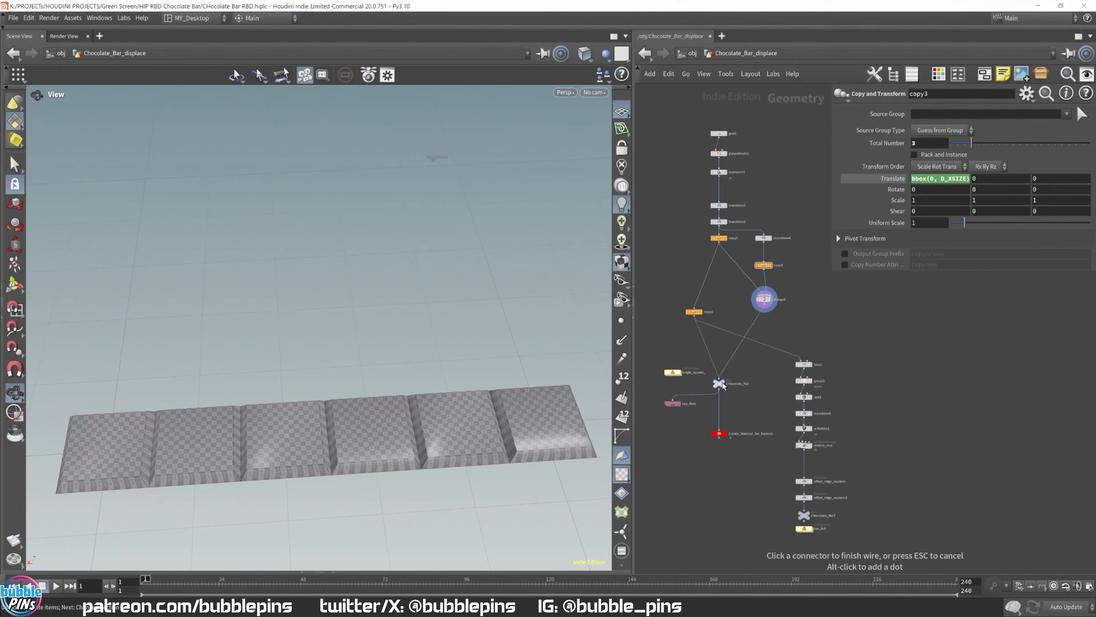
Step: Open the single_square_ render network and compare the rendered alternating row with the Chocolate bar 6x6 tiling.png reference
{"action": "double_click", "coordinate": [674, 372]}
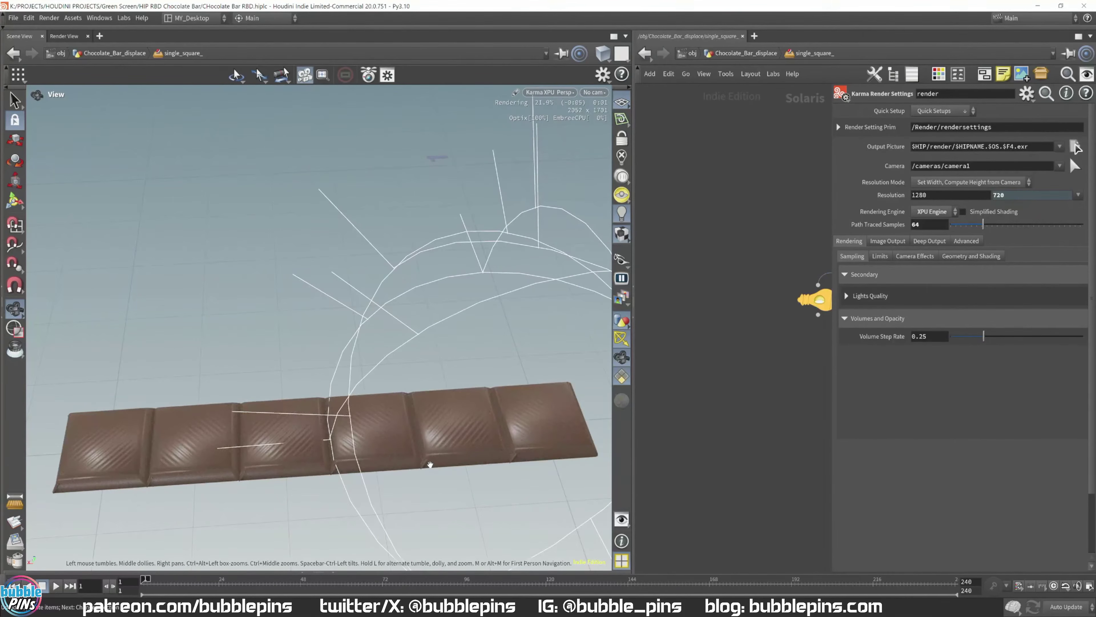
{"action": "left_click_drag", "start_coordinate": [430, 464], "coordinate": [433, 350]}
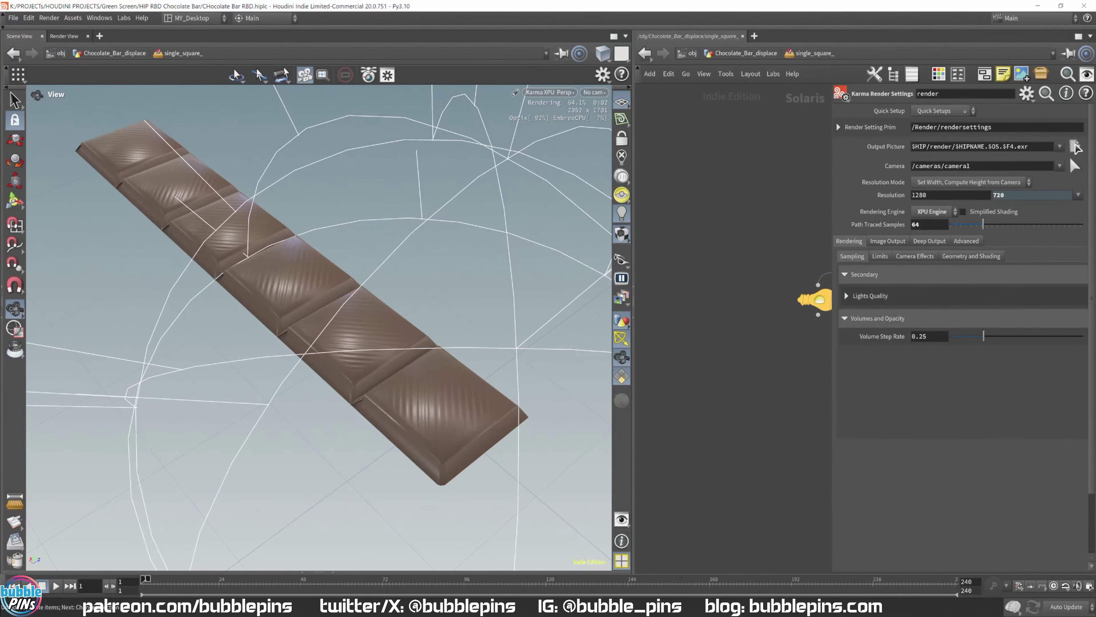
{"action": "key", "text": "alt+Tab"}
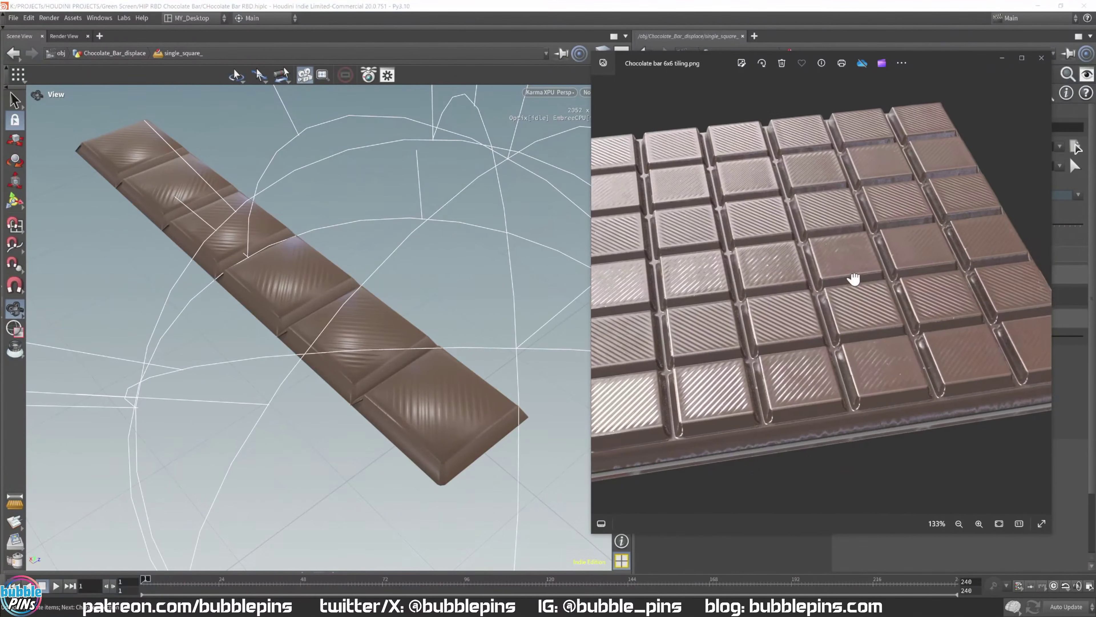
{"action": "left_click_drag", "start_coordinate": [854, 279], "coordinate": [866, 290]}
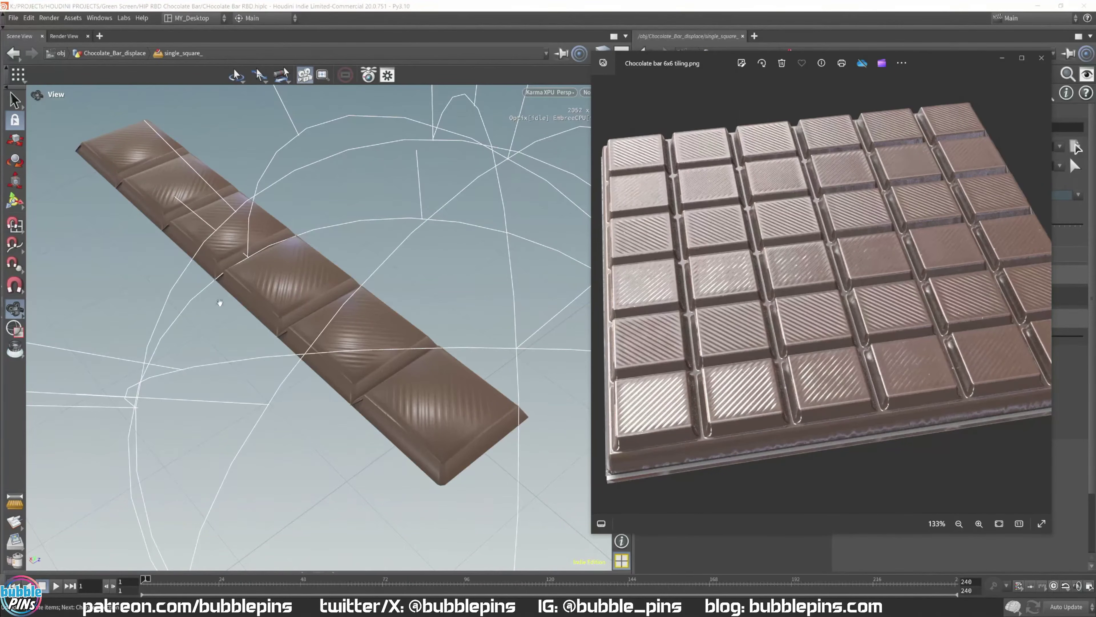
{"action": "mouse_move", "coordinate": [336, 277]}
{"action": "left_mouse_down"}
{"action": "mouse_move", "coordinate": [405, 320]}
{"action": "mouse_move", "coordinate": [416, 313]}
{"action": "mouse_move", "coordinate": [361, 318]}
{"action": "mouse_move", "coordinate": [352, 273]}
{"action": "left_mouse_up"}
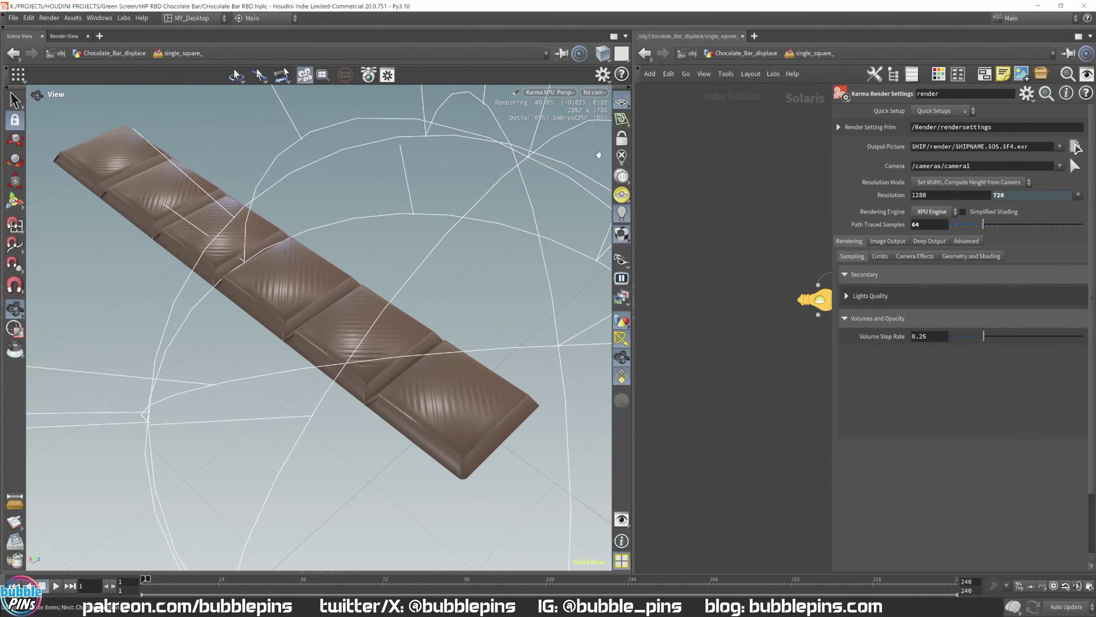
Step: Narrow the viewport pane in favour of the network pane, then move the reference image window aside
{"action": "left_click_drag", "start_coordinate": [637, 169], "coordinate": [522, 169]}
{"action": "key", "text": "alt+Tab"}
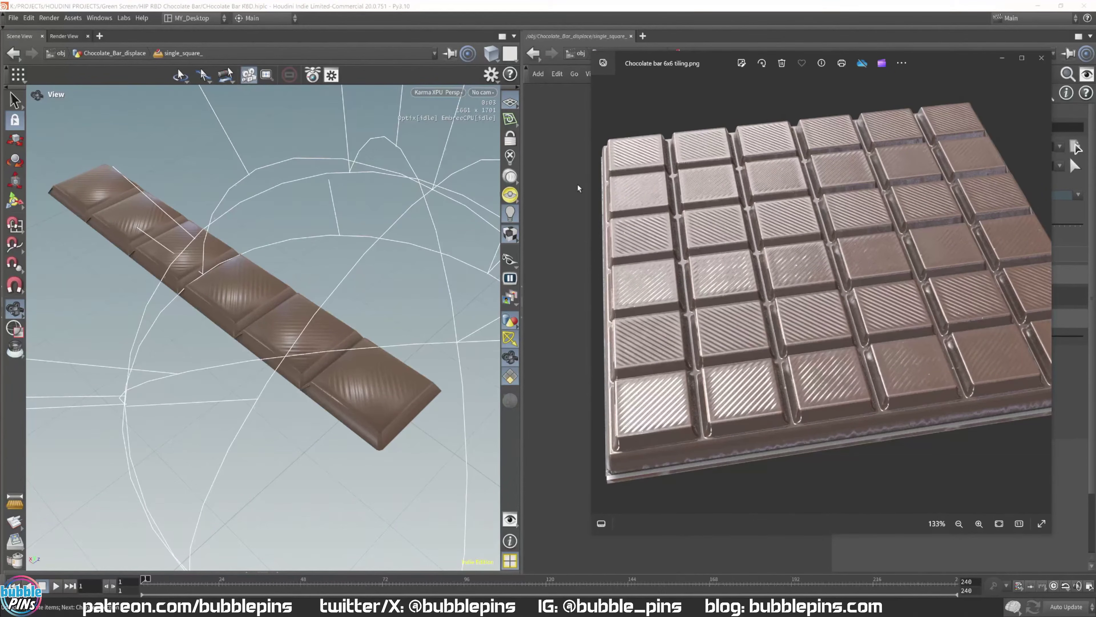
{"action": "left_click_drag", "start_coordinate": [940, 50], "coordinate": [1095, 102]}
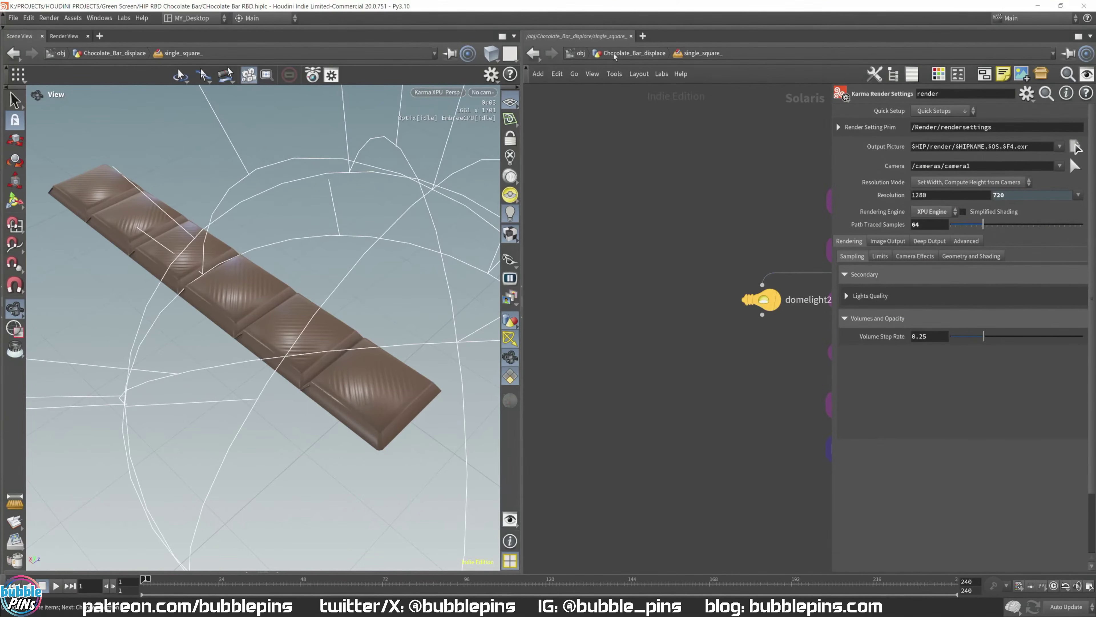
Step: Review the single_square_ node chain, then return to Chocolate_Bar_displace and inspect the row of squares from a low angle
{"action": "scroll", "coordinate": [637, 220], "scroll_direction": "down", "scroll_amount": 2}
{"action": "middle_click_drag", "start_coordinate": [698, 211], "coordinate": [700, 219]}
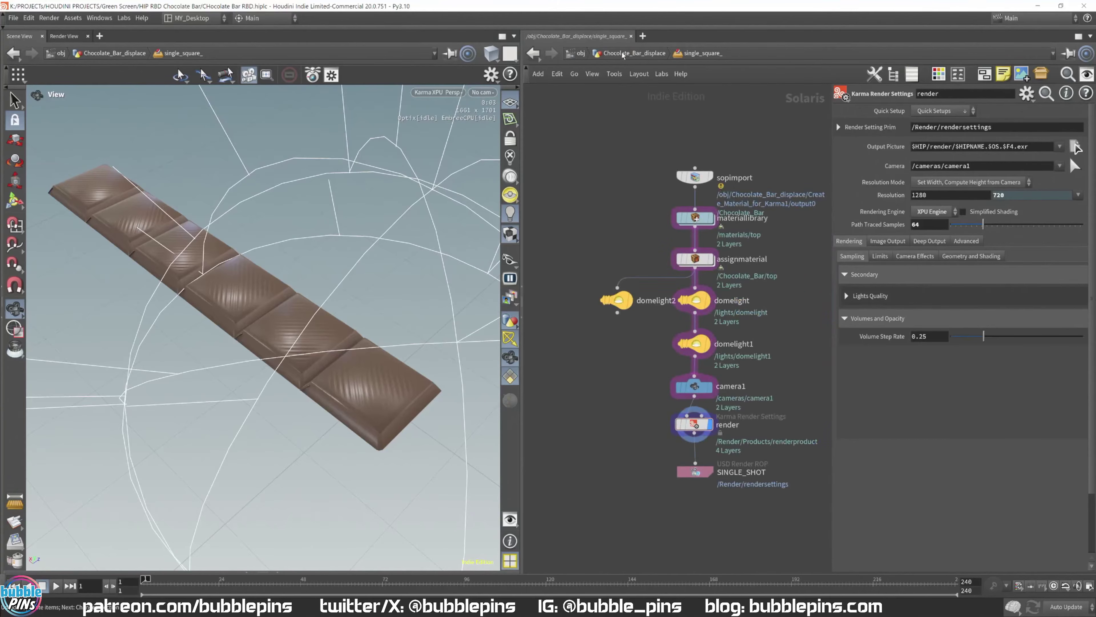
{"action": "left_click", "coordinate": [622, 53]}
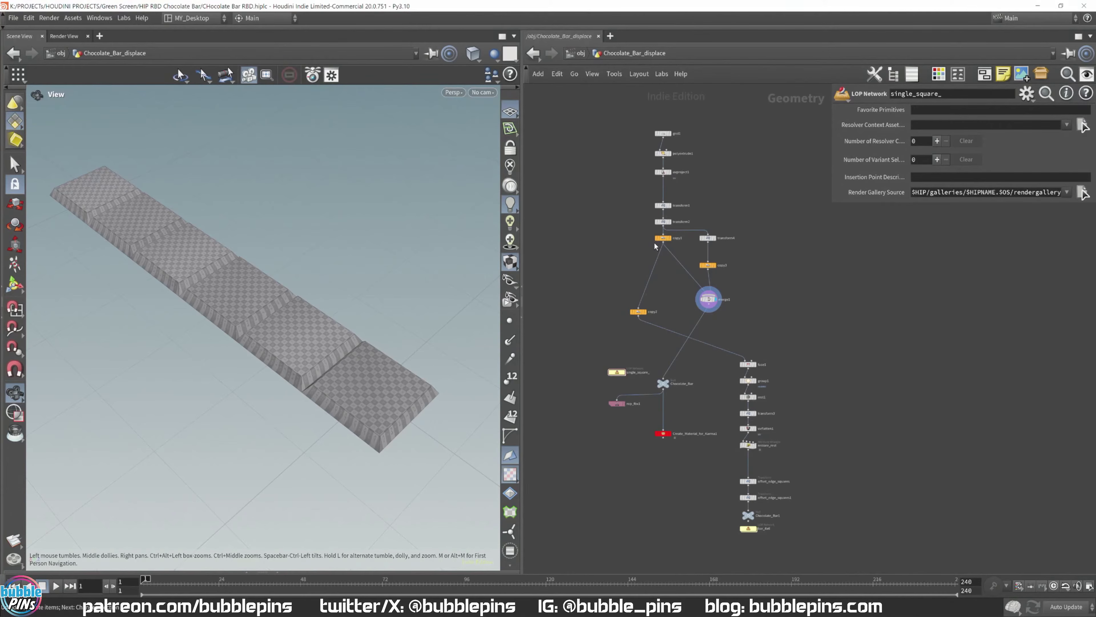
{"action": "left_click_drag", "start_coordinate": [474, 322], "coordinate": [379, 335]}
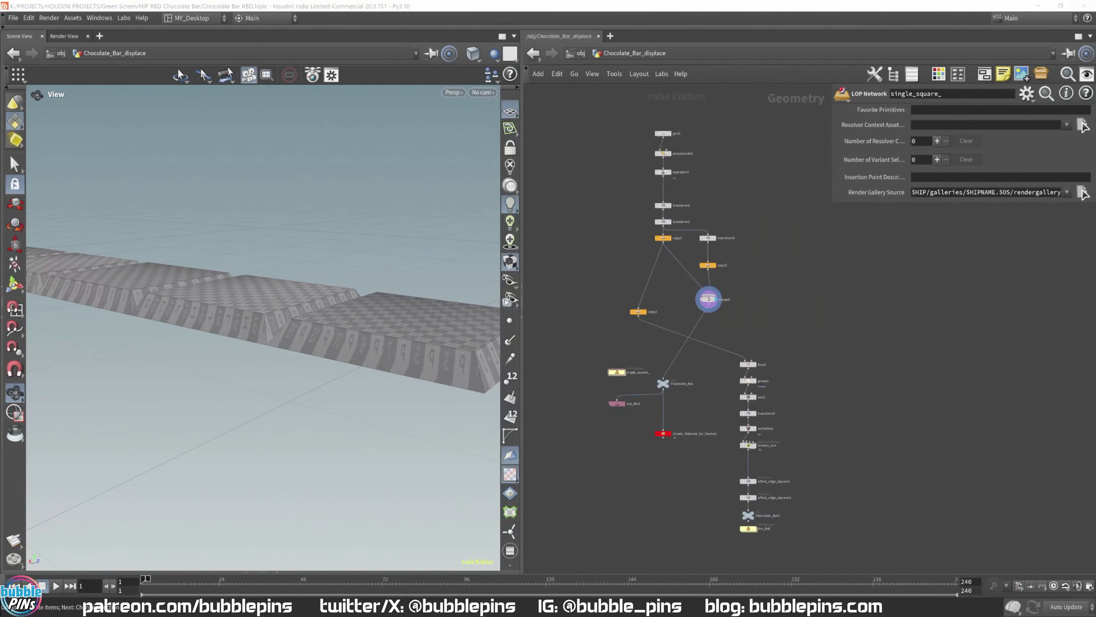
Step: Colour the transform4, copy3 and merge1 nodes black
{"action": "scroll", "coordinate": [751, 256], "scroll_direction": "up", "scroll_amount": 8}
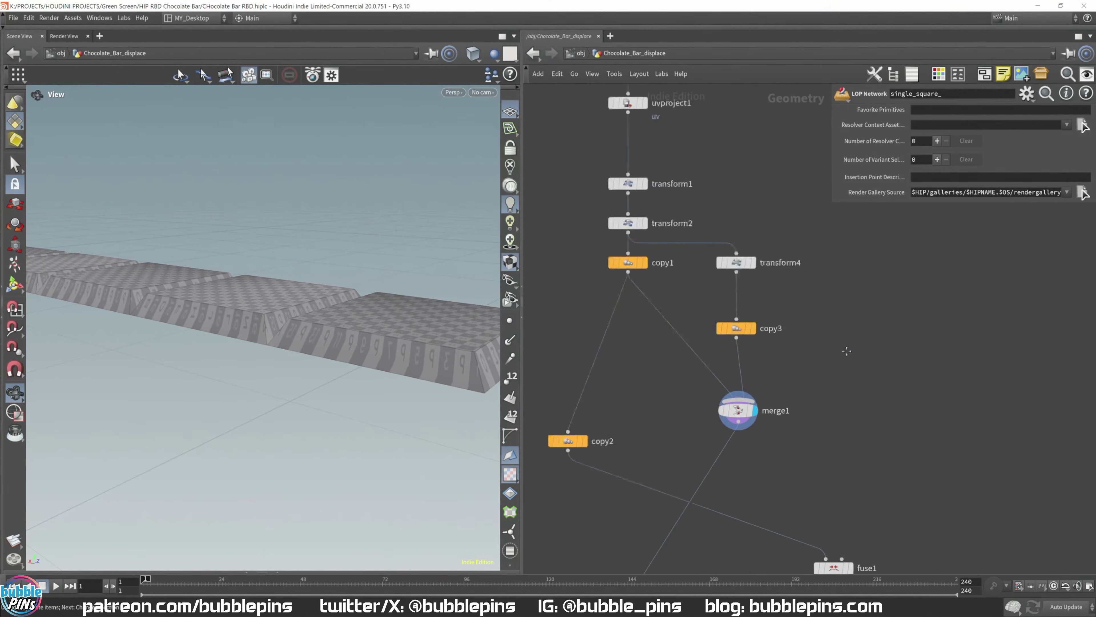
{"action": "left_click_drag", "start_coordinate": [738, 272], "coordinate": [728, 231]}
{"action": "key", "text": "c"}
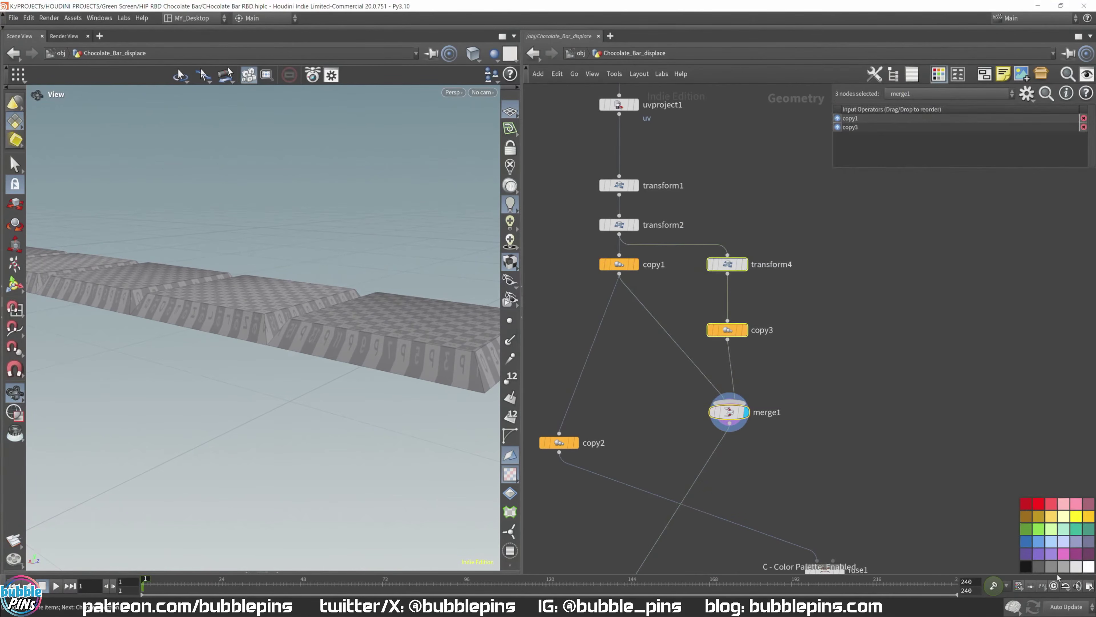
{"action": "left_click", "coordinate": [1025, 567]}
{"action": "middle_click_drag", "start_coordinate": [619, 333], "coordinate": [675, 255]}
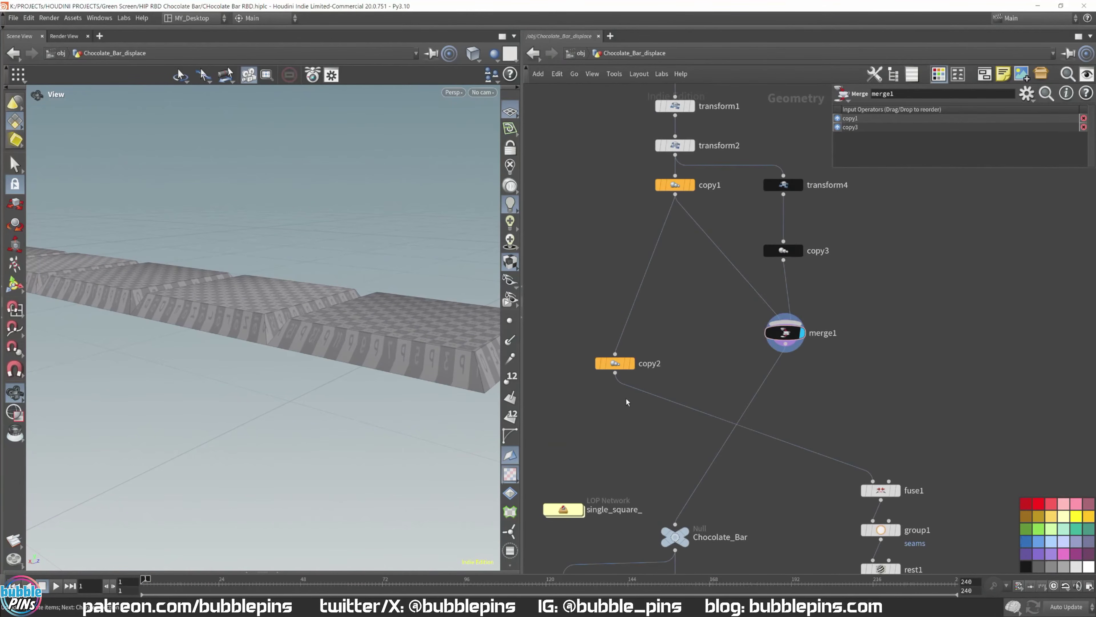
Step: Reconnect copy2 to the Chocolate_Bar null and move copy2 back into the main node chain
{"action": "left_click", "coordinate": [615, 373]}
{"action": "left_click", "coordinate": [674, 523]}
{"action": "left_click_drag", "start_coordinate": [619, 365], "coordinate": [686, 423]}
Step: Display the Chocolate_Bar1 null at the end of the fuse and UV flatten branch
{"action": "middle_click_drag", "start_coordinate": [942, 429], "coordinate": [895, 318]}
{"action": "middle_click_drag", "start_coordinate": [1015, 450], "coordinate": [903, 303]}
{"action": "middle_click_drag", "start_coordinate": [886, 436], "coordinate": [899, 319]}
{"action": "scroll", "coordinate": [950, 380], "scroll_direction": "down", "scroll_amount": 2}
{"action": "middle_click_drag", "start_coordinate": [949, 380], "coordinate": [873, 461]}
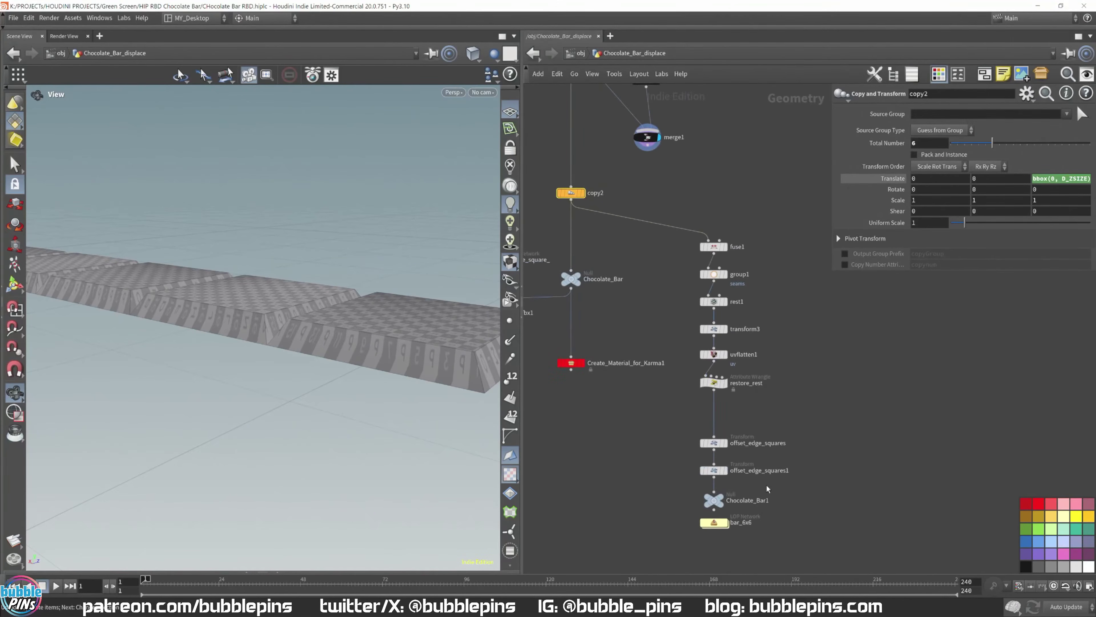
{"action": "left_click", "coordinate": [722, 497]}
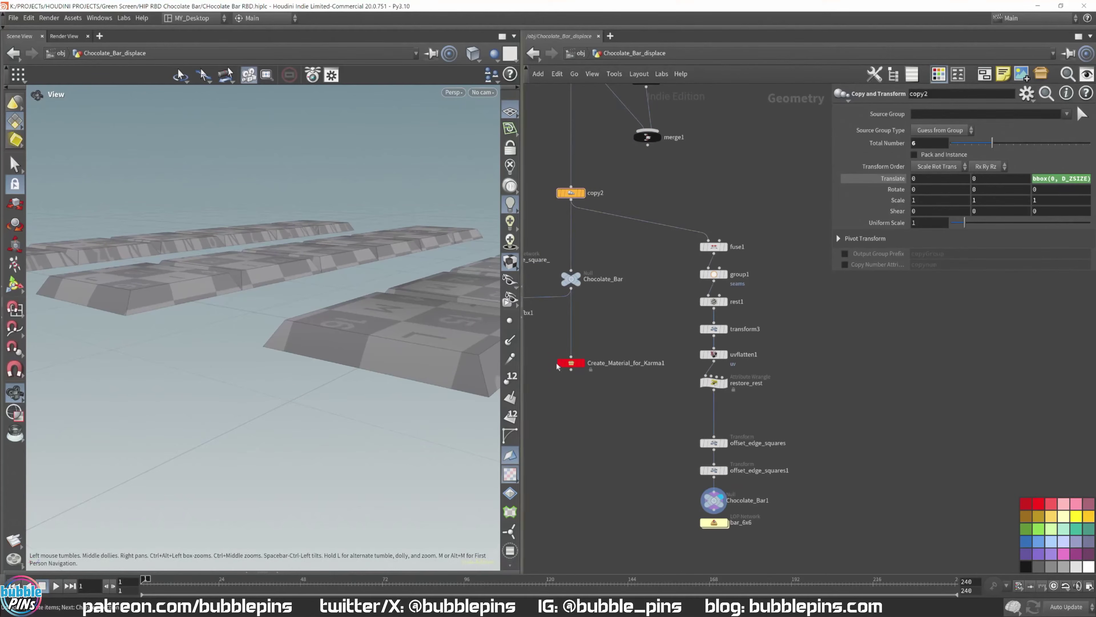
Step: Set the total number of copies on the copy1 node to 6
{"action": "middle_click_drag", "start_coordinate": [659, 286], "coordinate": [699, 573]}
{"action": "middle_click_drag", "start_coordinate": [594, 359], "coordinate": [619, 404]}
{"action": "left_click_drag", "start_coordinate": [608, 390], "coordinate": [673, 365]}
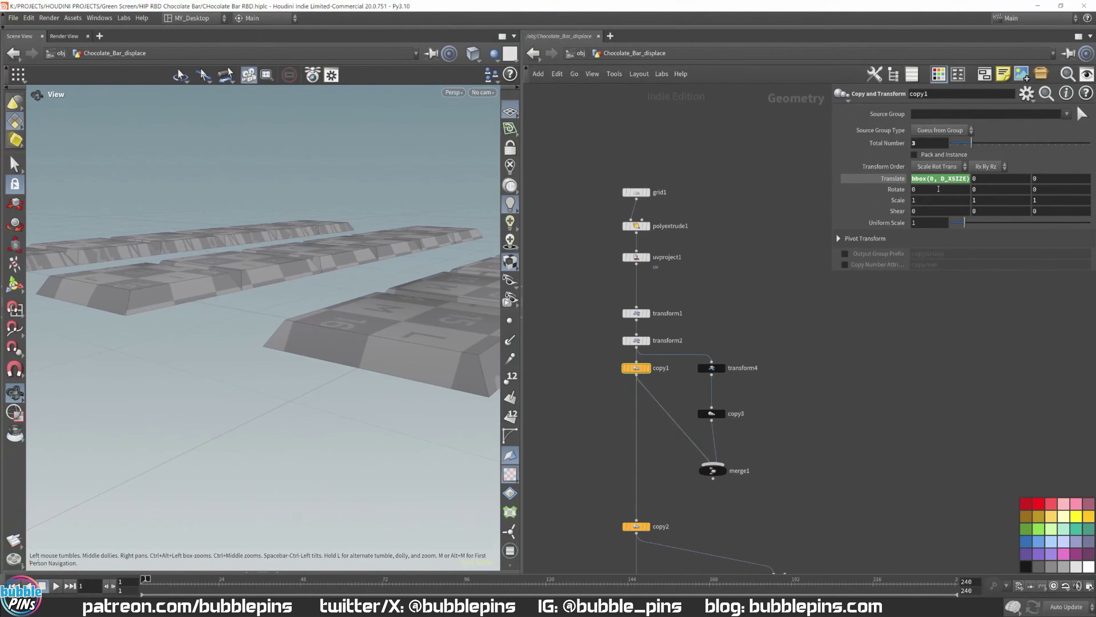
{"action": "double_click", "coordinate": [914, 143]}
{"action": "type", "text": "6"}
{"action": "key", "text": "Return"}
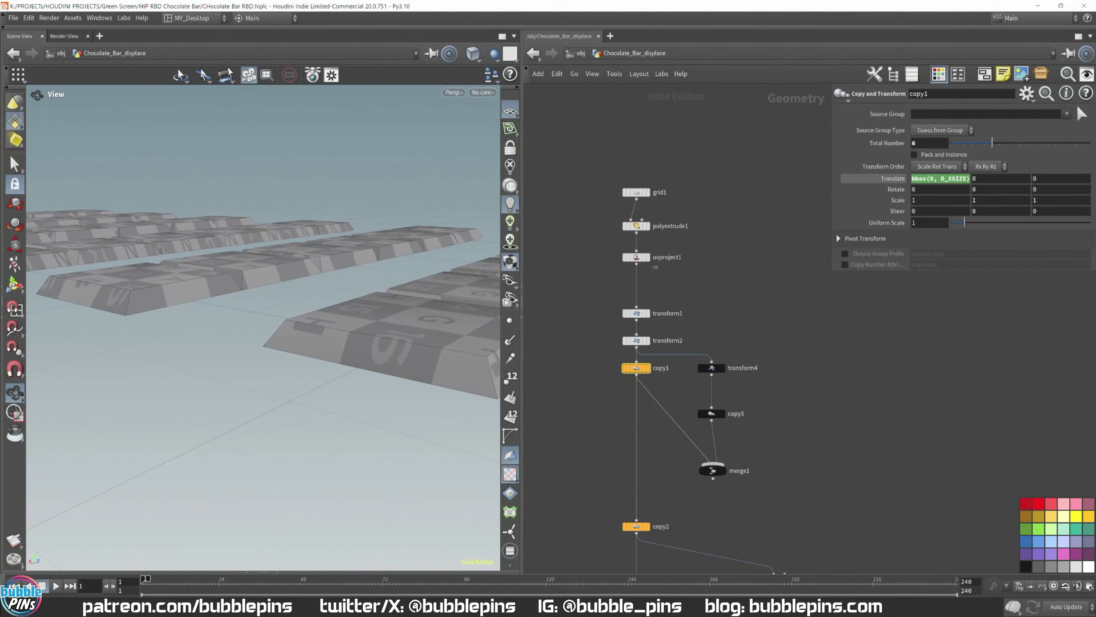
Step: Remove the *2 multiplier from copy1's X translate, leaving bbox(0, D_XSIZE), and view the whole bar from above
{"action": "left_click", "coordinate": [938, 179]}
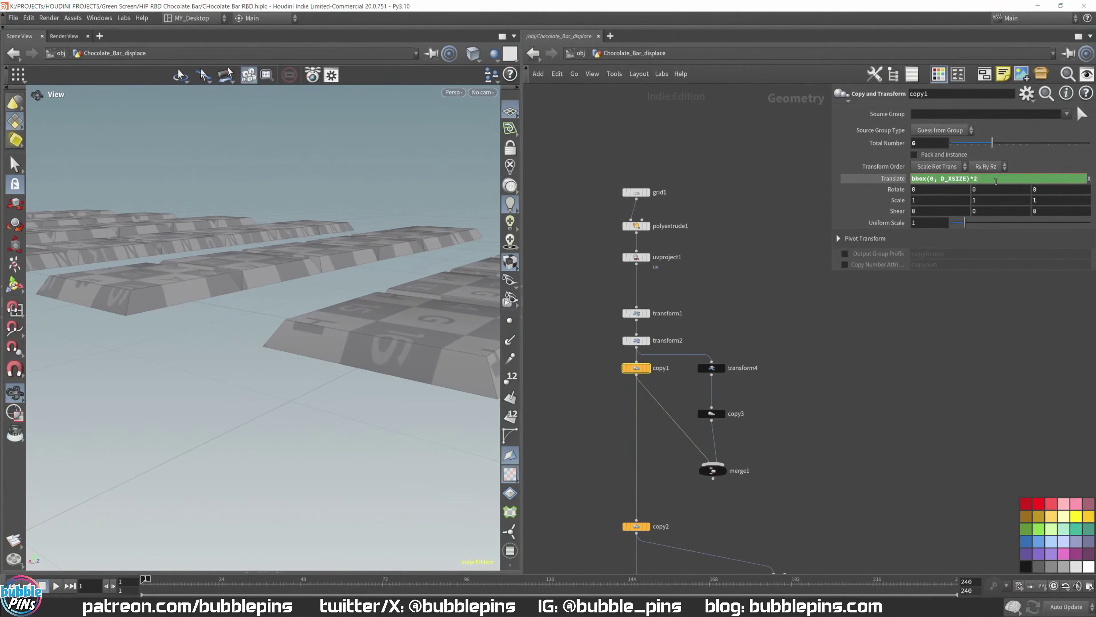
{"action": "key", "text": "BackSpace"}
{"action": "key", "text": "BackSpace"}
{"action": "key", "text": "Return"}
{"action": "left_click_drag", "start_coordinate": [435, 158], "coordinate": [366, 351]}
{"action": "scroll", "coordinate": [349, 322], "scroll_direction": "down", "scroll_amount": 6}
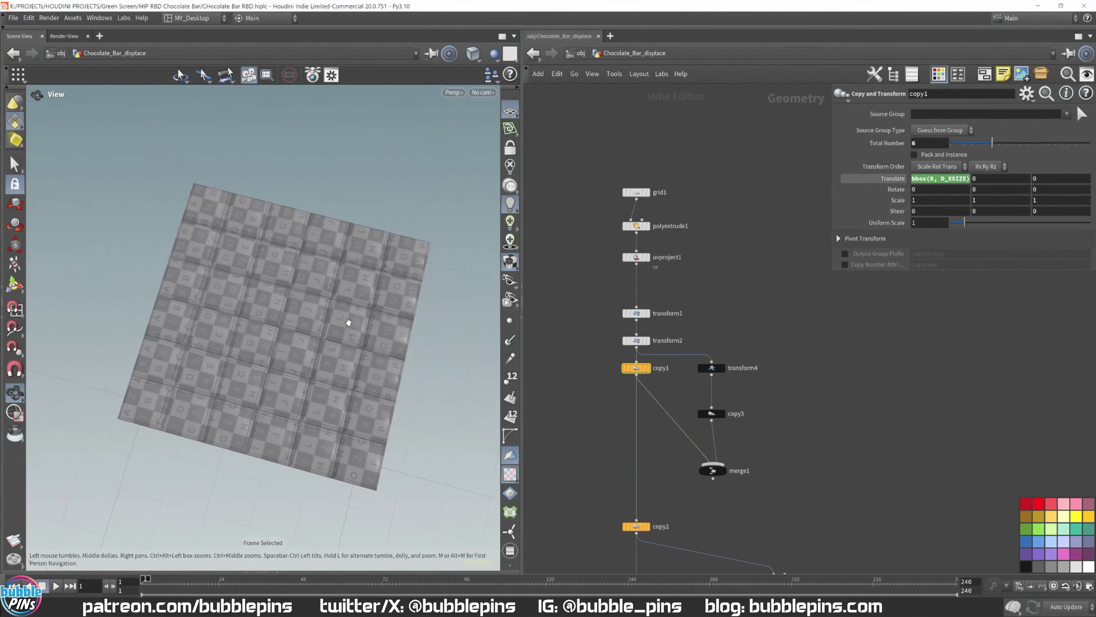
Step: Display the copy2 node's output and look at the full bar of squares from above
{"action": "middle_click_drag", "start_coordinate": [881, 510], "coordinate": [878, 352]}
{"action": "middle_click_drag", "start_coordinate": [897, 530], "coordinate": [856, 219]}
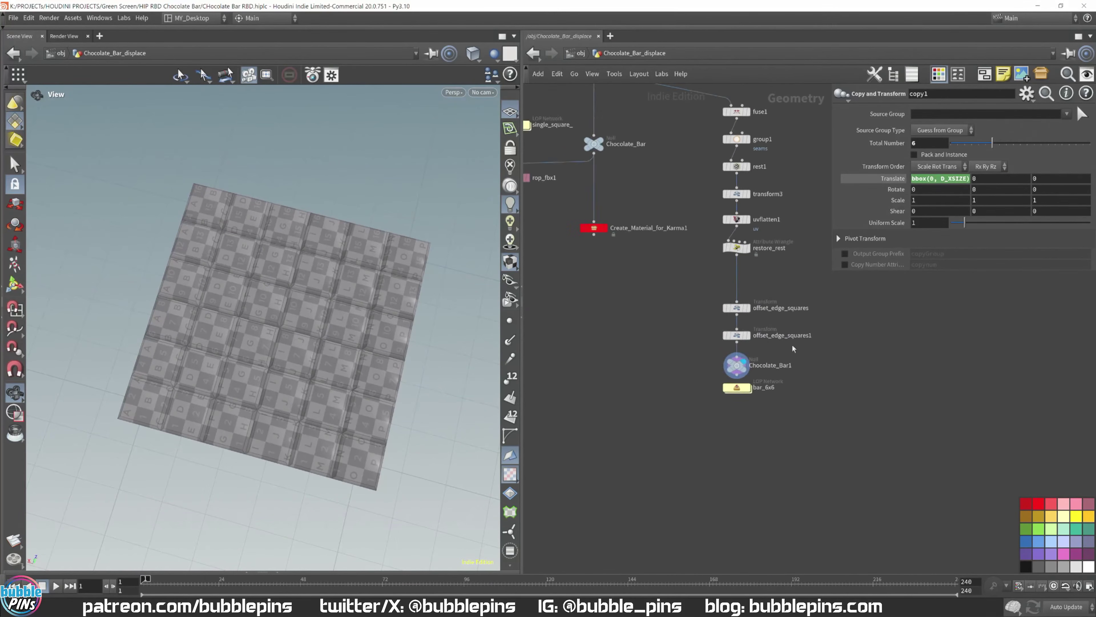
{"action": "middle_click_drag", "start_coordinate": [952, 323], "coordinate": [931, 451]}
{"action": "left_click_drag", "start_coordinate": [401, 352], "coordinate": [327, 315]}
{"action": "left_click", "coordinate": [585, 188]}
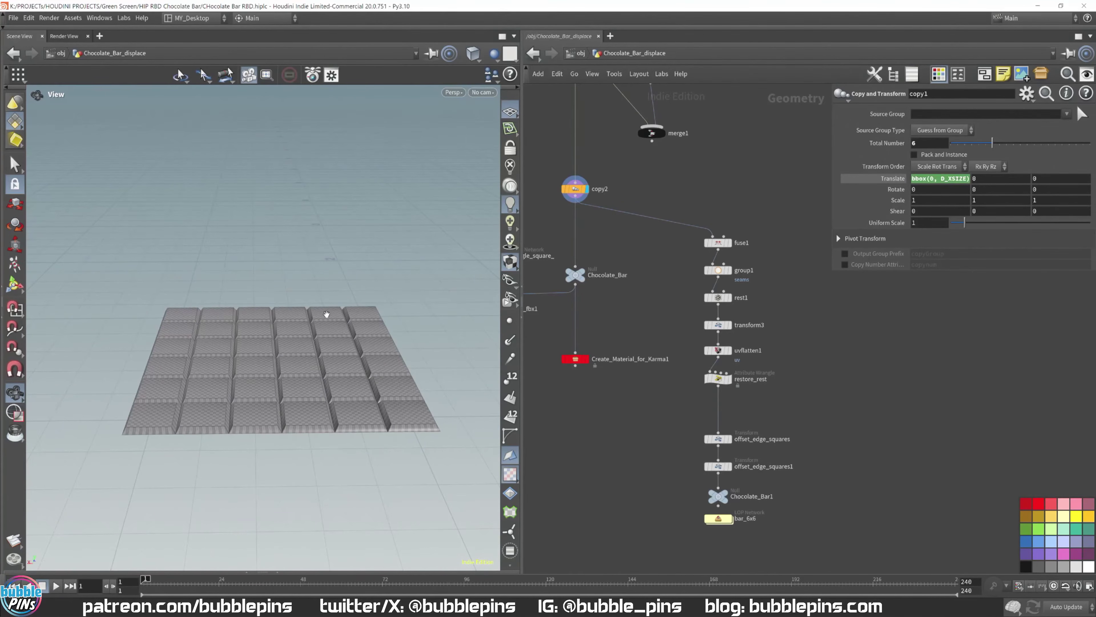
{"action": "left_click_drag", "start_coordinate": [326, 314], "coordinate": [326, 342]}
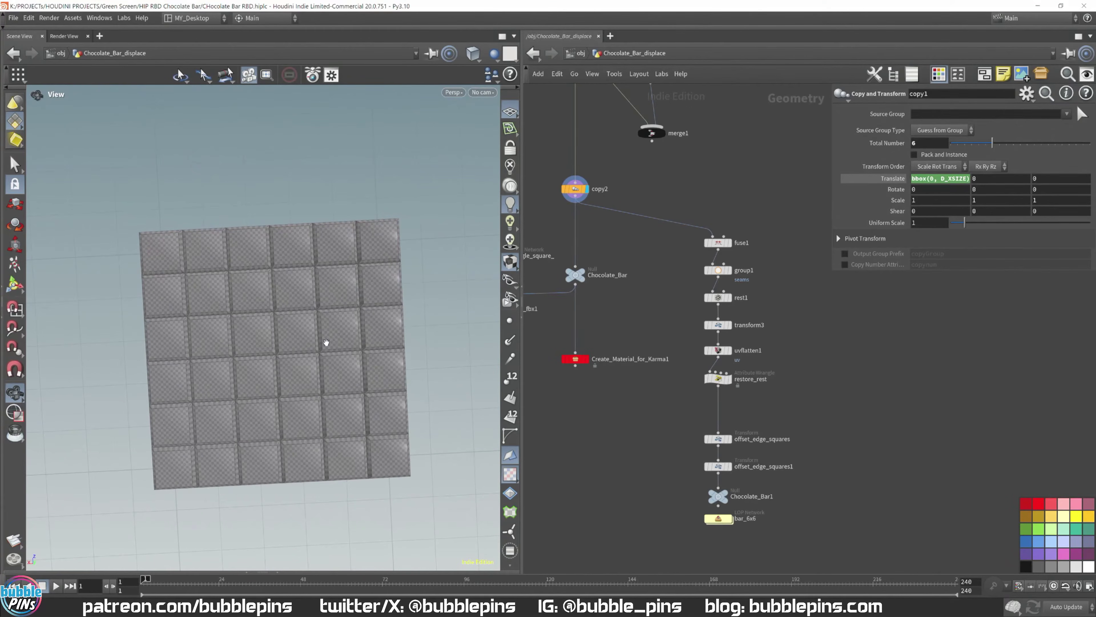
Step: Split the viewport into two side-by-side views, showing the UV view next to the perspective view
{"action": "key", "text": "ctrl+3"}
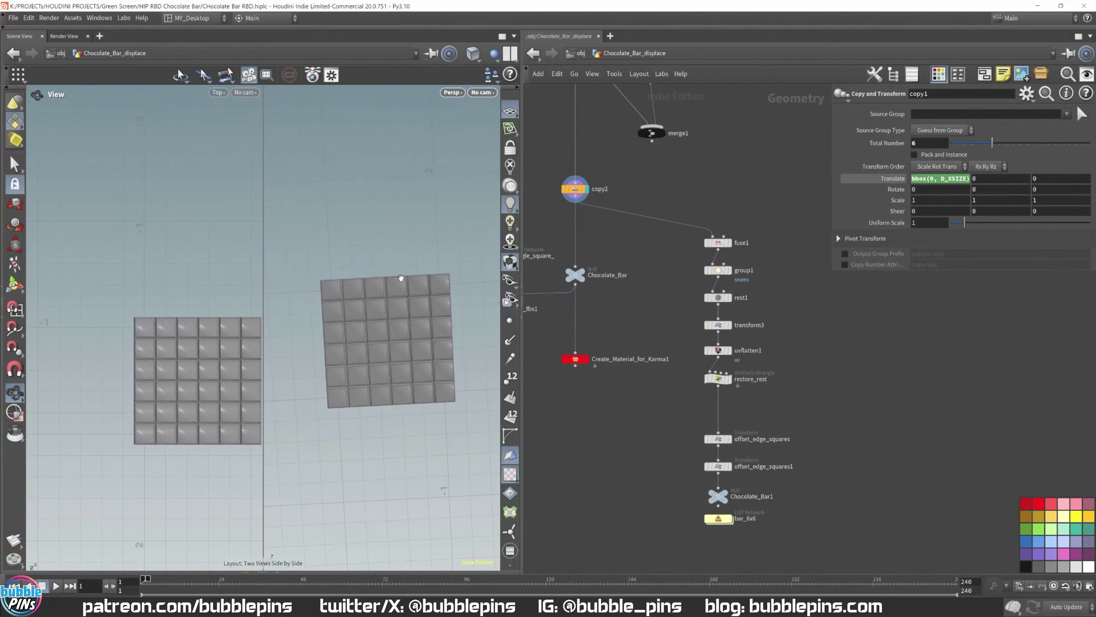
{"action": "key", "text": "space+5"}
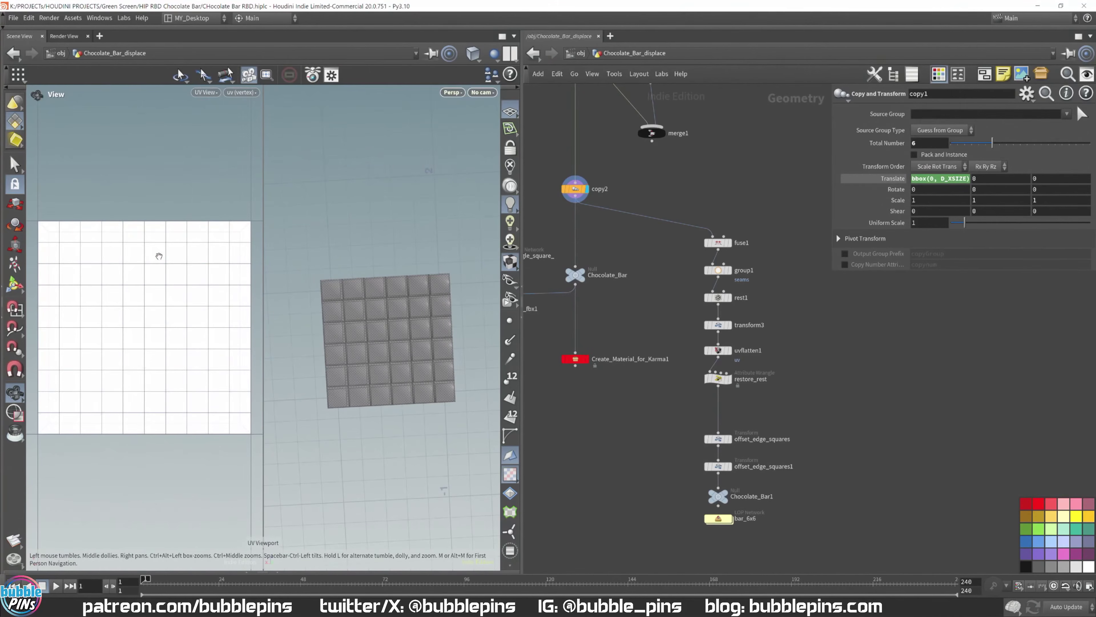
{"action": "left_click_drag", "start_coordinate": [318, 247], "coordinate": [428, 315]}
Step: Display and select transform2 to examine the single square's UVs beside its geometry
{"action": "middle_click_drag", "start_coordinate": [735, 95], "coordinate": [783, 375]}
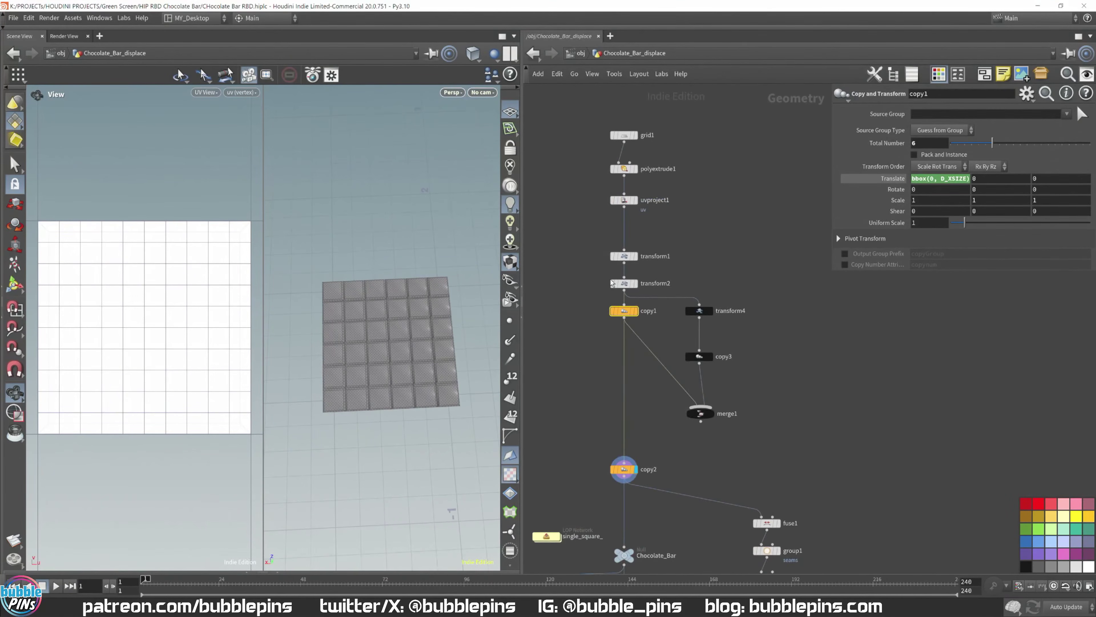
{"action": "left_click", "coordinate": [635, 284]}
{"action": "left_click", "coordinate": [624, 283]}
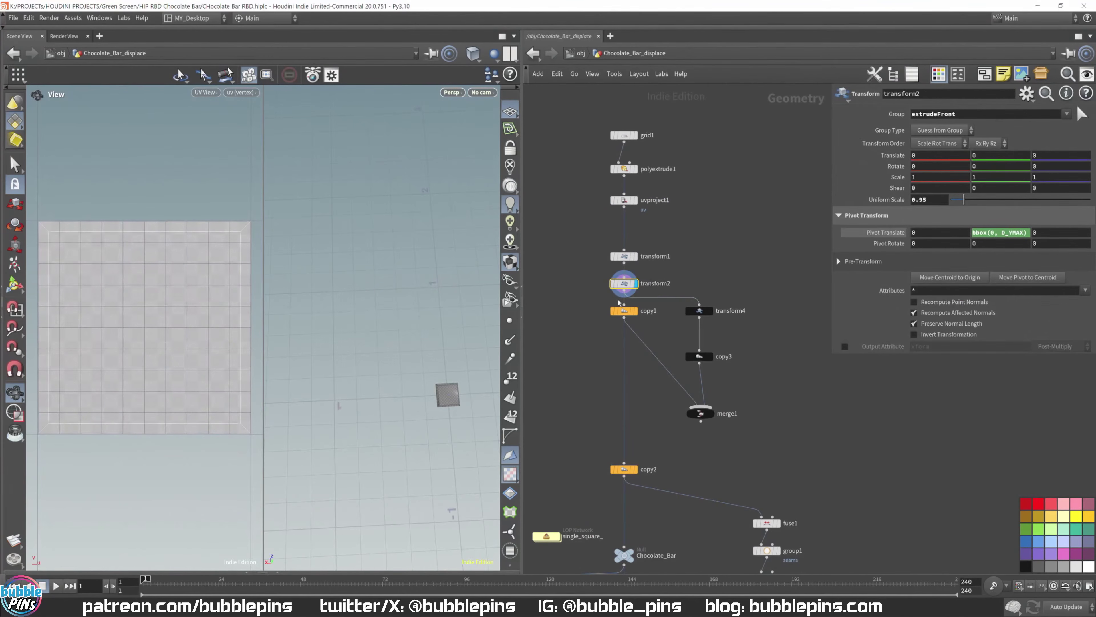
{"action": "middle_click_drag", "start_coordinate": [399, 292], "coordinate": [439, 356]}
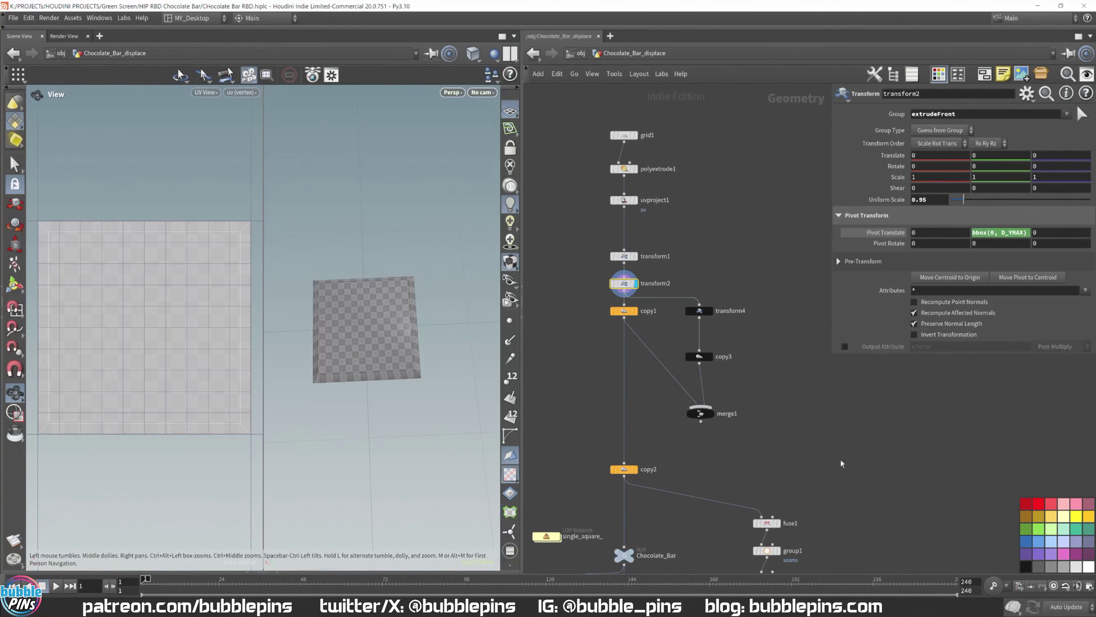
Step: Display fuse1 and examine the texture pattern along the bar's outer edge up close
{"action": "middle_click_drag", "start_coordinate": [726, 518], "coordinate": [672, 311]}
{"action": "middle_click_drag", "start_coordinate": [855, 535], "coordinate": [830, 428]}
{"action": "scroll", "coordinate": [800, 362], "scroll_direction": "up", "scroll_amount": 3}
{"action": "left_click", "coordinate": [660, 173]}
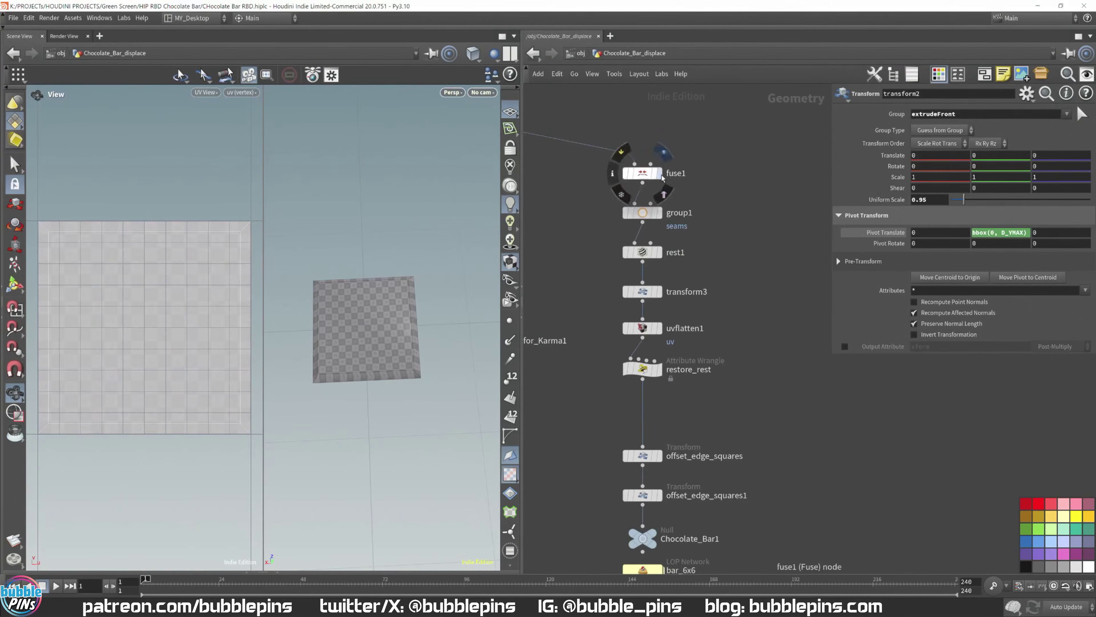
{"action": "left_click_drag", "start_coordinate": [400, 291], "coordinate": [386, 268]}
{"action": "scroll", "coordinate": [399, 301], "scroll_direction": "up", "scroll_amount": 8}
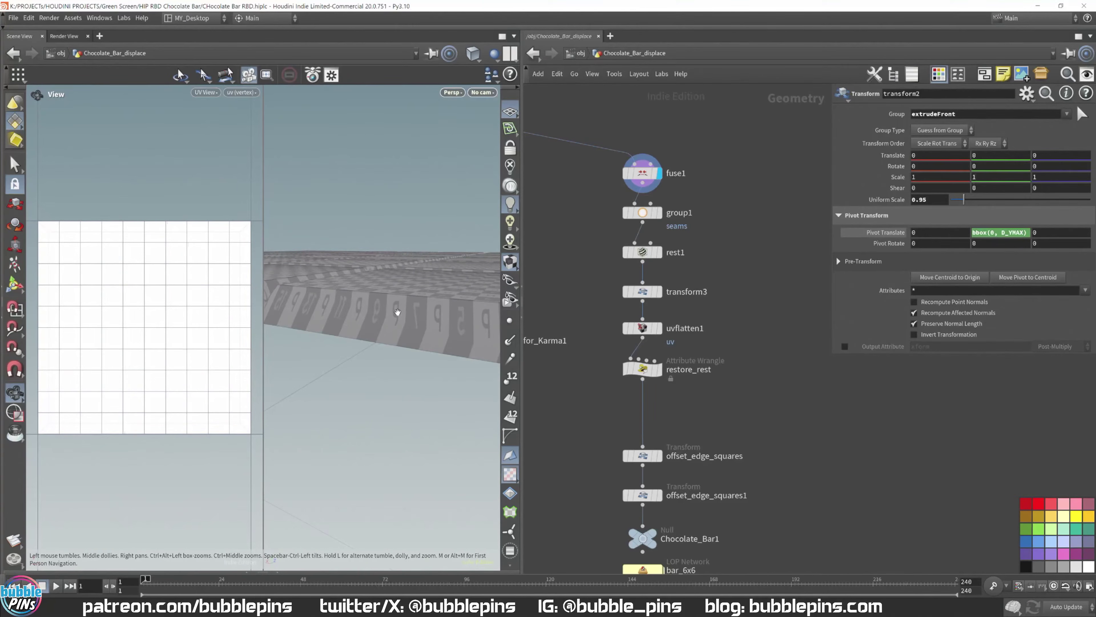
{"action": "scroll", "coordinate": [657, 224], "scroll_direction": "up", "scroll_amount": 2}
Step: Check the group1, rest1 and transform3 outputs in turn, returning to rest1 to compare the shape before flattening
{"action": "left_click", "coordinate": [661, 210]}
{"action": "left_click", "coordinate": [660, 258]}
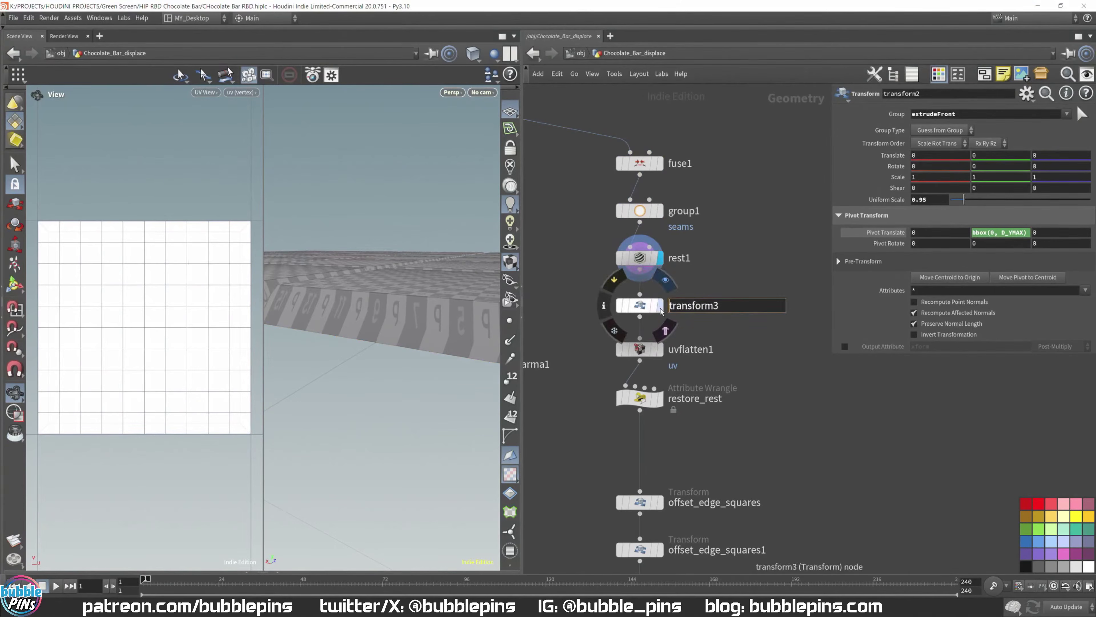
{"action": "left_click", "coordinate": [660, 306]}
{"action": "left_click_drag", "start_coordinate": [582, 288], "coordinate": [691, 239]}
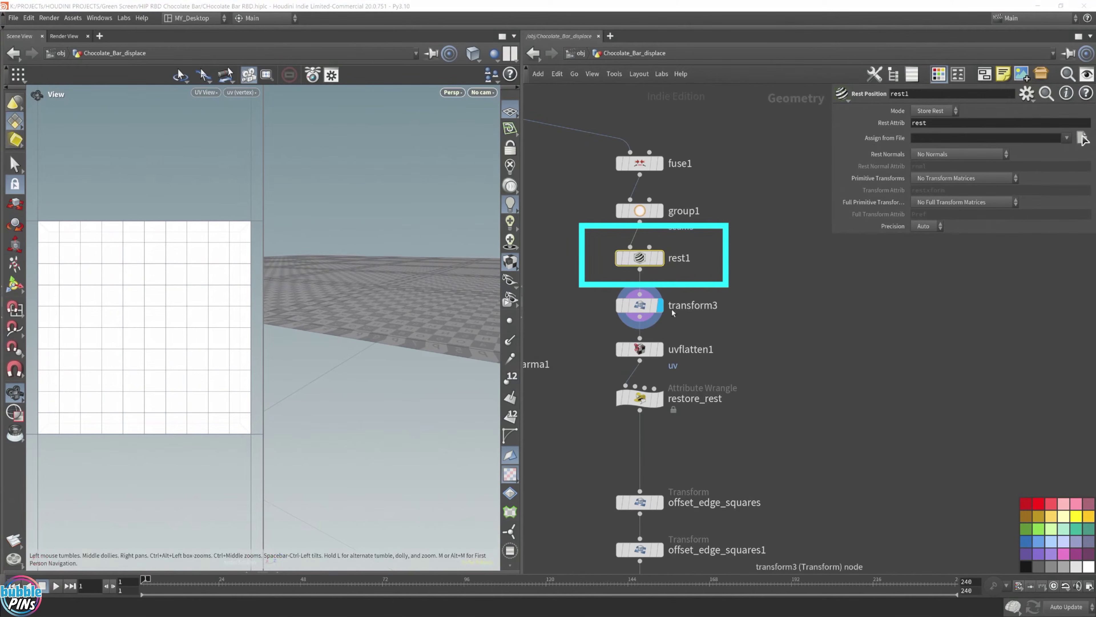
{"action": "left_click", "coordinate": [660, 258]}
{"action": "left_click_drag", "start_coordinate": [432, 285], "coordinate": [346, 372]}
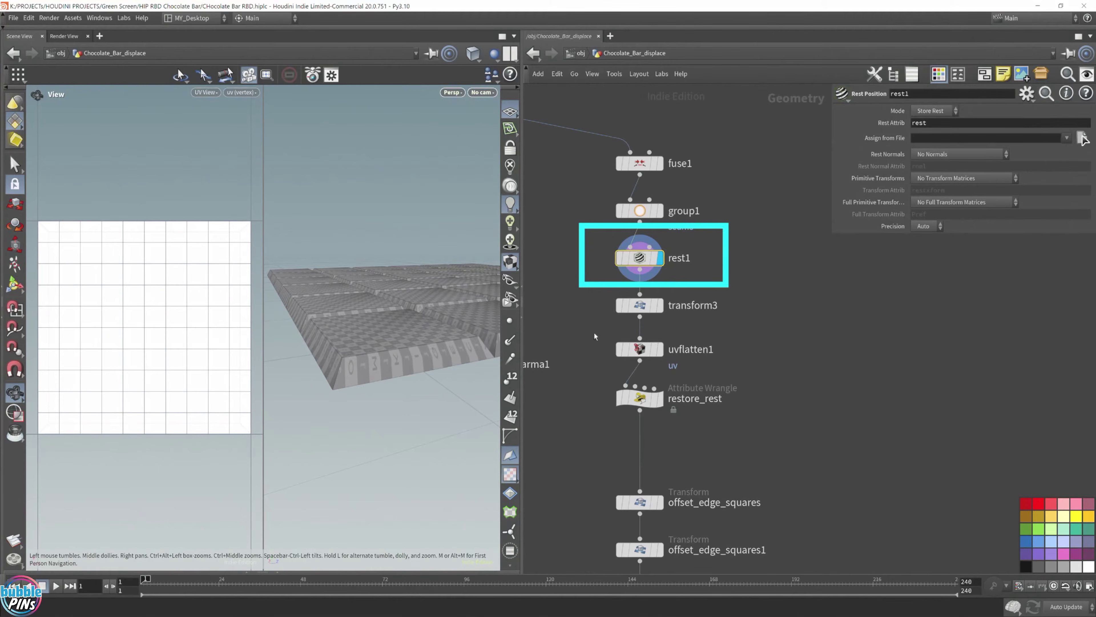
Step: Display the transform3 node below rest1 and rename it flatten_geometry
{"action": "left_click", "coordinate": [645, 305]}
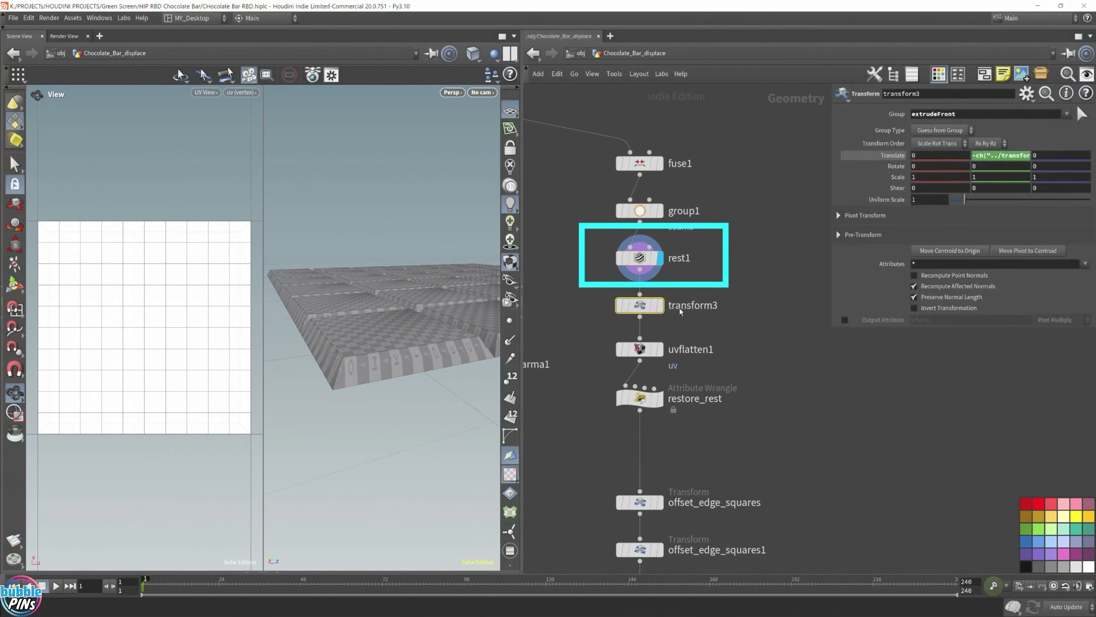
{"action": "left_click", "coordinate": [662, 307]}
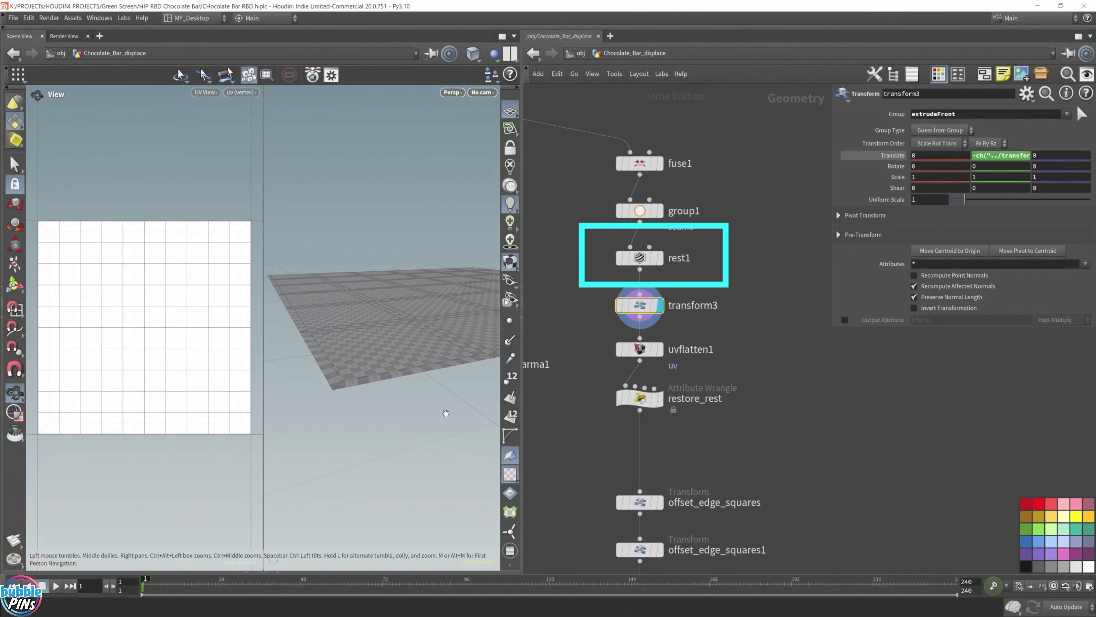
{"action": "double_click", "coordinate": [705, 309]}
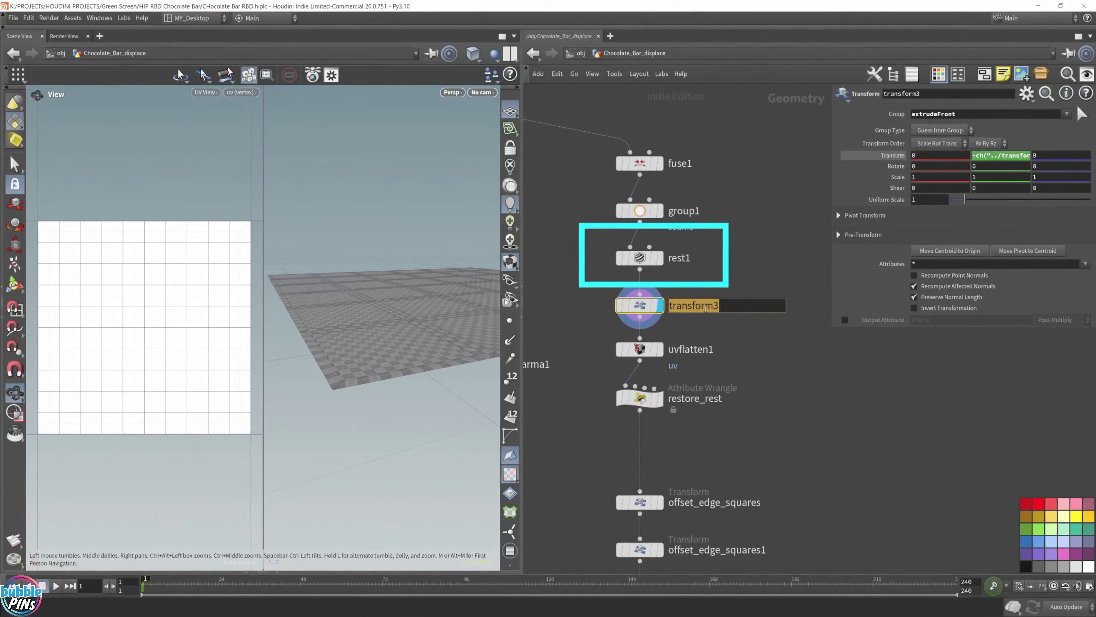
{"action": "type", "text": "flatten_ge"}
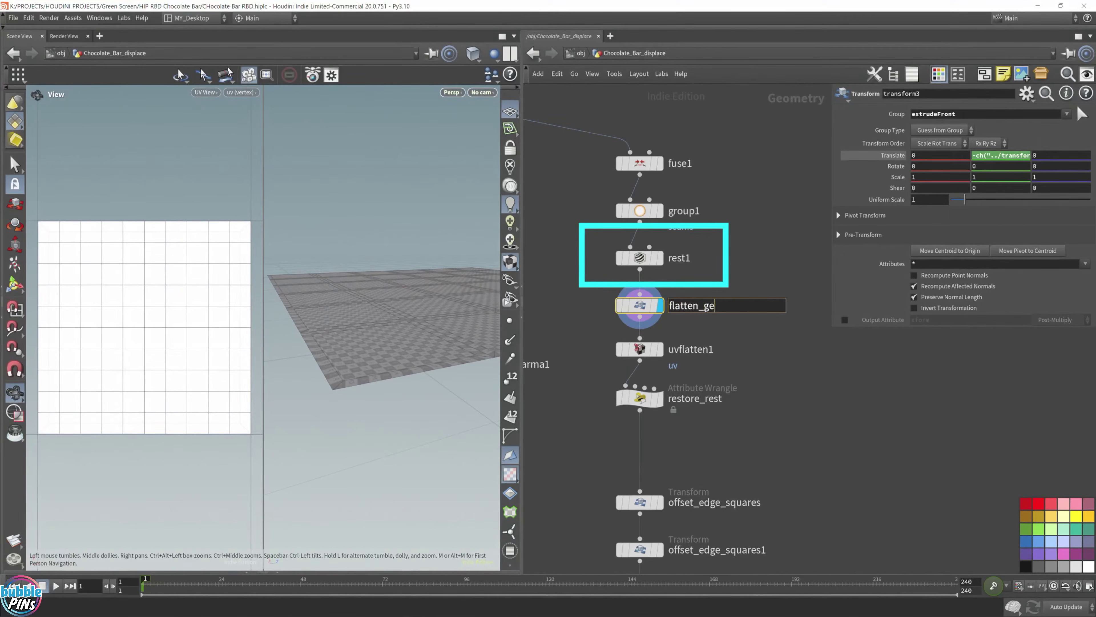
{"action": "type", "text": "ometry"}
{"action": "key", "text": "Return"}
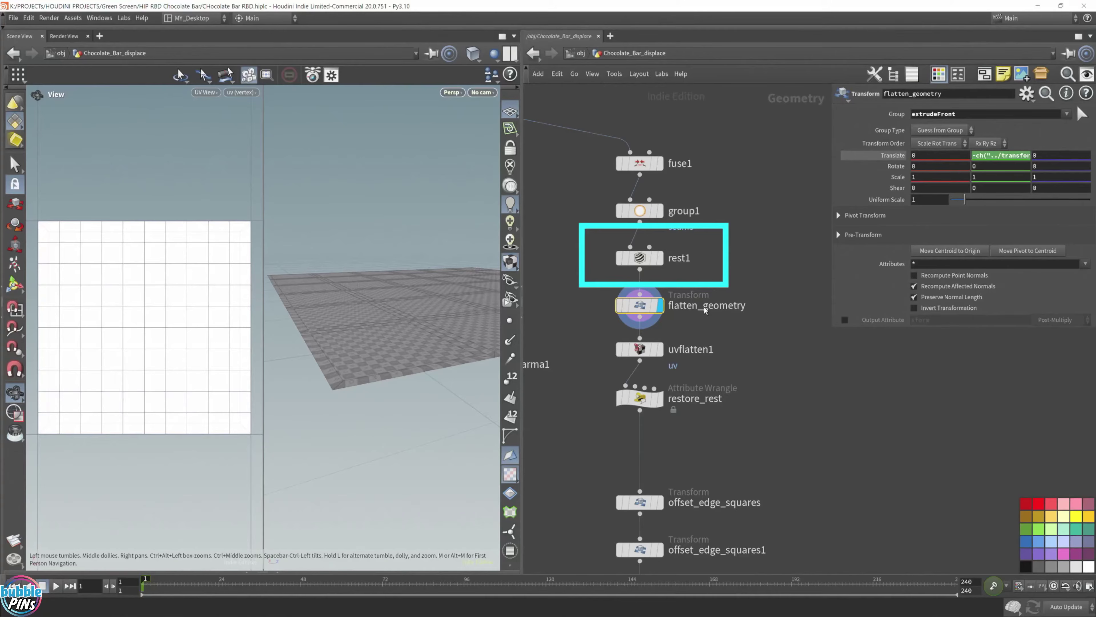
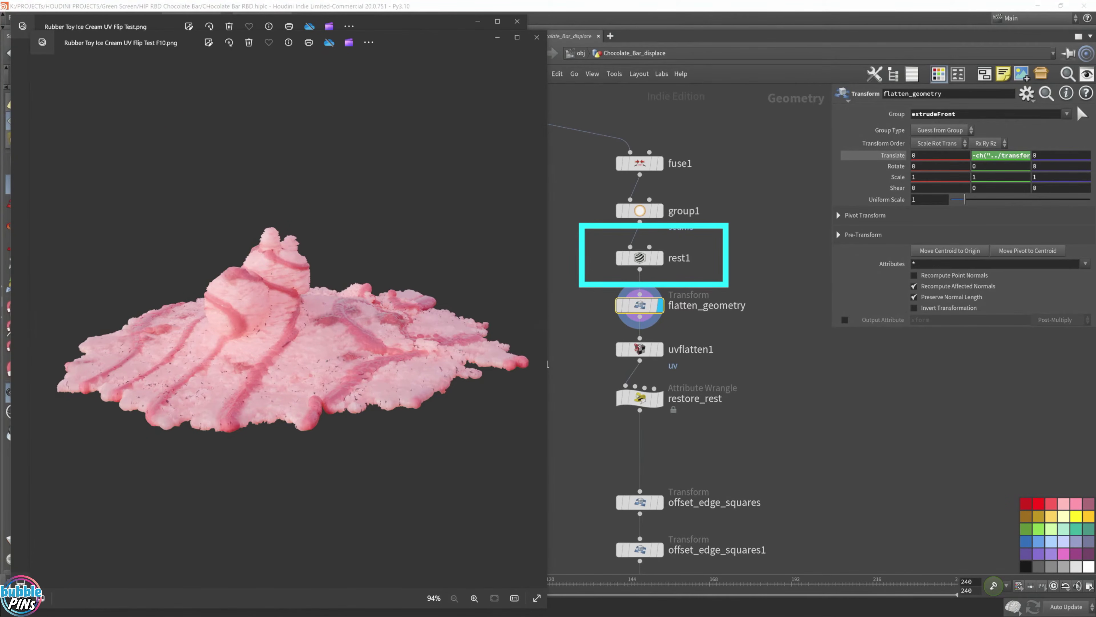
Step: Compare the two Rubber Toy Ice Cream UV Flip Test renders side by side and close both images
{"action": "left_click_drag", "start_coordinate": [423, 42], "coordinate": [422, 153]}
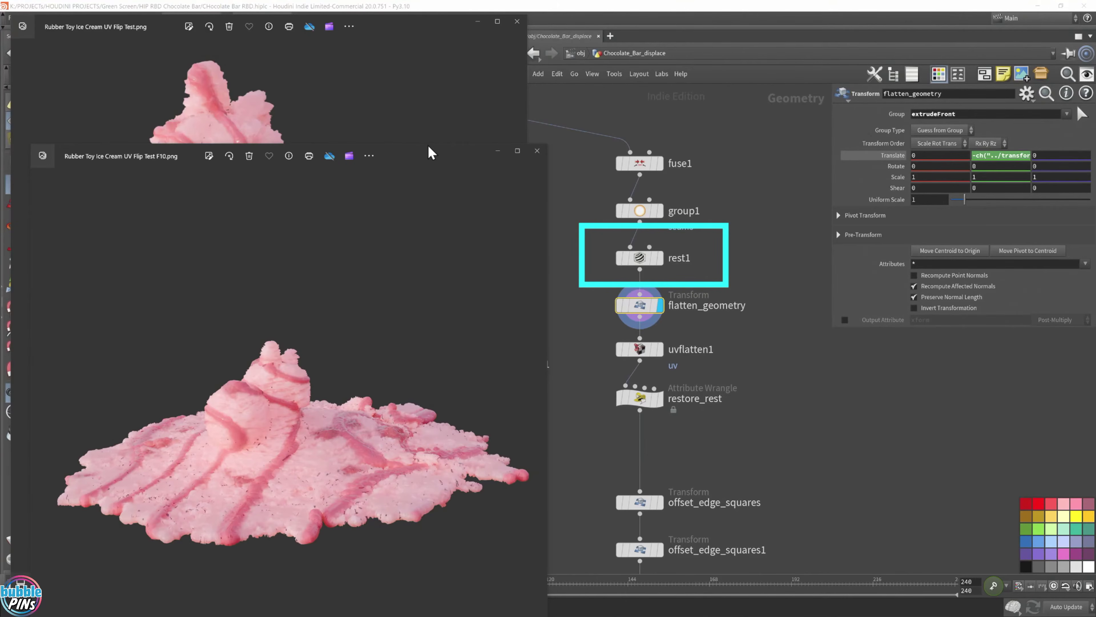
{"action": "left_click_drag", "start_coordinate": [429, 146], "coordinate": [980, 303]}
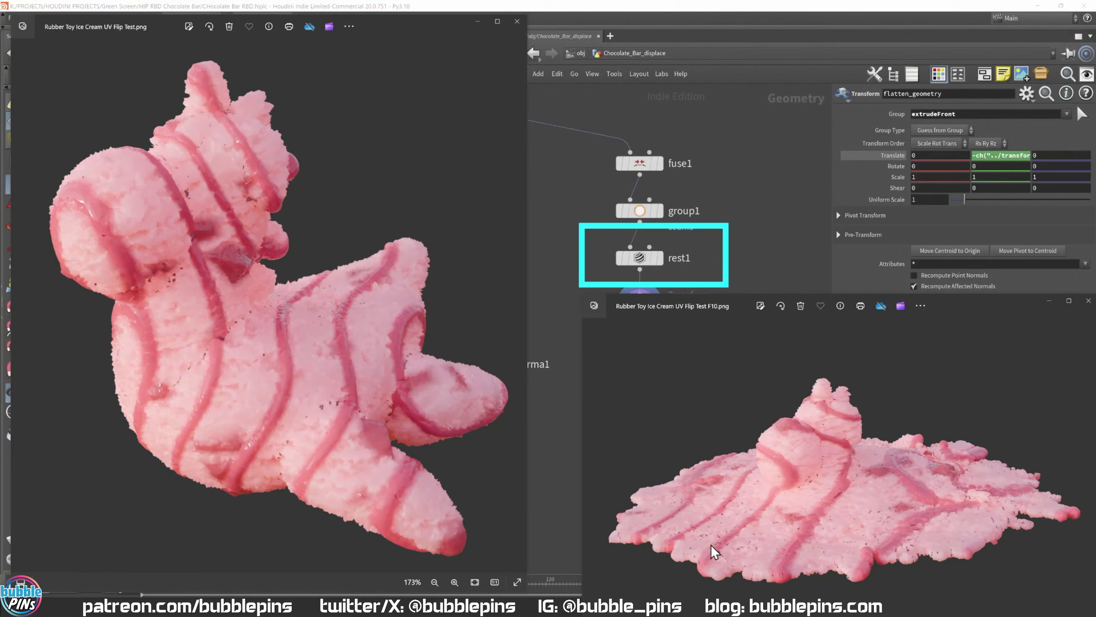
{"action": "scroll", "coordinate": [326, 404], "scroll_direction": "up", "scroll_amount": 2}
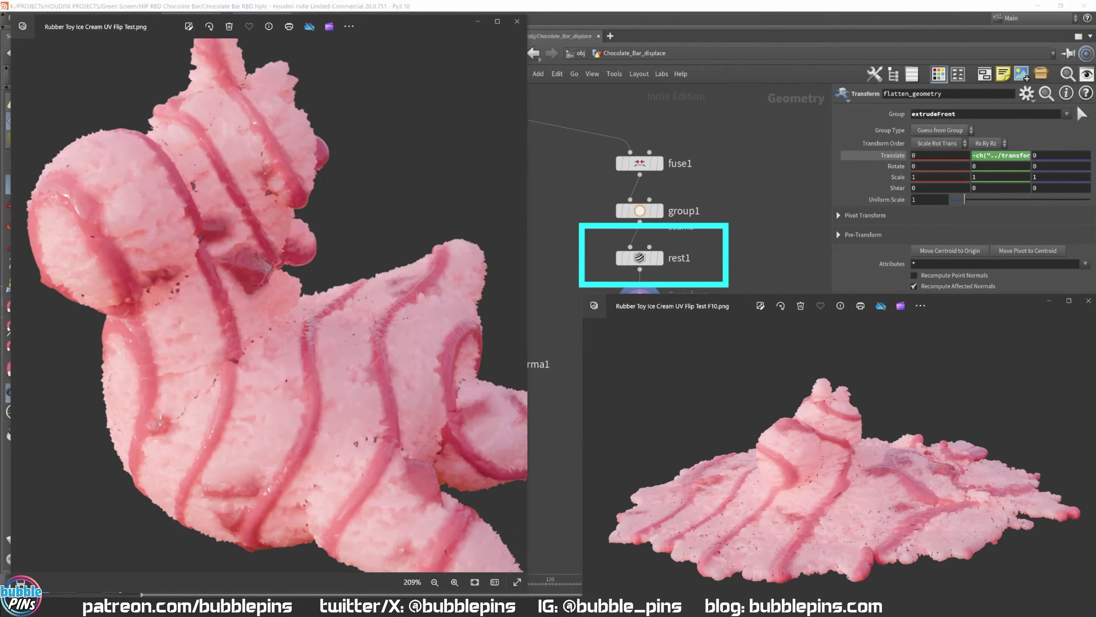
{"action": "mouse_move", "coordinate": [992, 309]}
{"action": "left_mouse_down"}
{"action": "mouse_move", "coordinate": [943, 309]}
{"action": "mouse_move", "coordinate": [981, 359]}
{"action": "mouse_move", "coordinate": [997, 307]}
{"action": "left_mouse_up"}
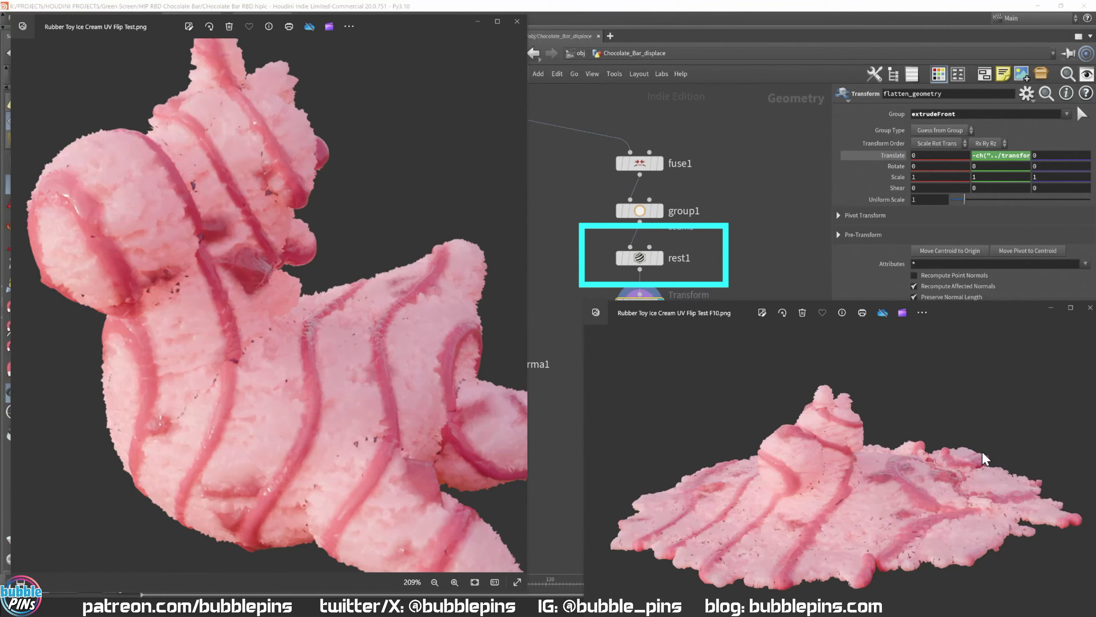
{"action": "scroll", "coordinate": [354, 270], "scroll_direction": "down", "scroll_amount": 2}
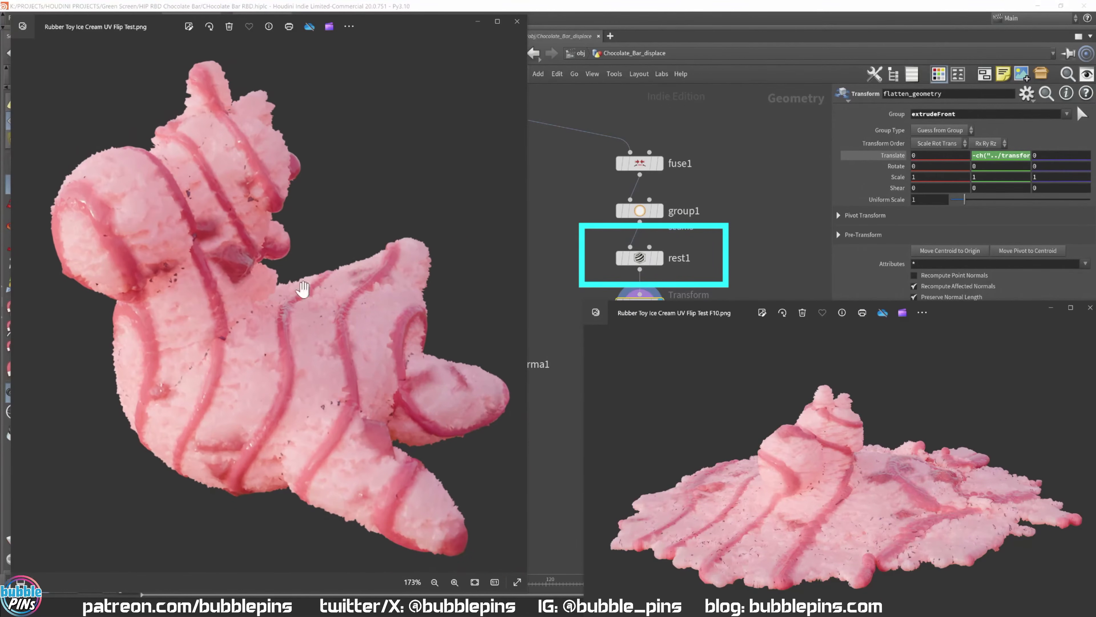
{"action": "left_click", "coordinate": [517, 22]}
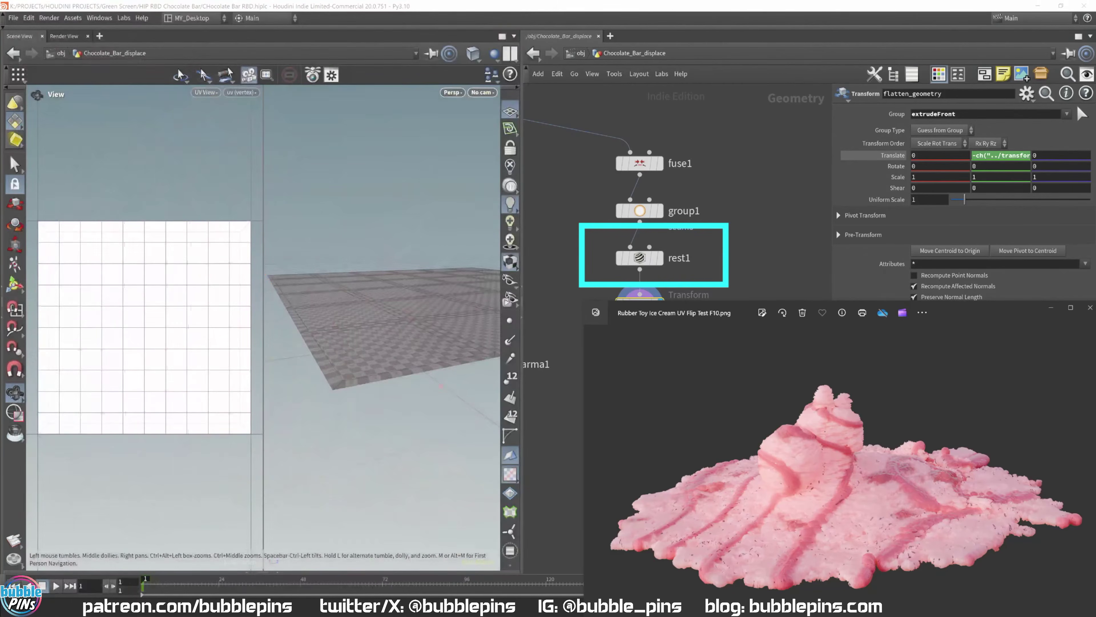
{"action": "left_click_drag", "start_coordinate": [992, 318], "coordinate": [883, 372]}
{"action": "left_click", "coordinate": [980, 370]}
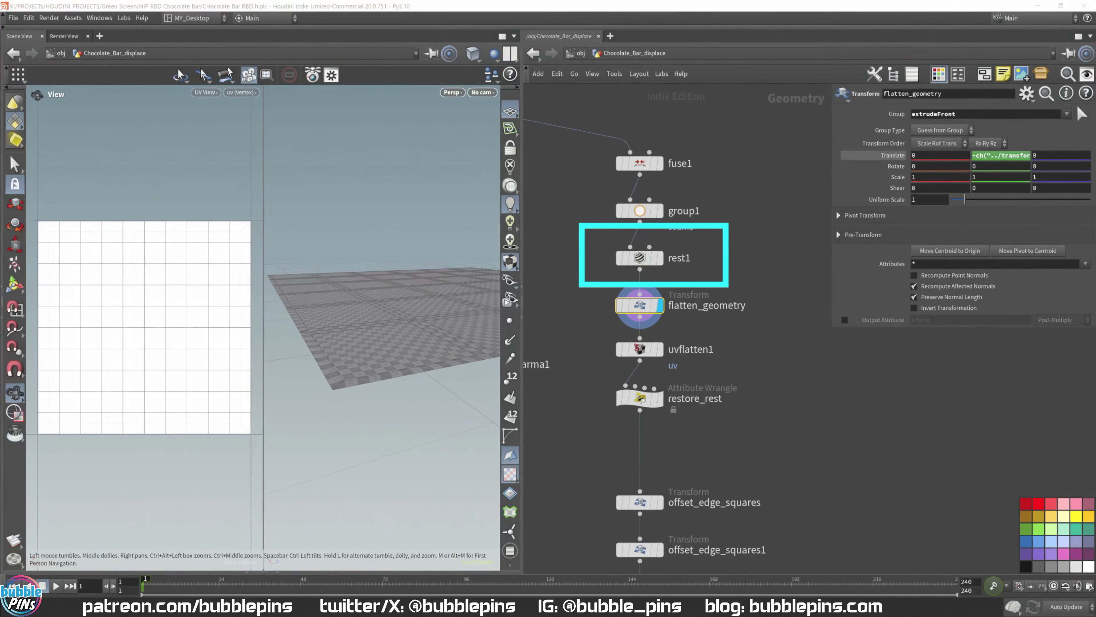
Step: Compare the bar's original shape at rest1 with its flattened shape at flatten_geometry
{"action": "left_click_drag", "start_coordinate": [464, 321], "coordinate": [441, 347]}
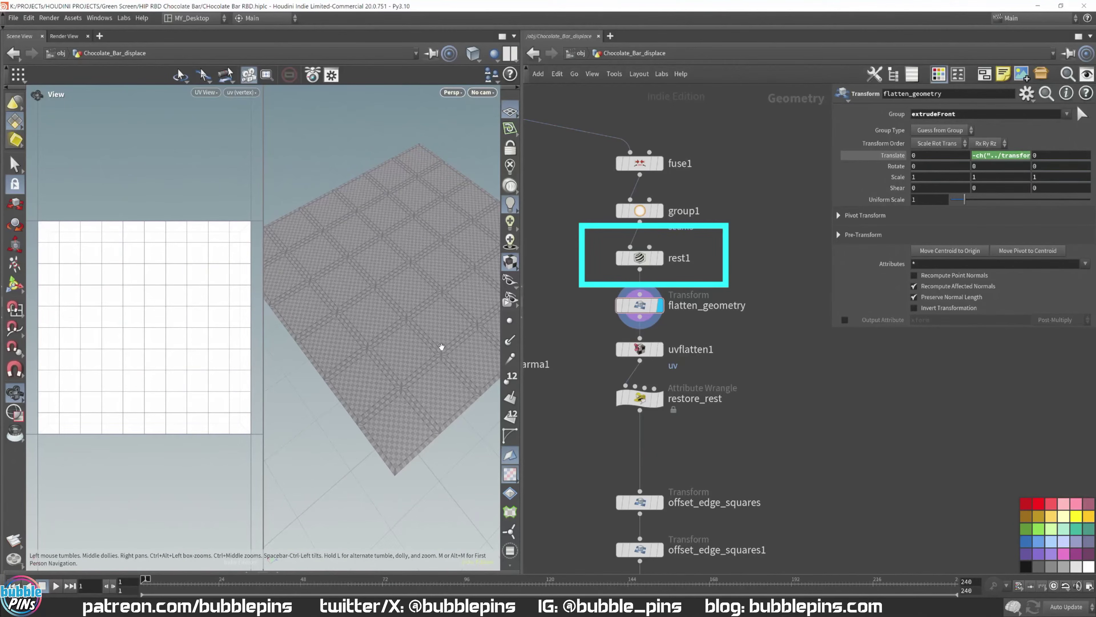
{"action": "left_click", "coordinate": [661, 258]}
{"action": "mouse_move", "coordinate": [416, 409]}
{"action": "left_mouse_down"}
{"action": "mouse_move", "coordinate": [433, 355]}
{"action": "mouse_move", "coordinate": [432, 404]}
{"action": "mouse_move", "coordinate": [383, 380]}
{"action": "mouse_move", "coordinate": [403, 410]}
{"action": "left_mouse_up"}
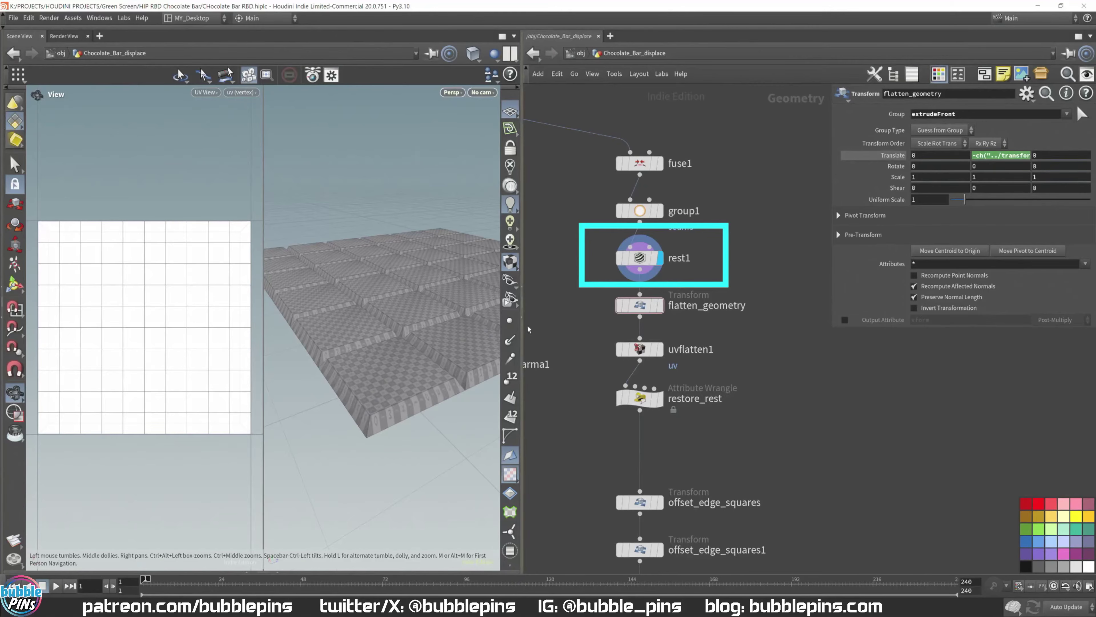
{"action": "left_click", "coordinate": [640, 308]}
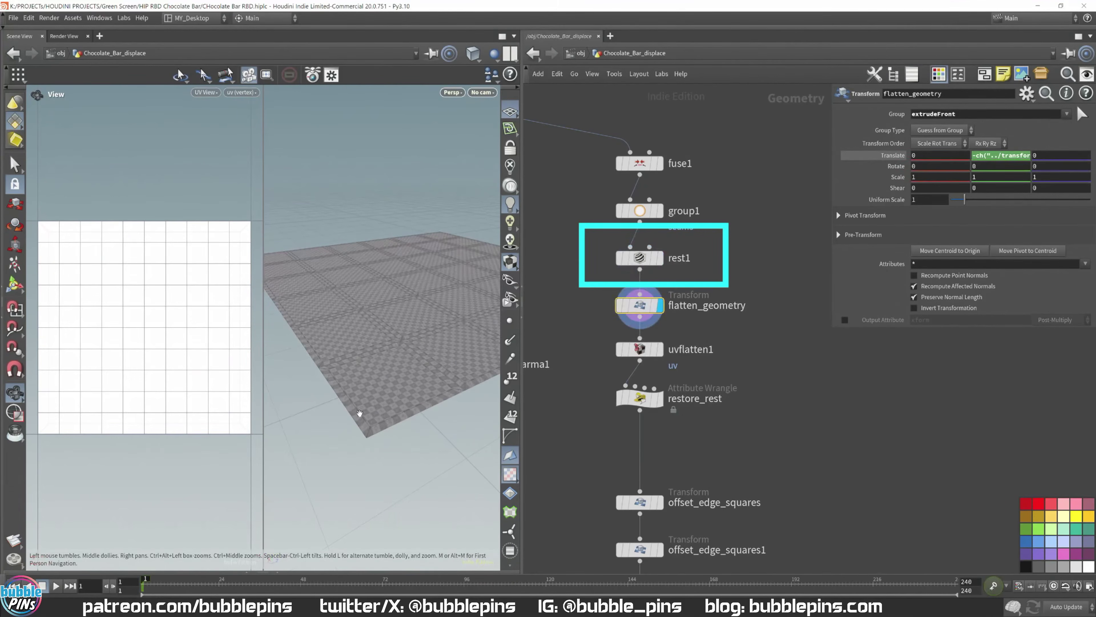
Step: Display uvflatten1 and widen the viewport area to examine the unified UV layout on the flattened bar
{"action": "left_click", "coordinate": [643, 358]}
{"action": "left_click", "coordinate": [642, 350]}
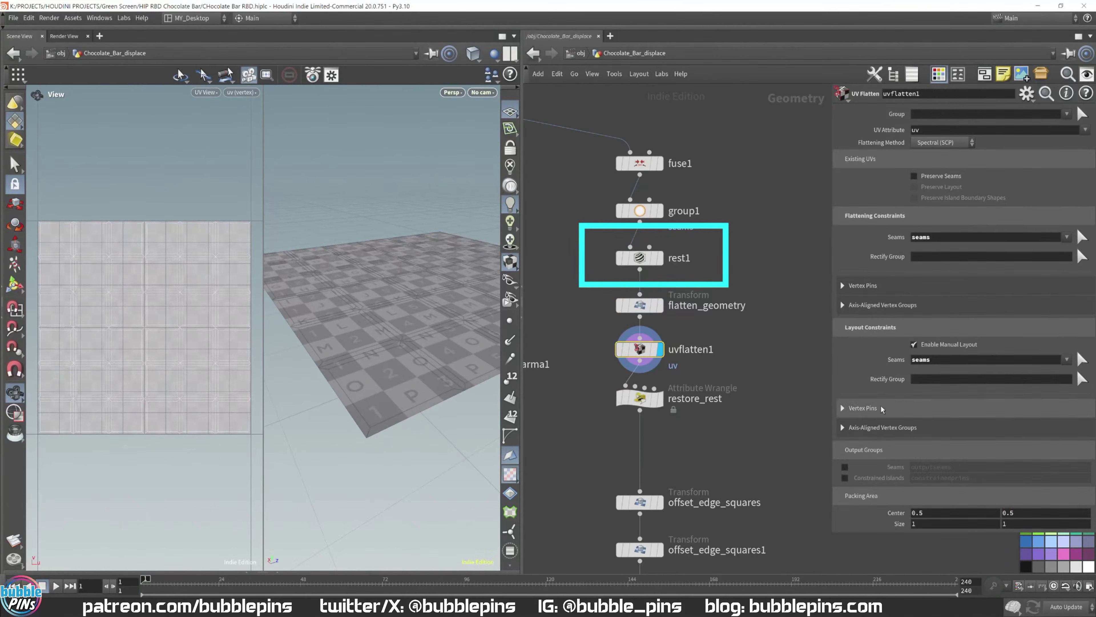
{"action": "left_click_drag", "start_coordinate": [524, 380], "coordinate": [681, 380]}
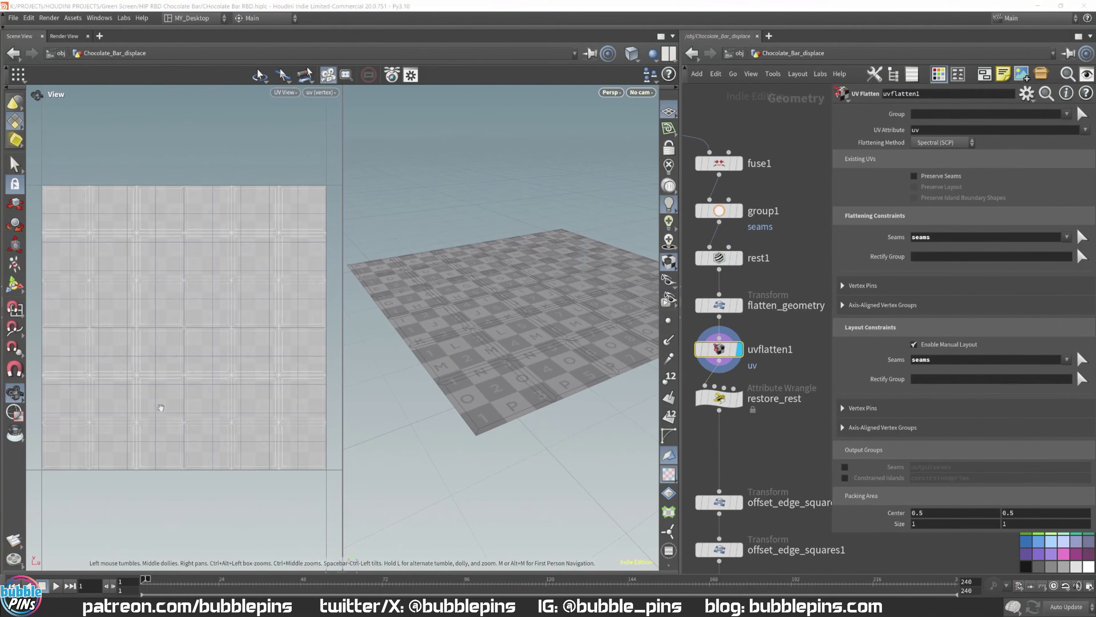
{"action": "left_click_drag", "start_coordinate": [480, 374], "coordinate": [195, 255]}
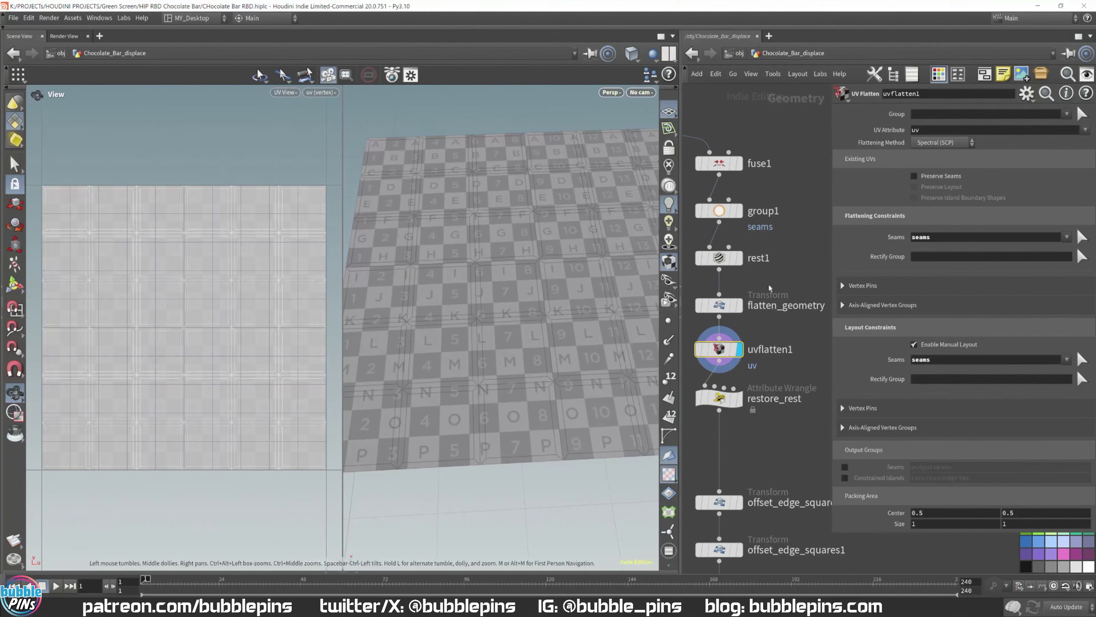
Step: Display restore_rest to inspect how the flattened UVs follow the grooves of the restored bar
{"action": "scroll", "coordinate": [464, 367], "scroll_direction": "up", "scroll_amount": 10}
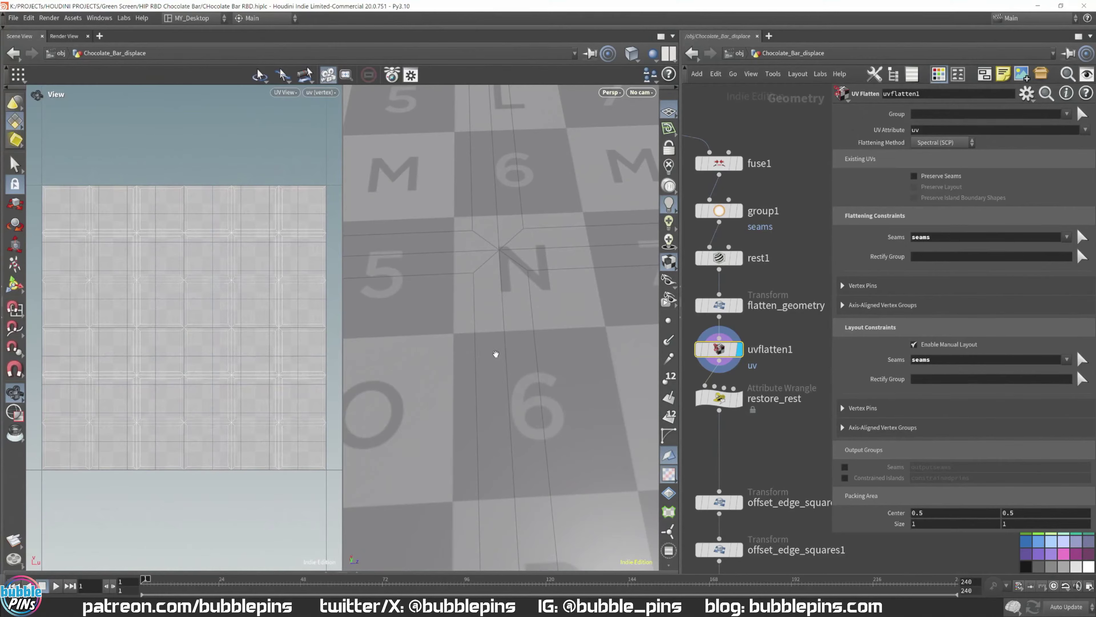
{"action": "left_click", "coordinate": [739, 397]}
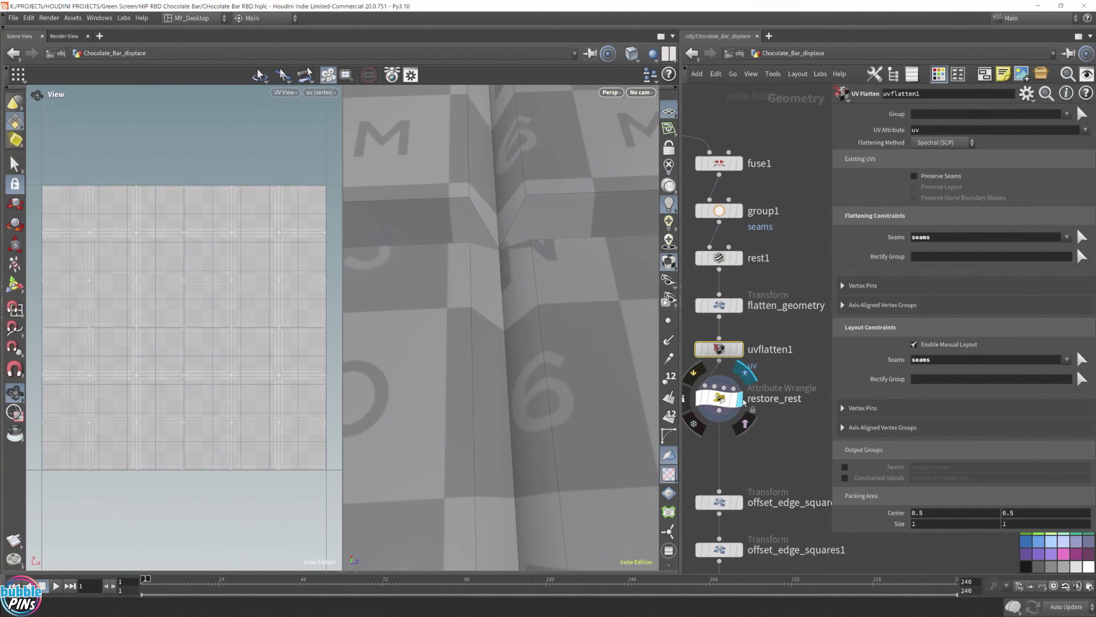
{"action": "scroll", "coordinate": [425, 329], "scroll_direction": "down", "scroll_amount": 15}
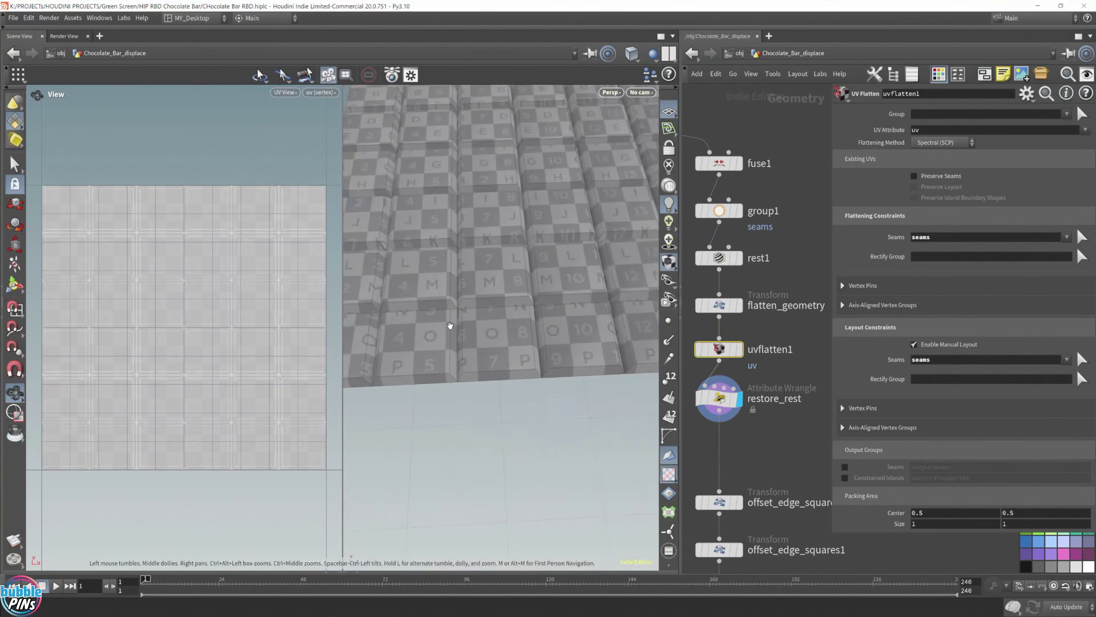
Step: Display offset_edge_squares1 and examine the checker pattern on the bar from above
{"action": "scroll", "coordinate": [450, 325], "scroll_direction": "down", "scroll_amount": 3}
{"action": "left_click_drag", "start_coordinate": [450, 325], "coordinate": [507, 347]}
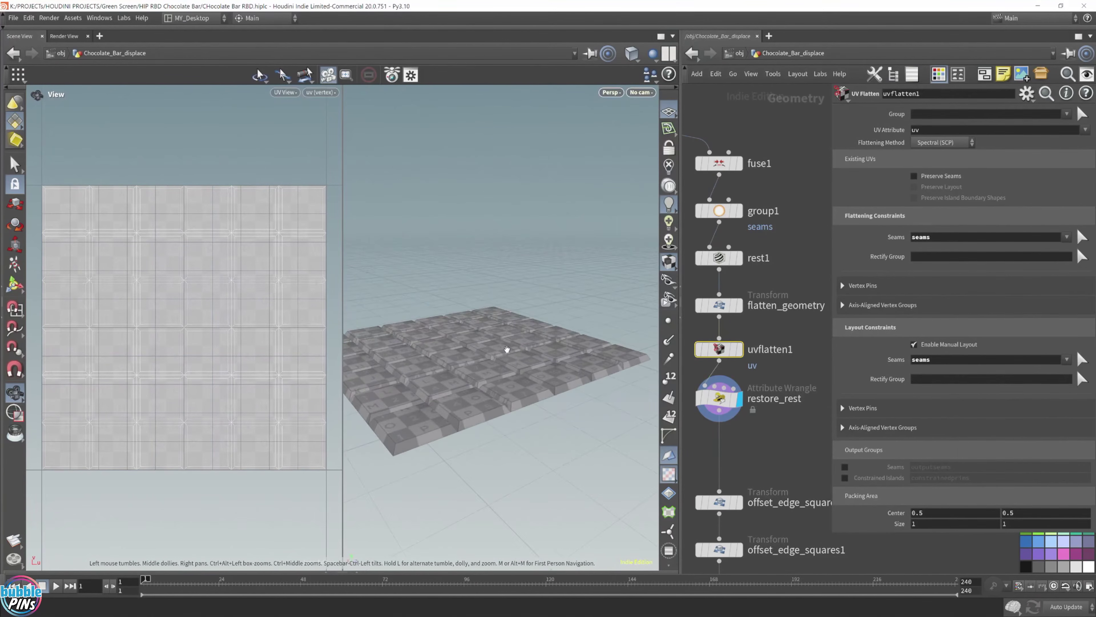
{"action": "middle_click_drag", "start_coordinate": [799, 449], "coordinate": [802, 298]}
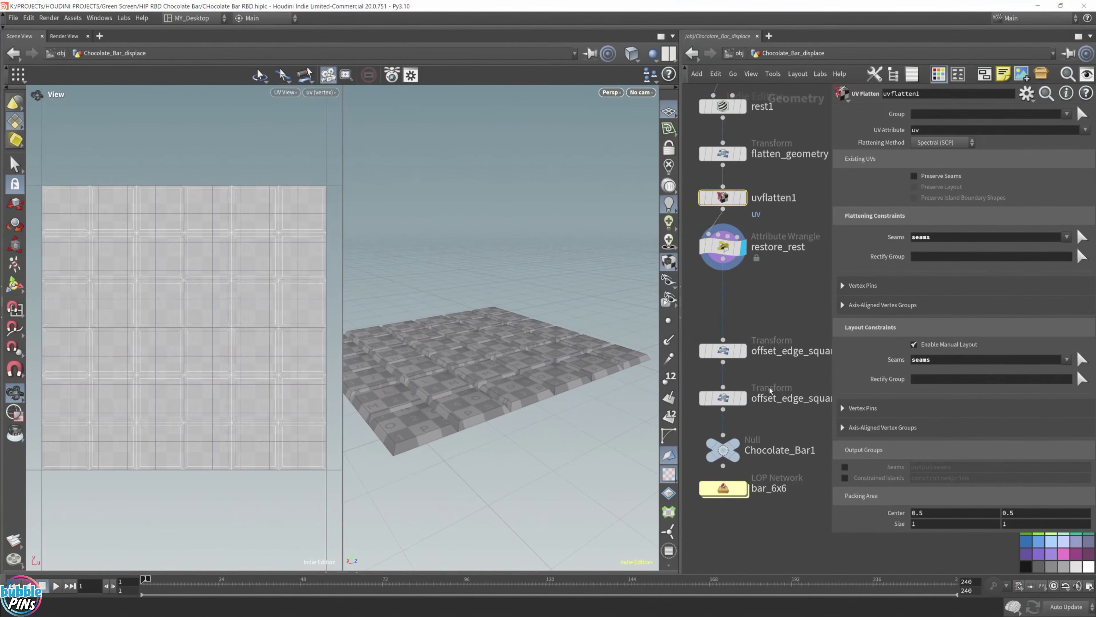
{"action": "left_click", "coordinate": [743, 397]}
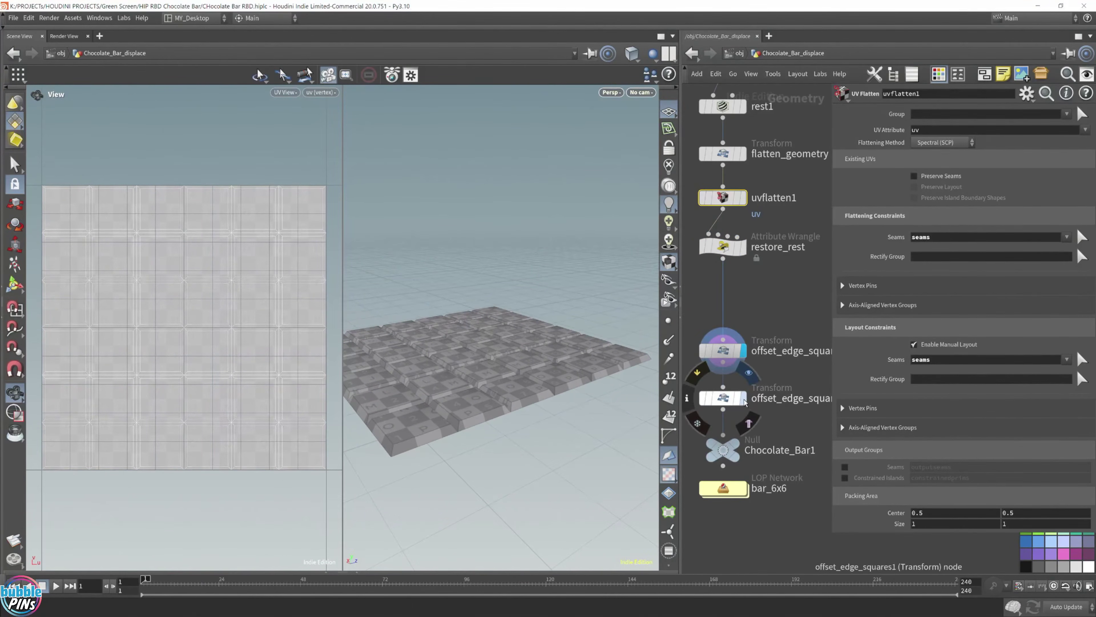
{"action": "left_click_drag", "start_coordinate": [557, 410], "coordinate": [483, 427]}
{"action": "right_click_drag", "start_coordinate": [483, 427], "coordinate": [482, 507]}
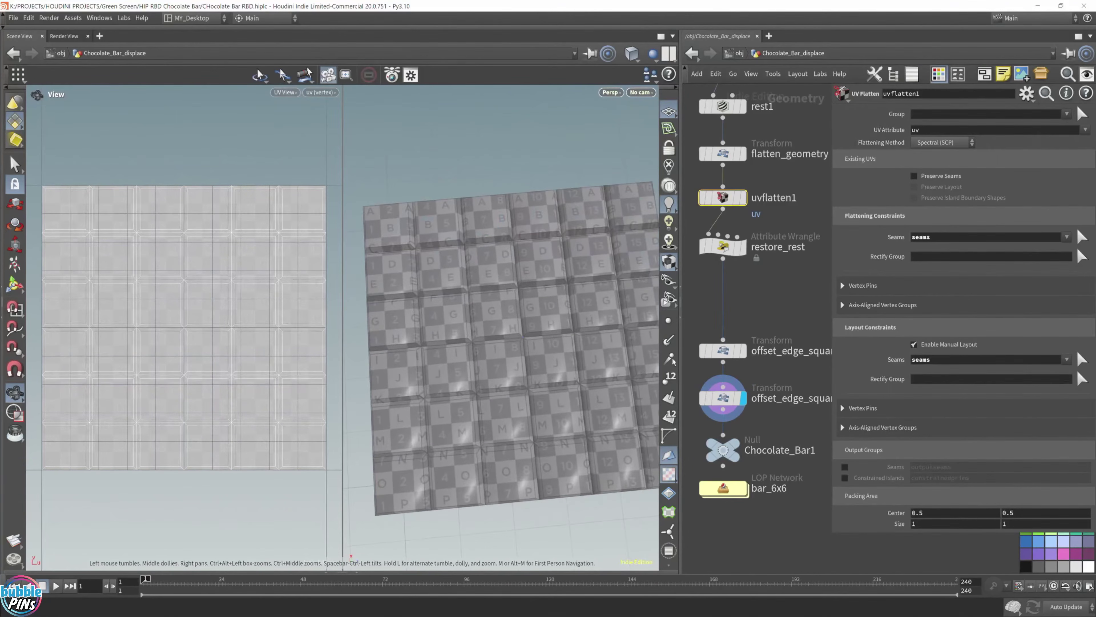
Step: Select both offset_edge_squares transforms, bypass them and enlarge the perspective view to a single viewport framing the whole bar
{"action": "left_click_drag", "start_coordinate": [789, 313], "coordinate": [716, 407]}
{"action": "mouse_move", "coordinate": [702, 354]}
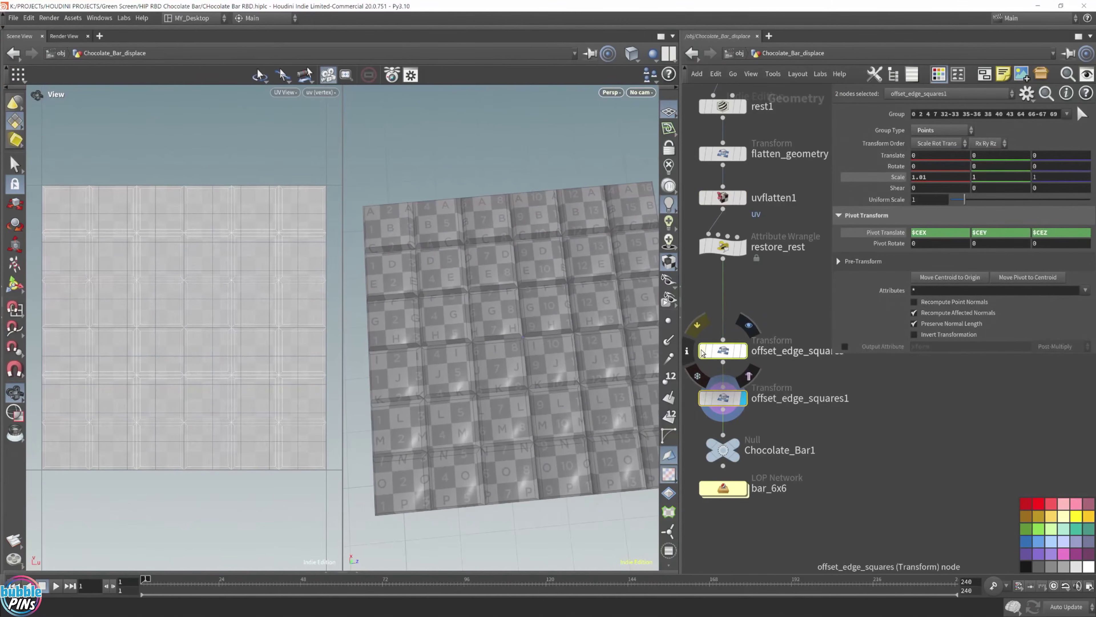
{"action": "left_click", "coordinate": [703, 354]}
{"action": "left_click", "coordinate": [703, 354]}
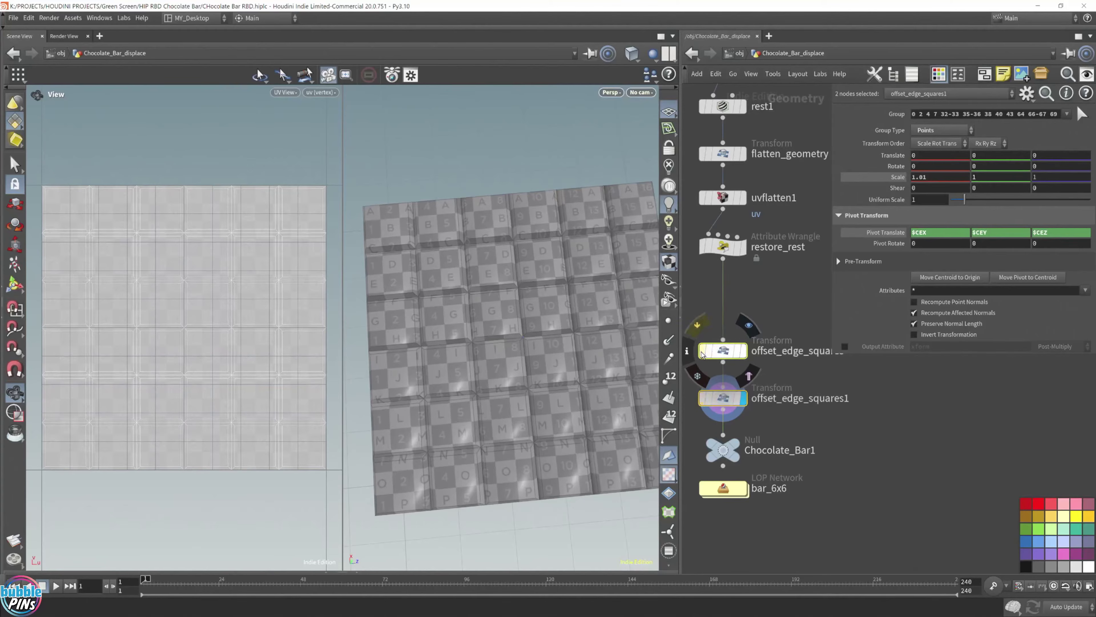
{"action": "left_click", "coordinate": [702, 354]}
{"action": "key", "text": "space+b"}
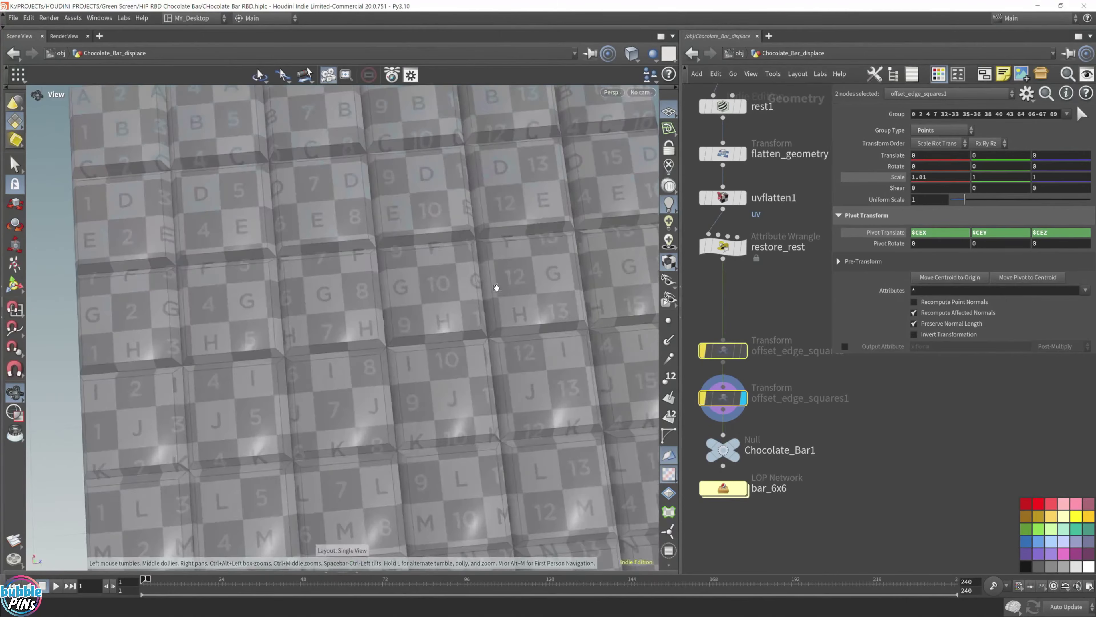
{"action": "scroll", "coordinate": [362, 247], "scroll_direction": "down", "scroll_amount": 3}
{"action": "right_click_drag", "start_coordinate": [429, 276], "coordinate": [411, 287]}
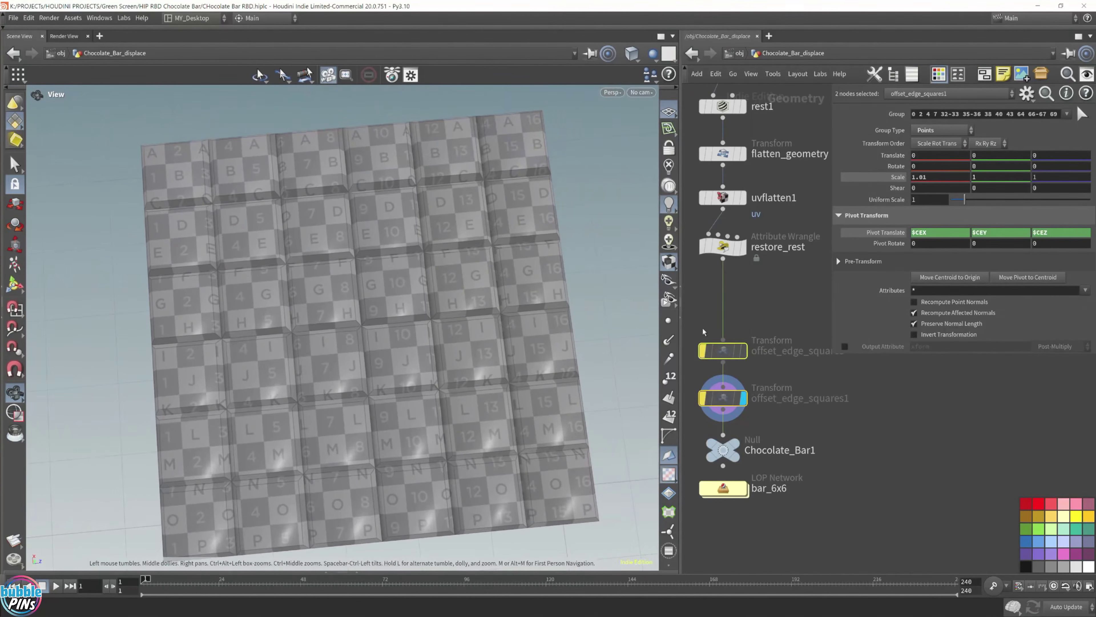
Step: Toggle the bypass of both offset transforms repeatedly to compare the bar's edge squares with and without the offset, leaving both active
{"action": "left_click", "coordinate": [704, 353]}
{"action": "left_click", "coordinate": [704, 353]}
{"action": "left_click", "coordinate": [704, 354]}
{"action": "left_click", "coordinate": [704, 353]}
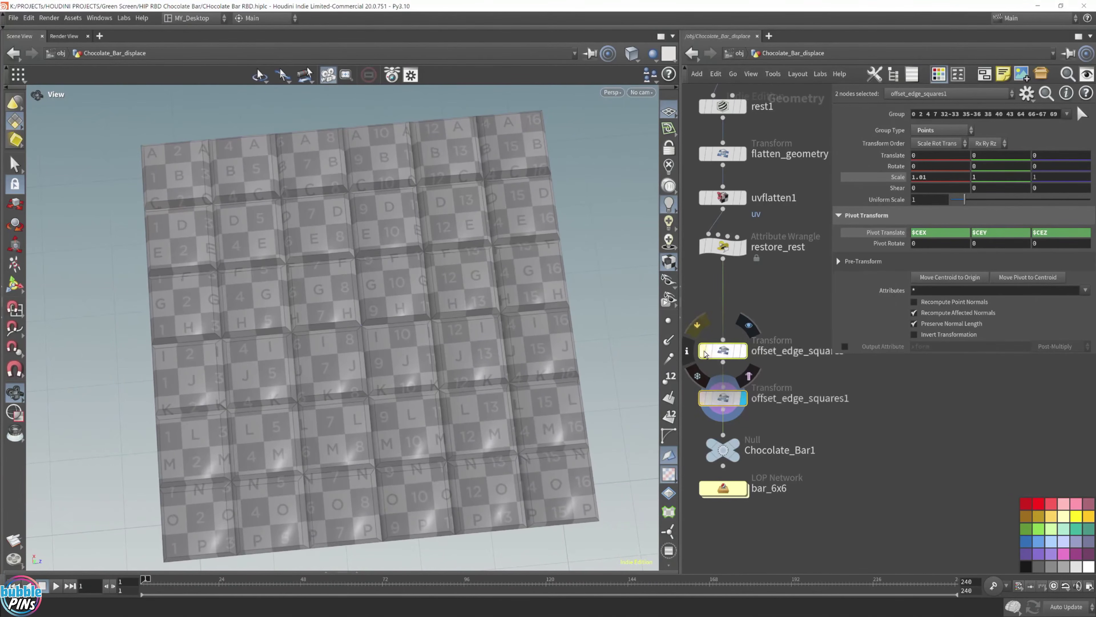
{"action": "left_click", "coordinate": [704, 353]}
{"action": "left_click", "coordinate": [704, 353]}
{"action": "left_click", "coordinate": [704, 353]}
{"action": "left_click", "coordinate": [705, 353]}
{"action": "left_click", "coordinate": [704, 353]}
{"action": "left_click", "coordinate": [704, 353]}
{"action": "left_click", "coordinate": [704, 353]}
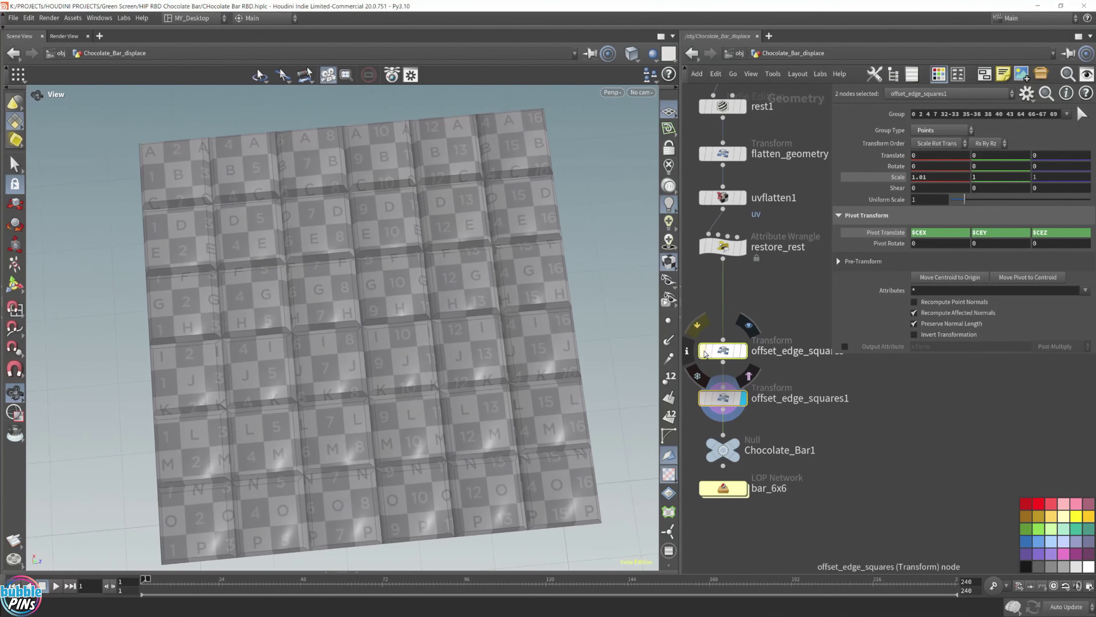
{"action": "left_click", "coordinate": [704, 353]}
{"action": "left_click", "coordinate": [704, 353]}
{"action": "left_click", "coordinate": [704, 353]}
{"action": "left_click", "coordinate": [704, 353]}
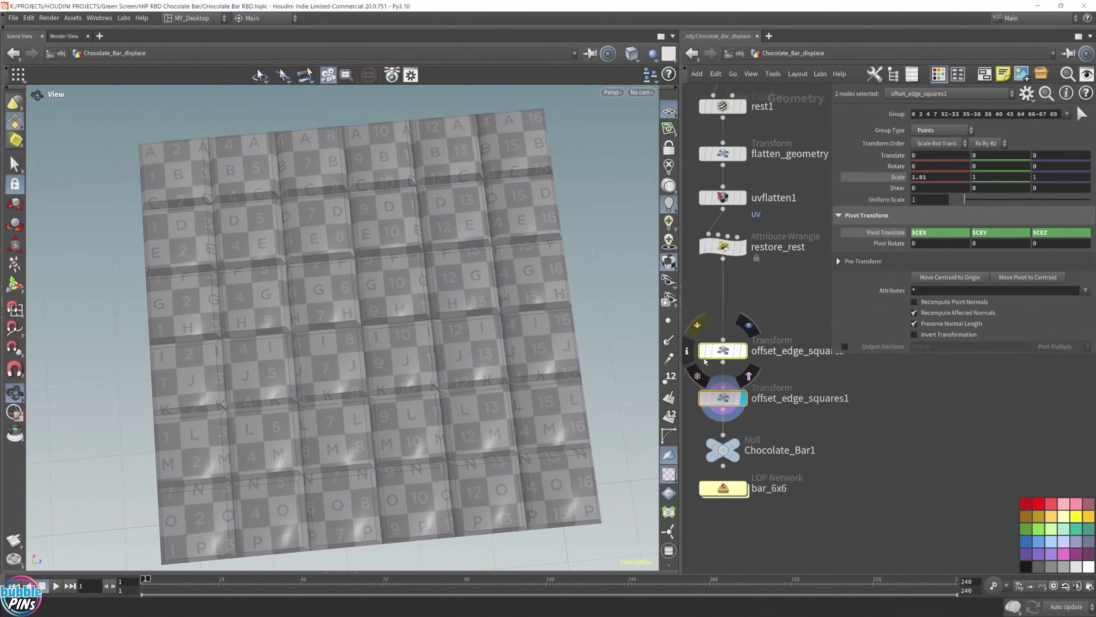
Step: Open the bar_6x6 LOP network and examine the Karma render of the chocolate bar from several angles
{"action": "double_click", "coordinate": [724, 490]}
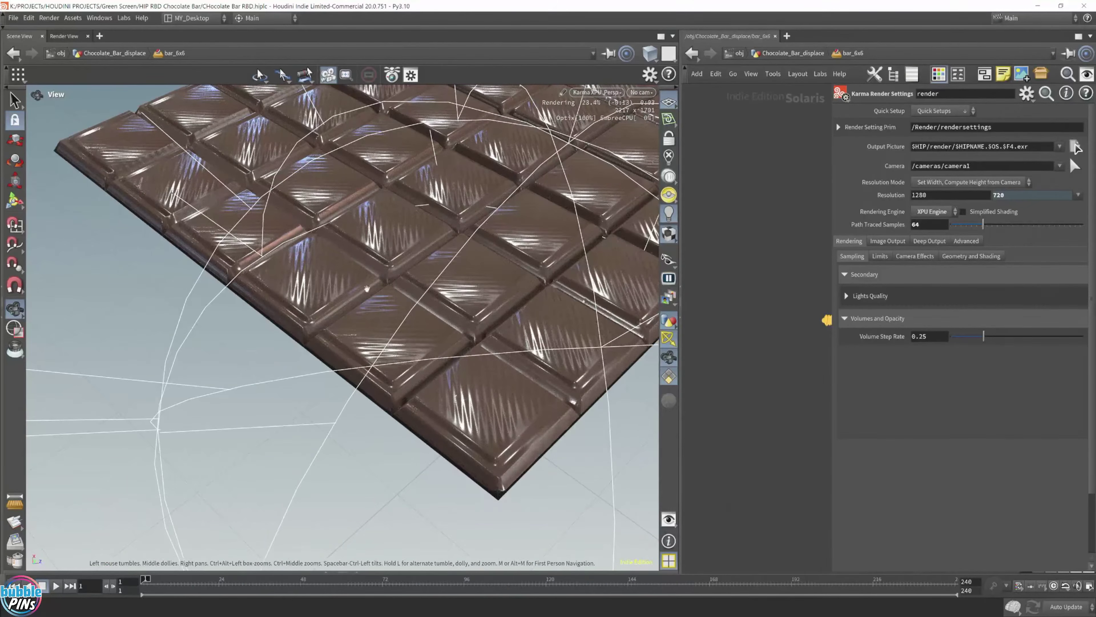
{"action": "left_click_drag", "start_coordinate": [367, 288], "coordinate": [408, 384]}
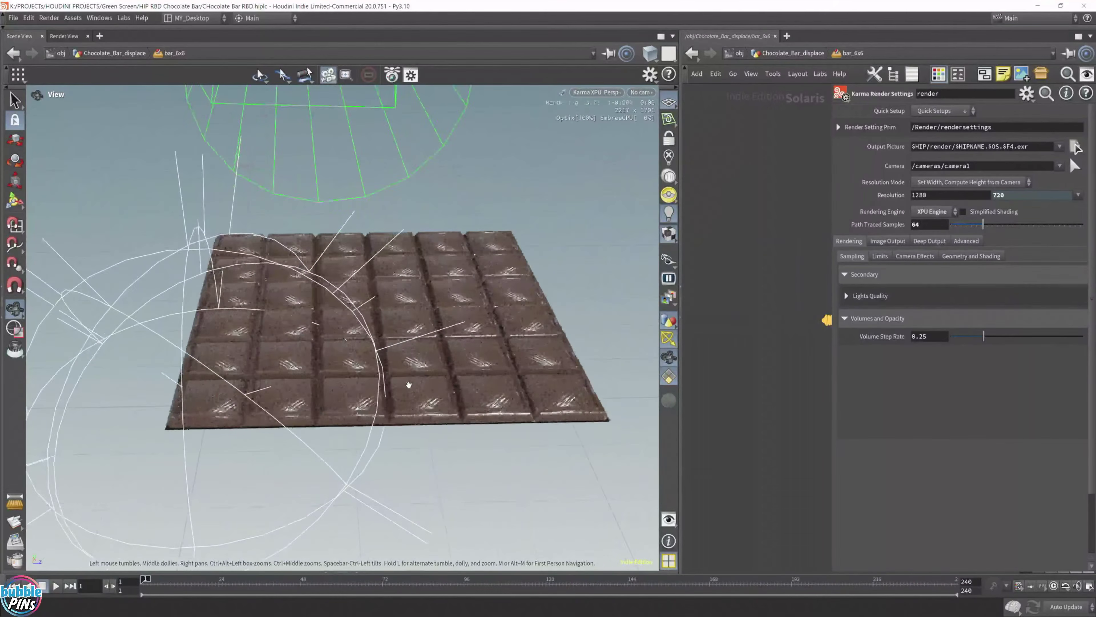
{"action": "scroll", "coordinate": [414, 385], "scroll_direction": "up", "scroll_amount": 2}
{"action": "left_click_drag", "start_coordinate": [511, 357], "coordinate": [368, 354]}
{"action": "scroll", "coordinate": [325, 279], "scroll_direction": "up", "scroll_amount": 3}
{"action": "right_click_drag", "start_coordinate": [298, 278], "coordinate": [400, 296]}
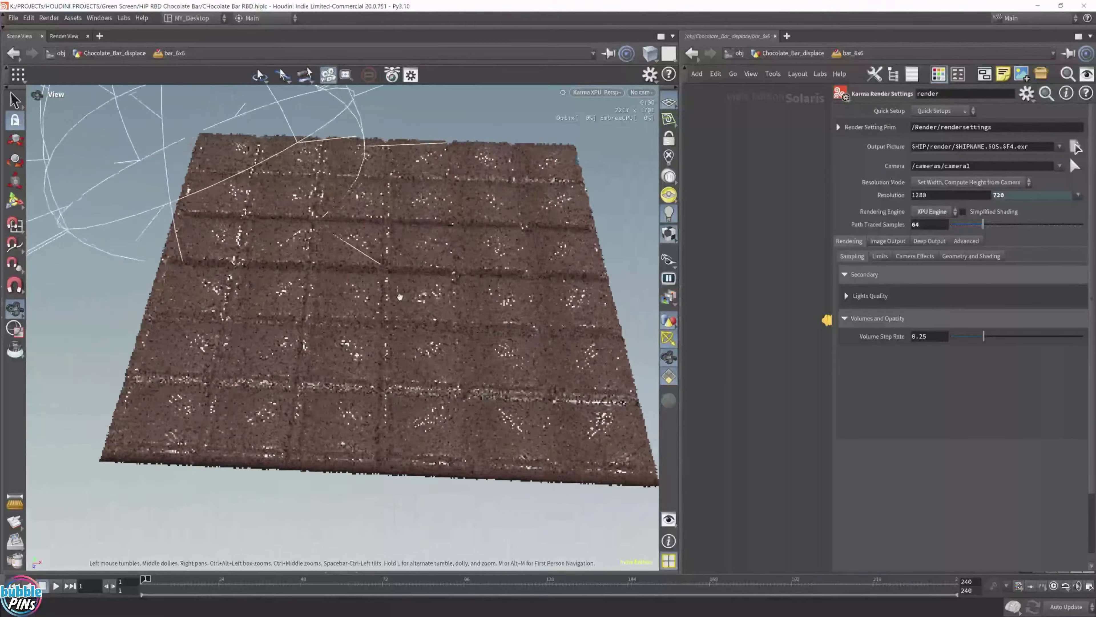
Step: Widen the network area to show the Solaris node chain and look through /cameras/camera1
{"action": "left_click_drag", "start_coordinate": [681, 233], "coordinate": [577, 235]}
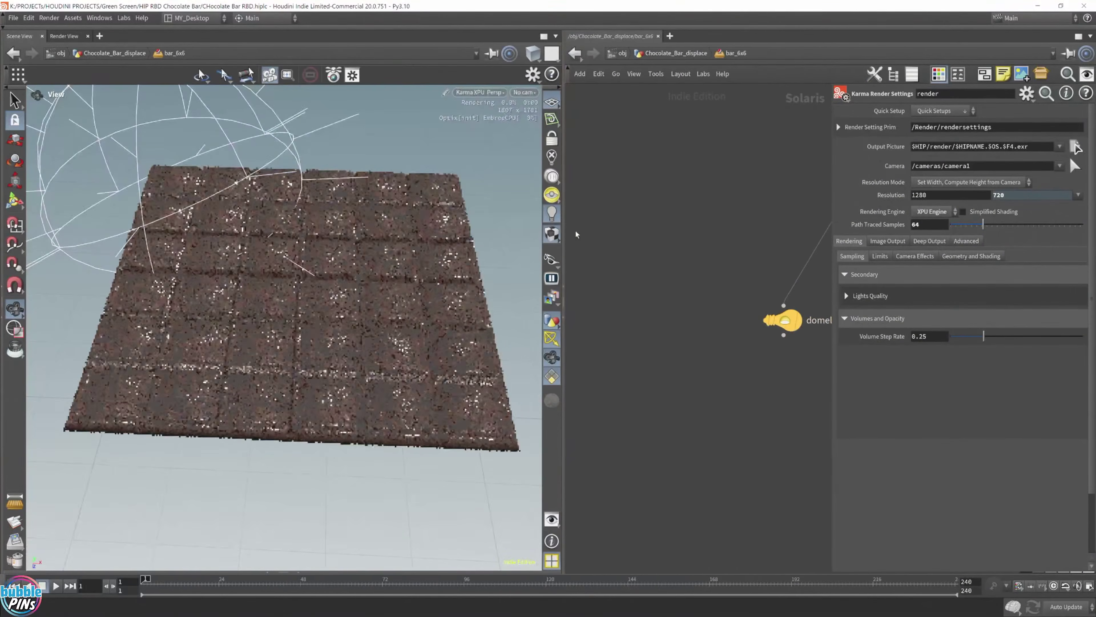
{"action": "middle_click_drag", "start_coordinate": [772, 161], "coordinate": [590, 137]}
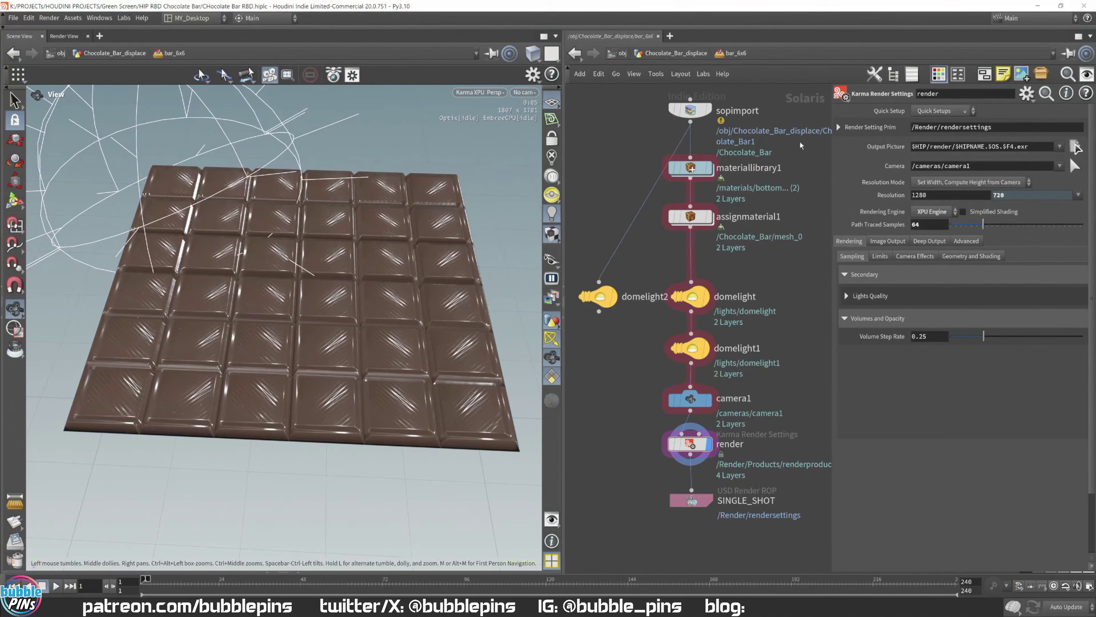
{"action": "left_click", "coordinate": [524, 93]}
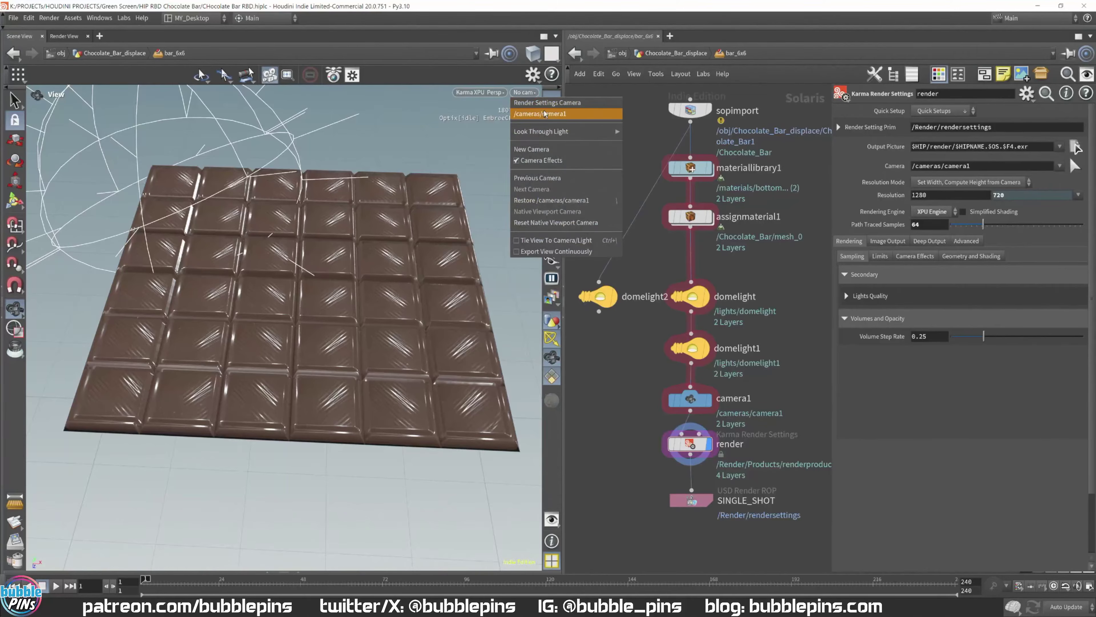
{"action": "left_click", "coordinate": [544, 114]}
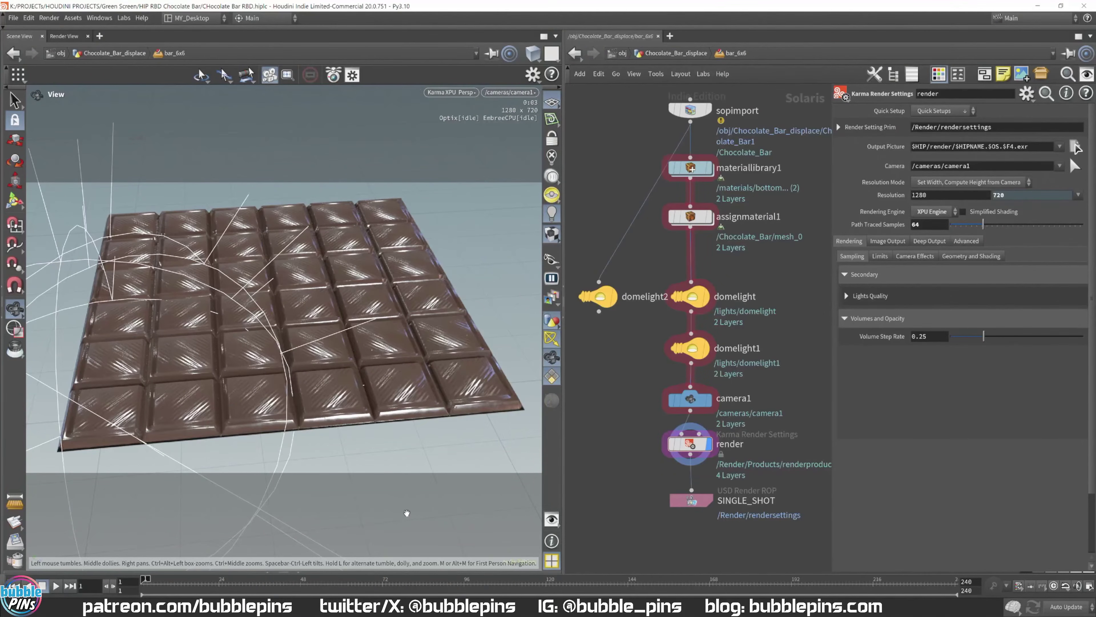
Step: Examine the rendered bar from directly above and close up along a groove between the squares
{"action": "left_click_drag", "start_coordinate": [331, 298], "coordinate": [318, 372]}
{"action": "scroll", "coordinate": [320, 367], "scroll_direction": "down", "scroll_amount": 2}
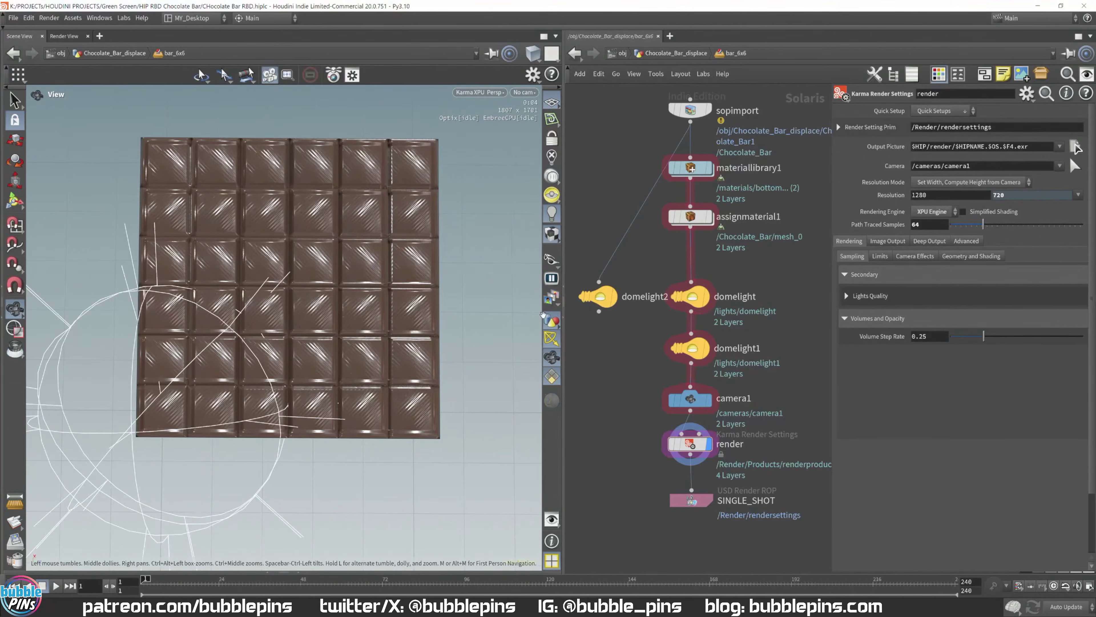
{"action": "left_click_drag", "start_coordinate": [341, 281], "coordinate": [270, 253]}
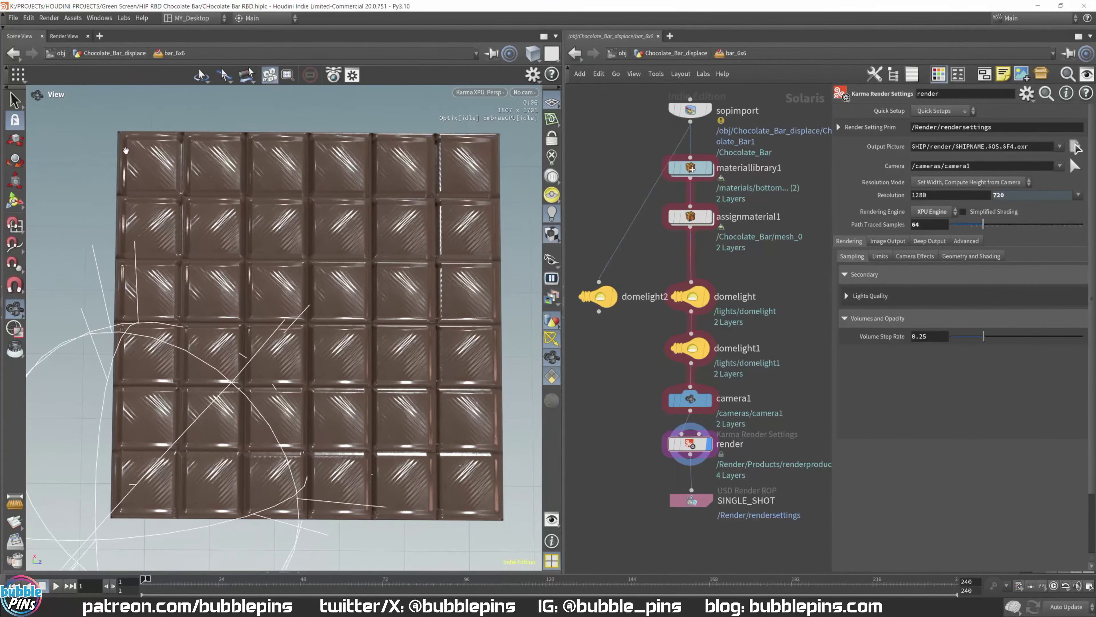
{"action": "left_click_drag", "start_coordinate": [293, 202], "coordinate": [336, 359]}
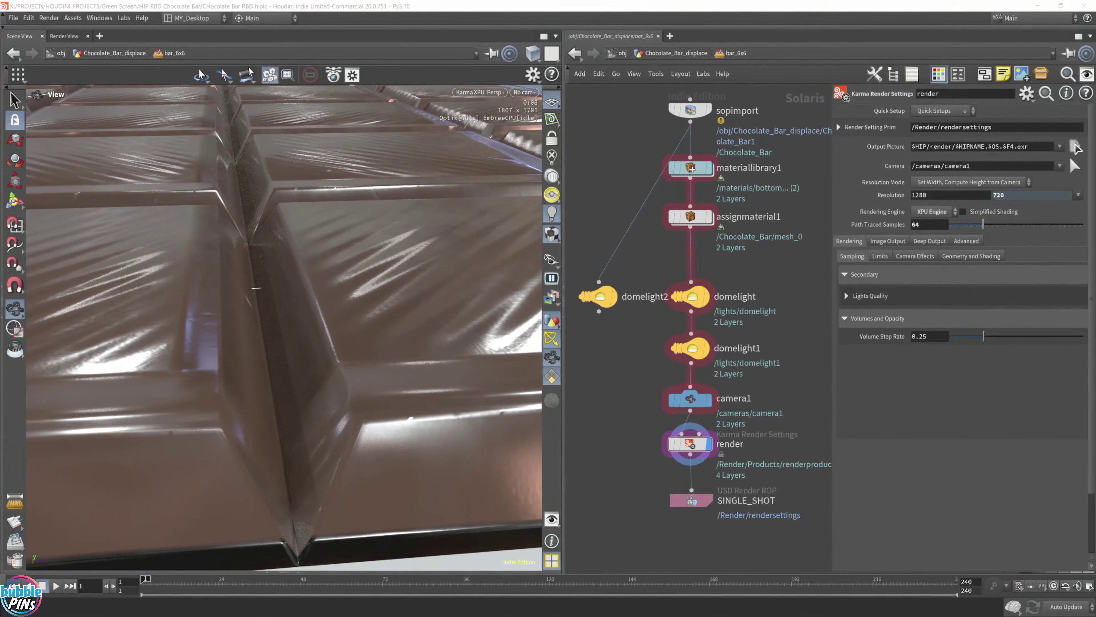
Step: Bring up the Rubber Toy Ice Cream UV Flip Test image and examine the stripes across the toy's body
{"action": "left_click_drag", "start_coordinate": [673, 616], "coordinate": [780, 60]}
{"action": "scroll", "coordinate": [675, 382], "scroll_direction": "up", "scroll_amount": 5}
{"action": "scroll", "coordinate": [673, 385], "scroll_direction": "down", "scroll_amount": 4}
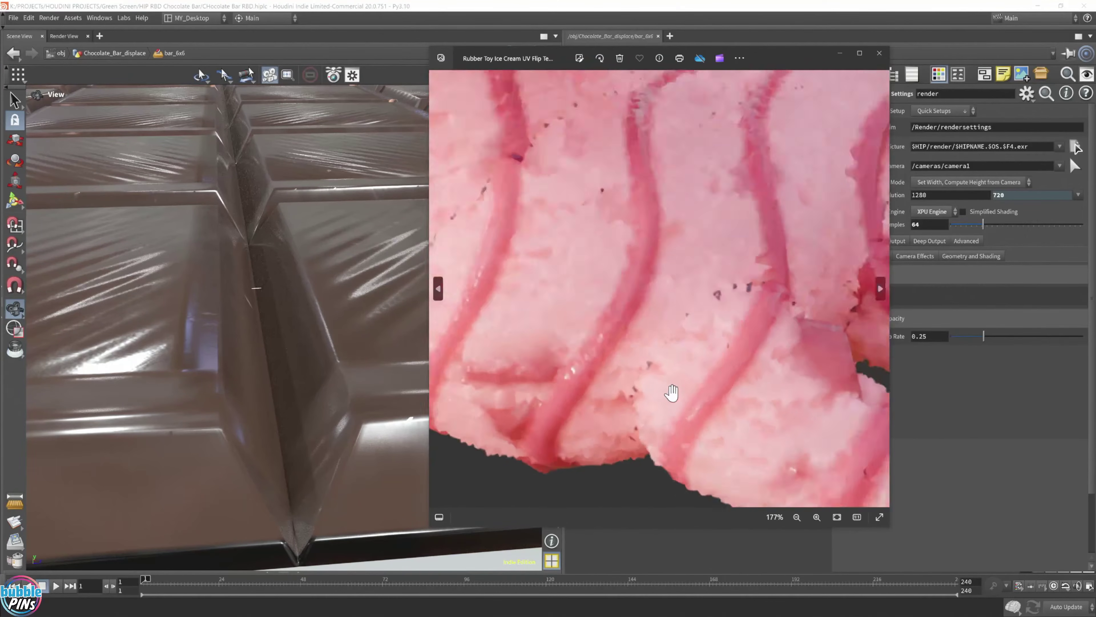
{"action": "scroll", "coordinate": [679, 332], "scroll_direction": "up", "scroll_amount": 2}
{"action": "left_click_drag", "start_coordinate": [678, 333], "coordinate": [680, 354]}
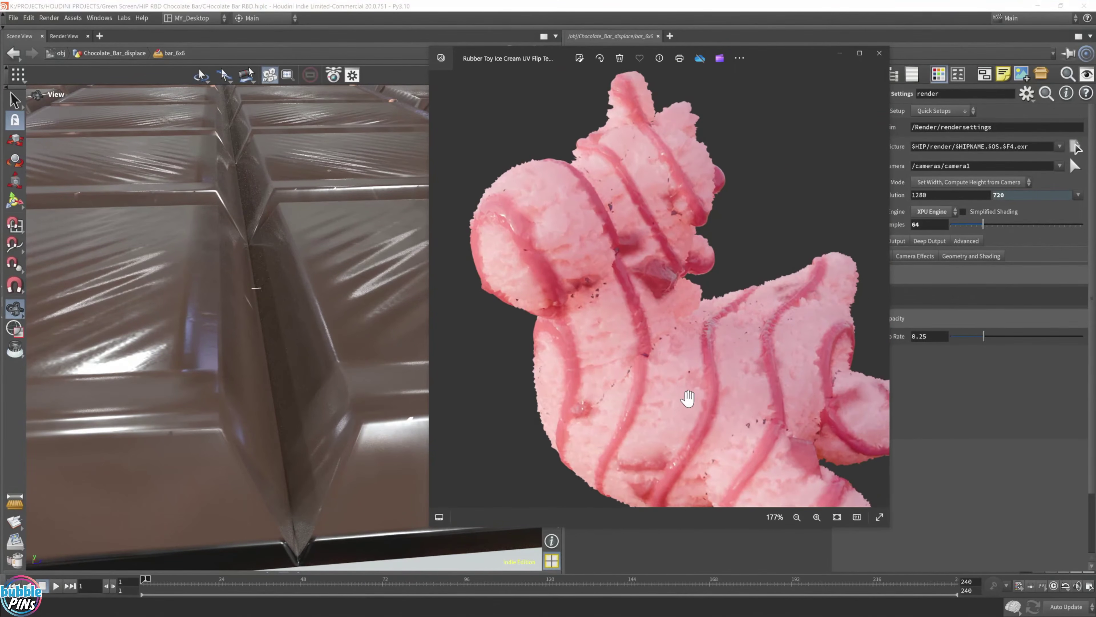
{"action": "left_click_drag", "start_coordinate": [688, 406], "coordinate": [682, 368]}
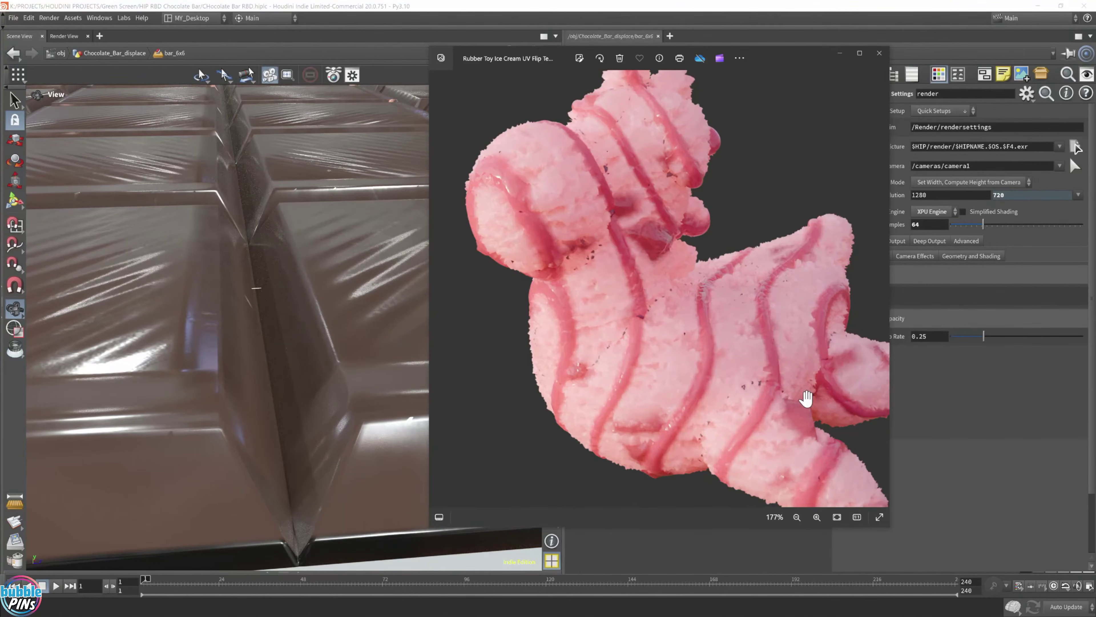
{"action": "left_click_drag", "start_coordinate": [676, 335], "coordinate": [677, 411]}
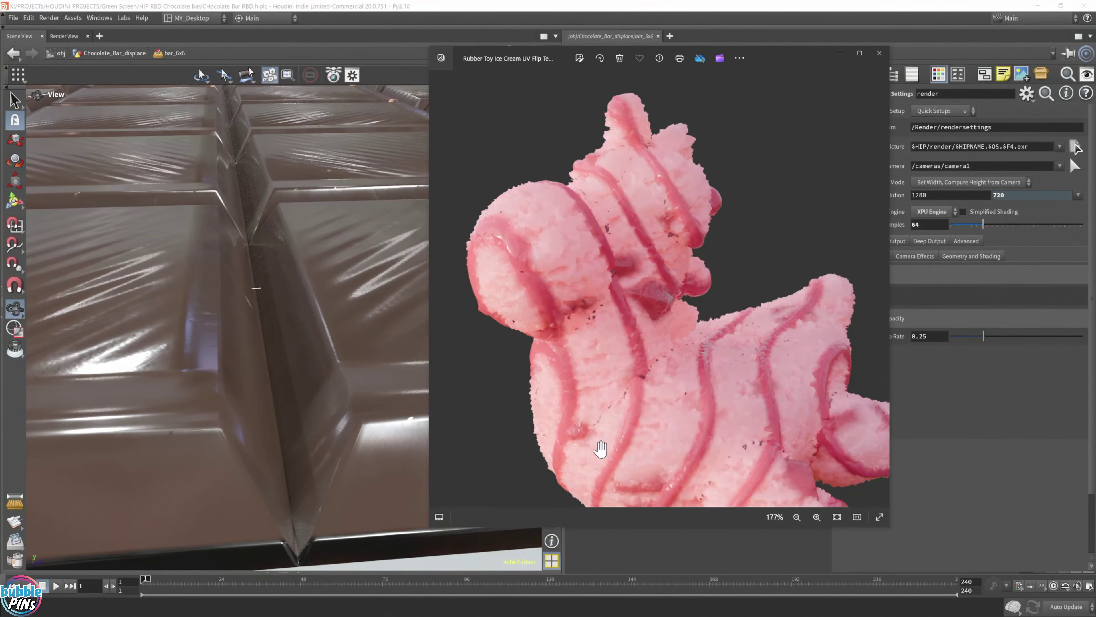
Step: Inspect the stripes on the toy's neck and back in close-up, then view the whole toy again
{"action": "scroll", "coordinate": [643, 404], "scroll_direction": "up", "scroll_amount": 1}
{"action": "scroll", "coordinate": [643, 404], "scroll_direction": "up", "scroll_amount": 1}
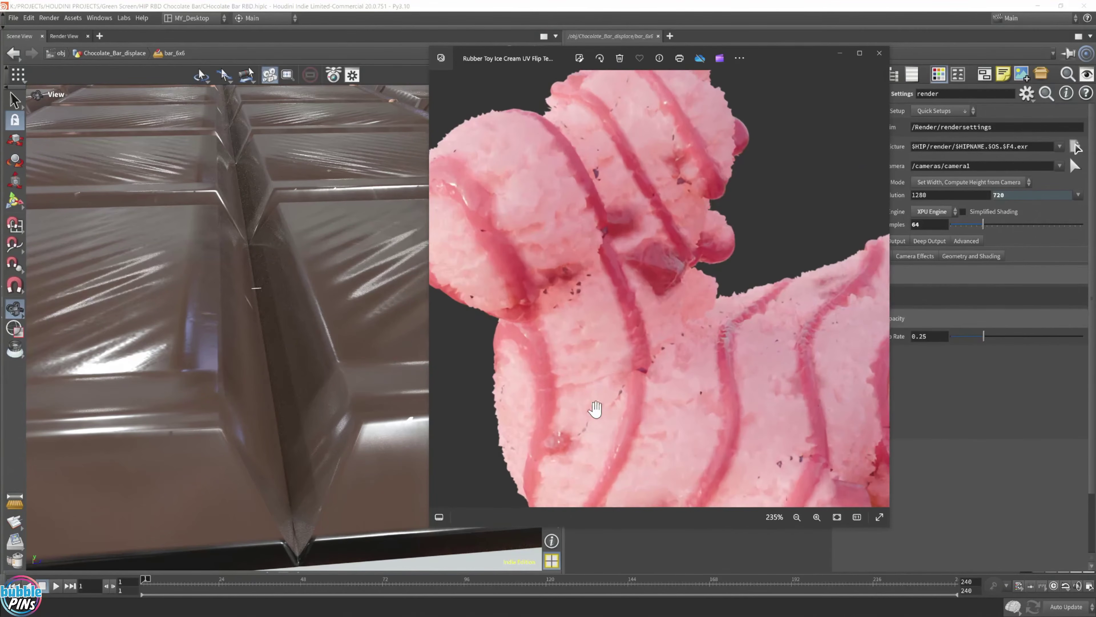
{"action": "mouse_move", "coordinate": [595, 411]}
{"action": "left_mouse_down"}
{"action": "mouse_move", "coordinate": [656, 318]}
{"action": "mouse_move", "coordinate": [596, 416]}
{"action": "left_mouse_up"}
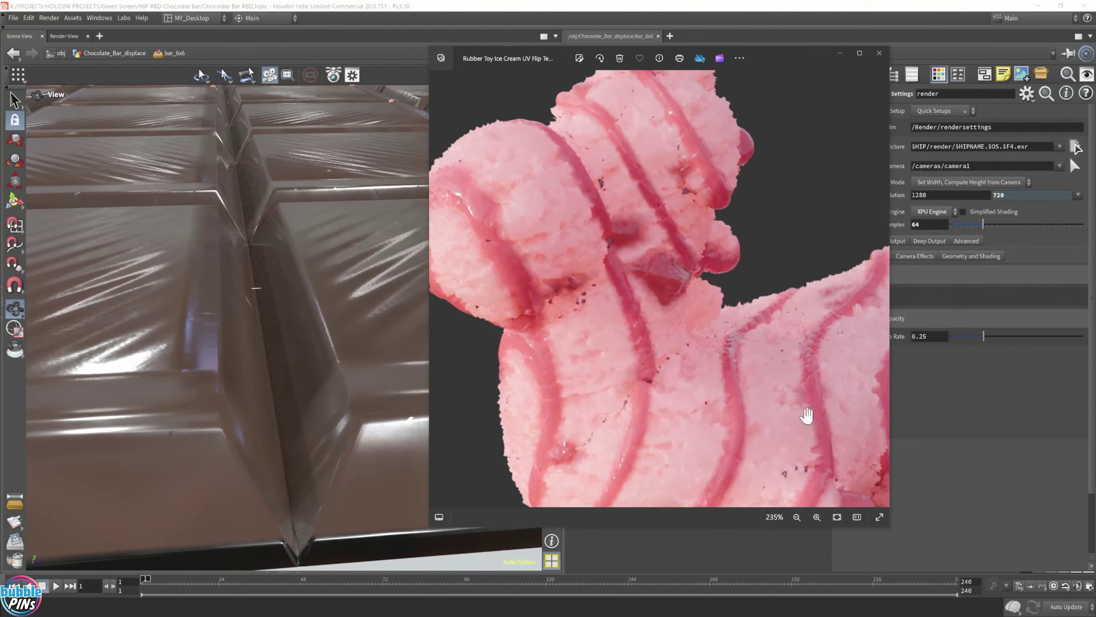
{"action": "left_click_drag", "start_coordinate": [794, 436], "coordinate": [673, 302]}
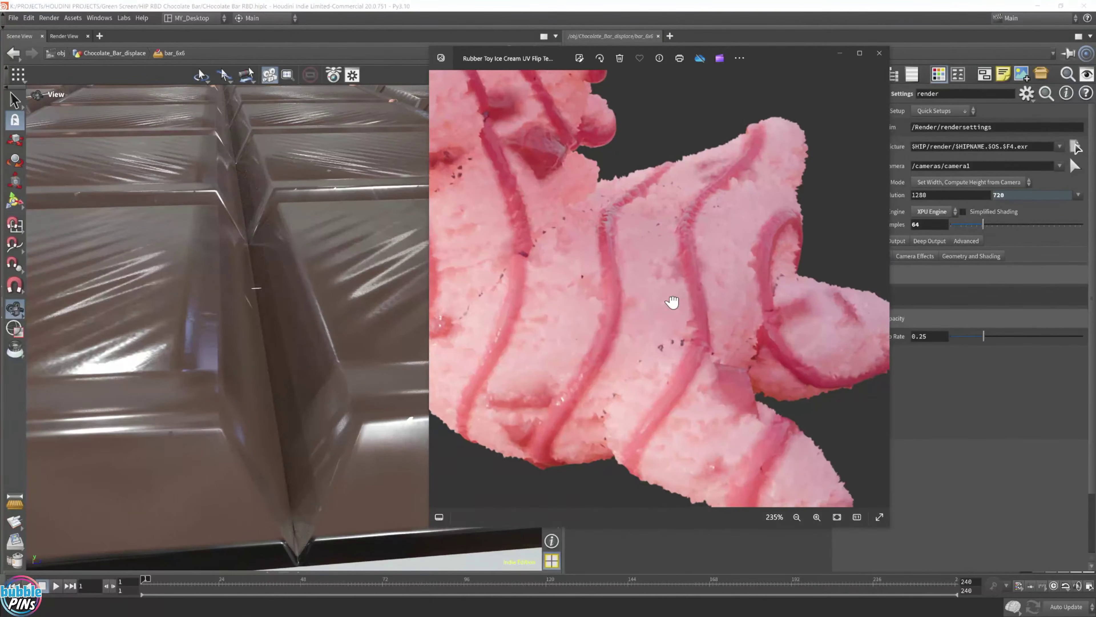
{"action": "scroll", "coordinate": [683, 310], "scroll_direction": "down", "scroll_amount": 3}
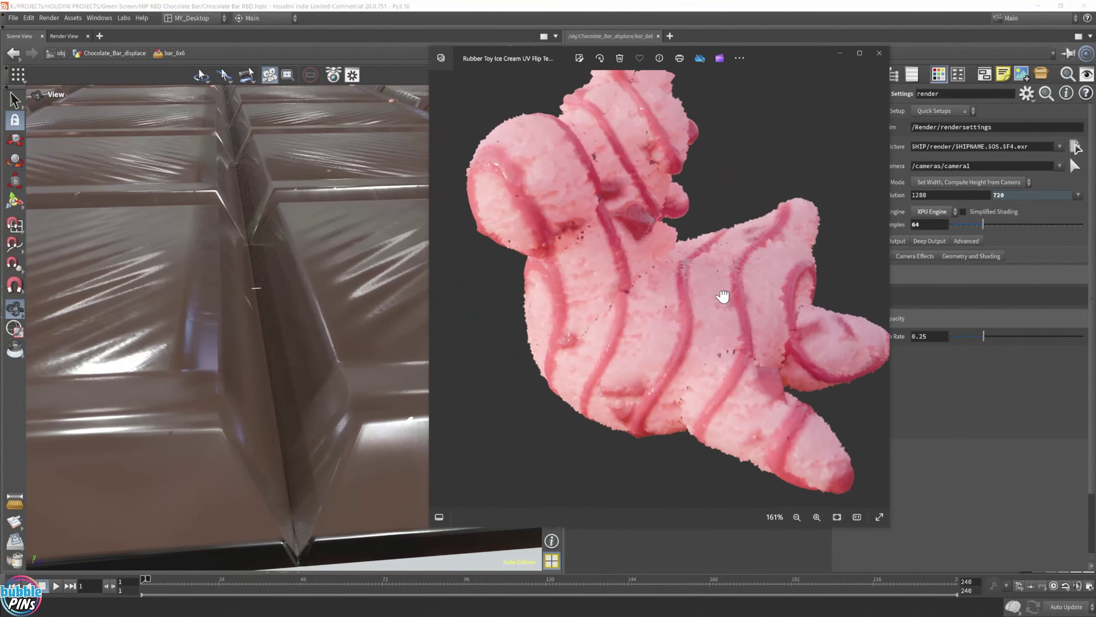
{"action": "left_click_drag", "start_coordinate": [722, 296], "coordinate": [734, 308]}
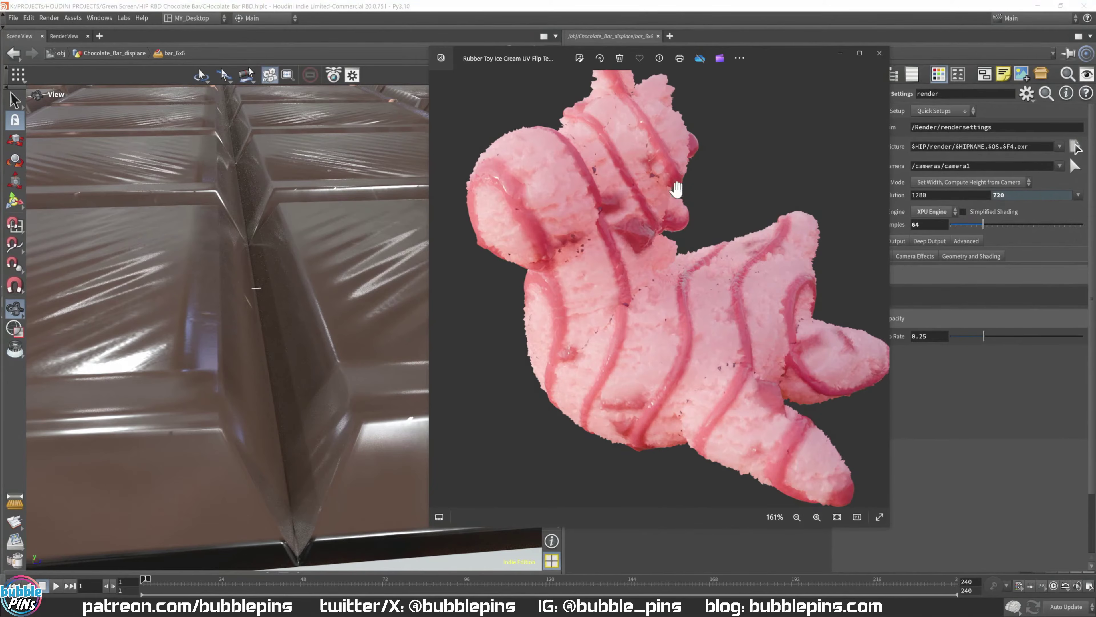
Step: Place the ice cream toy image beside the rendered bar for comparison and close it
{"action": "left_click_drag", "start_coordinate": [793, 49], "coordinate": [909, 59]}
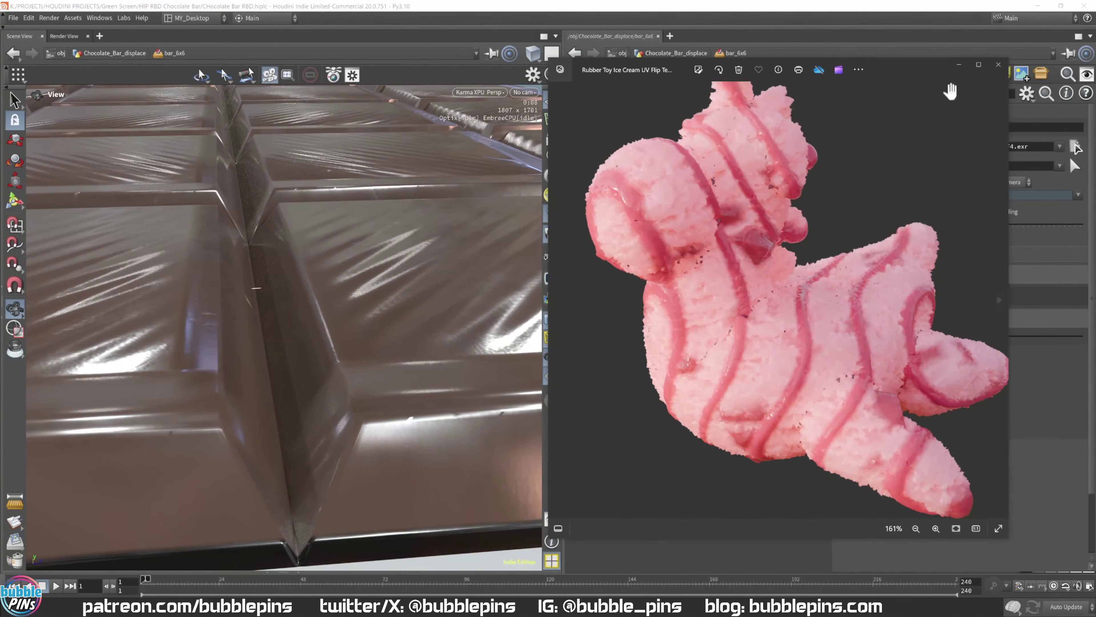
{"action": "left_click_drag", "start_coordinate": [906, 83], "coordinate": [908, 127]}
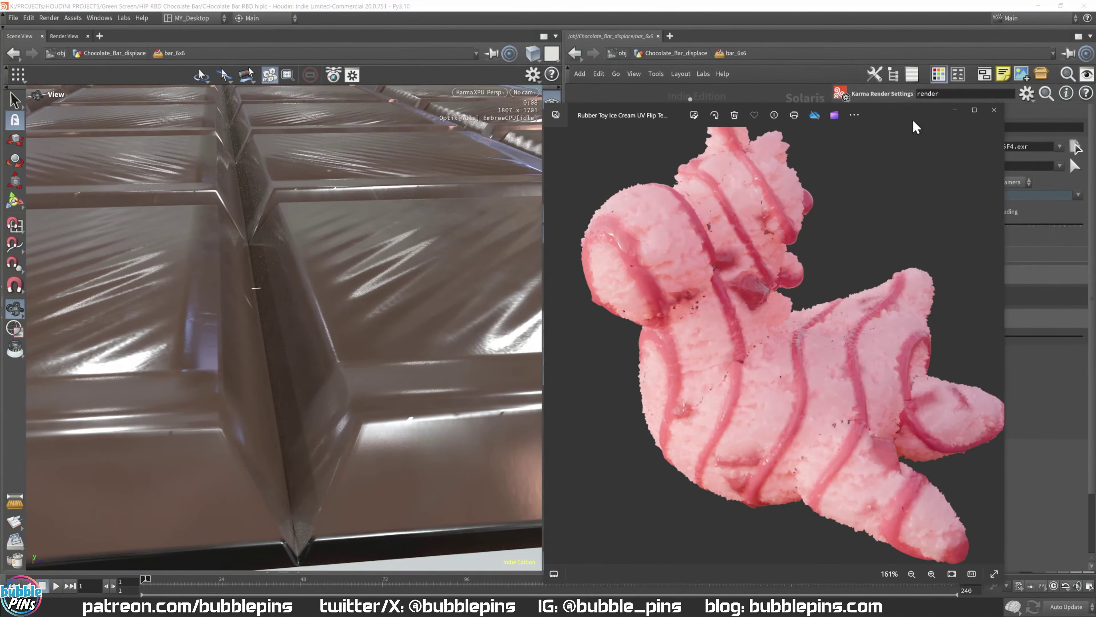
{"action": "left_click", "coordinate": [994, 113]}
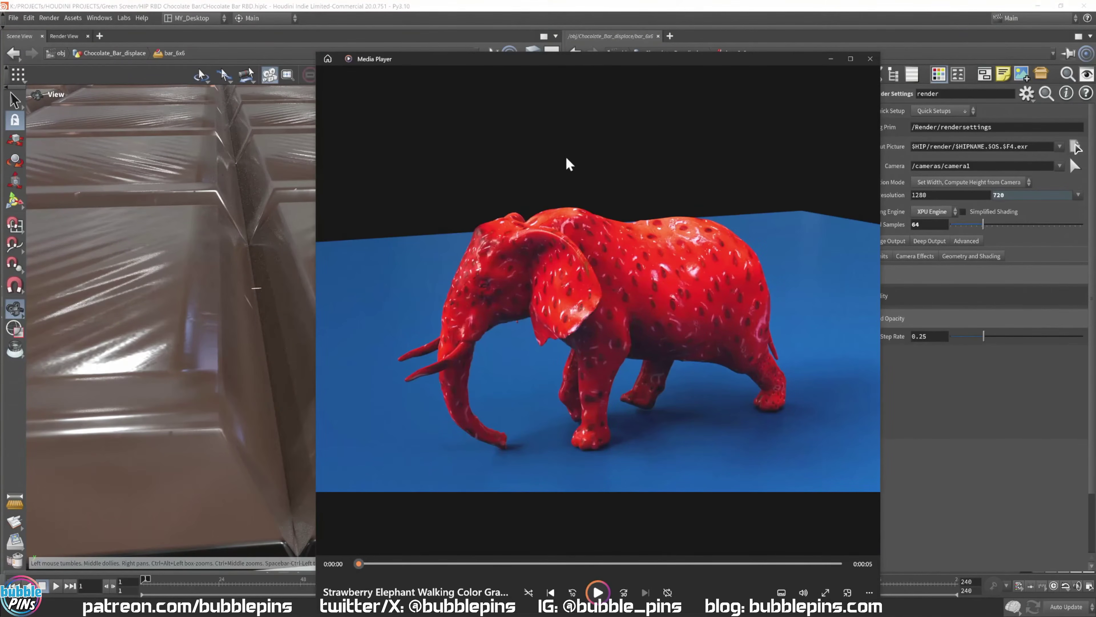
Step: Place the Strawberry Elephant Walking video beside the rendered bar and shrink its Media Player window to fit
{"action": "left_click_drag", "start_coordinate": [686, 63], "coordinate": [853, 30]}
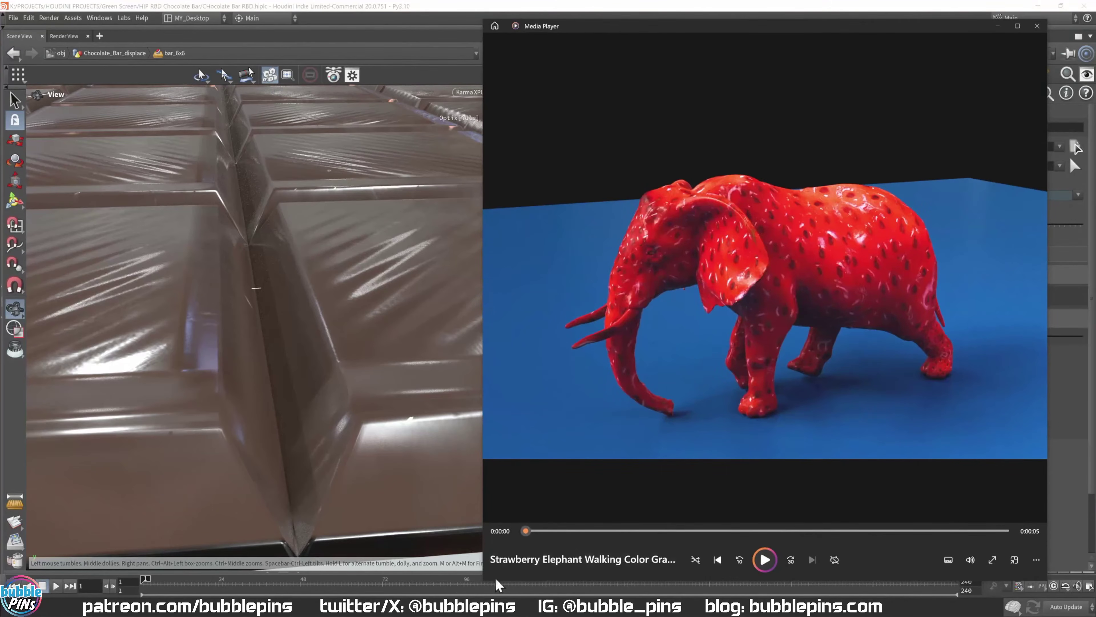
{"action": "left_click_drag", "start_coordinate": [483, 588], "coordinate": [549, 470]}
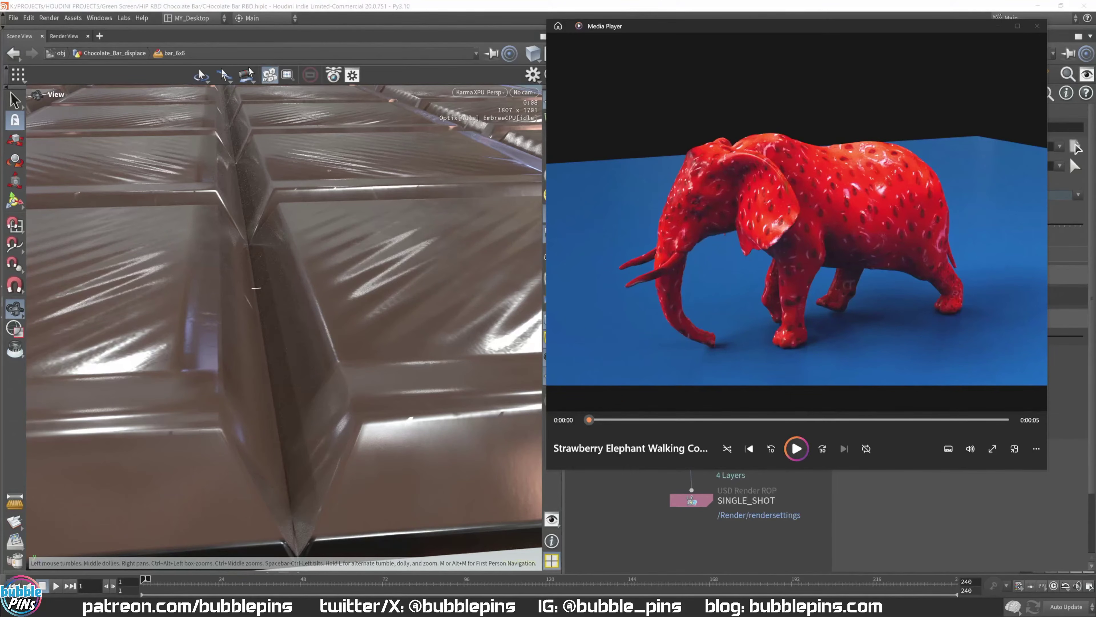
Step: Open the elephant strawberry v2 thumb.hiplc scene, then play the Strawberry Elephant Walking video and move its window lower
{"action": "left_click", "coordinate": [13, 19]}
{"action": "key", "text": "Escape"}
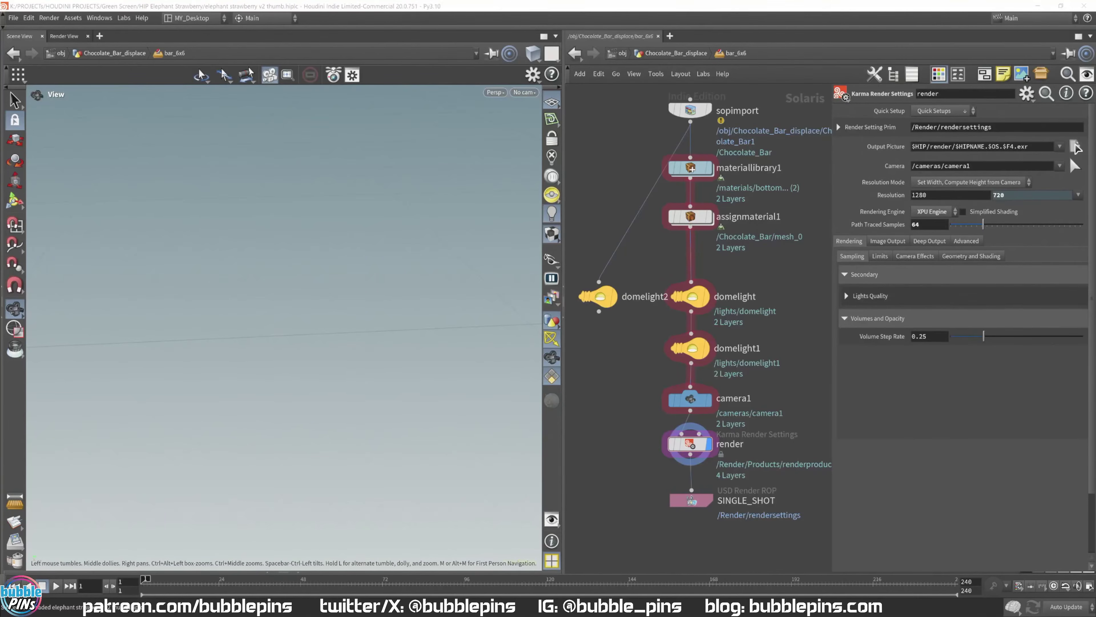
{"action": "key", "text": "alt+Tab"}
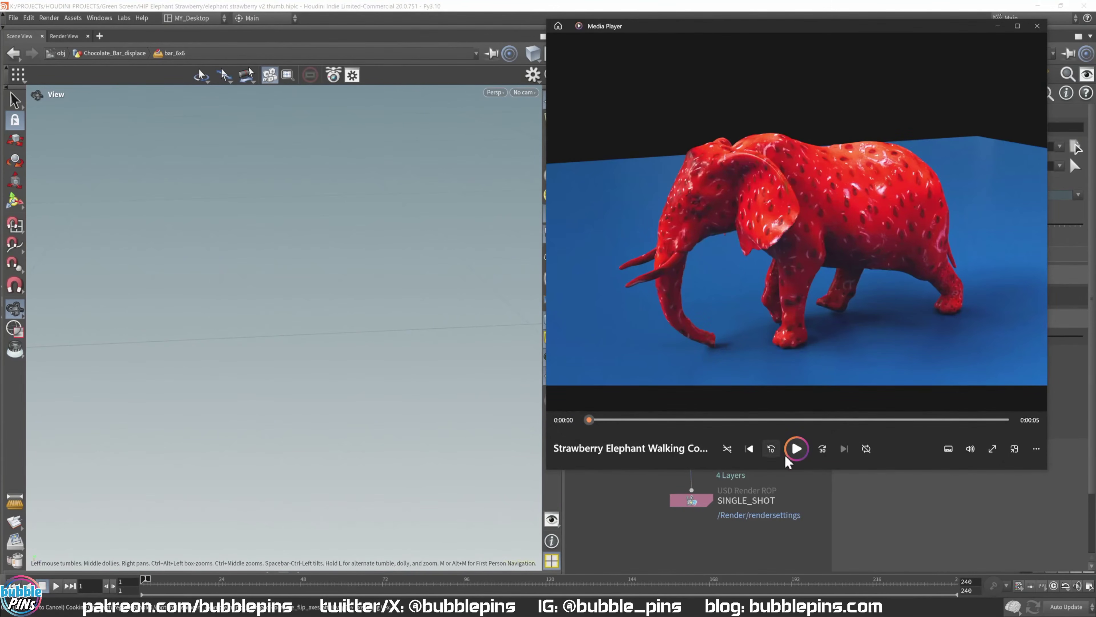
{"action": "left_click", "coordinate": [796, 454]}
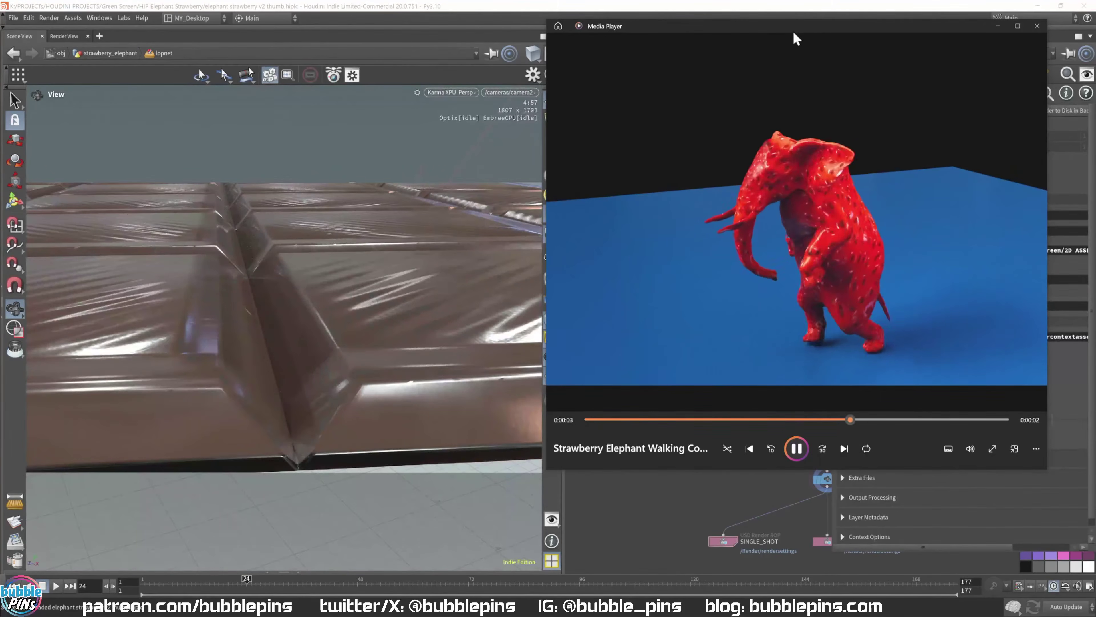
{"action": "left_click_drag", "start_coordinate": [794, 37], "coordinate": [792, 320]}
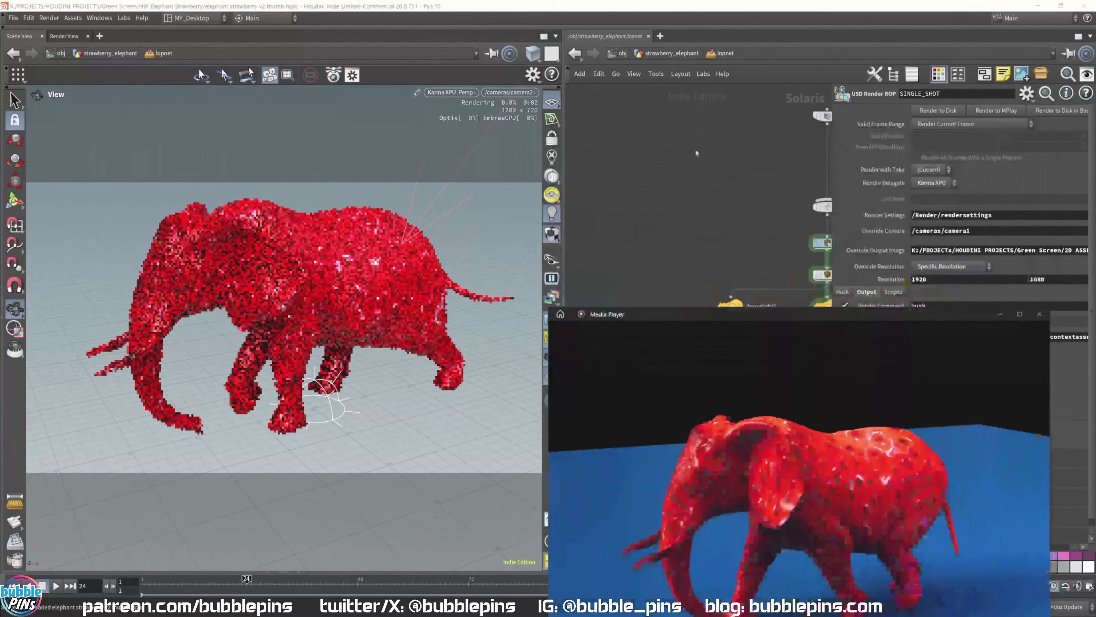
Step: Go up from the elephant's lopnet to object level and enter the capture_geometry_example network inside capturegeoexample1
{"action": "left_click", "coordinate": [652, 55]}
{"action": "left_click", "coordinate": [652, 55]}
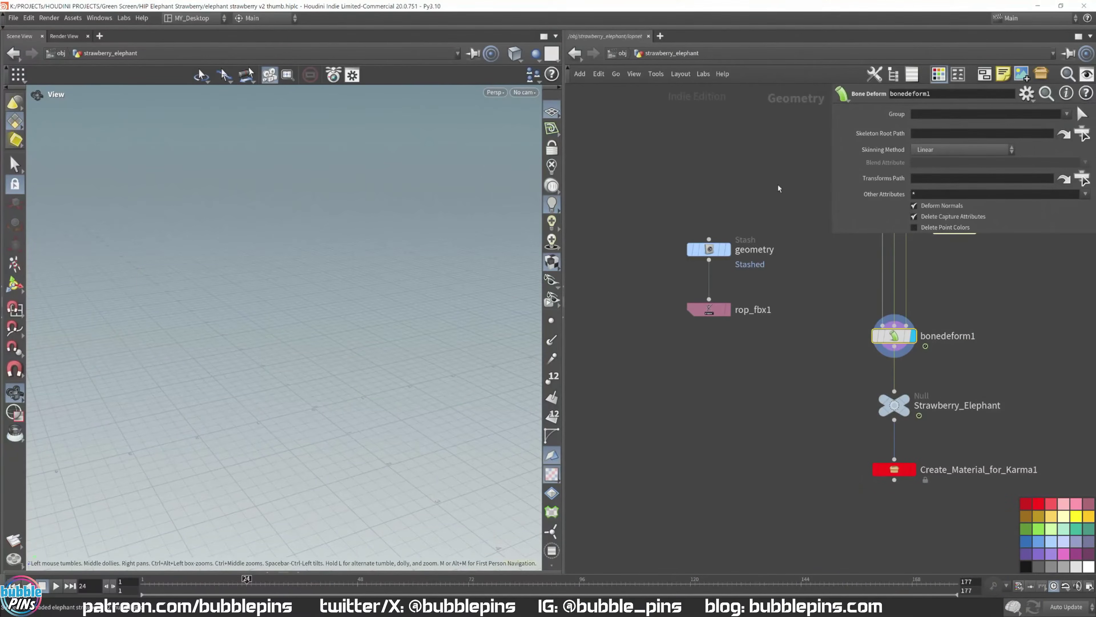
{"action": "key", "text": "u"}
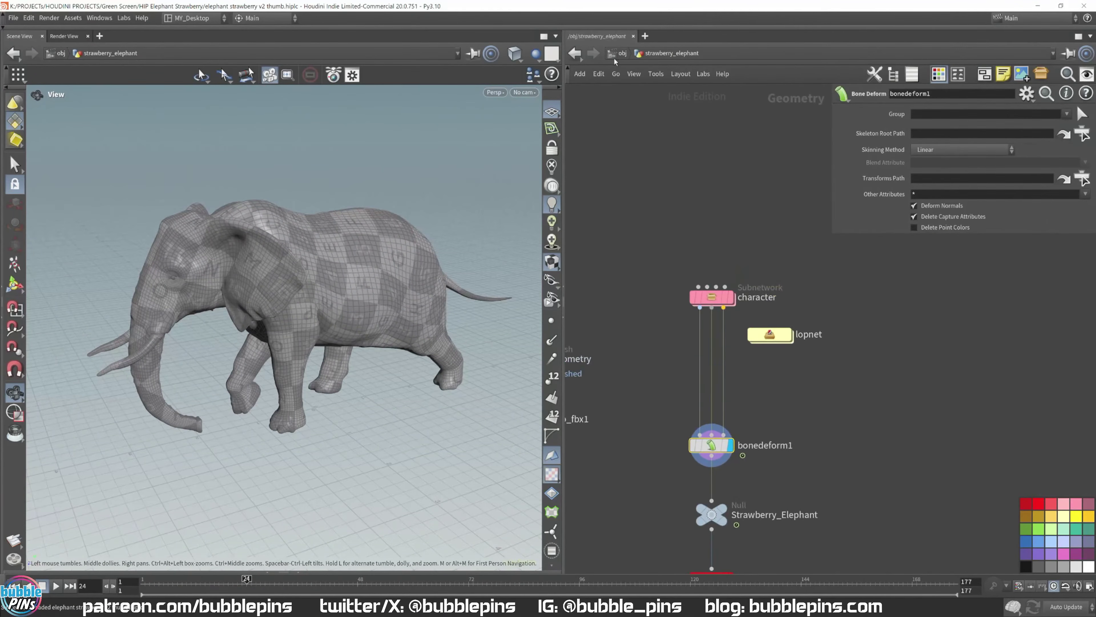
{"action": "key", "text": "u"}
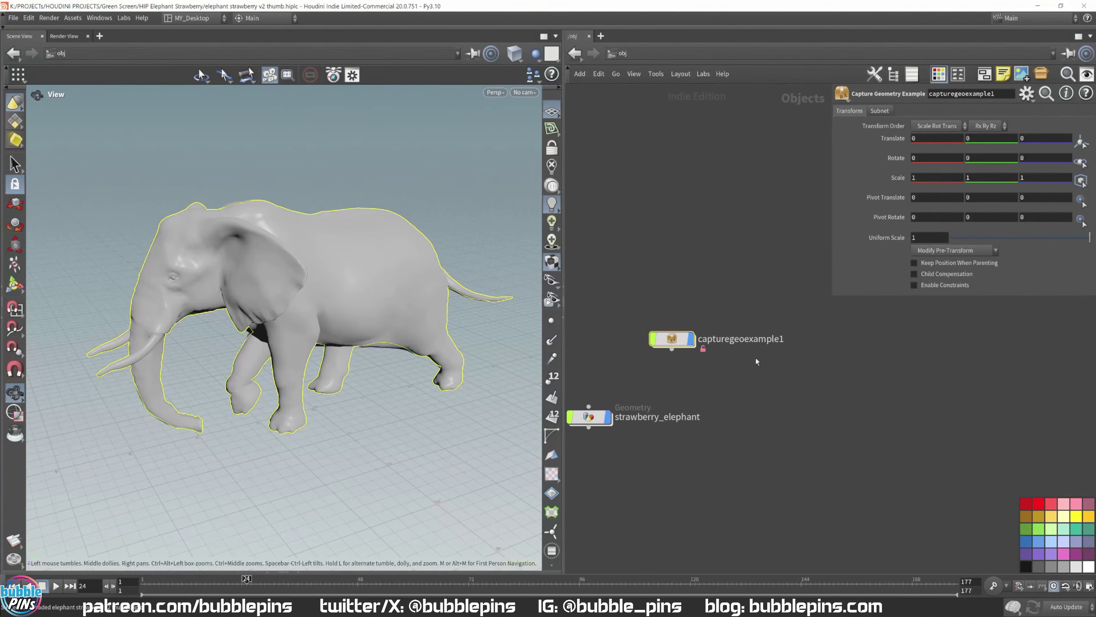
{"action": "double_click", "coordinate": [673, 345]}
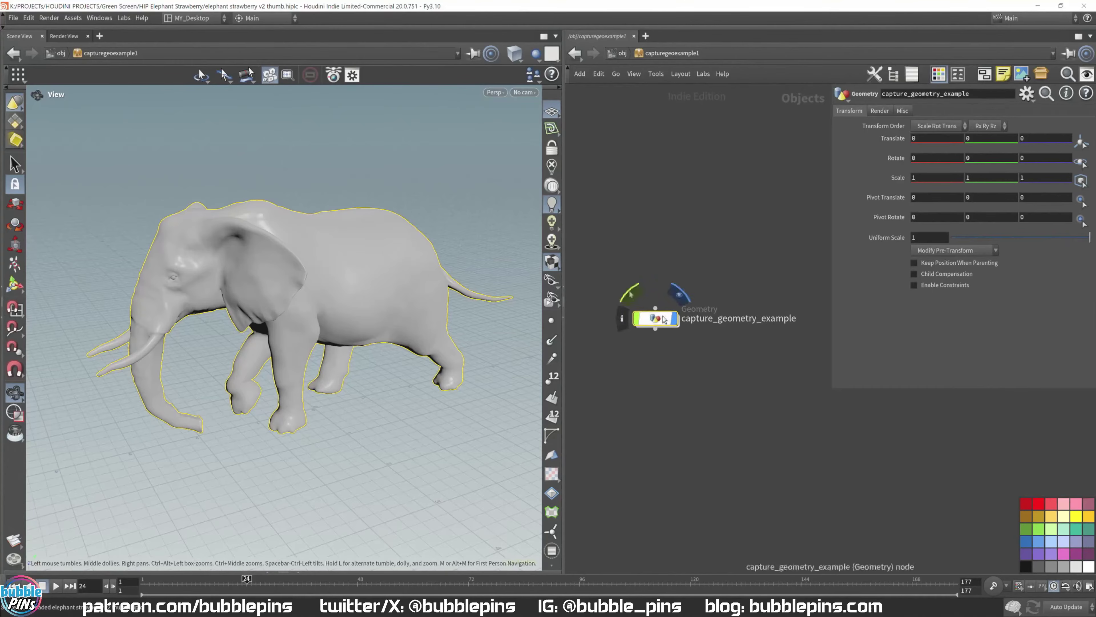
{"action": "double_click", "coordinate": [664, 319]}
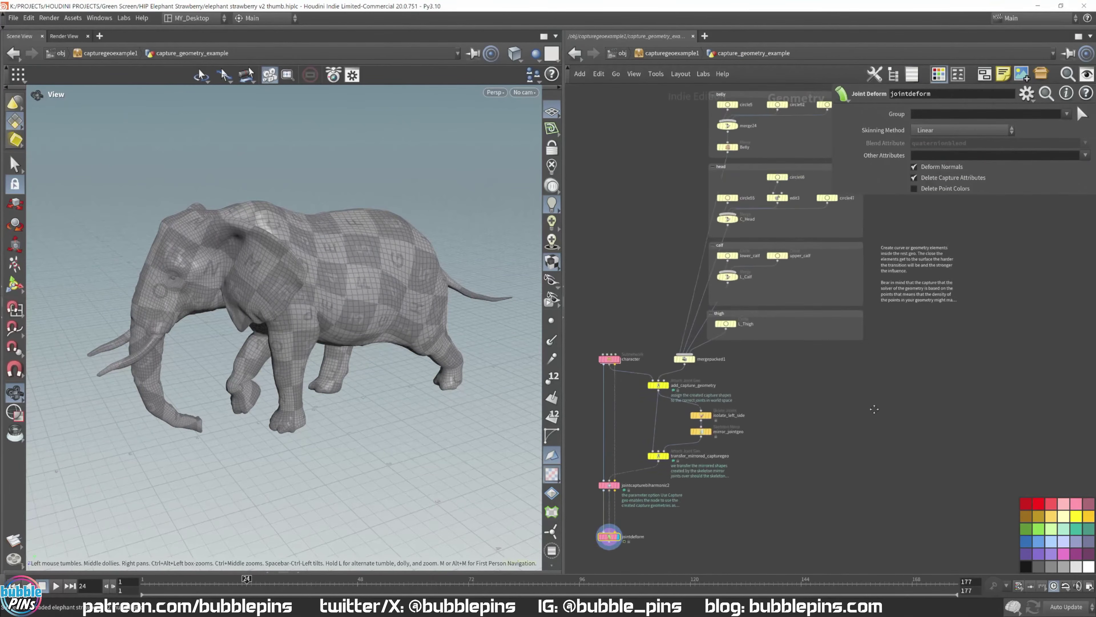
Step: Widen the network pane and inspect the capture_geometry_example nodes around add_capture_geometry and transfer_mirrored_capturegeo
{"action": "left_click_drag", "start_coordinate": [571, 225], "coordinate": [463, 225]}
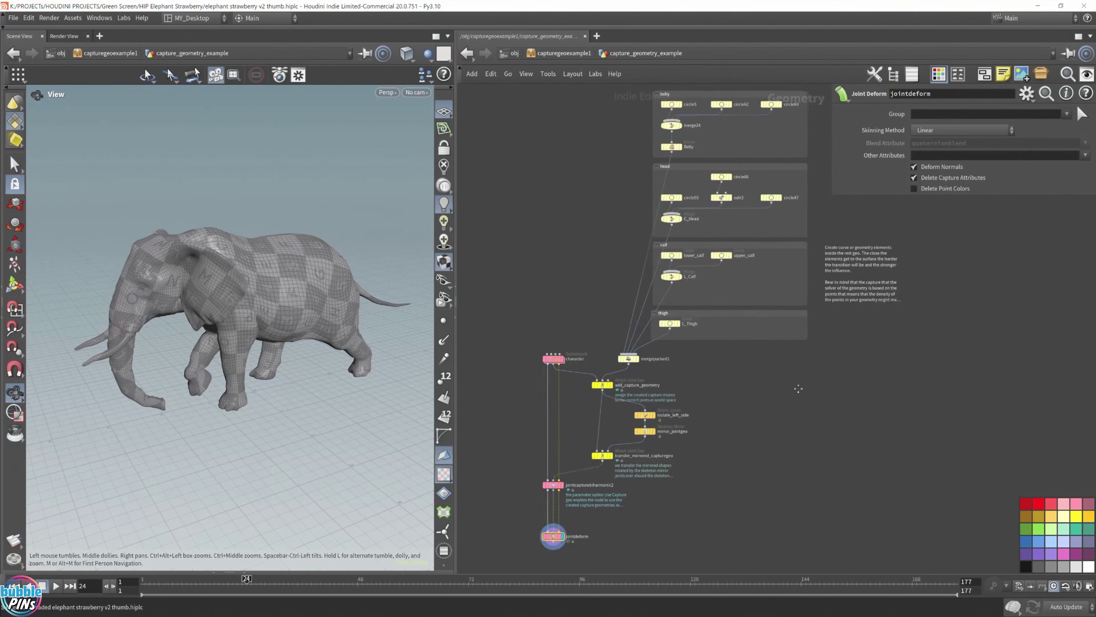
{"action": "mouse_move", "coordinate": [813, 387]}
{"action": "middle_mouse_down"}
{"action": "mouse_move", "coordinate": [739, 407]}
{"action": "mouse_move", "coordinate": [823, 404]}
{"action": "middle_mouse_up"}
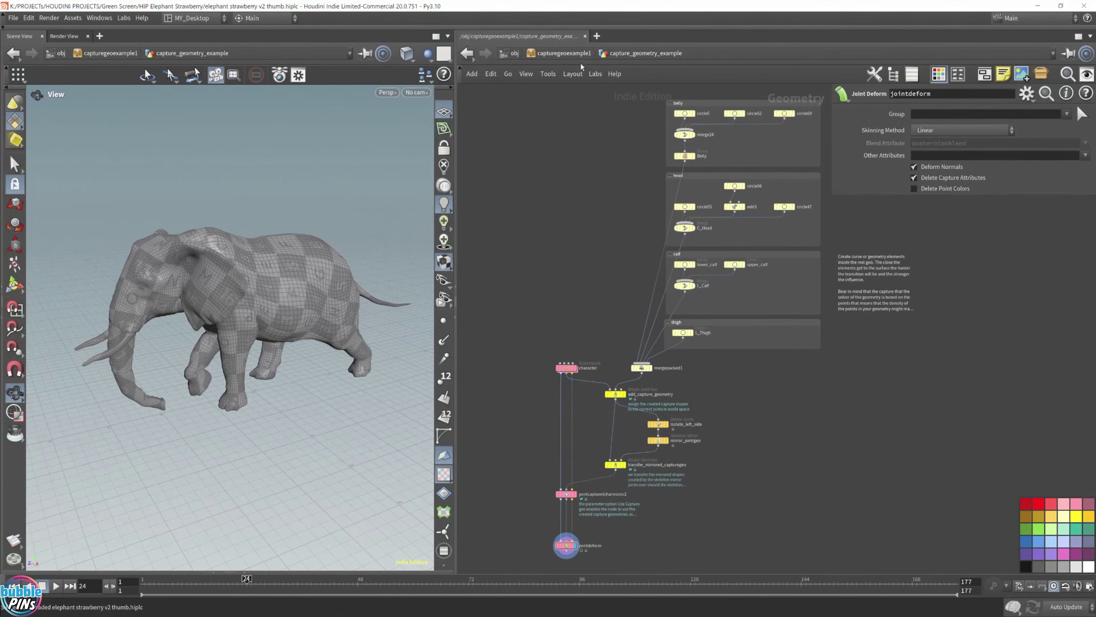
{"action": "left_click", "coordinate": [576, 53]}
{"action": "double_click", "coordinate": [610, 319]}
{"action": "scroll", "coordinate": [634, 309], "scroll_direction": "up", "scroll_amount": 6}
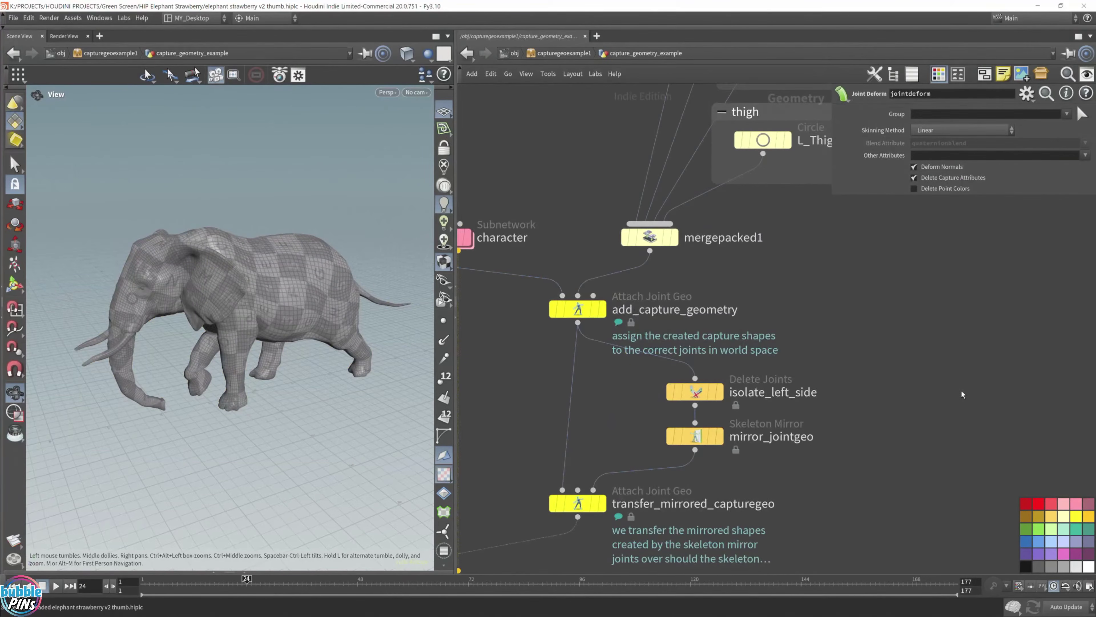
{"action": "scroll", "coordinate": [904, 315], "scroll_direction": "down", "scroll_amount": 8}
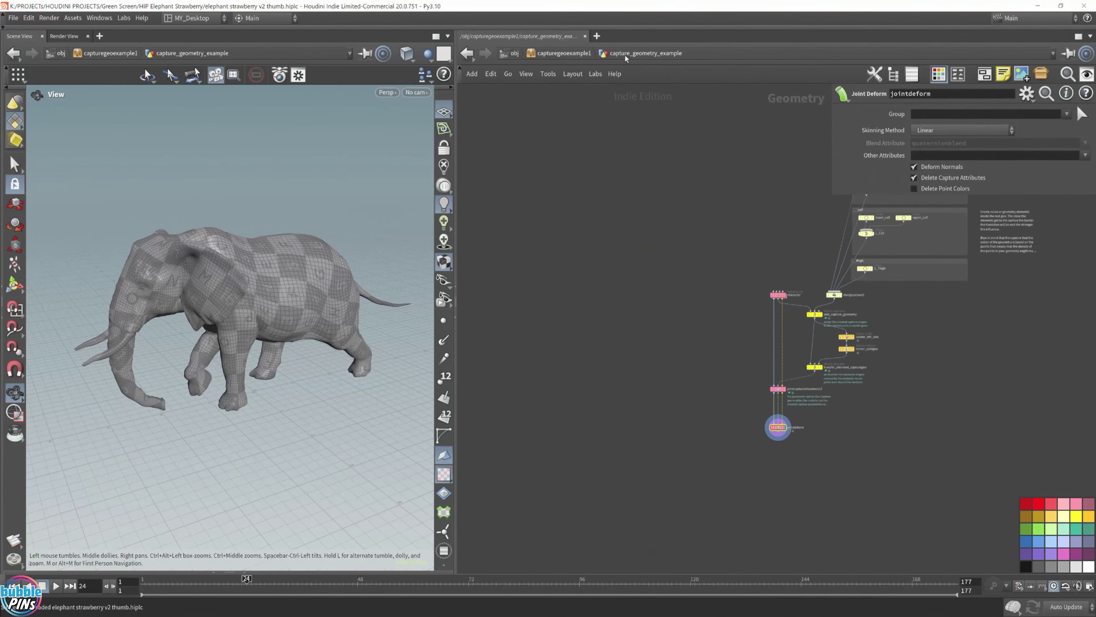
Step: Return to object level, create a Geometry object and enter it
{"action": "left_click", "coordinate": [553, 53]}
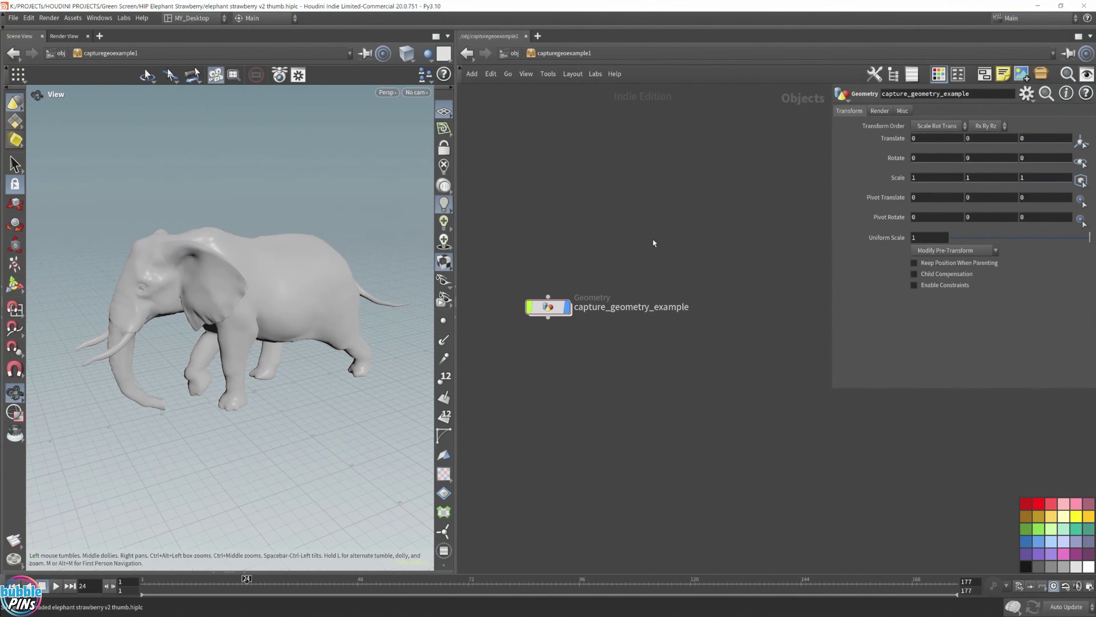
{"action": "left_click", "coordinate": [513, 53]}
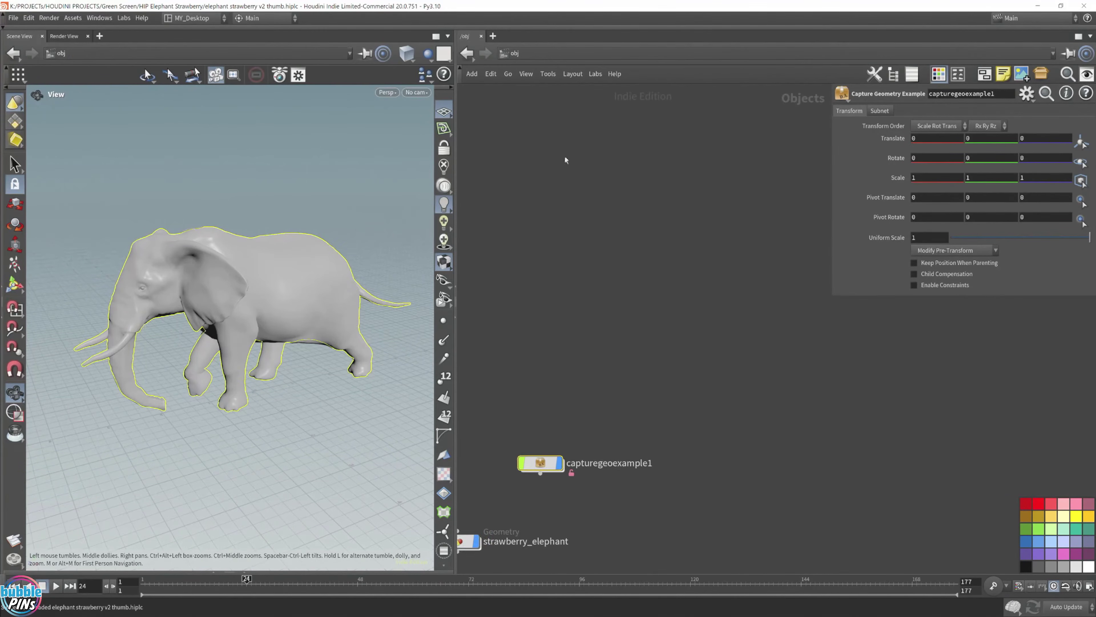
{"action": "key", "text": "Tab"}
{"action": "type", "text": "geo"}
{"action": "key", "text": "Return"}
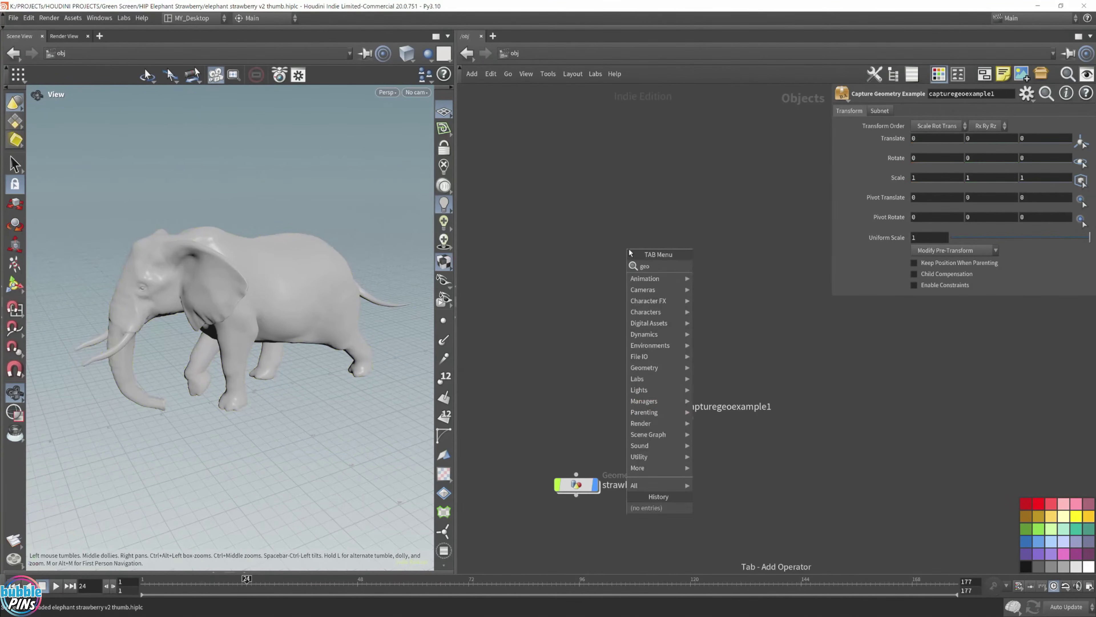
{"action": "left_click", "coordinate": [629, 250]}
{"action": "double_click", "coordinate": [628, 249]}
Step: Add an Attach Joint Geo node in the empty geometry network
{"action": "key", "text": "Tab"}
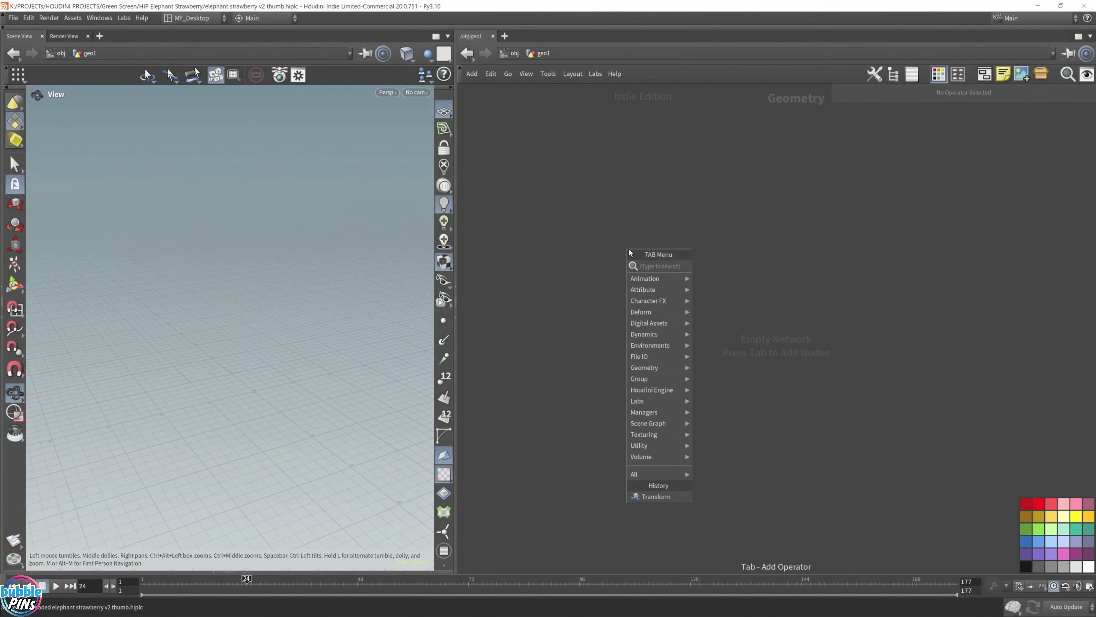
{"action": "type", "text": "attach"}
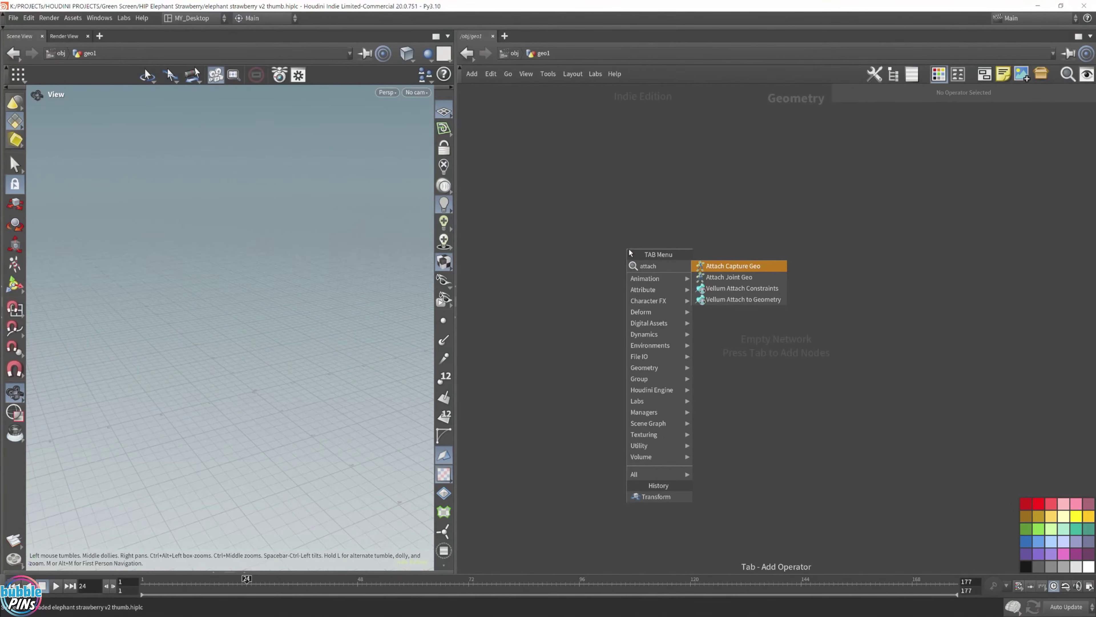
{"action": "key", "text": "Down"}
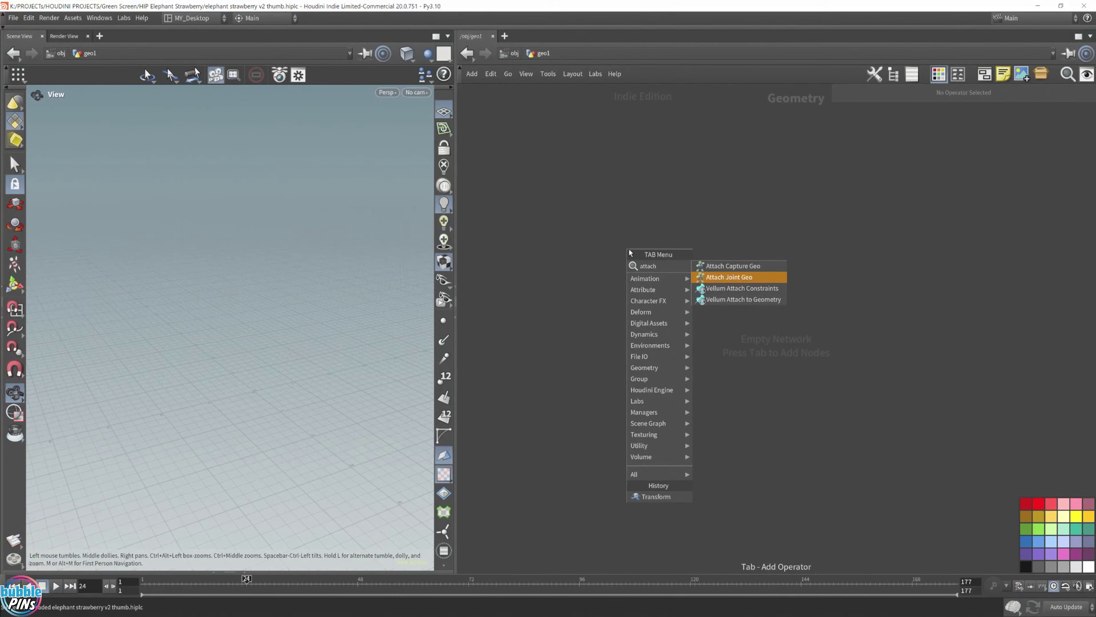
{"action": "key", "text": "Return"}
{"action": "left_click", "coordinate": [638, 288]}
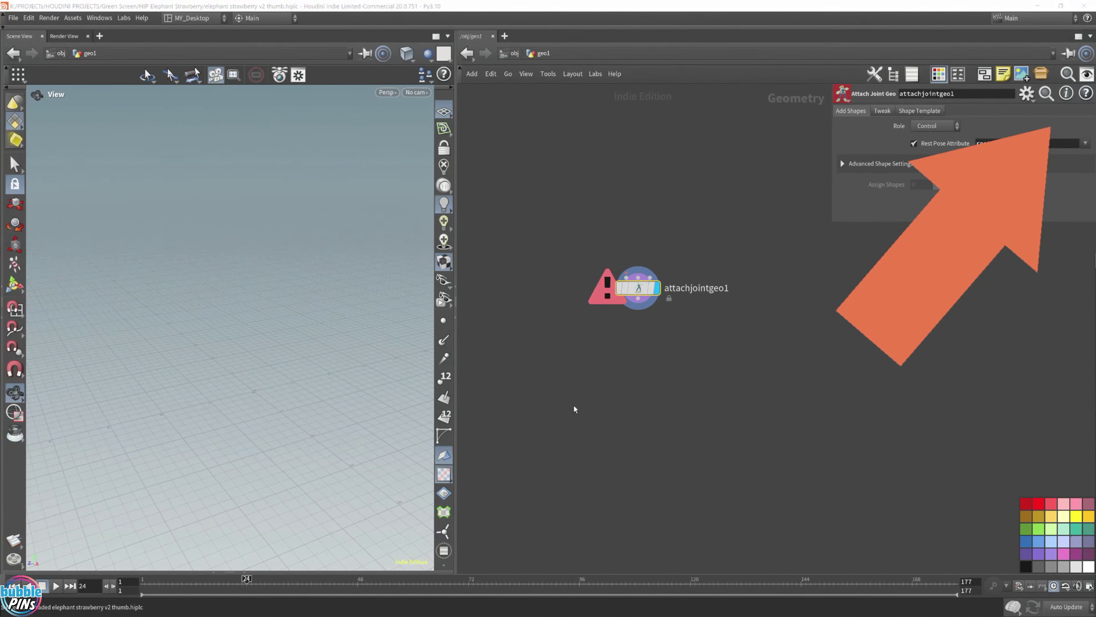
Step: Bring up the Attach Joint Geometry help, examine the capturegeoexample entry in its examples, and close the help
{"action": "left_click_drag", "start_coordinate": [507, 248], "coordinate": [293, 108]}
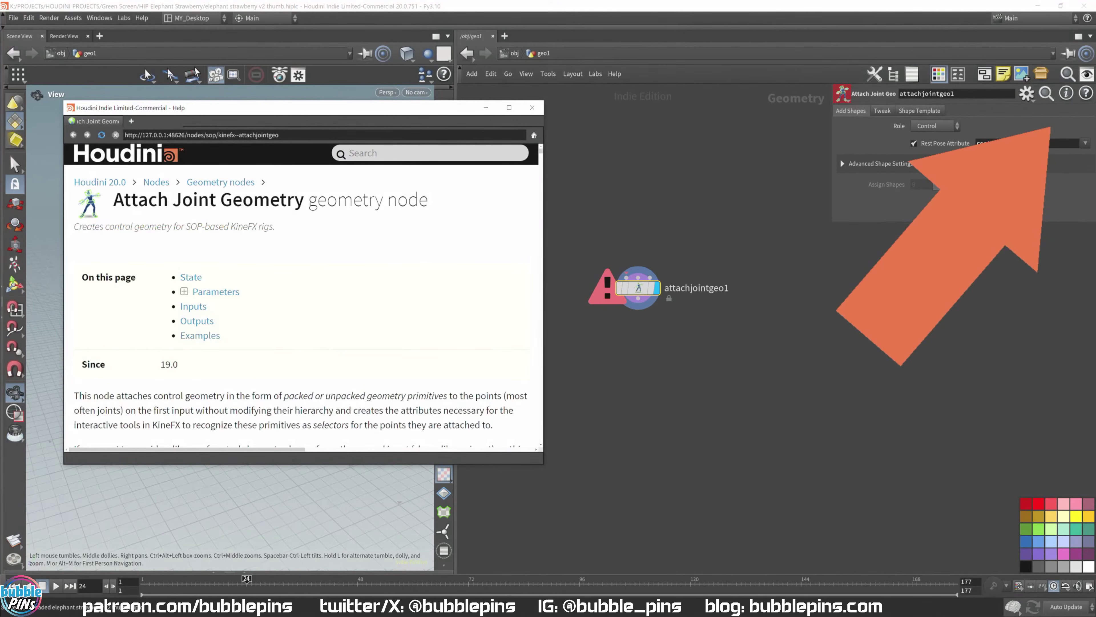
{"action": "key", "text": "alt+Tab"}
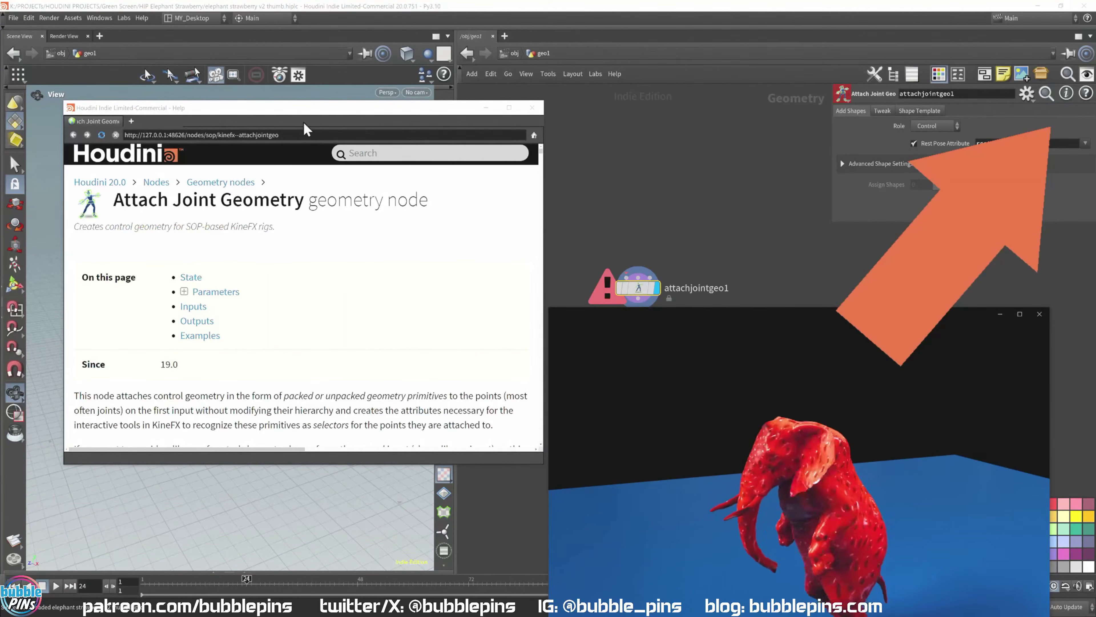
{"action": "left_click_drag", "start_coordinate": [309, 113], "coordinate": [301, 76]}
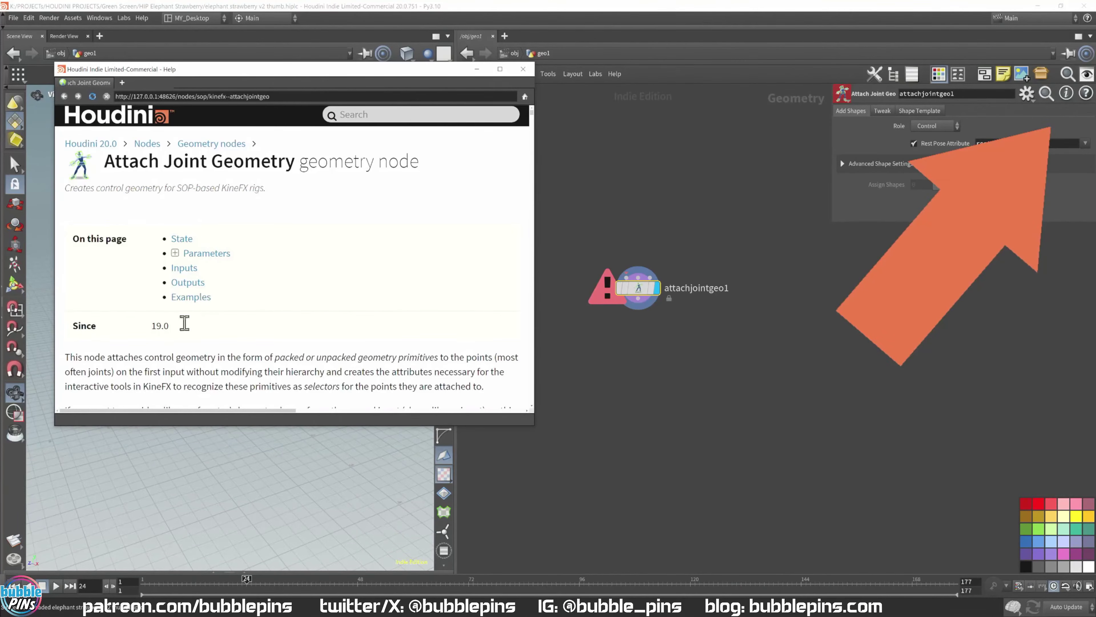
{"action": "left_click", "coordinate": [190, 297]}
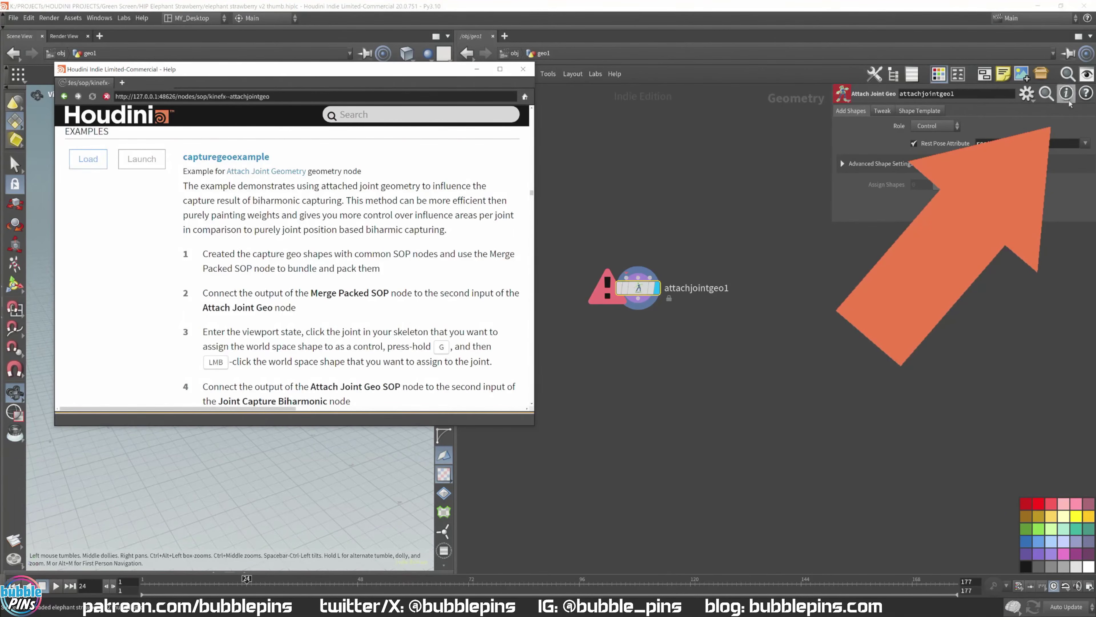
{"action": "left_click_drag", "start_coordinate": [274, 74], "coordinate": [283, 62]}
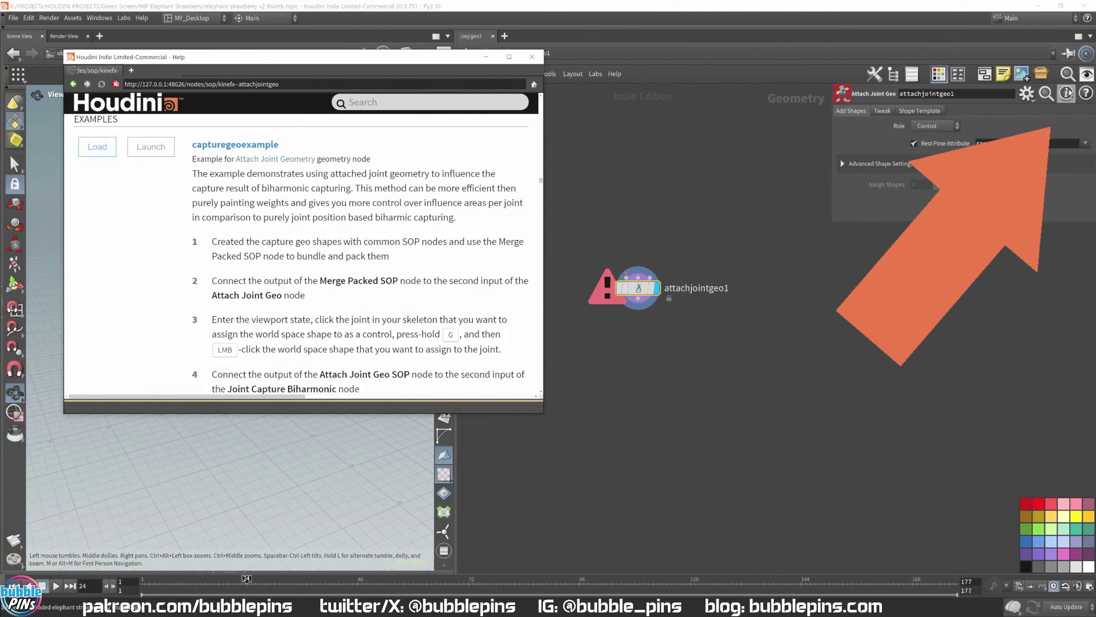
{"action": "left_click", "coordinate": [97, 149]}
{"action": "left_click", "coordinate": [532, 56]}
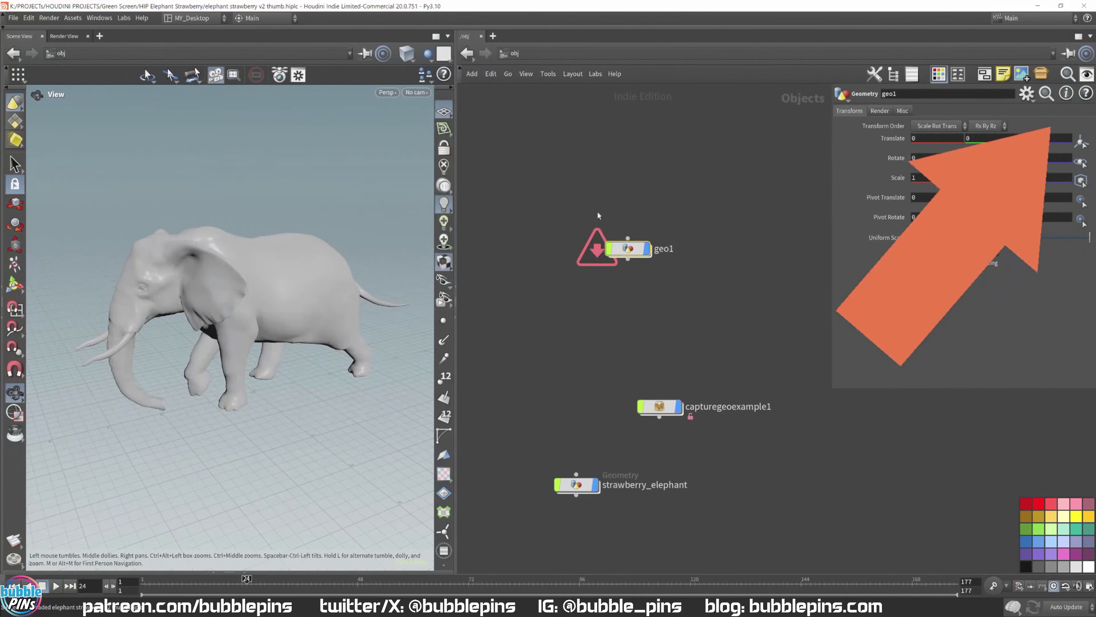
Step: Delete the geo1 object and enter the capture_geometry_example network inside capturegeoexample1
{"action": "left_click", "coordinate": [617, 251]}
{"action": "key", "text": "Delete"}
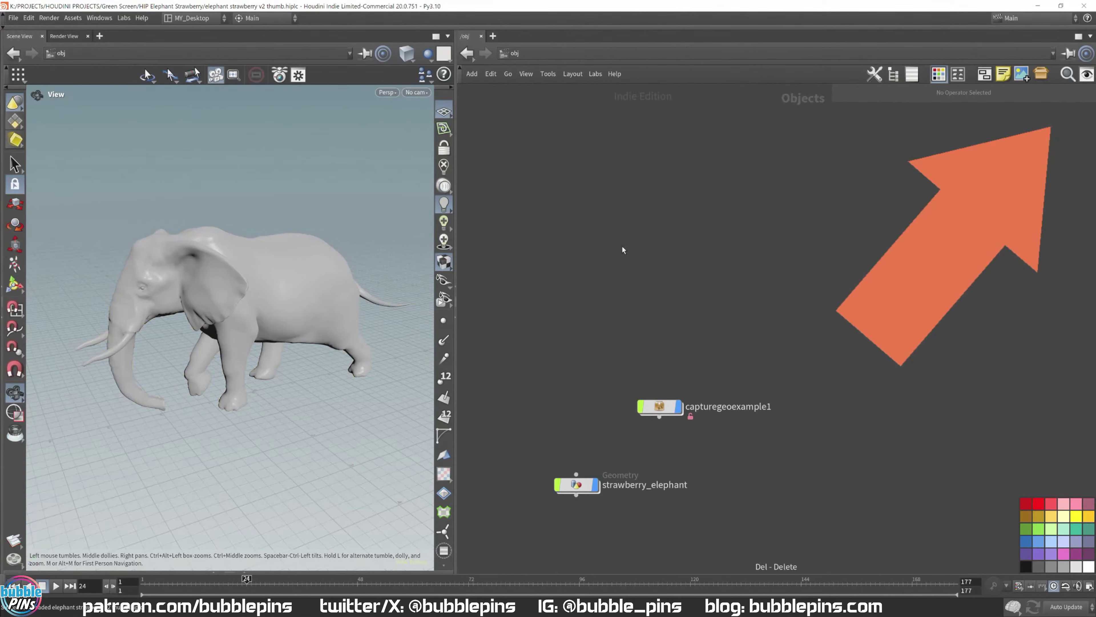
{"action": "double_click", "coordinate": [662, 408]}
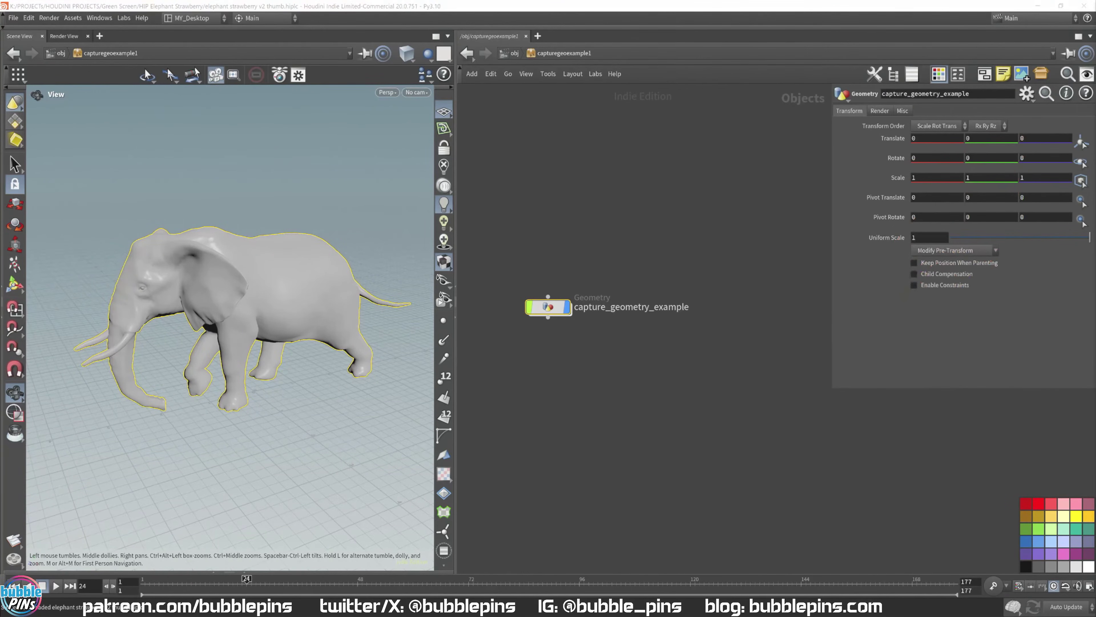
{"action": "double_click", "coordinate": [547, 306]}
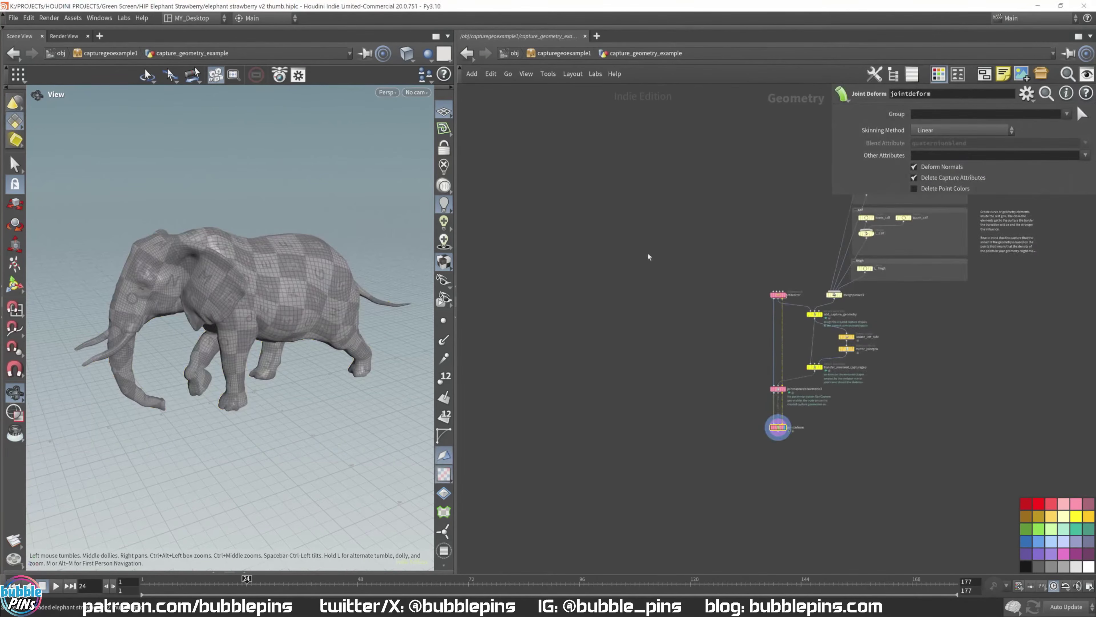
Step: Display the character subnetwork, enter it to show its geometry stash in the viewport, and return to object level
{"action": "scroll", "coordinate": [613, 328], "scroll_direction": "up", "scroll_amount": 6}
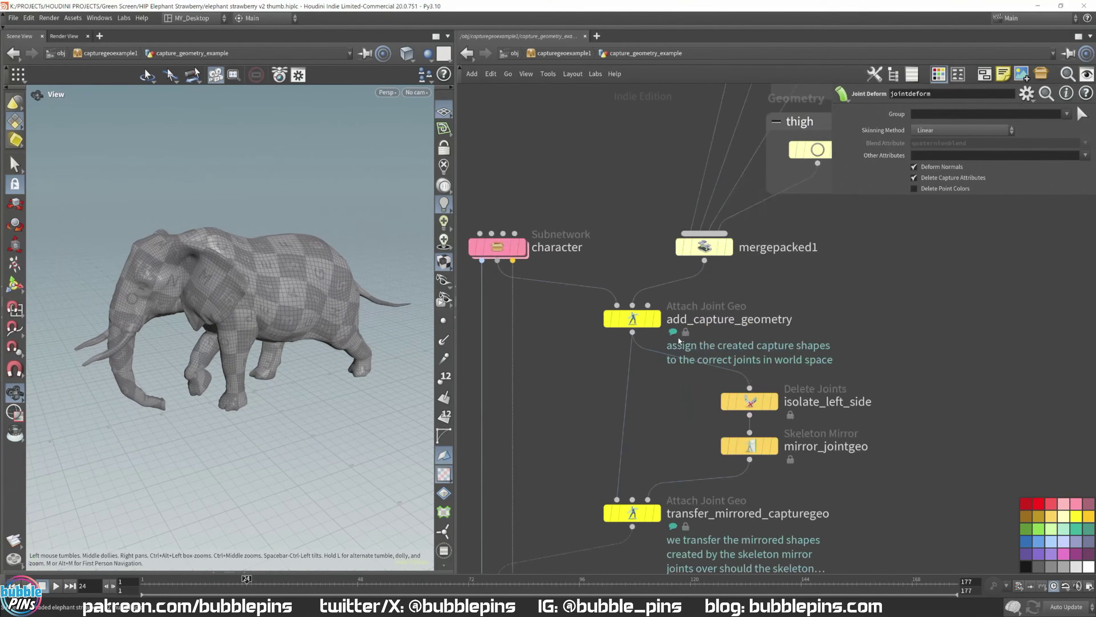
{"action": "scroll", "coordinate": [626, 255], "scroll_direction": "down", "scroll_amount": 2}
{"action": "left_click", "coordinate": [542, 281]}
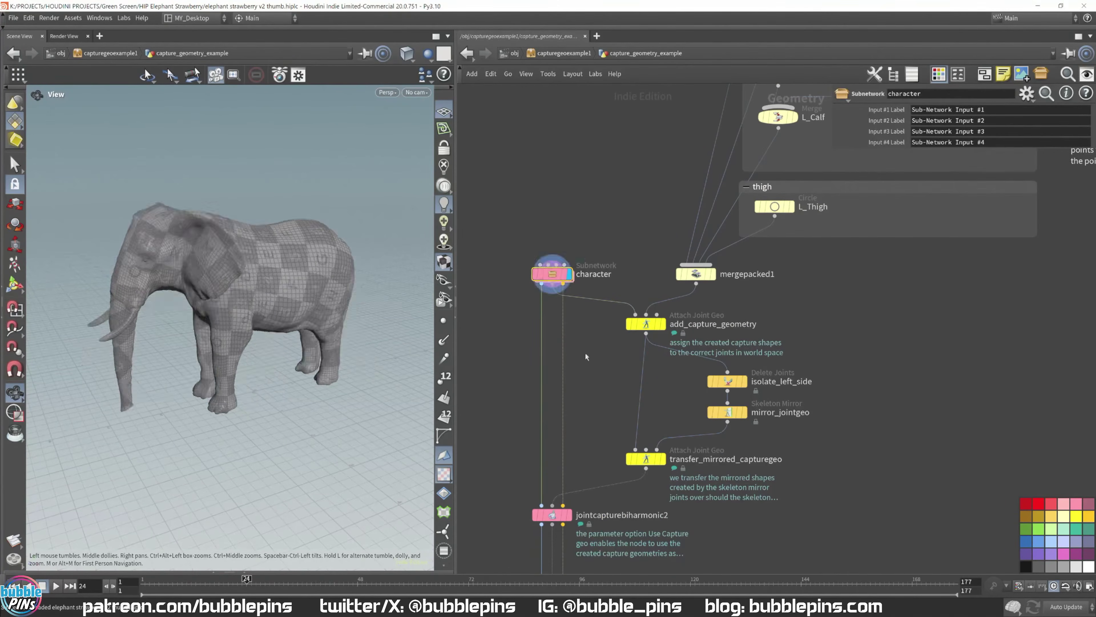
{"action": "double_click", "coordinate": [550, 276]}
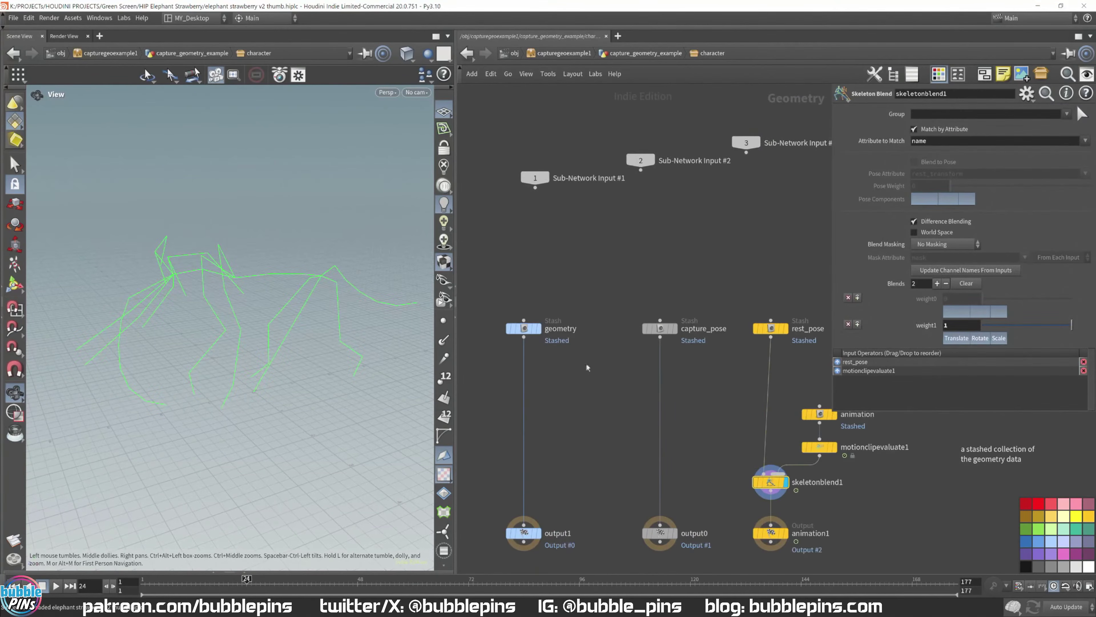
{"action": "middle_click_drag", "start_coordinate": [544, 254], "coordinate": [623, 278]}
{"action": "left_click", "coordinate": [563, 323]}
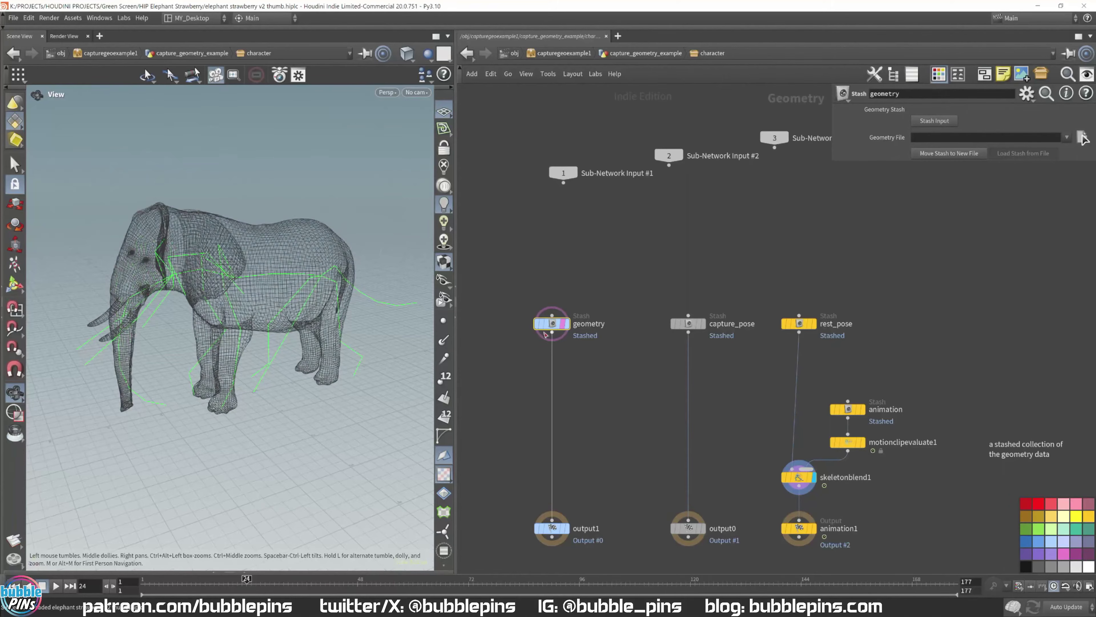
{"action": "left_click", "coordinate": [566, 324]}
{"action": "left_click_drag", "start_coordinate": [347, 319], "coordinate": [255, 317]}
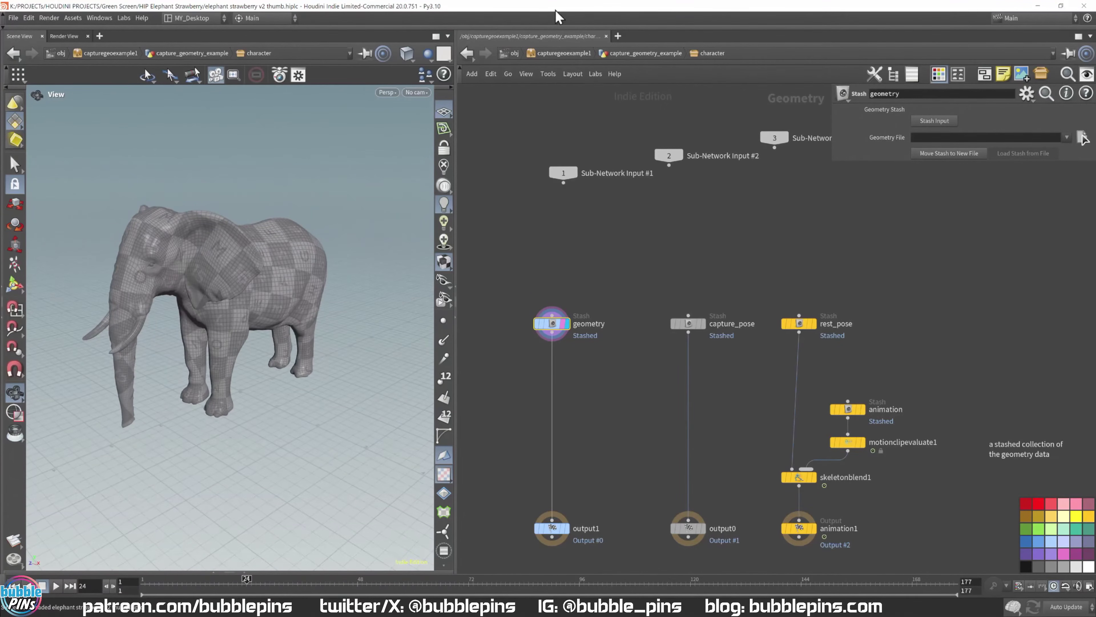
{"action": "left_click", "coordinate": [513, 53]}
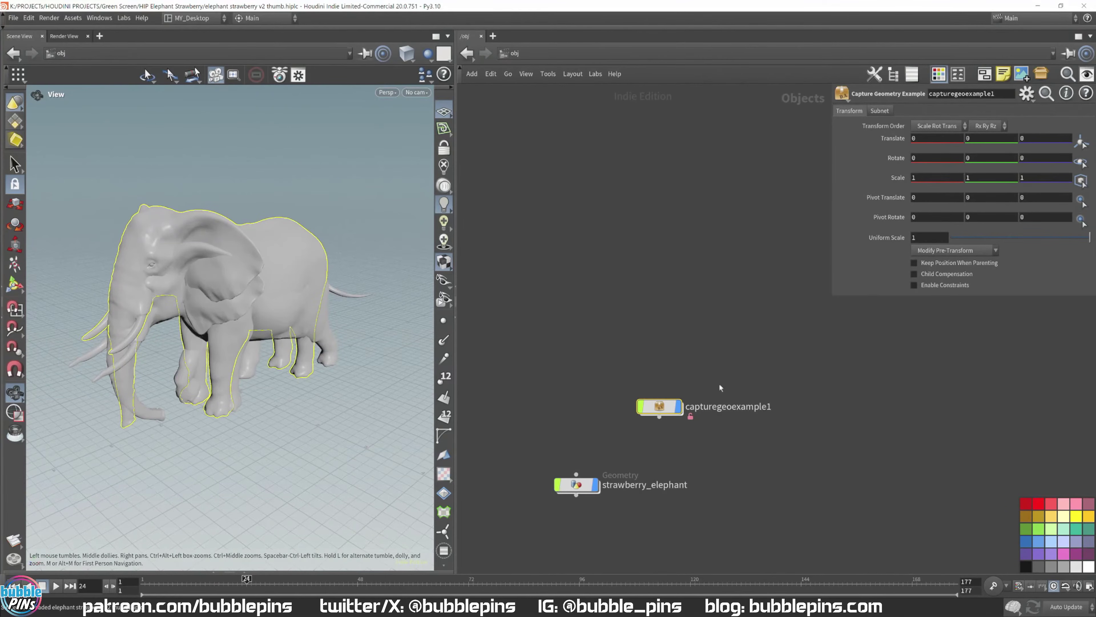
Step: Hide capturegeoexample1 and enter the lopnet network inside strawberry_elephant
{"action": "left_click", "coordinate": [679, 406]}
{"action": "middle_click_drag", "start_coordinate": [655, 461], "coordinate": [670, 410]}
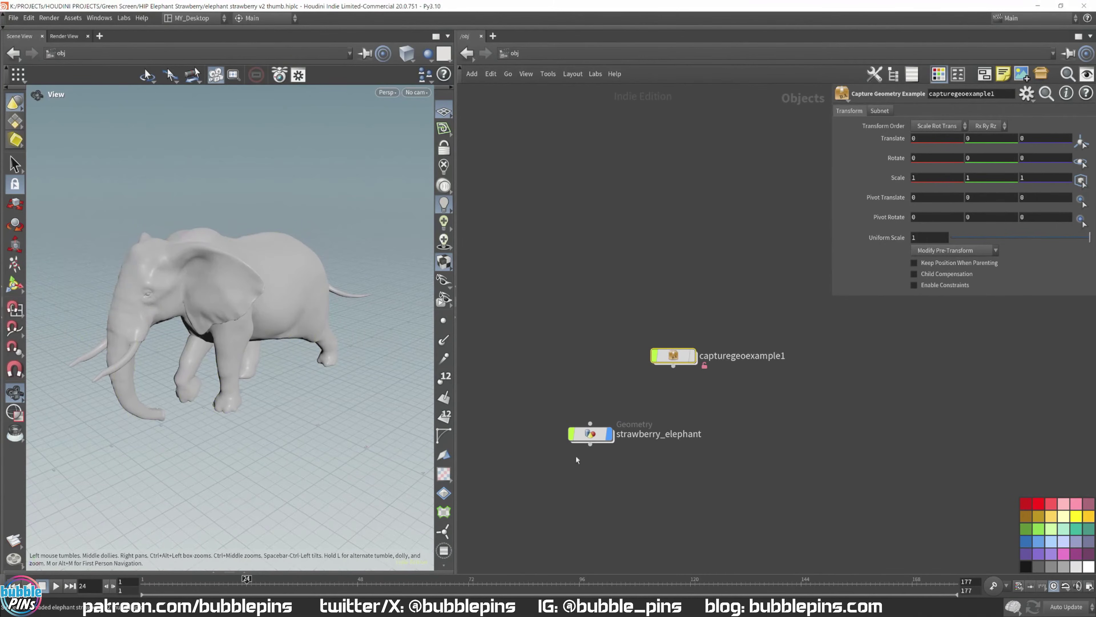
{"action": "double_click", "coordinate": [594, 435]}
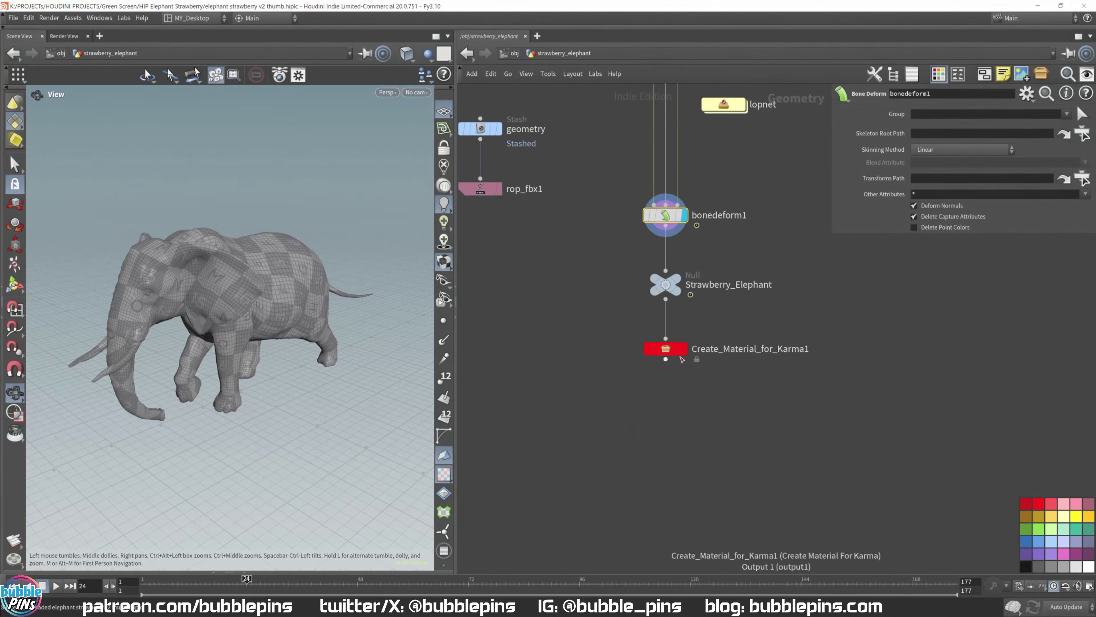
{"action": "double_click", "coordinate": [711, 247]}
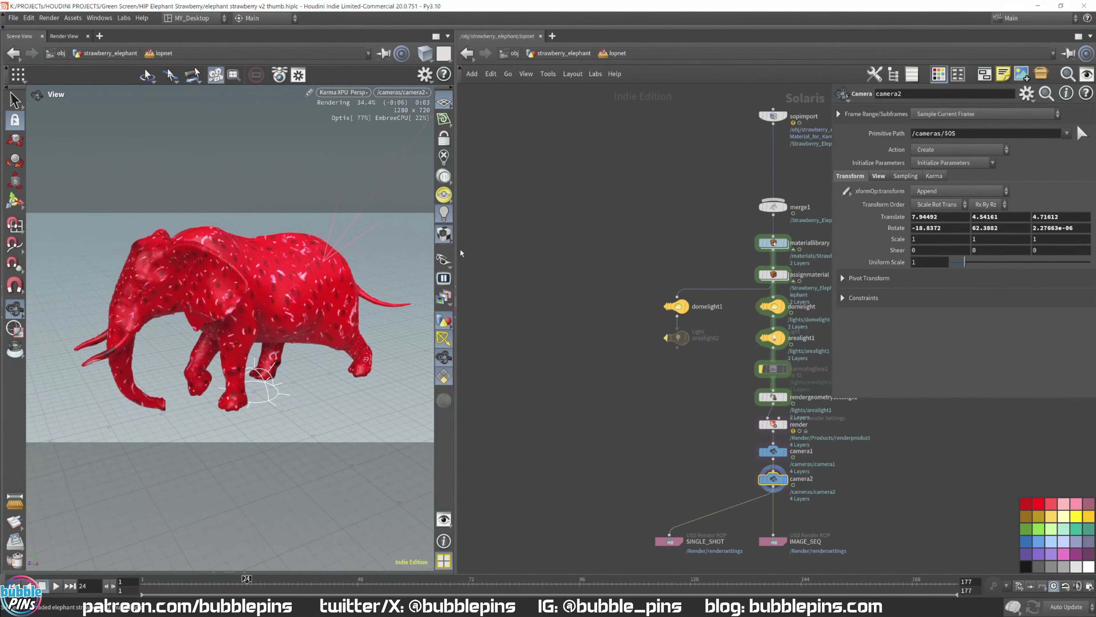
Step: Examine the strawberry elephant's Karma render from another angle in a widened viewport, then narrow the viewport again
{"action": "left_click_drag", "start_coordinate": [456, 252], "coordinate": [654, 256]}
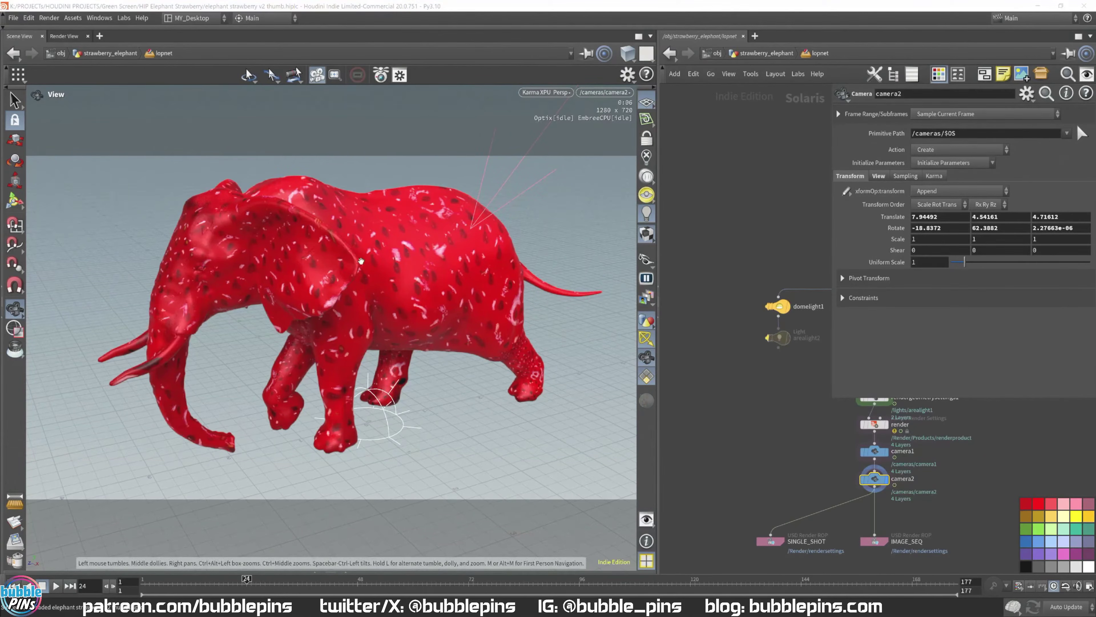
{"action": "left_click", "coordinate": [360, 308]}
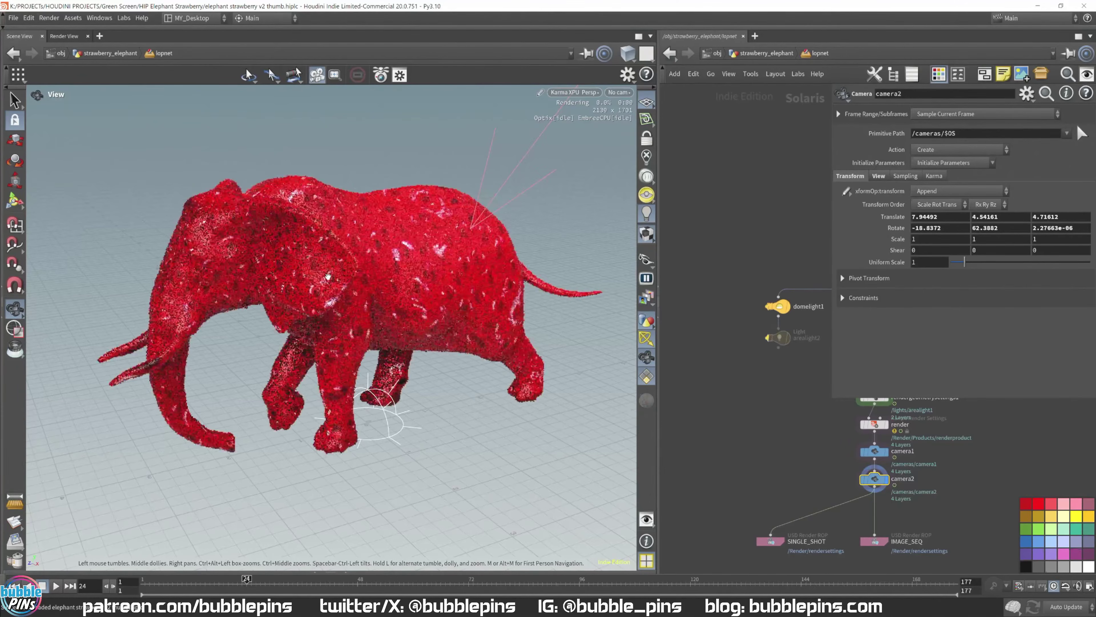
{"action": "right_click_drag", "start_coordinate": [329, 273], "coordinate": [329, 260]}
{"action": "left_click_drag", "start_coordinate": [329, 260], "coordinate": [393, 286]}
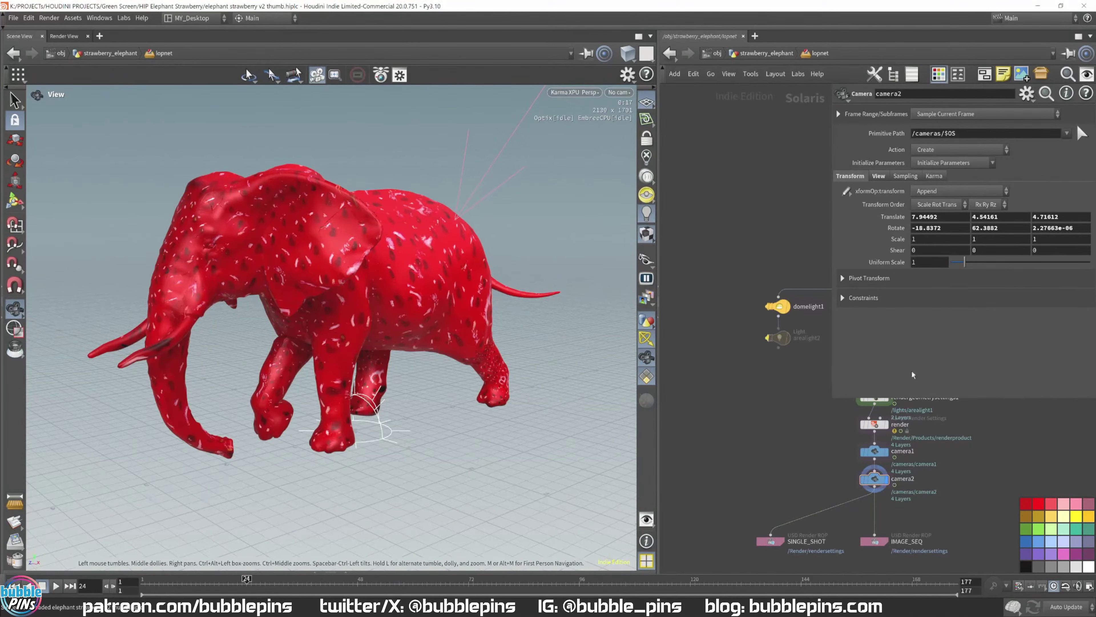
{"action": "left_click_drag", "start_coordinate": [658, 214], "coordinate": [560, 220]}
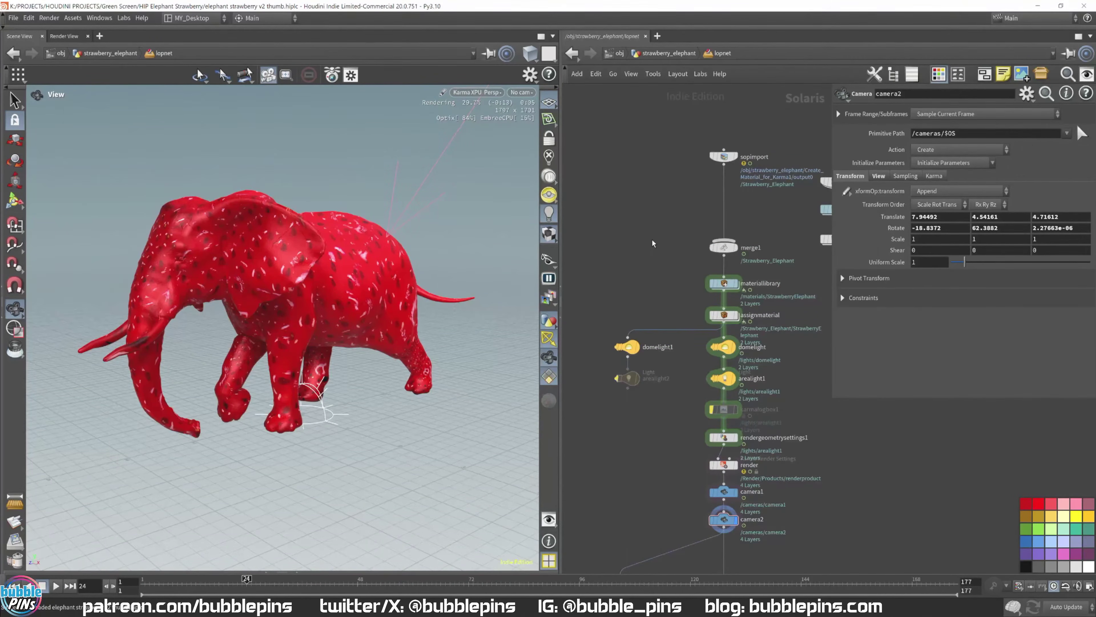
Step: Leave the lopnet for object level, view the source elephant in capturegeoexample1's capture_geometry_example network, and return to object level
{"action": "left_click", "coordinate": [669, 56]}
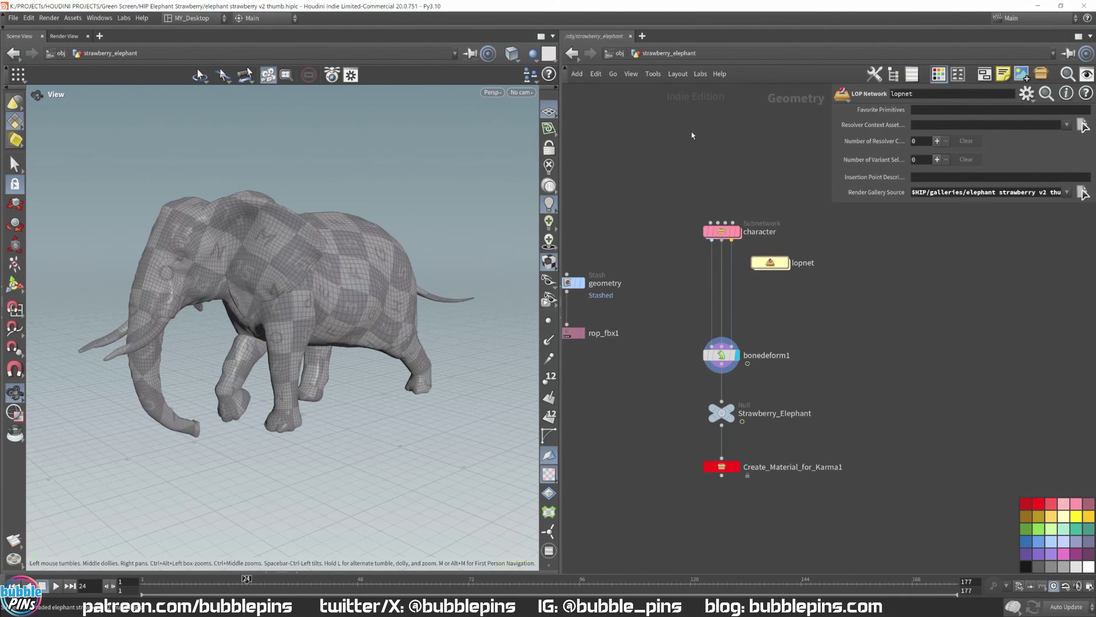
{"action": "middle_click_drag", "start_coordinate": [709, 149], "coordinate": [777, 189]}
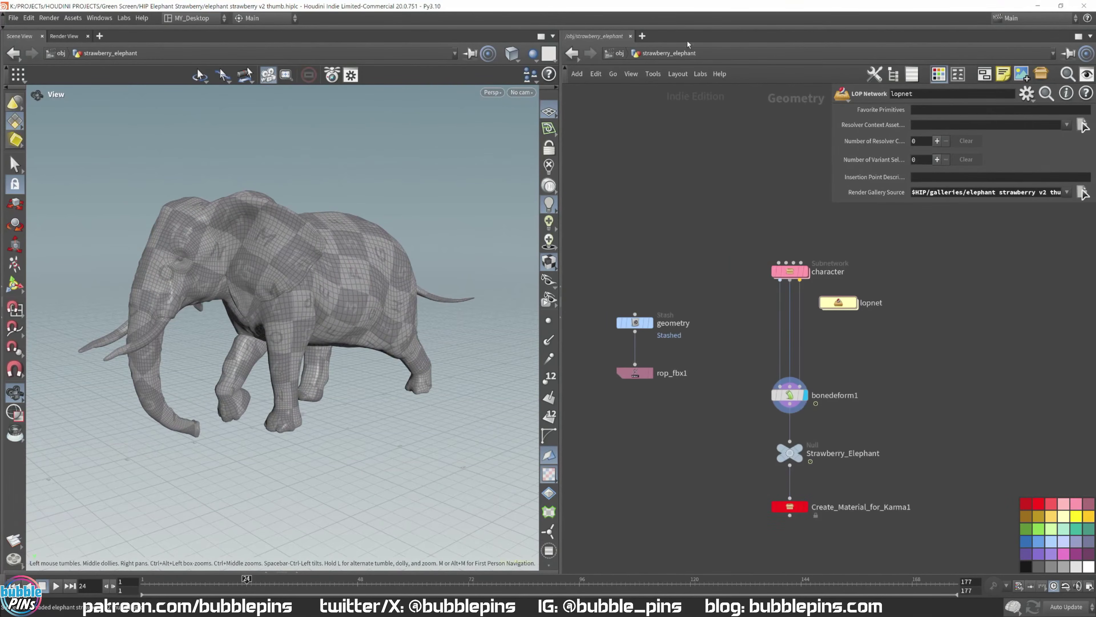
{"action": "left_click", "coordinate": [618, 53]}
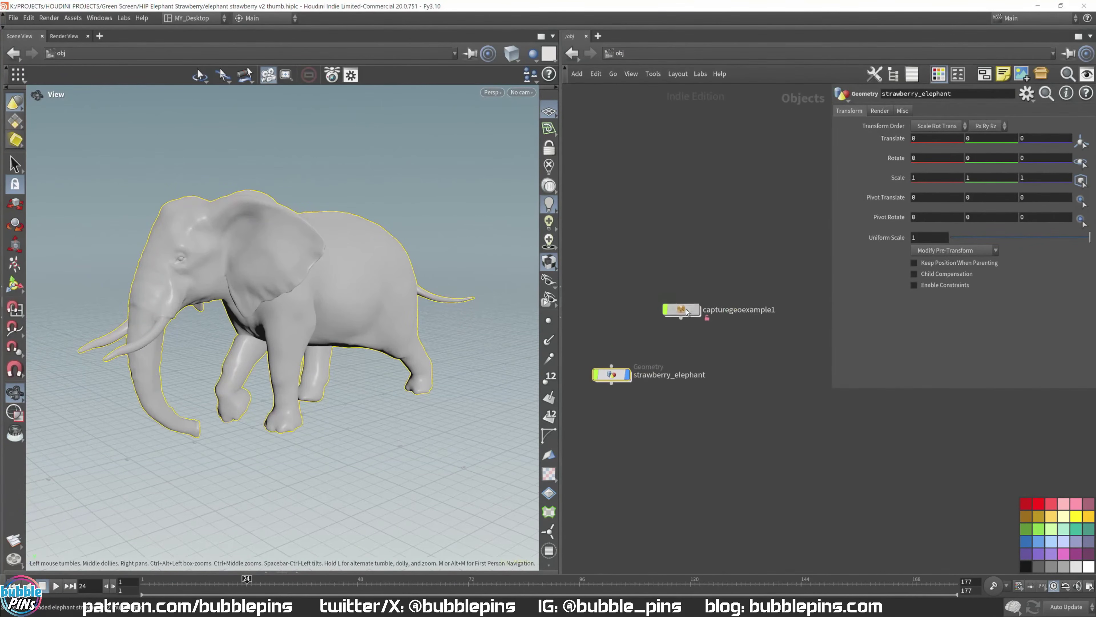
{"action": "double_click", "coordinate": [687, 310]}
{"action": "double_click", "coordinate": [623, 262]}
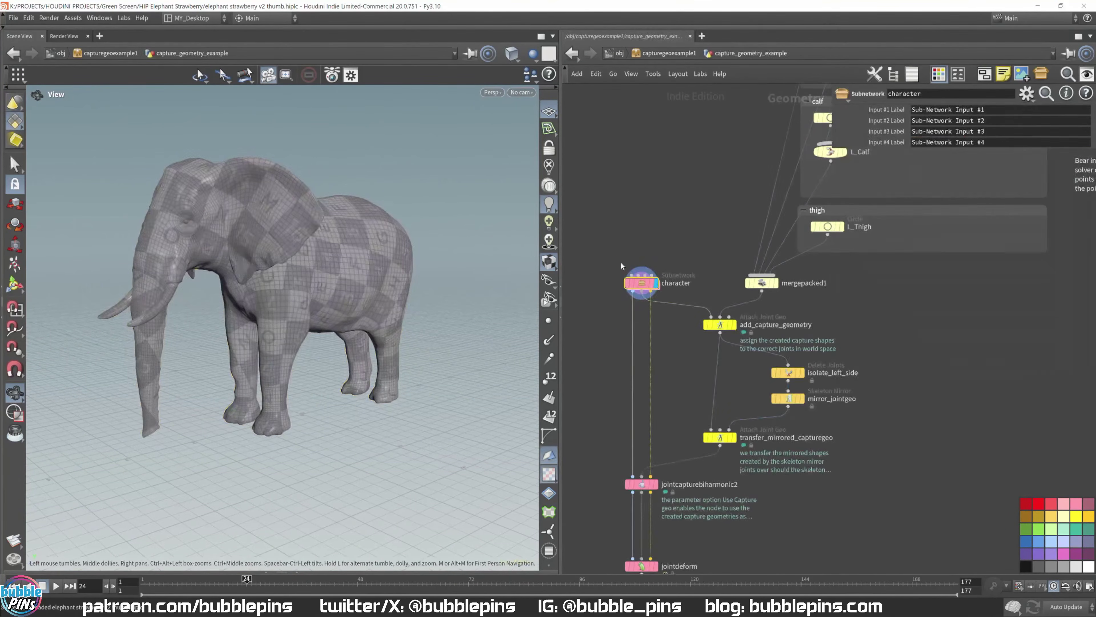
{"action": "left_click", "coordinate": [657, 54]}
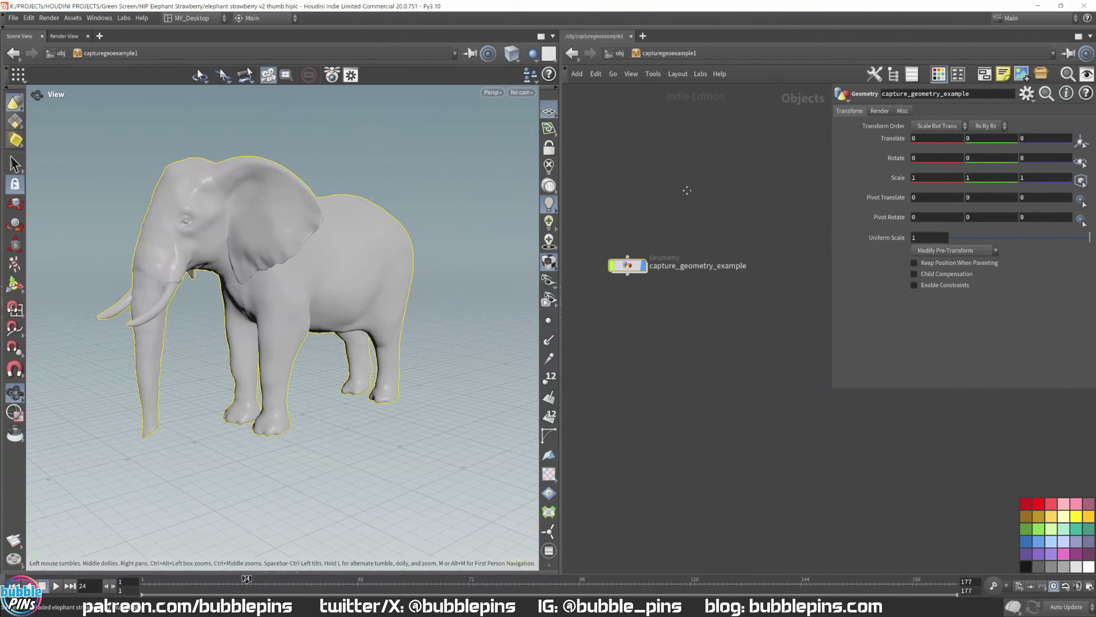
{"action": "key", "text": "h"}
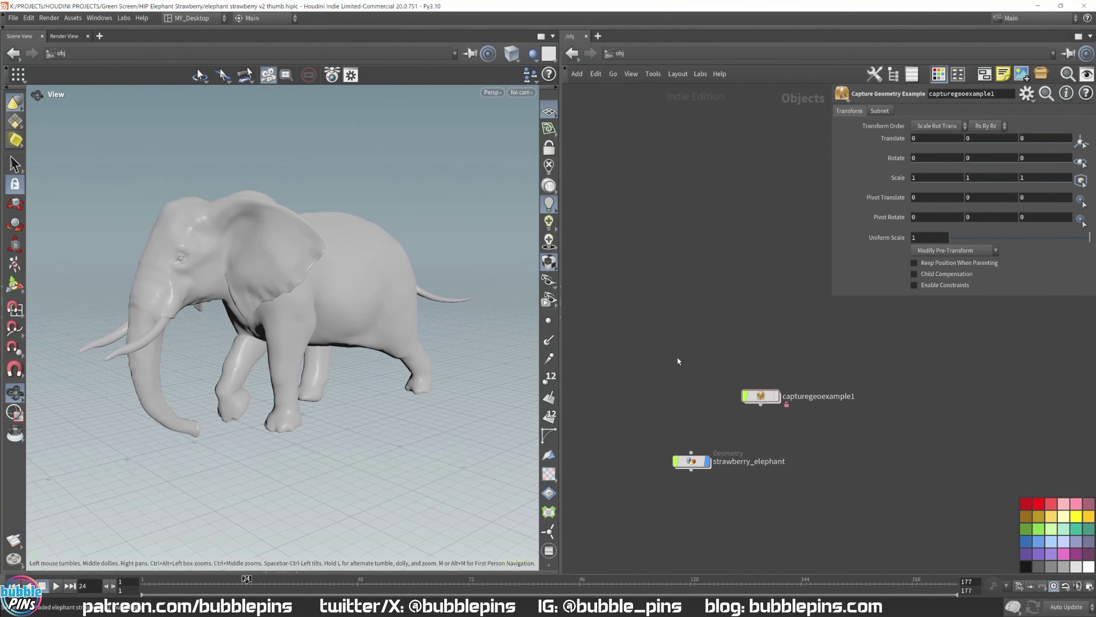
Step: Add a Geometry object at object level and enter its empty network
{"action": "key", "text": "Tab"}
{"action": "key", "text": "Return"}
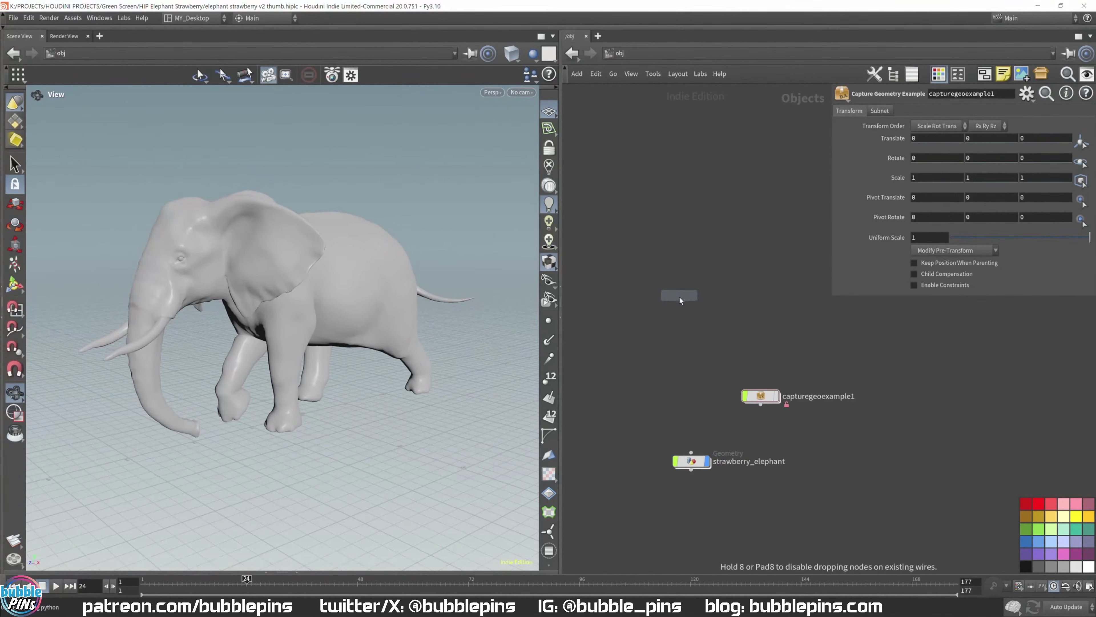
{"action": "left_click", "coordinate": [687, 298]}
{"action": "double_click", "coordinate": [689, 296]}
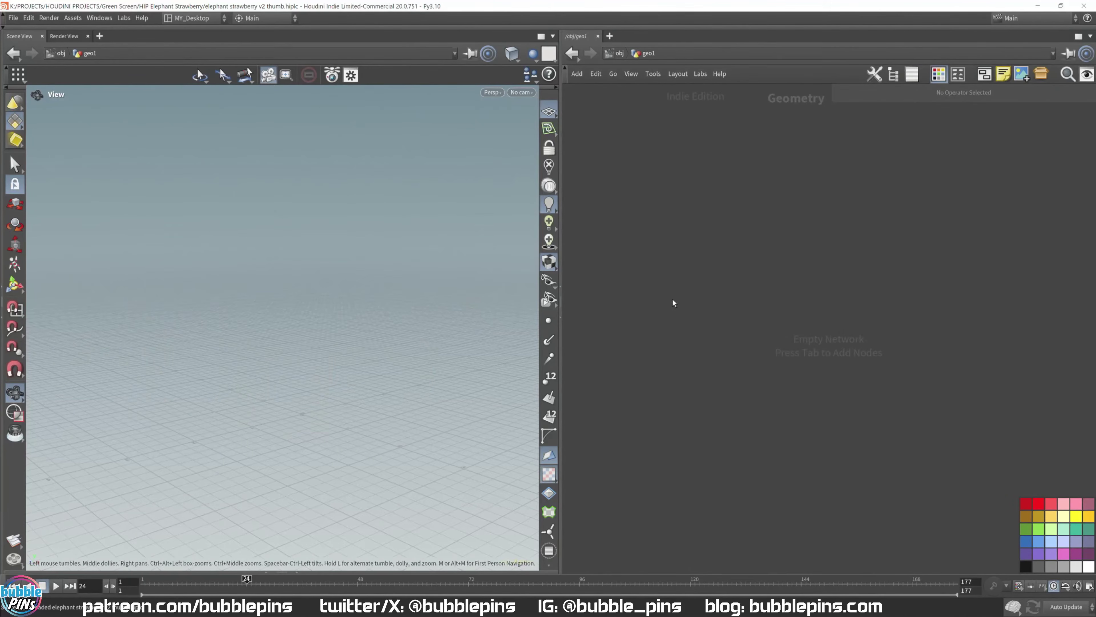
{"action": "key", "text": "Tab"}
{"action": "type", "text": "joint cap"}
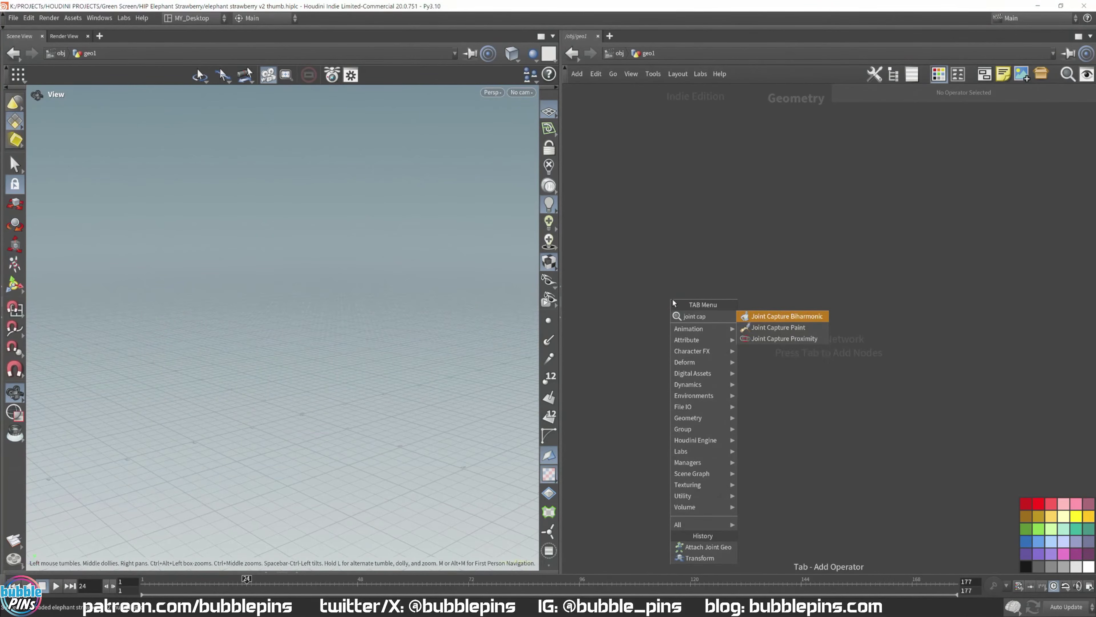
{"action": "key", "text": "BackSpace"}
{"action": "key", "text": "BackSpace"}
{"action": "key", "text": "BackSpace"}
{"action": "key", "text": "BackSpace"}
{"action": "key", "text": "BackSpace"}
{"action": "key", "text": "BackSpace"}
{"action": "key", "text": "BackSpace"}
{"action": "key", "text": "BackSpace"}
{"action": "key", "text": "BackSpace"}
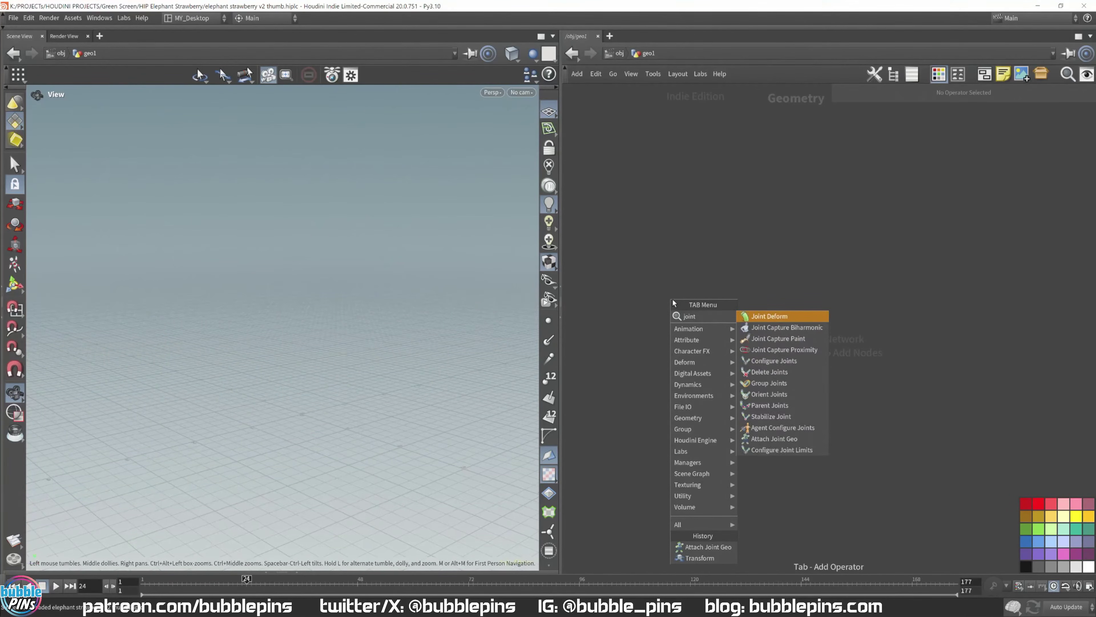
{"action": "type", "text": "joint"}
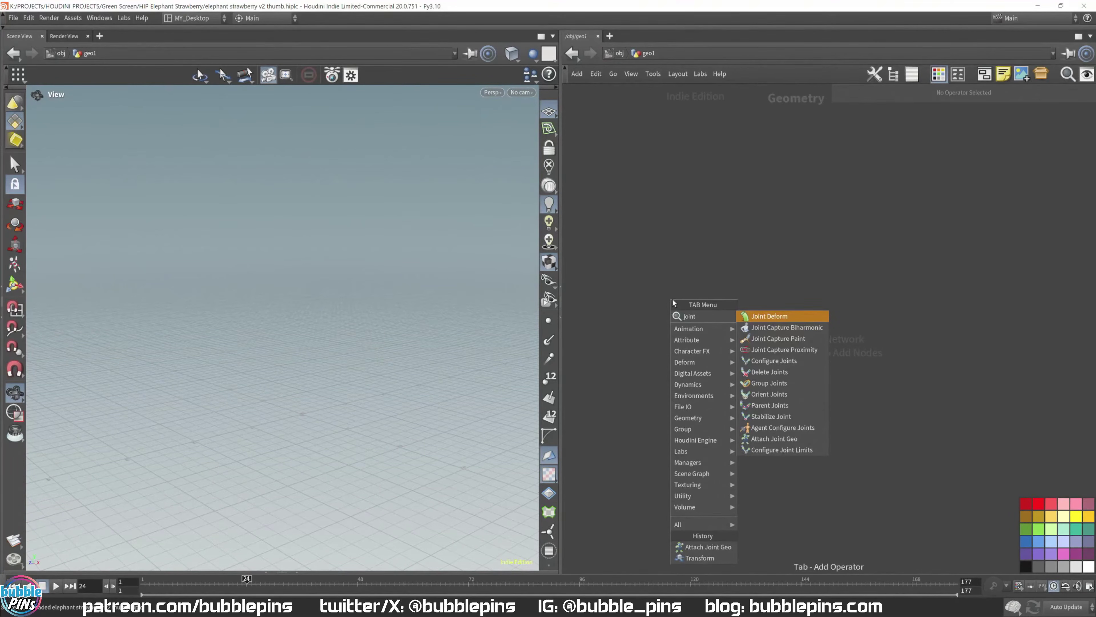
{"action": "type", "text": " c"}
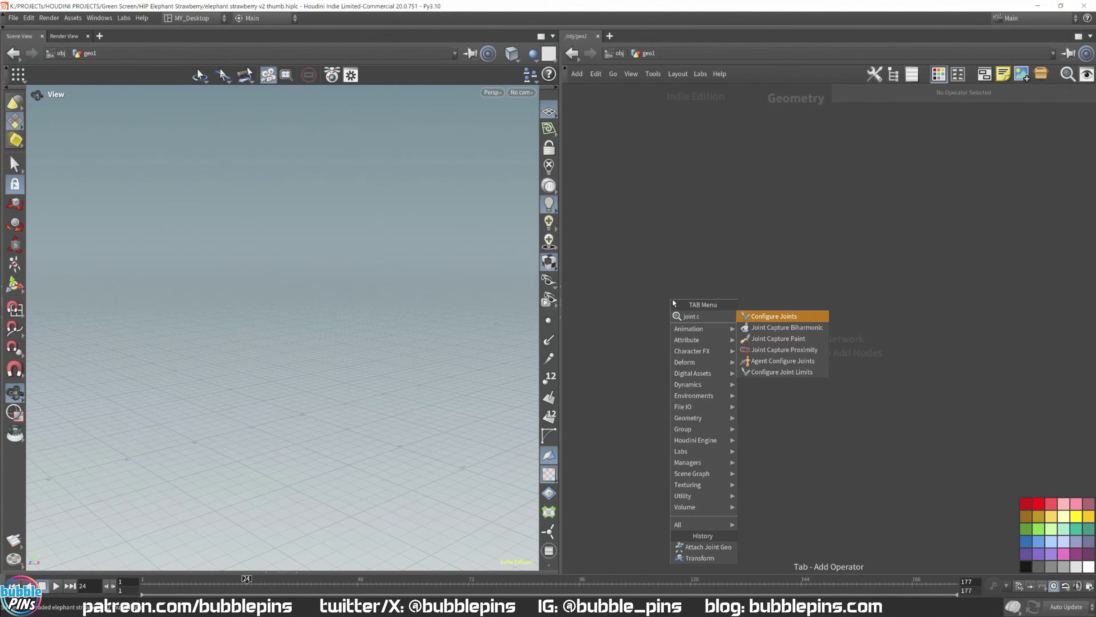
{"action": "left_click", "coordinate": [640, 236]}
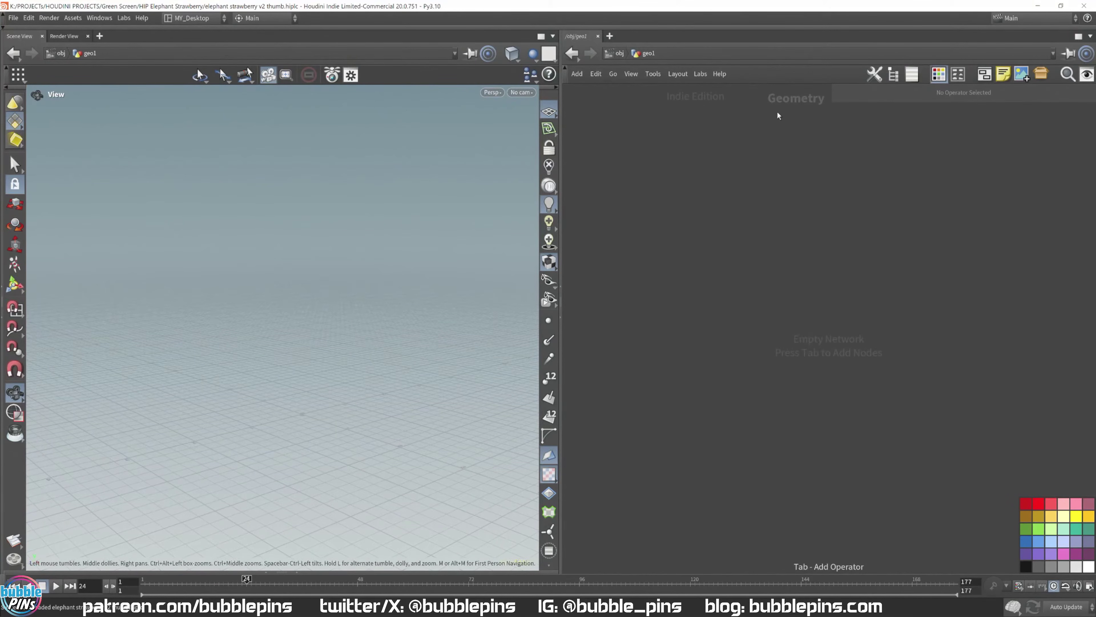
Step: Check the Attach Joint Geo nodes in capturegeoexample1's capture_geometry_example network and return to object level
{"action": "left_click", "coordinate": [620, 53]}
{"action": "double_click", "coordinate": [761, 396]}
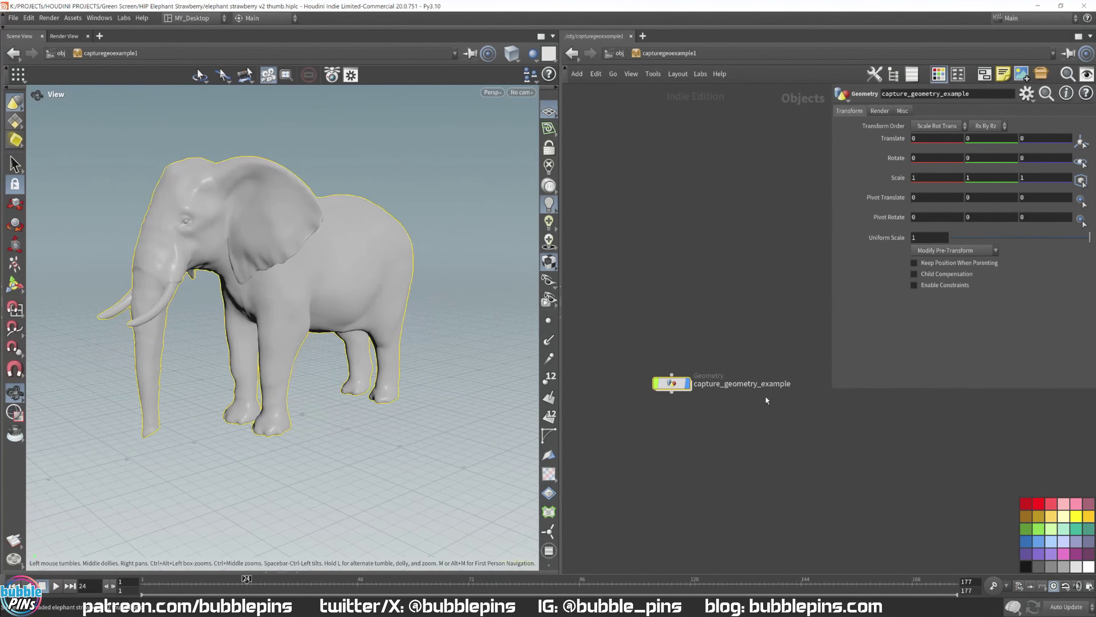
{"action": "double_click", "coordinate": [667, 383]}
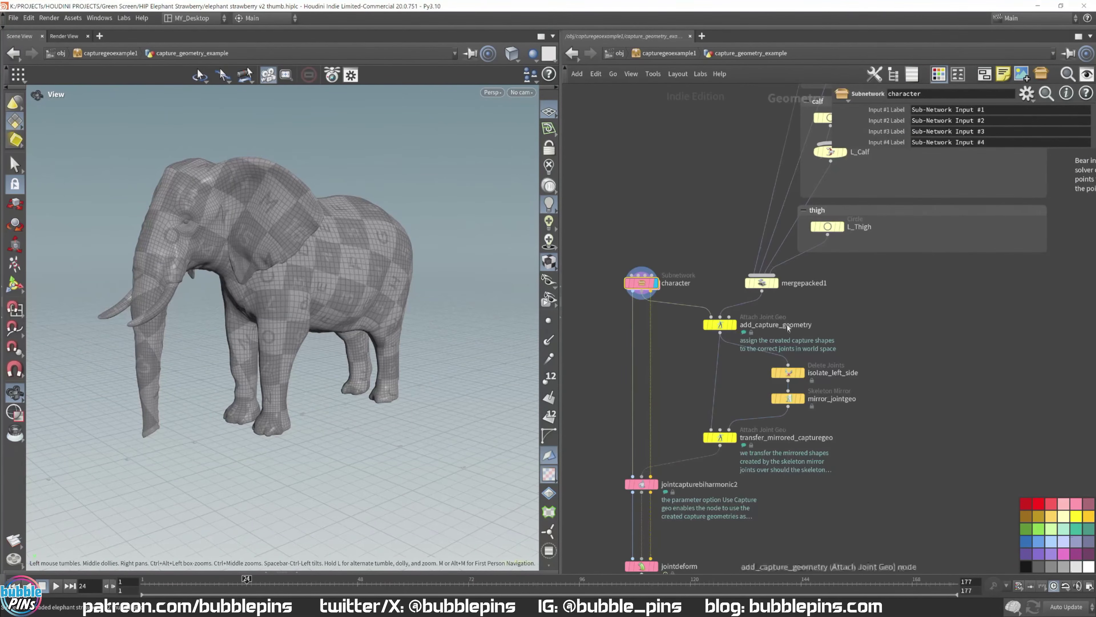
{"action": "scroll", "coordinate": [808, 360], "scroll_direction": "up", "scroll_amount": 2}
{"action": "middle_click_drag", "start_coordinate": [899, 449], "coordinate": [901, 389]}
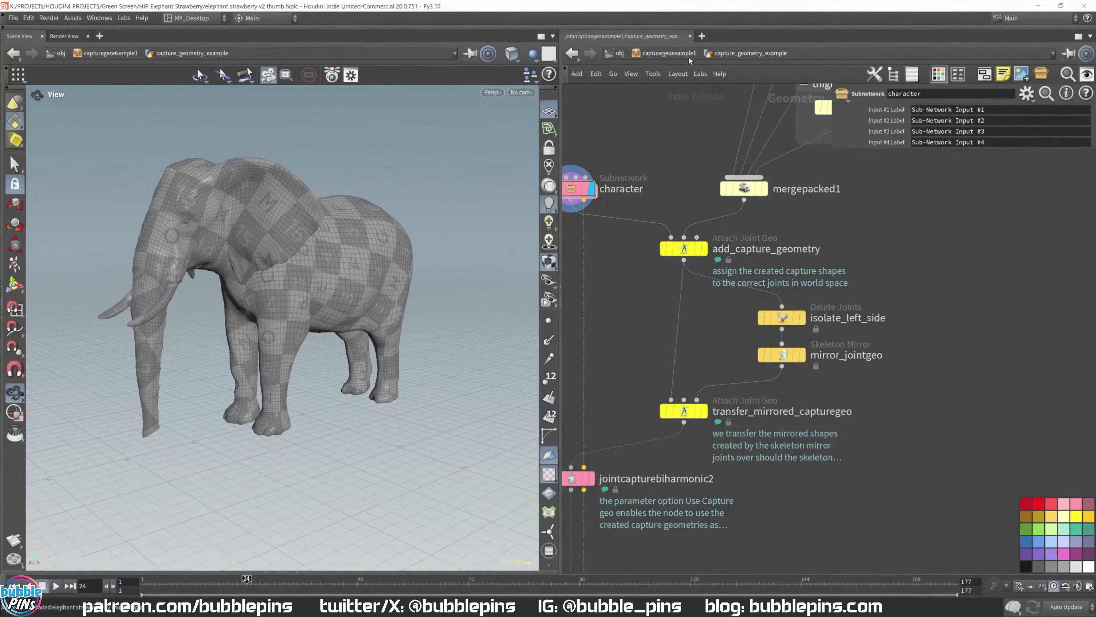
{"action": "left_click", "coordinate": [664, 52]}
{"action": "left_click", "coordinate": [618, 53]}
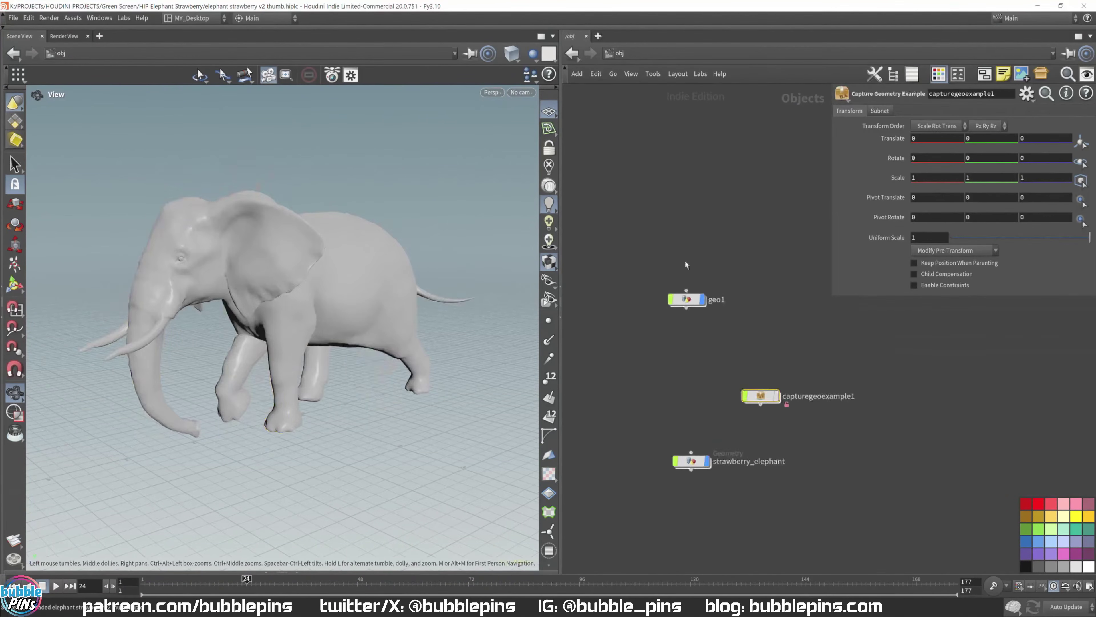
Step: Add an Attach Joint Geo node inside the geo1 network
{"action": "double_click", "coordinate": [690, 299]}
{"action": "key", "text": "Tab"}
{"action": "type", "text": "joint geo"}
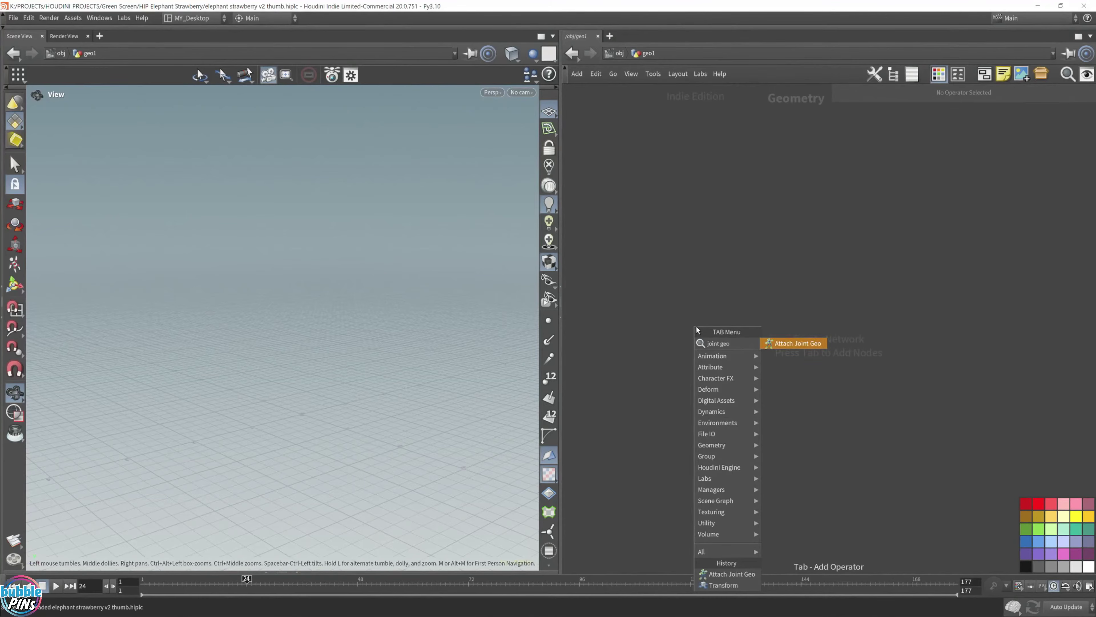
{"action": "key", "text": "Return"}
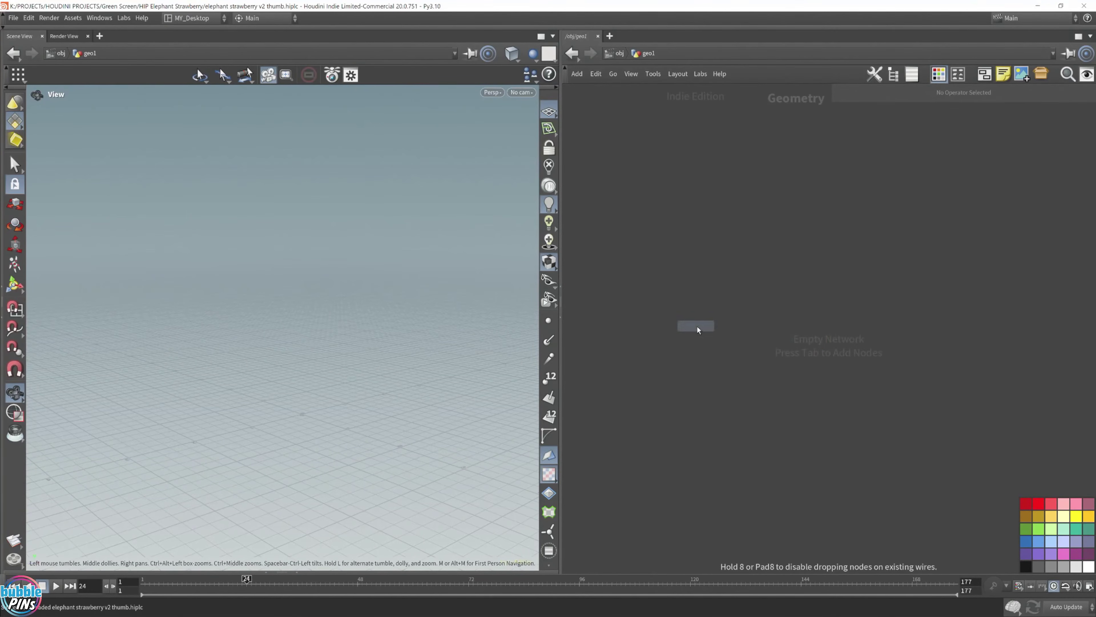
{"action": "left_click", "coordinate": [697, 326]}
{"action": "left_click_drag", "start_coordinate": [724, 270], "coordinate": [671, 385]}
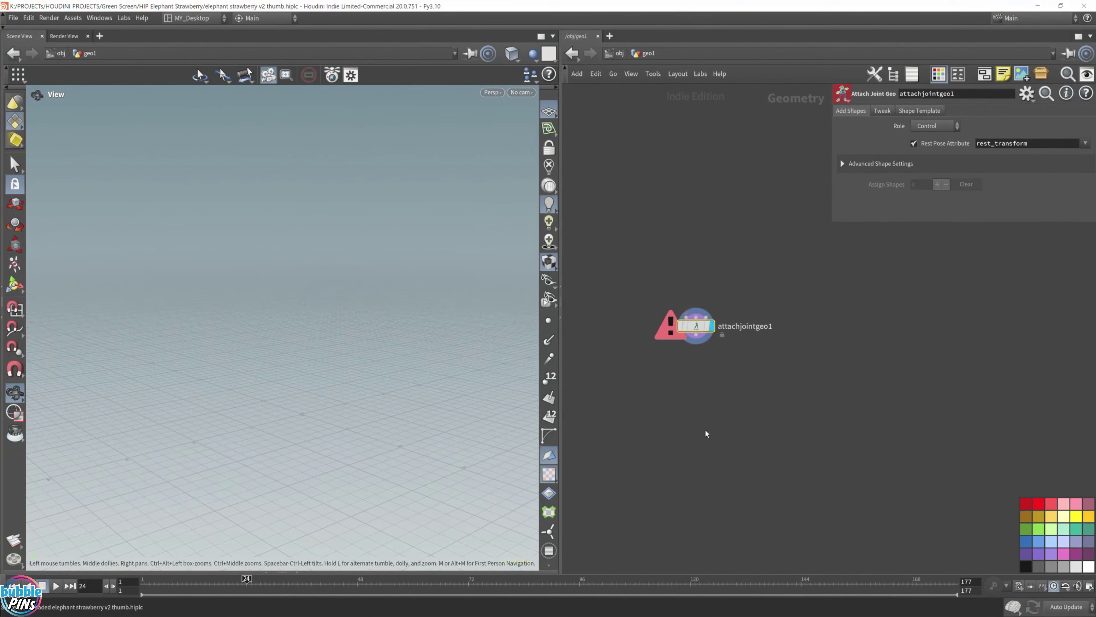
Step: Look up the capturegeoexample entry in the Attach Joint Geo help's examples, close the help, and return to object level
{"action": "left_click", "coordinate": [1085, 94]}
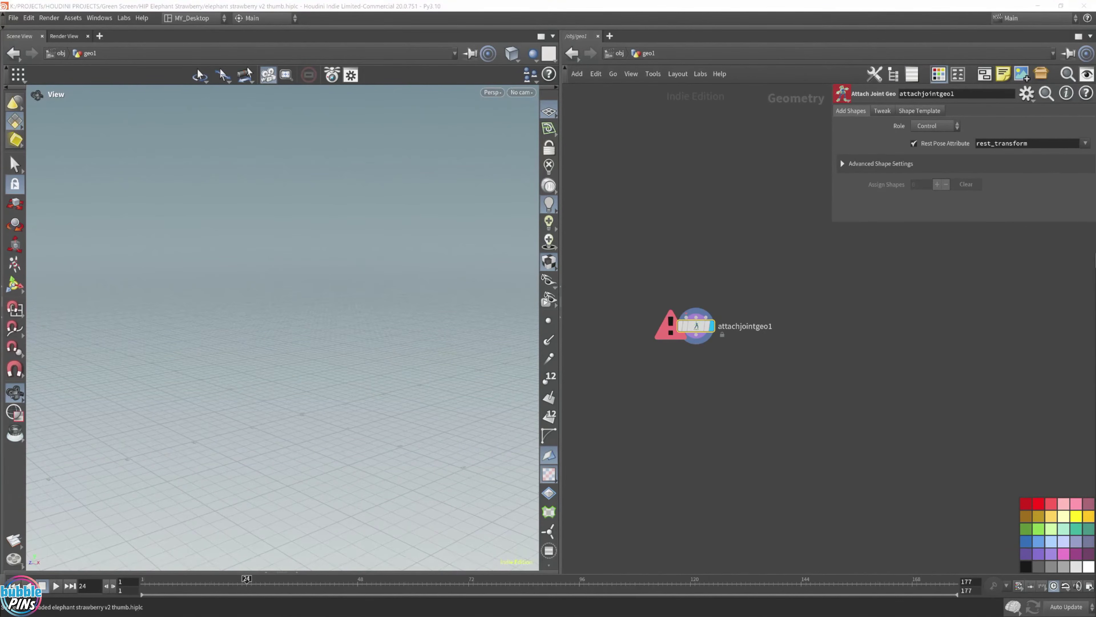
{"action": "left_click_drag", "start_coordinate": [707, 151], "coordinate": [289, 122]}
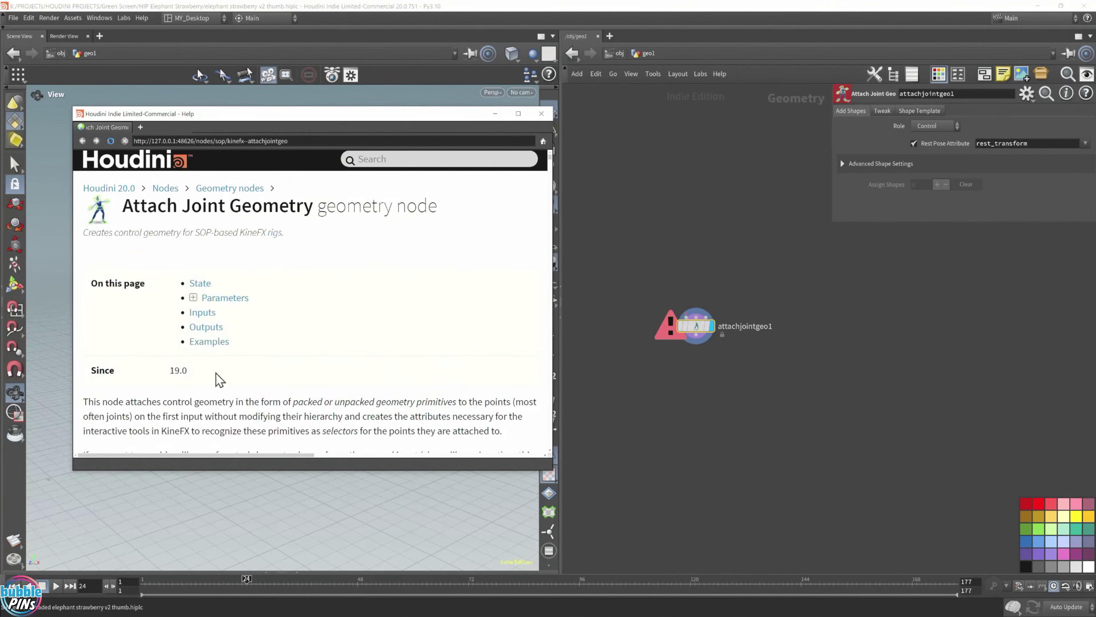
{"action": "left_click", "coordinate": [209, 345]}
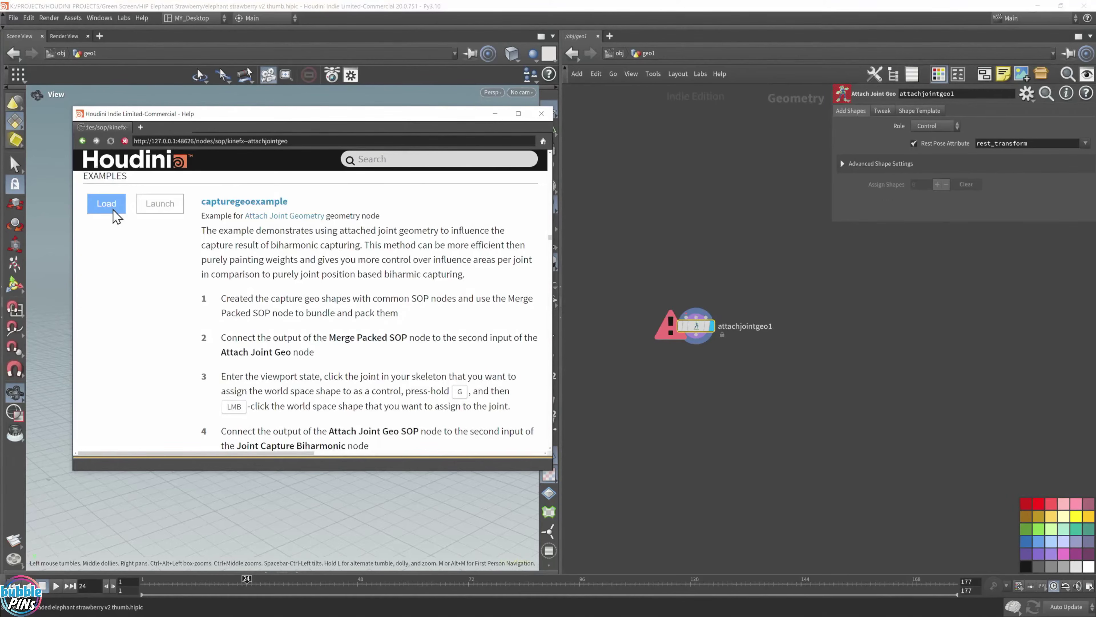
{"action": "left_click", "coordinate": [541, 114]}
{"action": "left_click", "coordinate": [621, 53]}
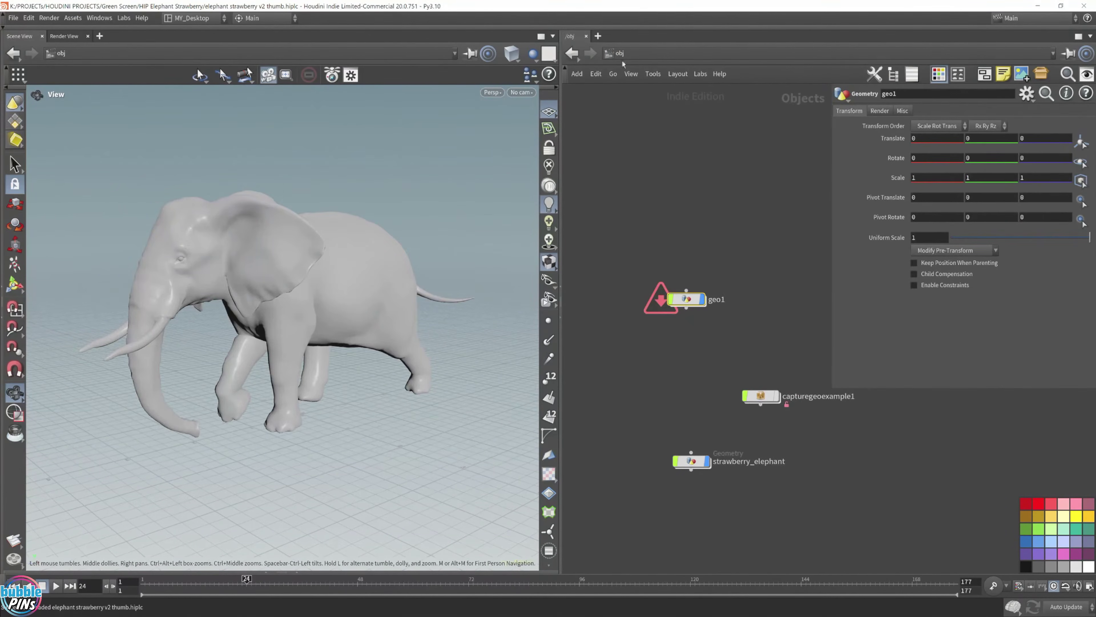
Step: Delete the geo1 object from the object-level network
{"action": "mouse_move", "coordinate": [287, 287]}
{"action": "left_mouse_down"}
{"action": "mouse_move", "coordinate": [347, 248]}
{"action": "mouse_move", "coordinate": [295, 287]}
{"action": "left_mouse_up"}
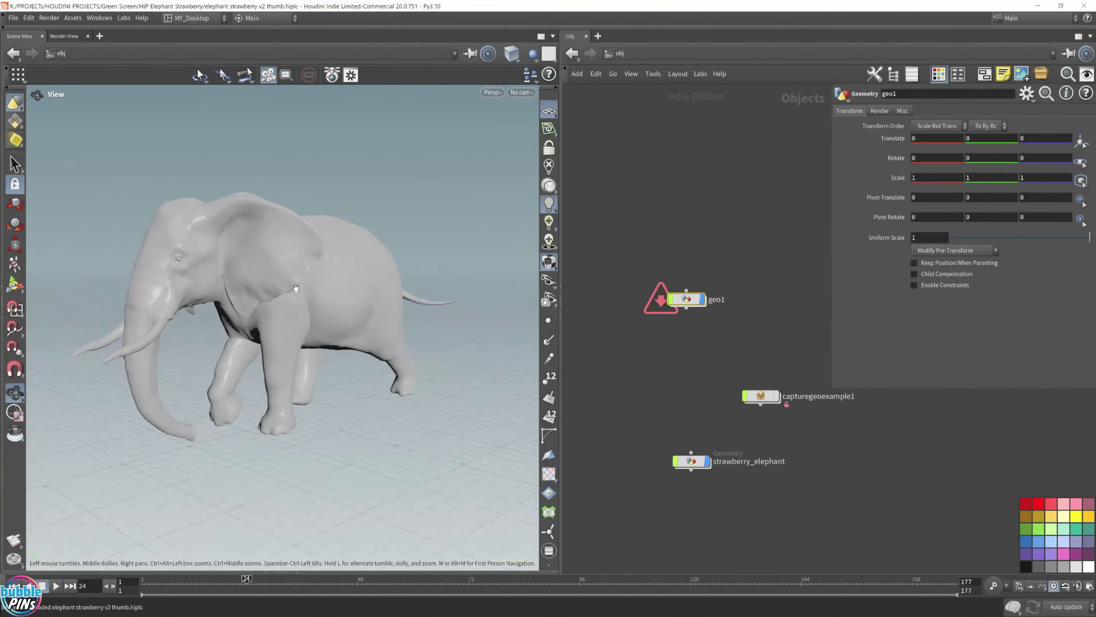
{"action": "left_click_drag", "start_coordinate": [722, 271], "coordinate": [599, 350]}
{"action": "key", "text": "Delete"}
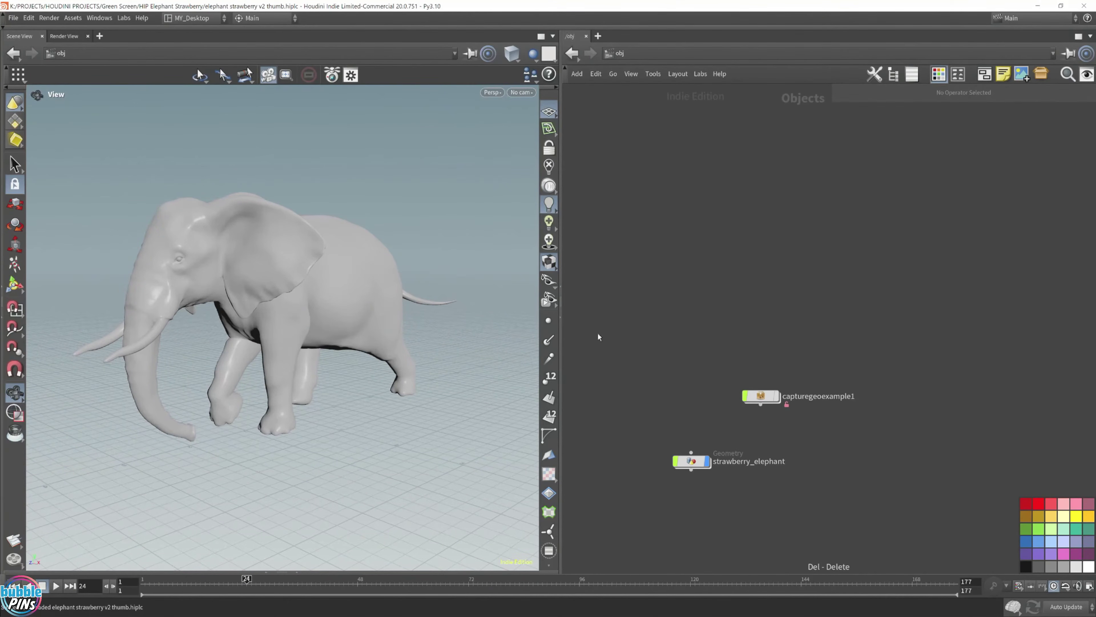
Step: Open the strawberry_elephant network and play the animation to preview the elephant's walk, stopping at frame 128
{"action": "mouse_move", "coordinate": [690, 465]}
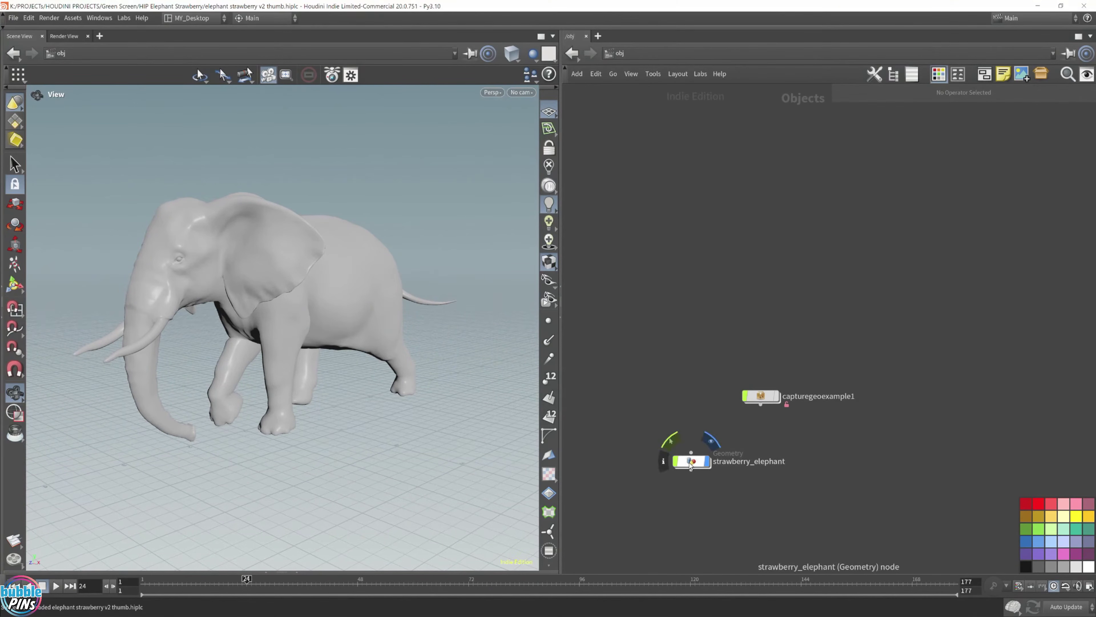
{"action": "double_click", "coordinate": [689, 463]}
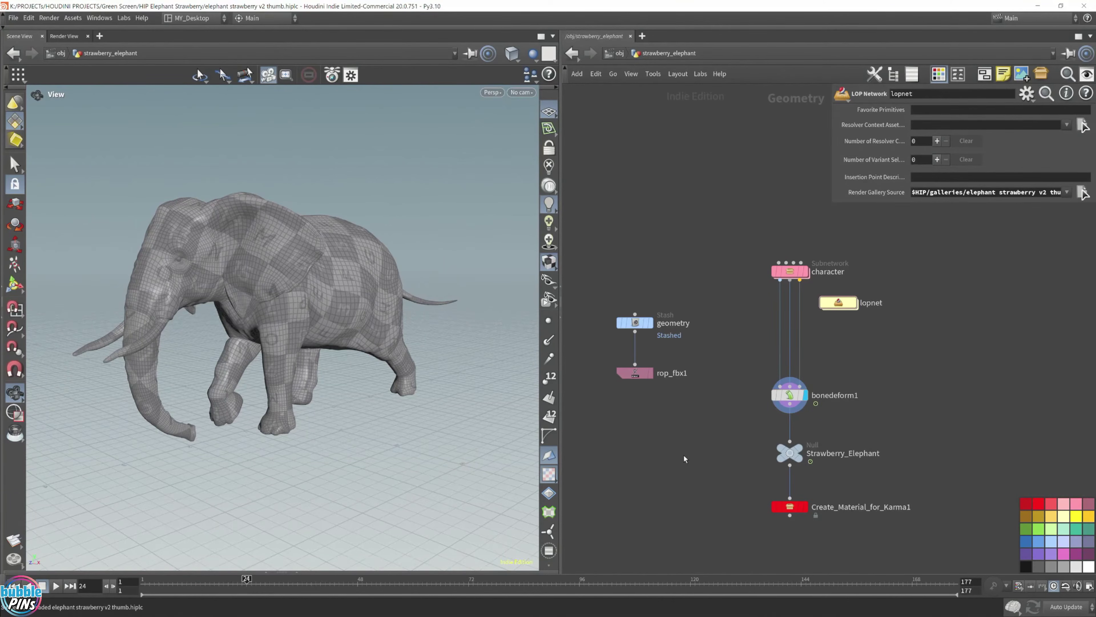
{"action": "key", "text": "Up"}
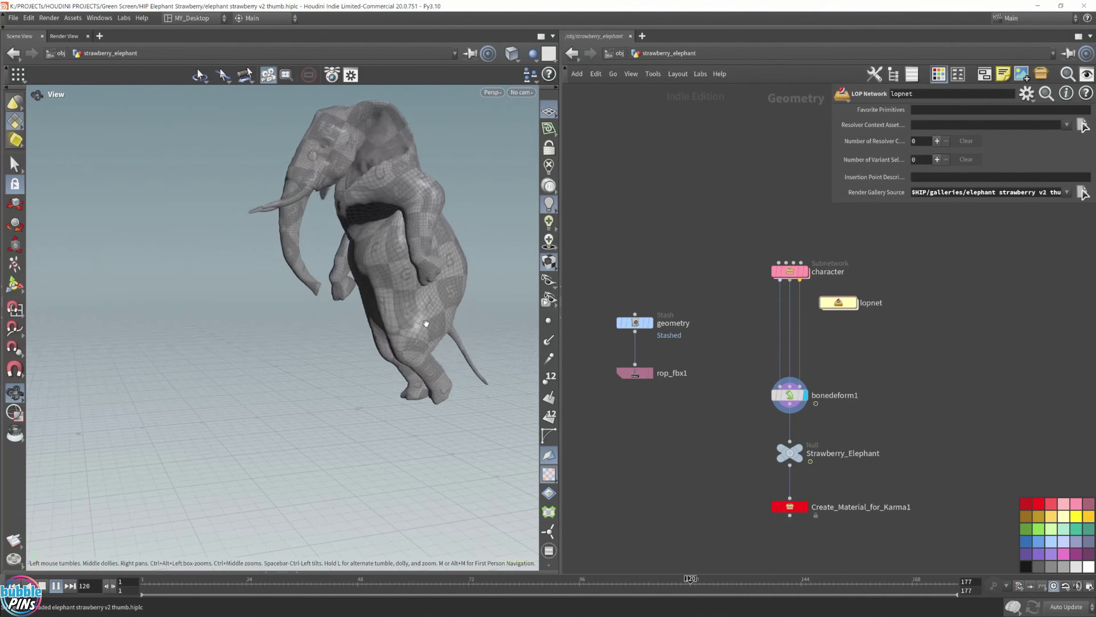
{"action": "key", "text": "Up"}
Step: Open the lopnet in strawberry_elephant and inspect the Karma XPU render of the elephant from several angles
{"action": "double_click", "coordinate": [838, 302]}
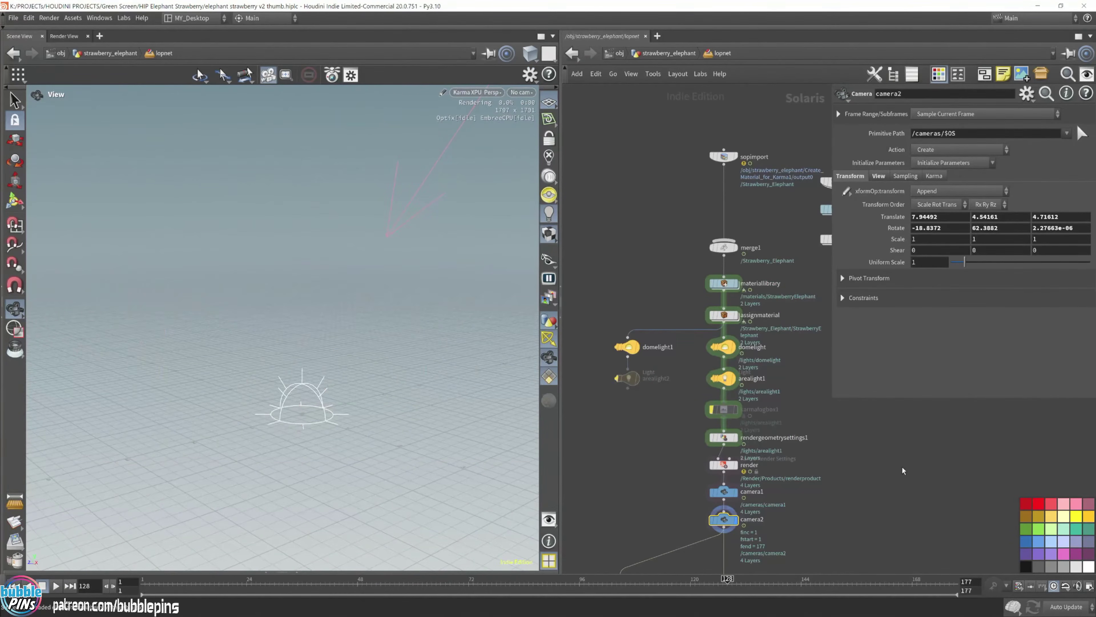
{"action": "left_click_drag", "start_coordinate": [314, 185], "coordinate": [396, 273]}
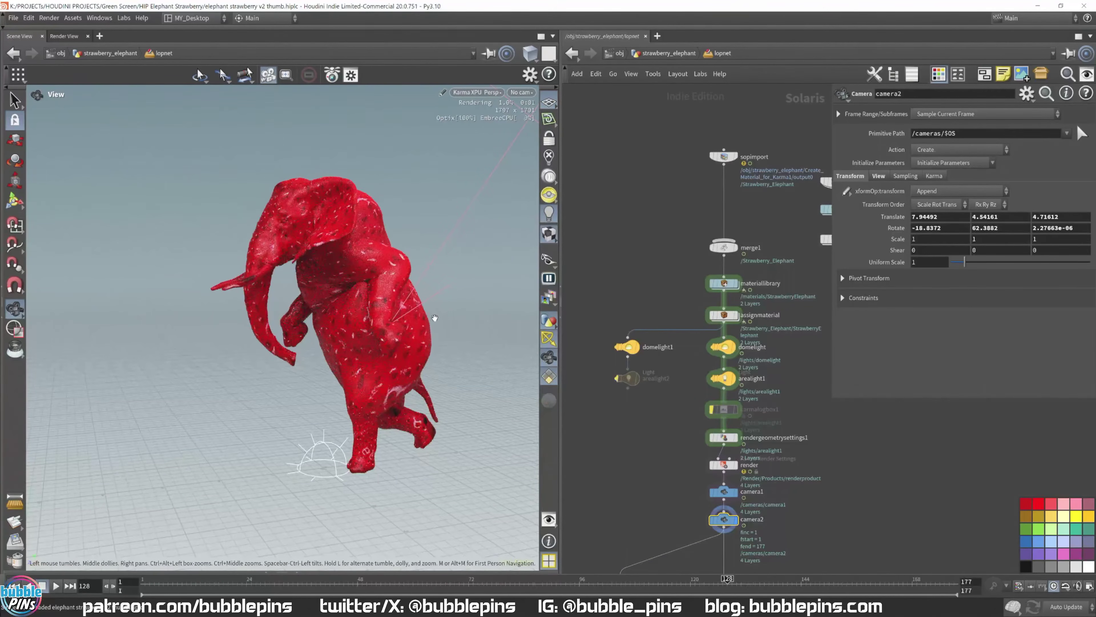
{"action": "left_click_drag", "start_coordinate": [435, 315], "coordinate": [329, 338]}
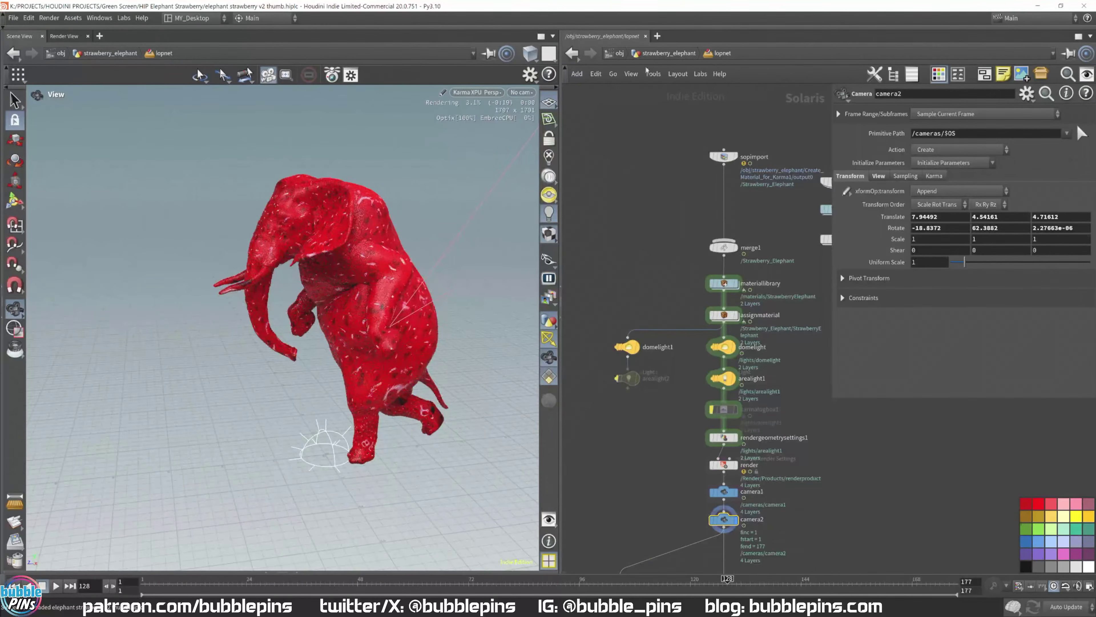
Step: Return to the object level and open the capture_geometry_example network inside capturegeoexample1
{"action": "left_click", "coordinate": [664, 55]}
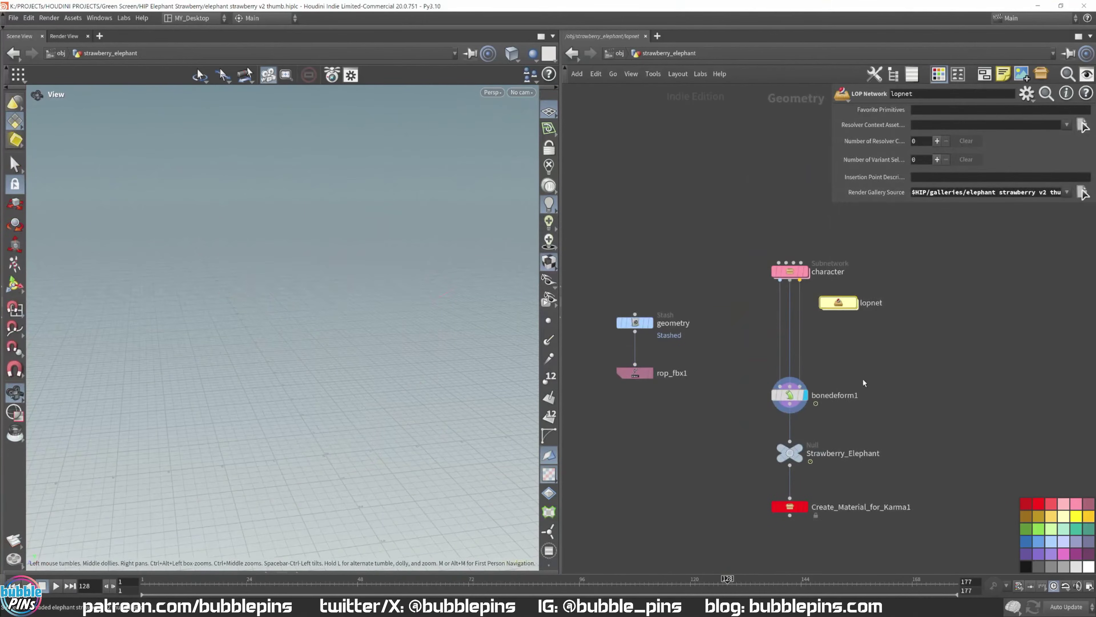
{"action": "left_click", "coordinate": [619, 53]}
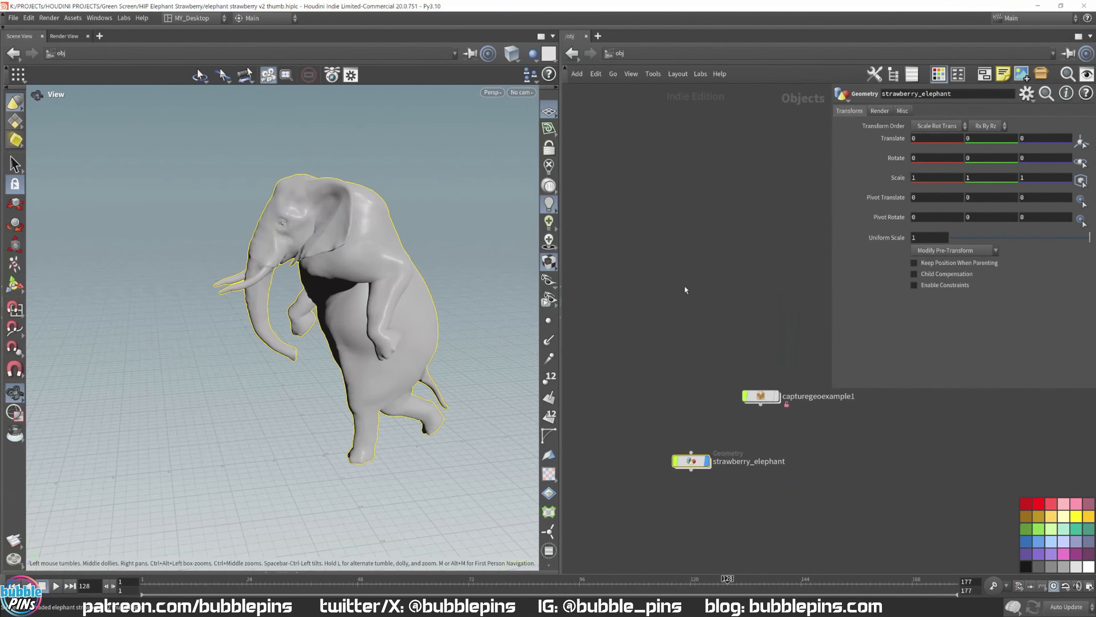
{"action": "double_click", "coordinate": [669, 308]}
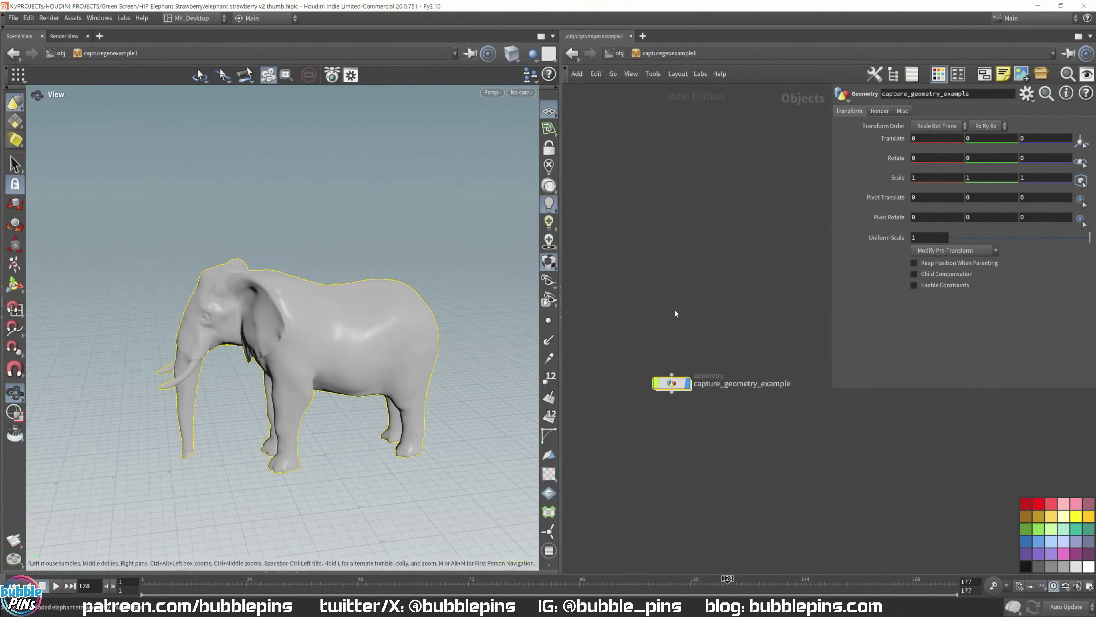
{"action": "double_click", "coordinate": [672, 385]}
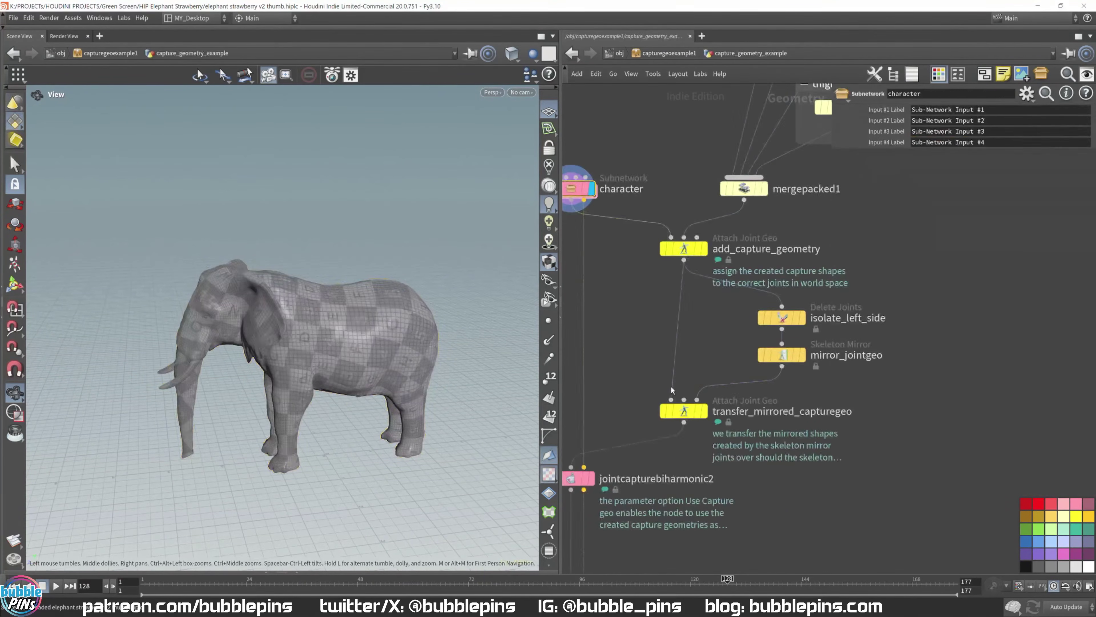
Step: Display the jointdeform node and scrub the timeline to frame 23 to view the deformed elephant
{"action": "middle_click_drag", "start_coordinate": [730, 335], "coordinate": [764, 527]}
{"action": "middle_click_drag", "start_coordinate": [971, 396], "coordinate": [1052, 370]}
{"action": "middle_click_drag", "start_coordinate": [673, 345], "coordinate": [696, 136]}
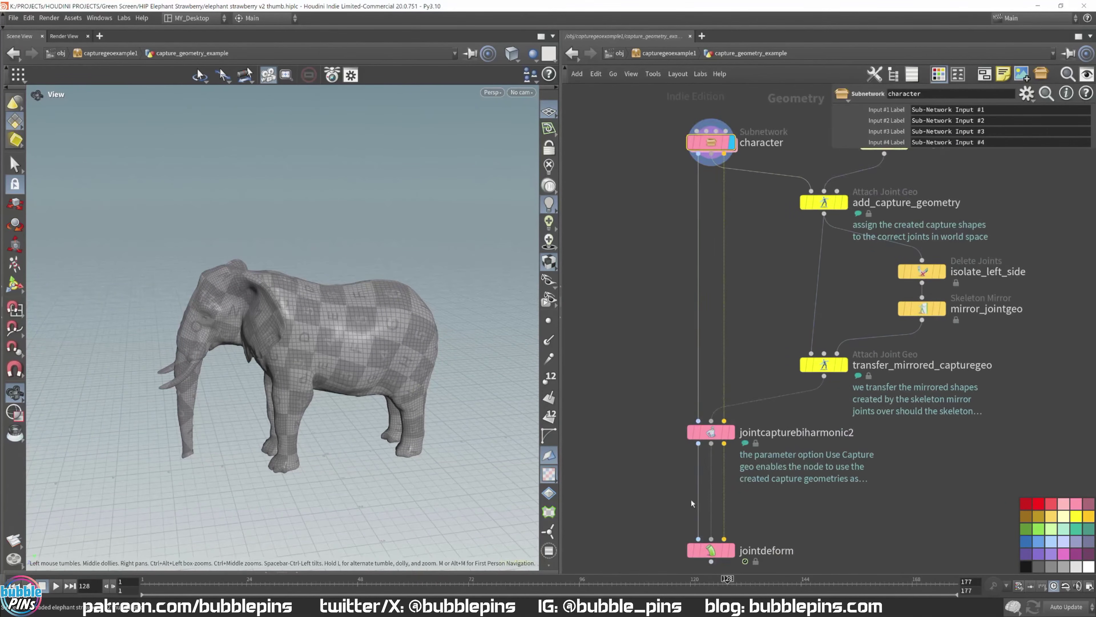
{"action": "middle_click_drag", "start_coordinate": [691, 503], "coordinate": [677, 445]}
{"action": "left_click", "coordinate": [718, 490]}
{"action": "left_click_drag", "start_coordinate": [217, 578], "coordinate": [242, 581]}
Step: Display the mergepacked1 node and examine the belly, head, calf and thigh capture shapes that feed it
{"action": "middle_click_drag", "start_coordinate": [772, 186], "coordinate": [671, 498]}
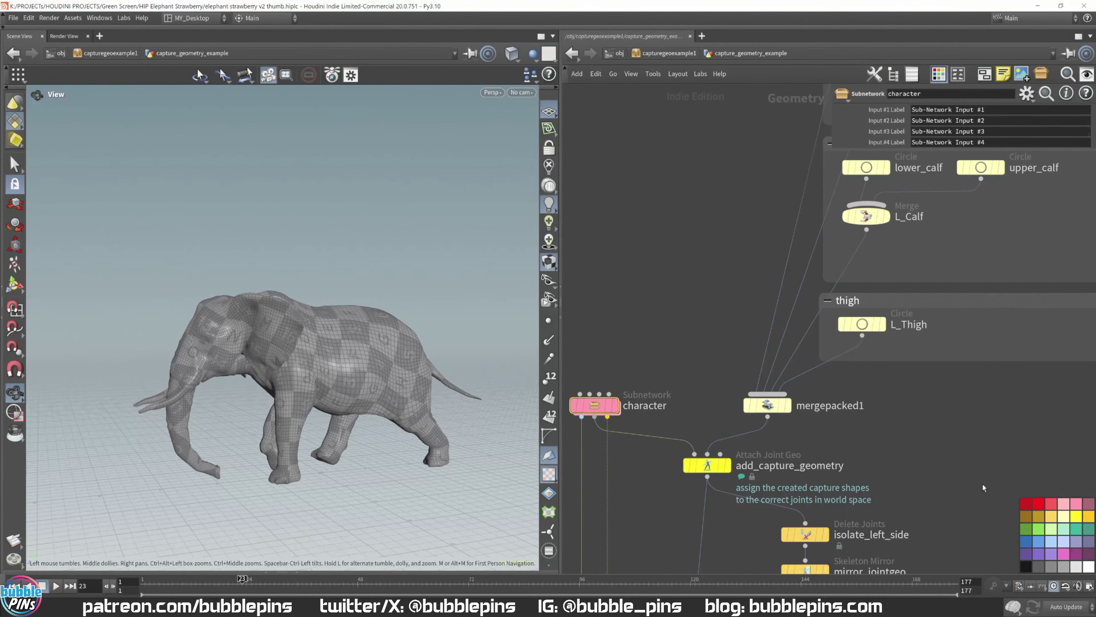
{"action": "middle_click_drag", "start_coordinate": [982, 482], "coordinate": [829, 546]}
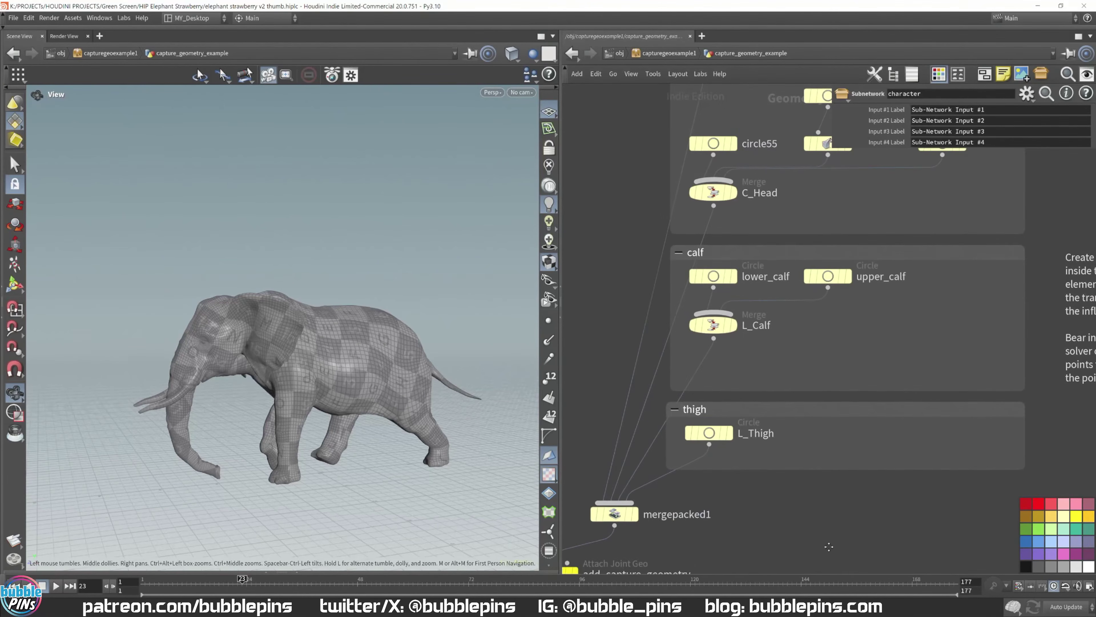
{"action": "left_click", "coordinate": [635, 514]}
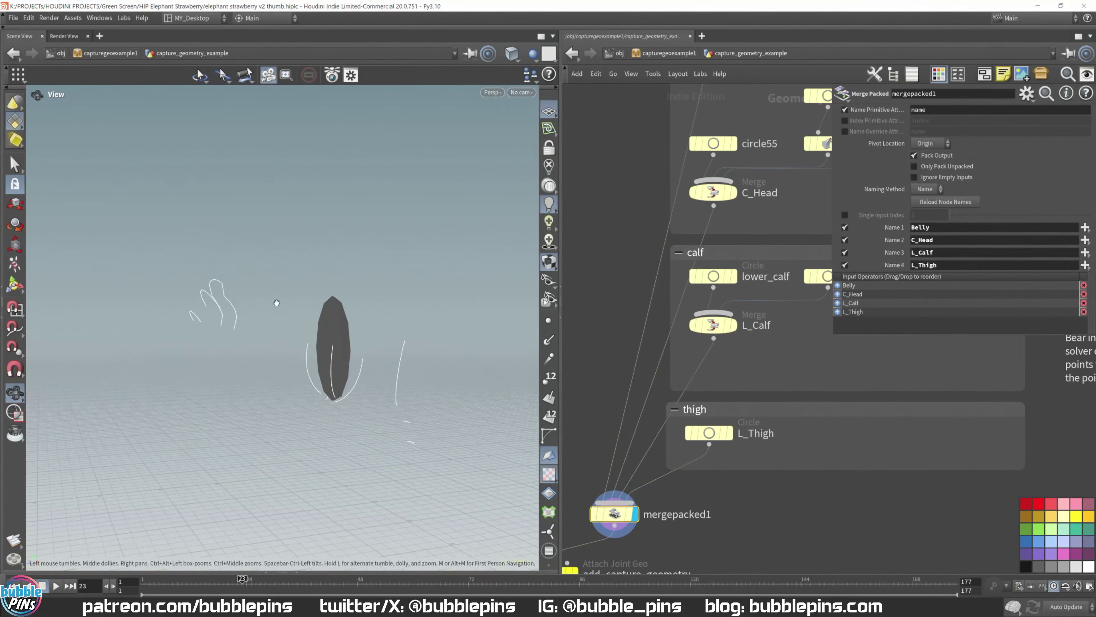
{"action": "left_click_drag", "start_coordinate": [277, 303], "coordinate": [258, 330]}
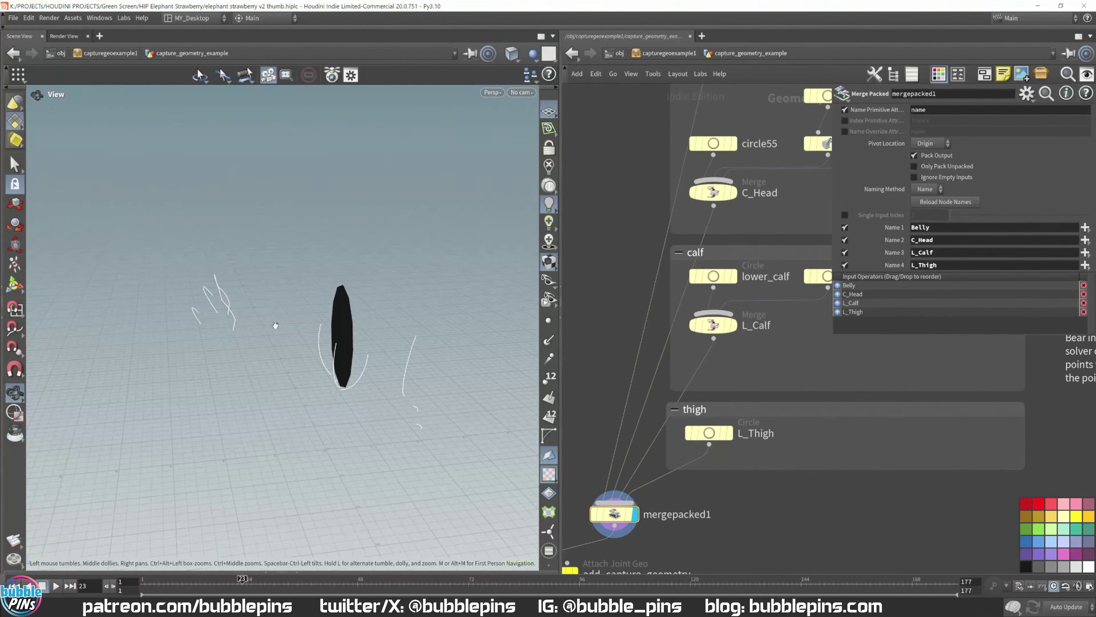
{"action": "scroll", "coordinate": [811, 441], "scroll_direction": "down", "scroll_amount": 6}
{"action": "scroll", "coordinate": [788, 463], "scroll_direction": "up", "scroll_amount": 7}
{"action": "scroll", "coordinate": [777, 465], "scroll_direction": "down", "scroll_amount": 2}
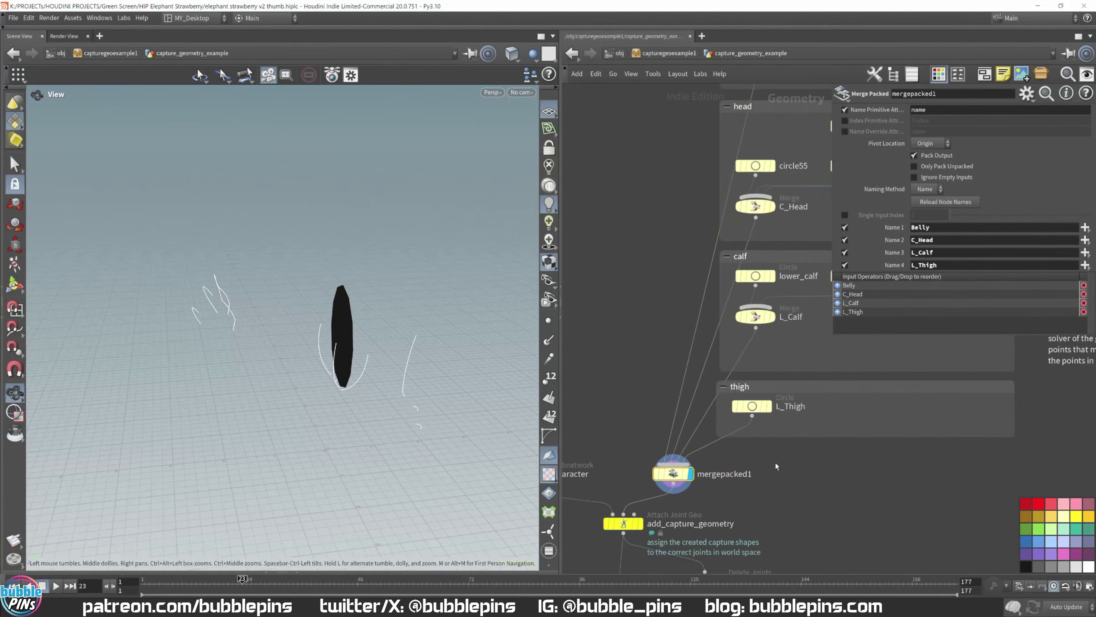
{"action": "middle_click_drag", "start_coordinate": [814, 497], "coordinate": [881, 446]}
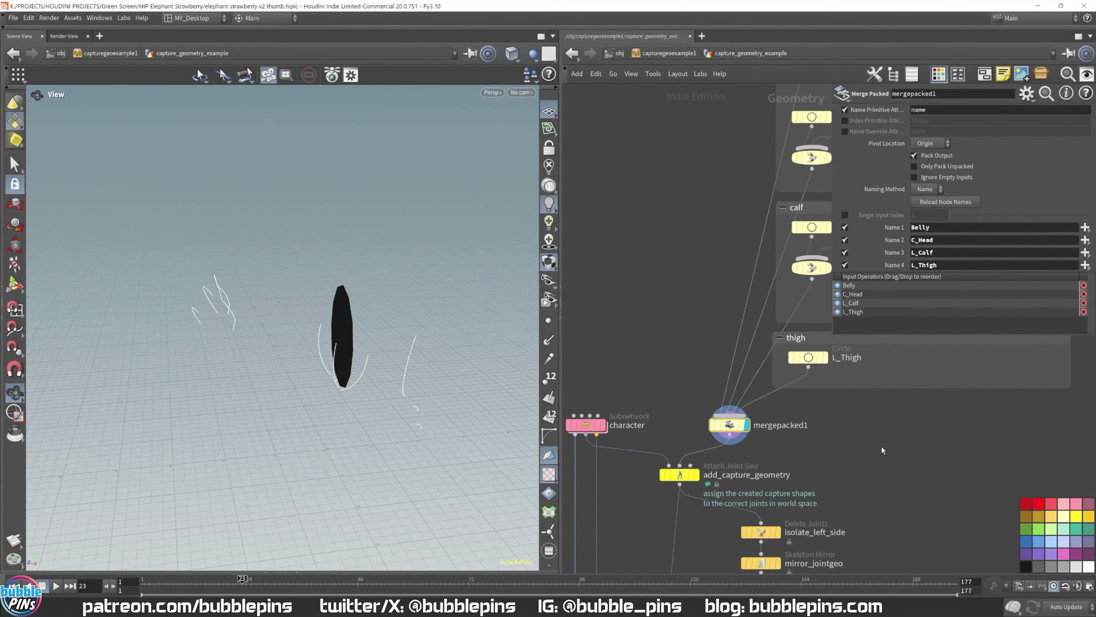
{"action": "middle_click_drag", "start_coordinate": [845, 476], "coordinate": [970, 518]}
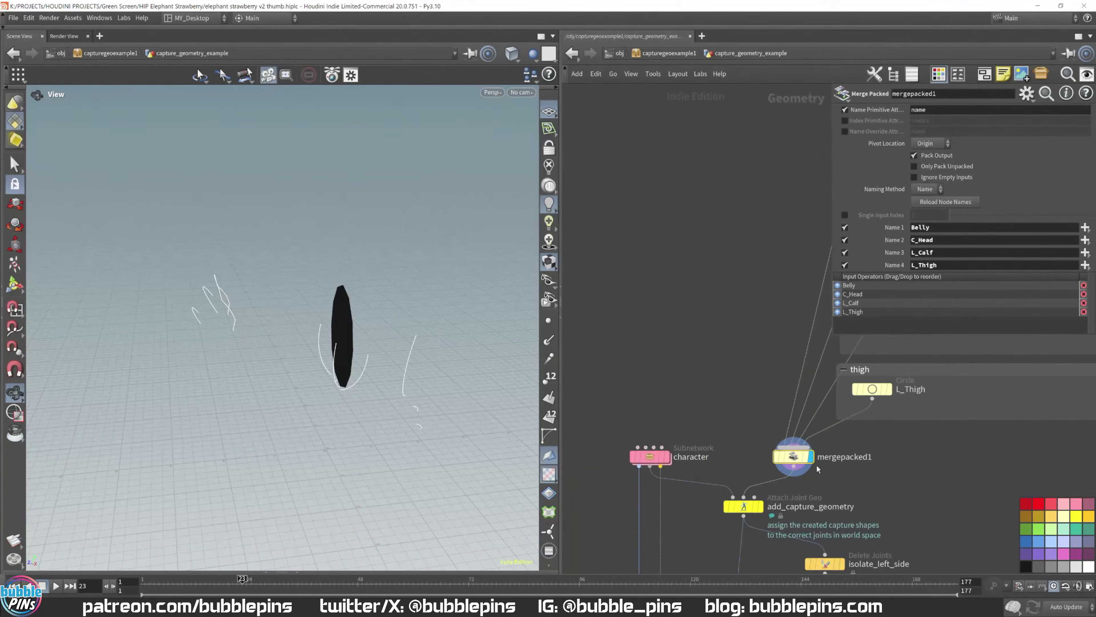
Step: Display the add_capture_geometry node to view the capture shapes attached to the skeleton
{"action": "middle_click_drag", "start_coordinate": [848, 479], "coordinate": [846, 425]}
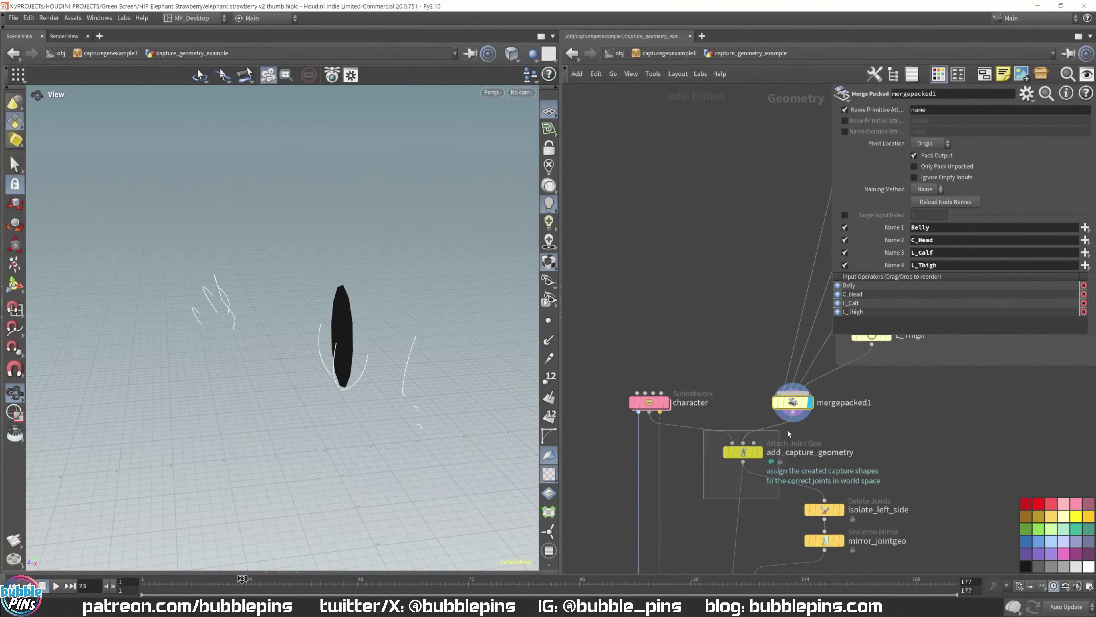
{"action": "left_click", "coordinate": [753, 452]}
{"action": "left_click", "coordinate": [760, 452]}
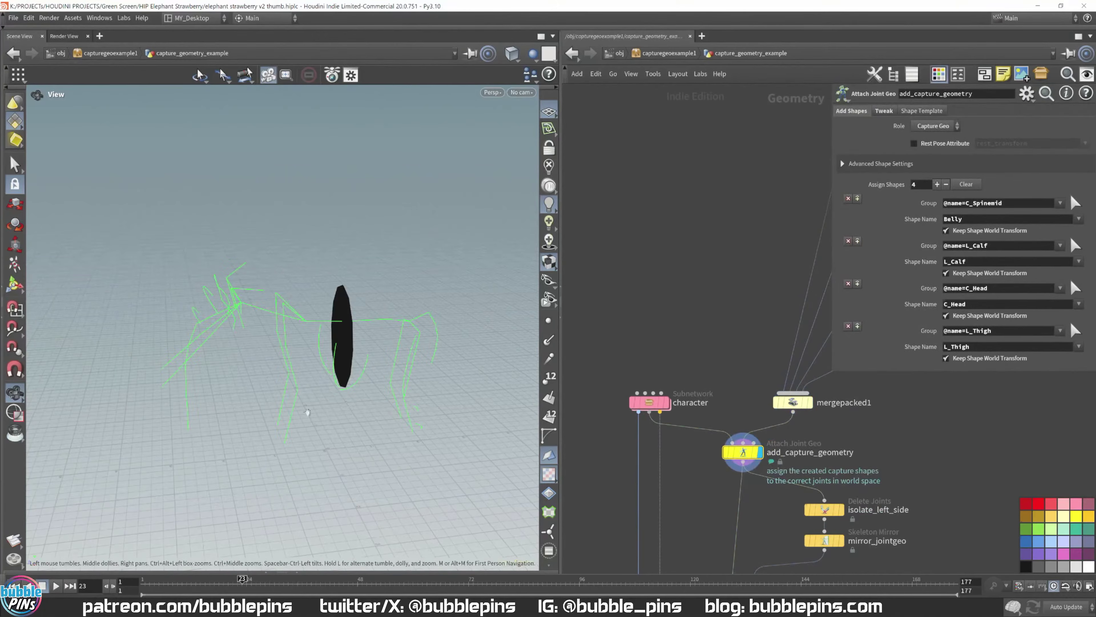
Step: Display the transfer_mirrored_capturegeo node and check the skeleton at frames 78 and 109
{"action": "middle_click_drag", "start_coordinate": [981, 489], "coordinate": [970, 433]}
{"action": "left_click", "coordinate": [732, 532]}
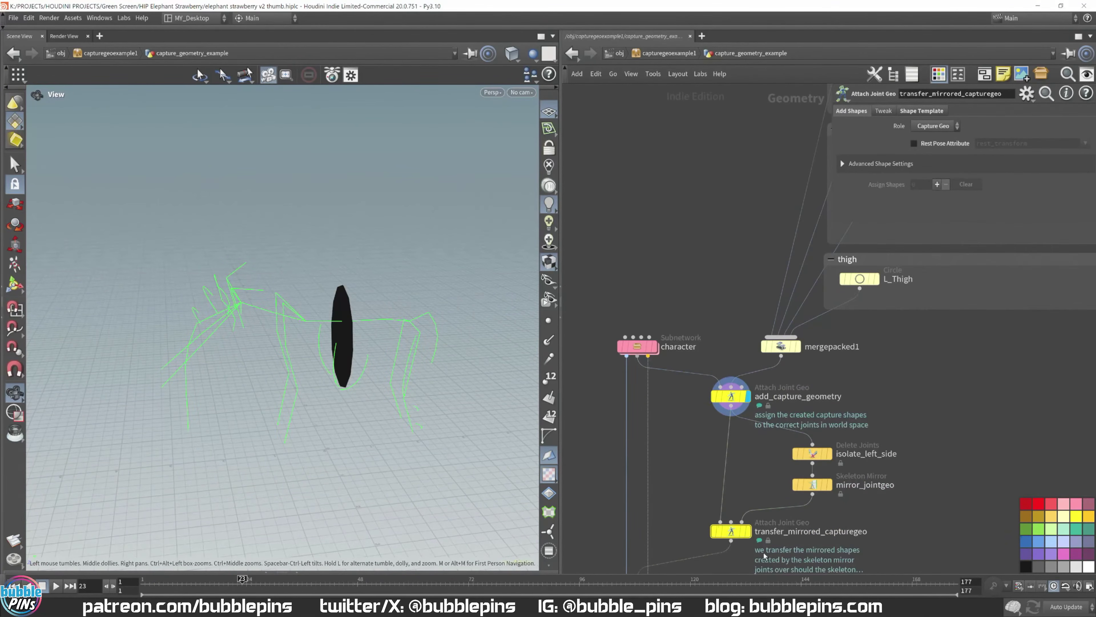
{"action": "left_click", "coordinate": [748, 531]}
{"action": "left_click", "coordinate": [496, 584]}
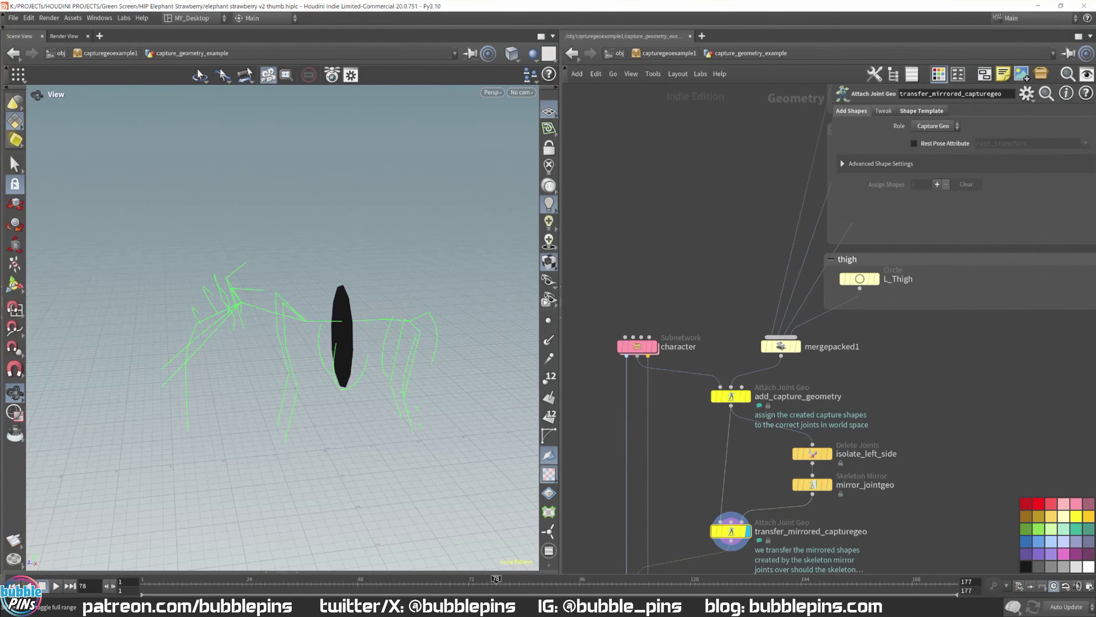
{"action": "left_click", "coordinate": [639, 583]}
Step: Display the jointcapturebiharmonic2 node and examine the capture weights, the tetrahedral cage and the character outputs
{"action": "middle_click_drag", "start_coordinate": [650, 536], "coordinate": [663, 412]}
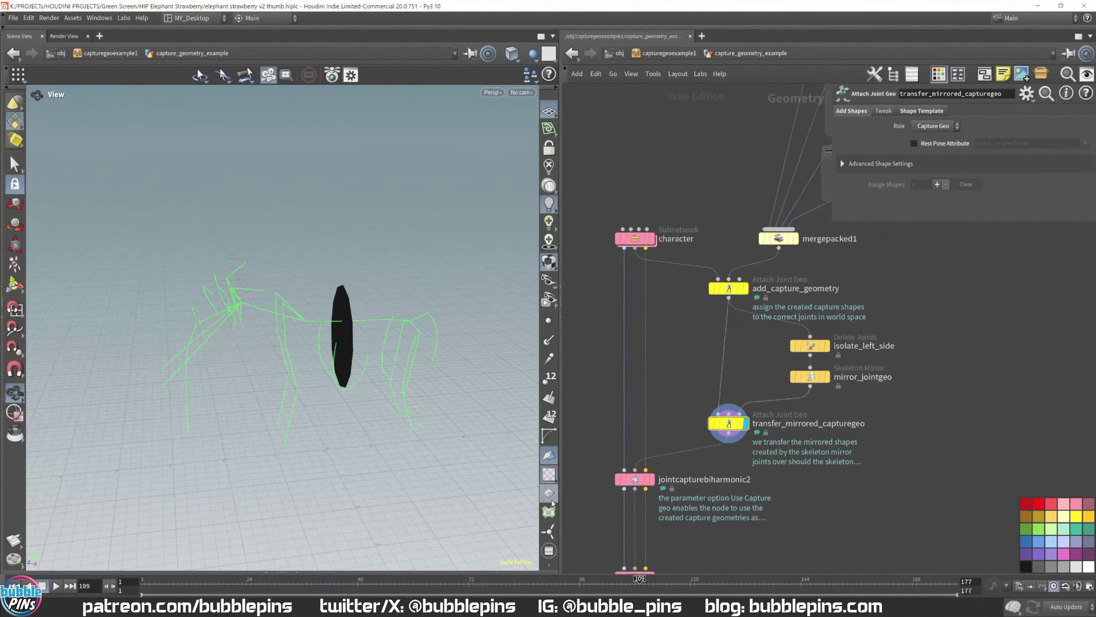
{"action": "left_click", "coordinate": [642, 479]}
{"action": "left_click", "coordinate": [652, 479]}
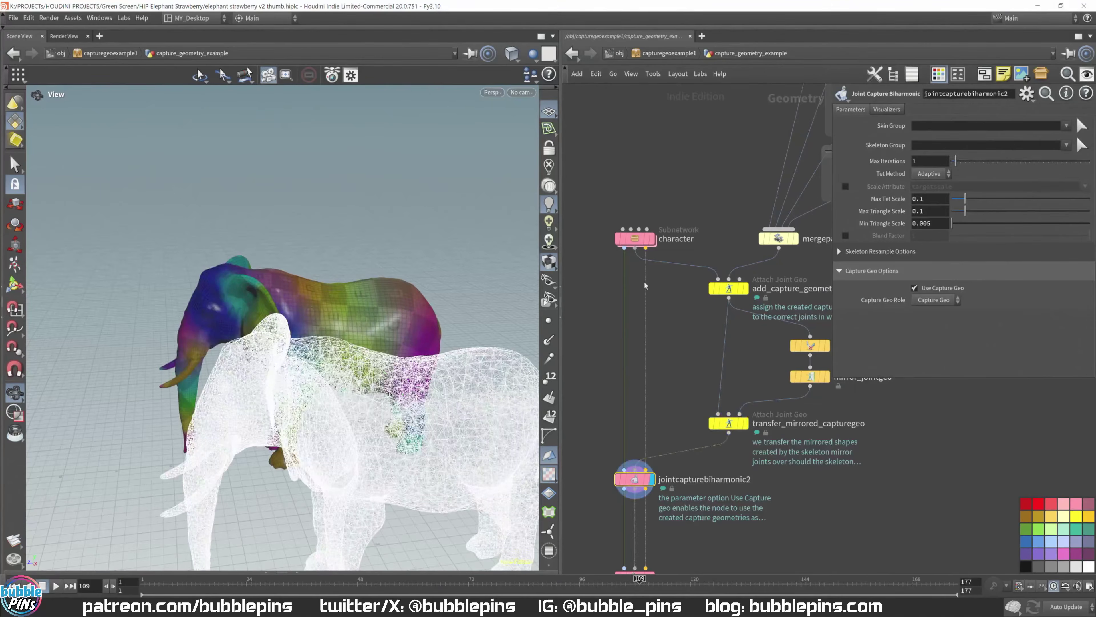
{"action": "middle_click_drag", "start_coordinate": [645, 286], "coordinate": [648, 352]}
{"action": "scroll", "coordinate": [654, 294], "scroll_direction": "up", "scroll_amount": 3}
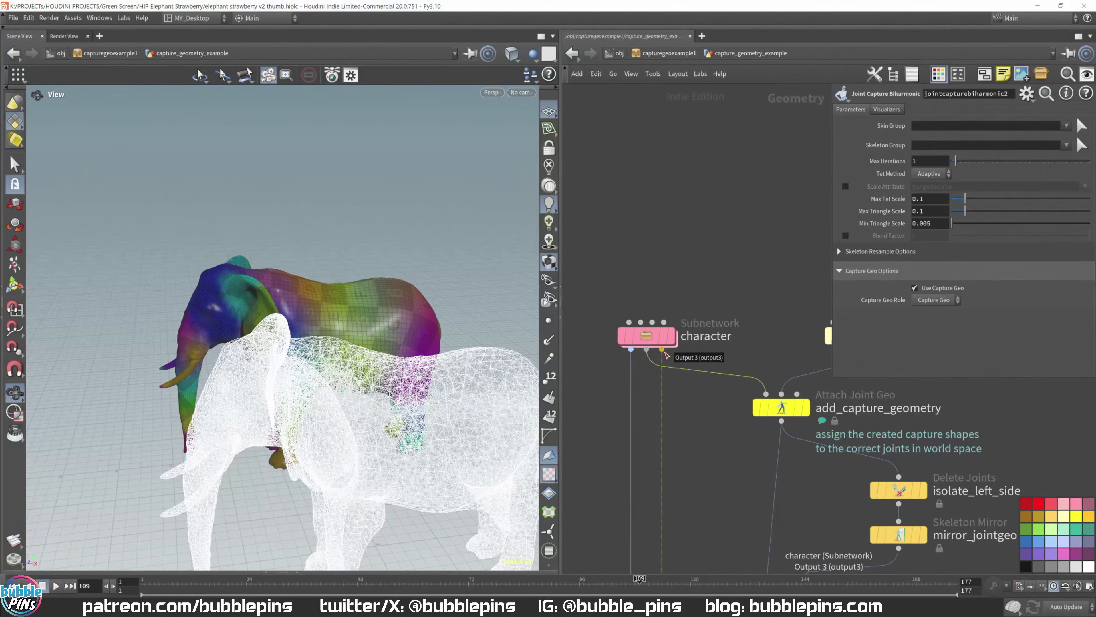
{"action": "left_click_drag", "start_coordinate": [384, 361], "coordinate": [372, 323]}
{"action": "right_click_drag", "start_coordinate": [437, 313], "coordinate": [362, 311]}
{"action": "scroll", "coordinate": [722, 397], "scroll_direction": "down", "scroll_amount": 4}
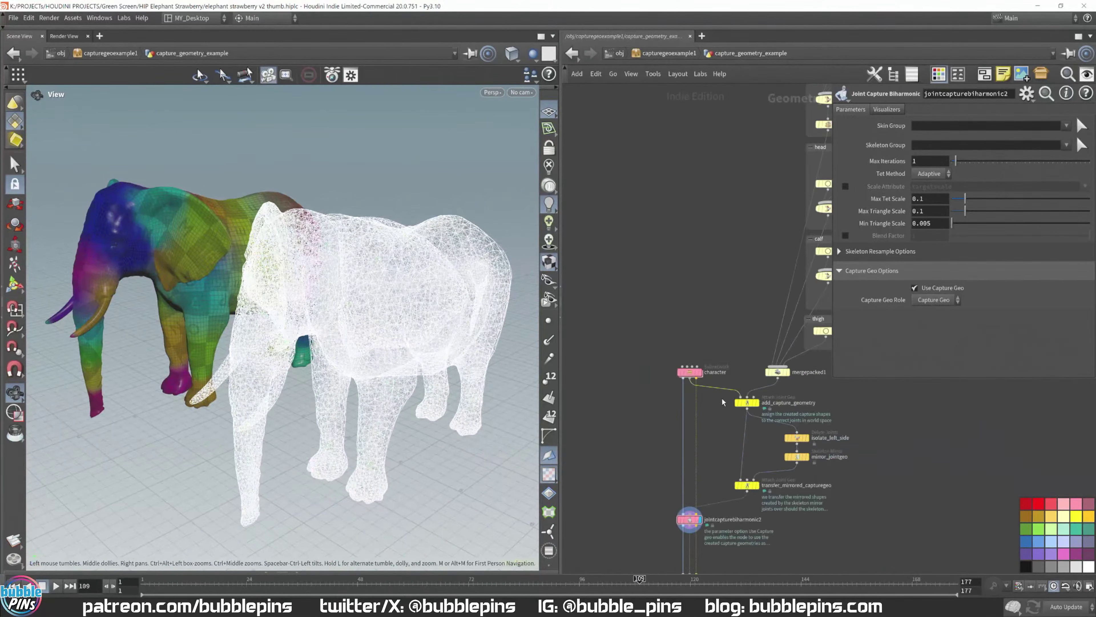
Step: Display jointdeform with transfer_mirrored_capturegeo as a template and compare the elephant's poses at frames 43 and 128
{"action": "middle_click_drag", "start_coordinate": [717, 433], "coordinate": [665, 325]}
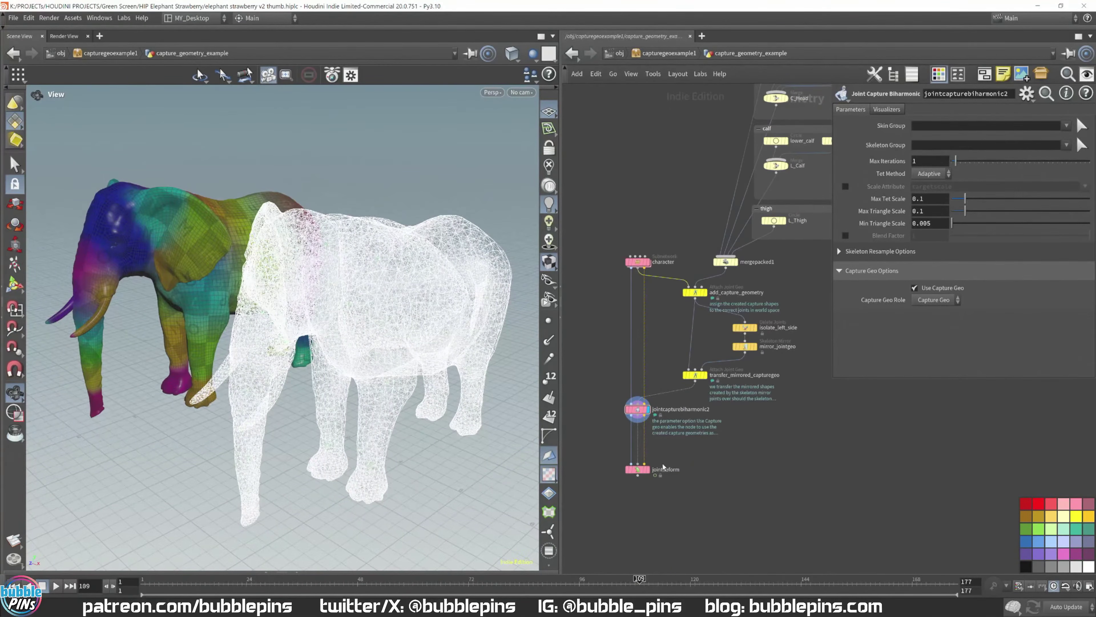
{"action": "left_click", "coordinate": [648, 469]}
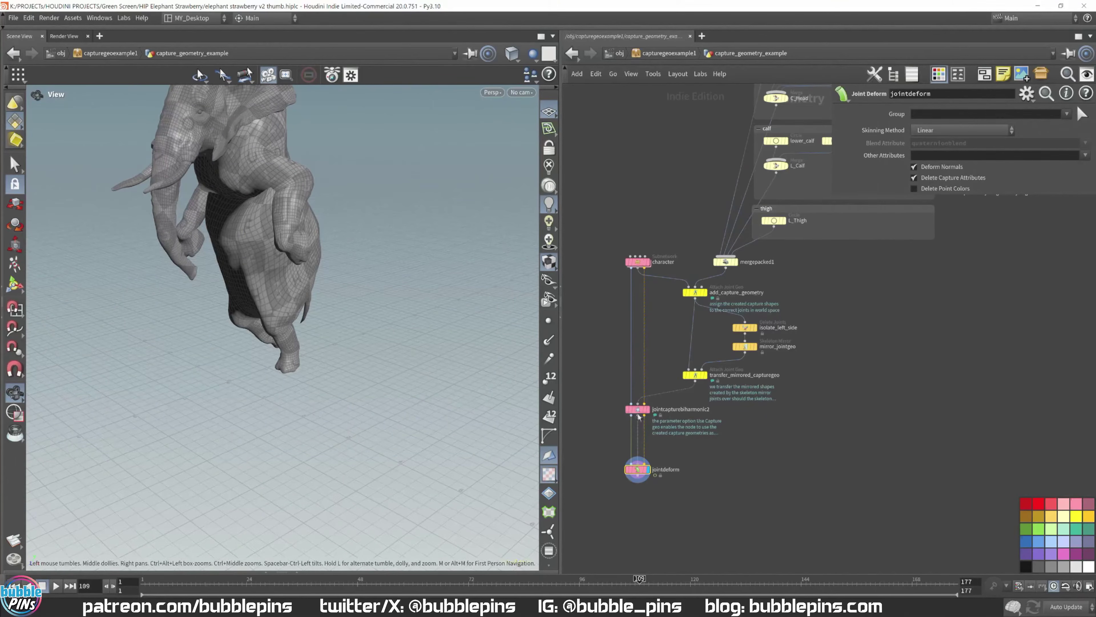
{"action": "left_click", "coordinate": [706, 386]}
{"action": "left_click_drag", "start_coordinate": [239, 256], "coordinate": [260, 304]}
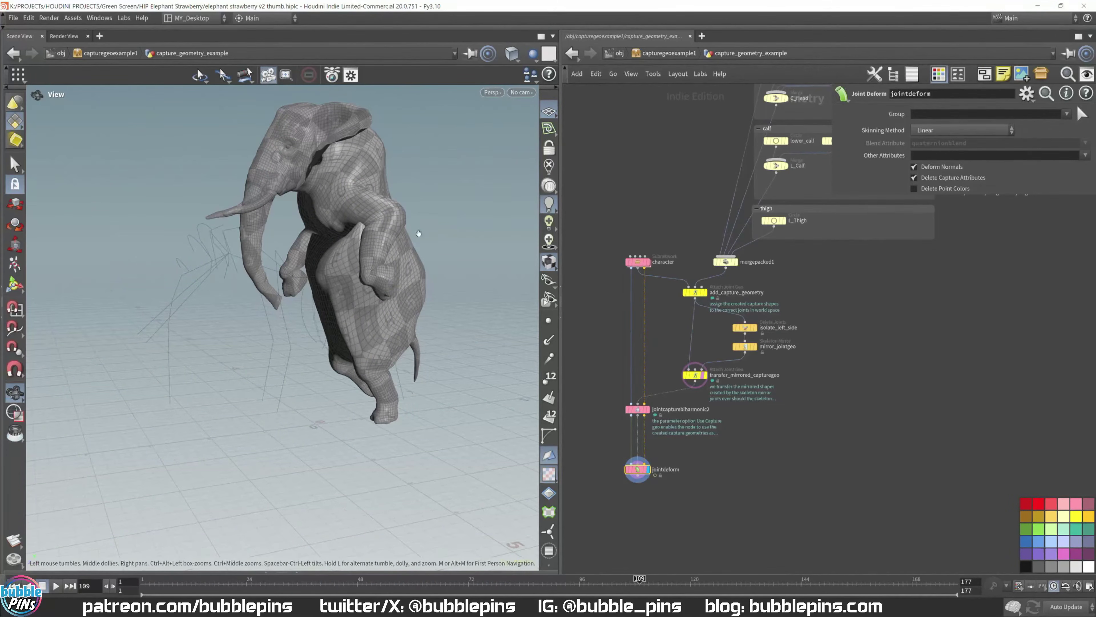
{"action": "left_click", "coordinate": [334, 583]}
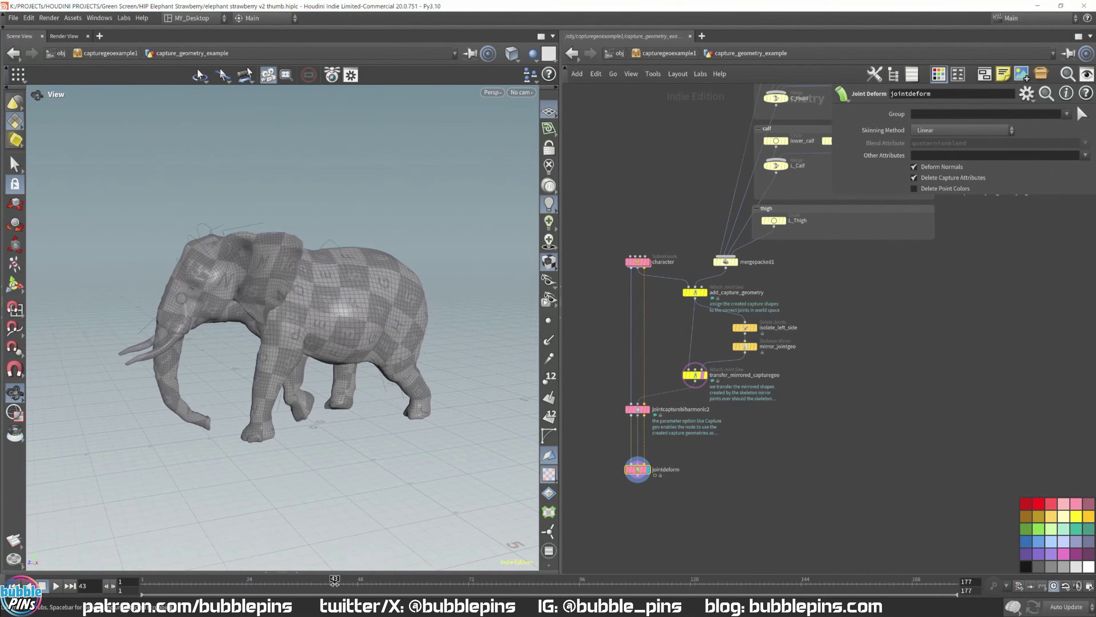
{"action": "left_click", "coordinate": [729, 587]}
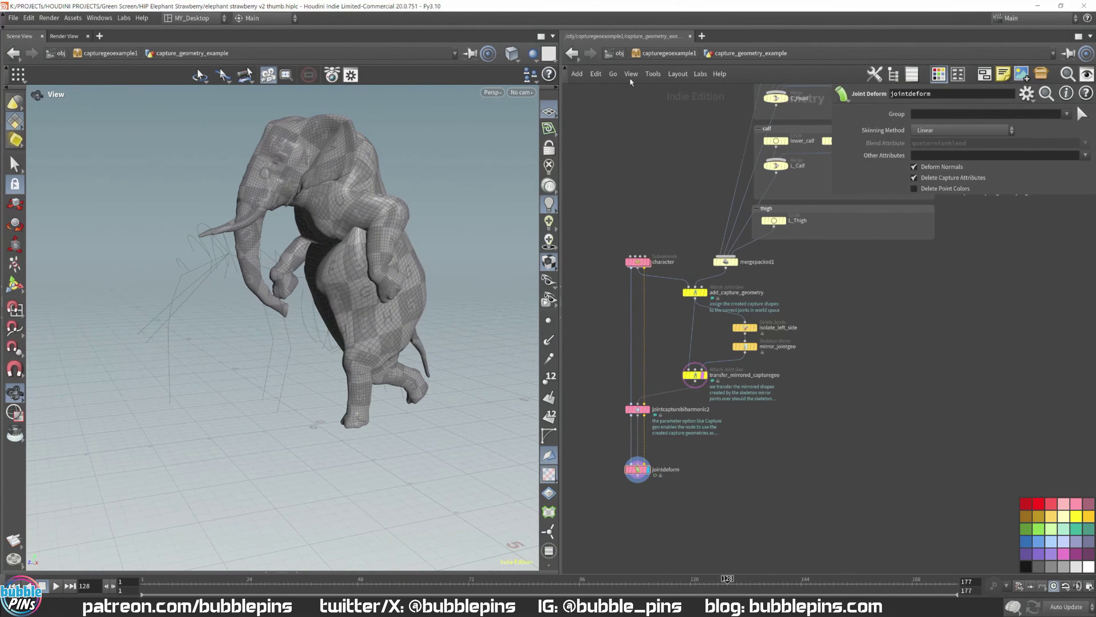
Step: Return to the object level and open the strawberry_elephant network
{"action": "left_click", "coordinate": [620, 53]}
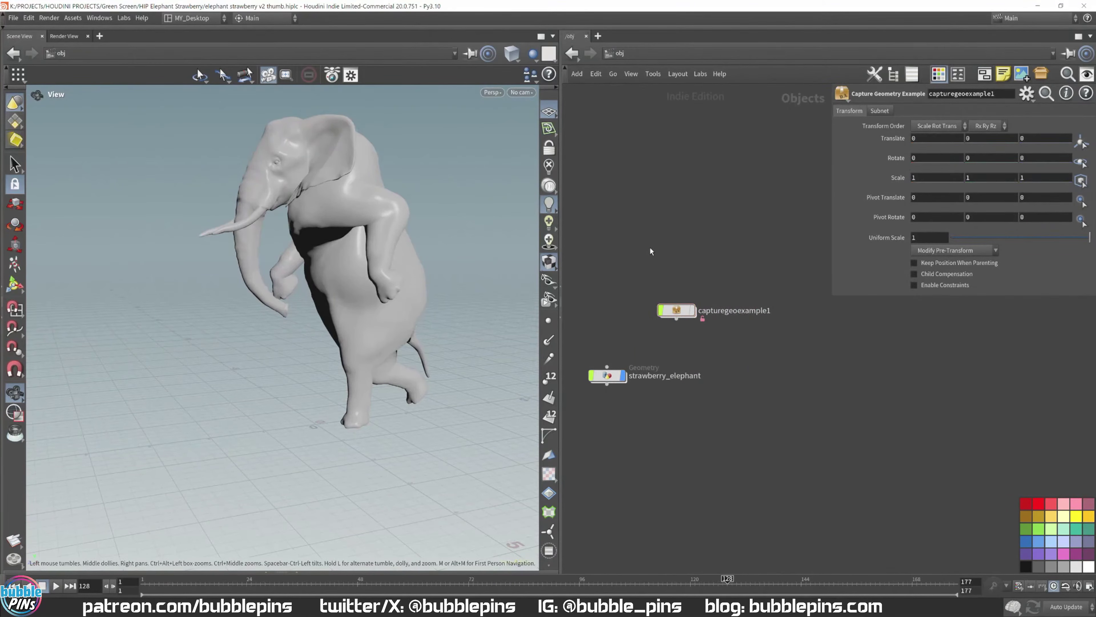
{"action": "middle_click_drag", "start_coordinate": [675, 269], "coordinate": [753, 294]}
{"action": "left_click_drag", "start_coordinate": [759, 338], "coordinate": [689, 325]}
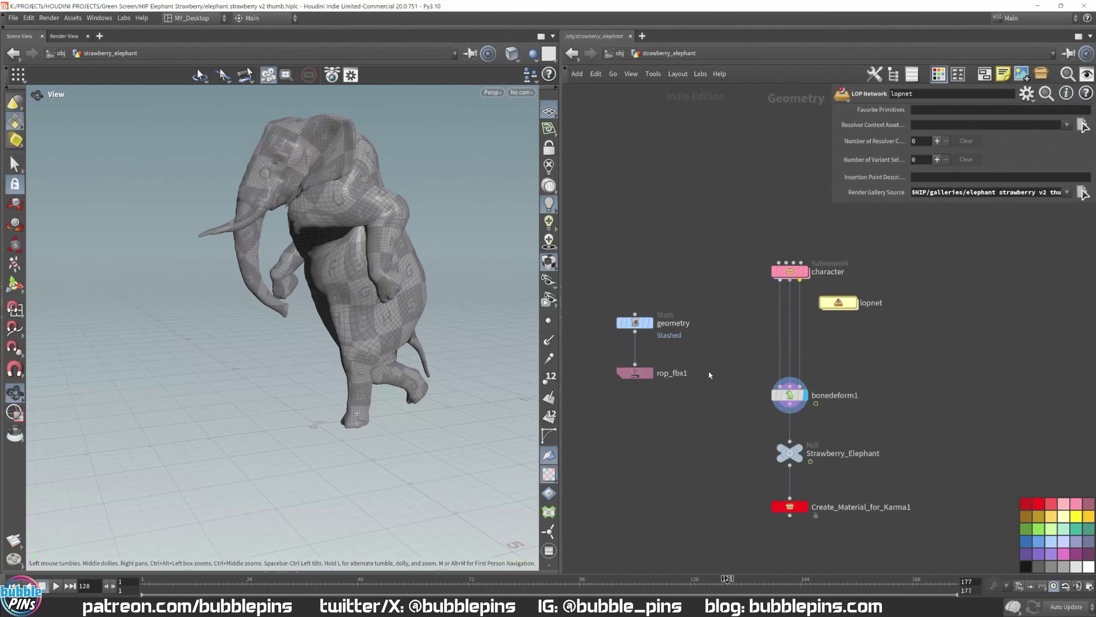
Step: Inspect the elephant's pose, then open the lopnet network and examine its Karma XPU render from several angles
{"action": "left_click_drag", "start_coordinate": [309, 259], "coordinate": [365, 238]}
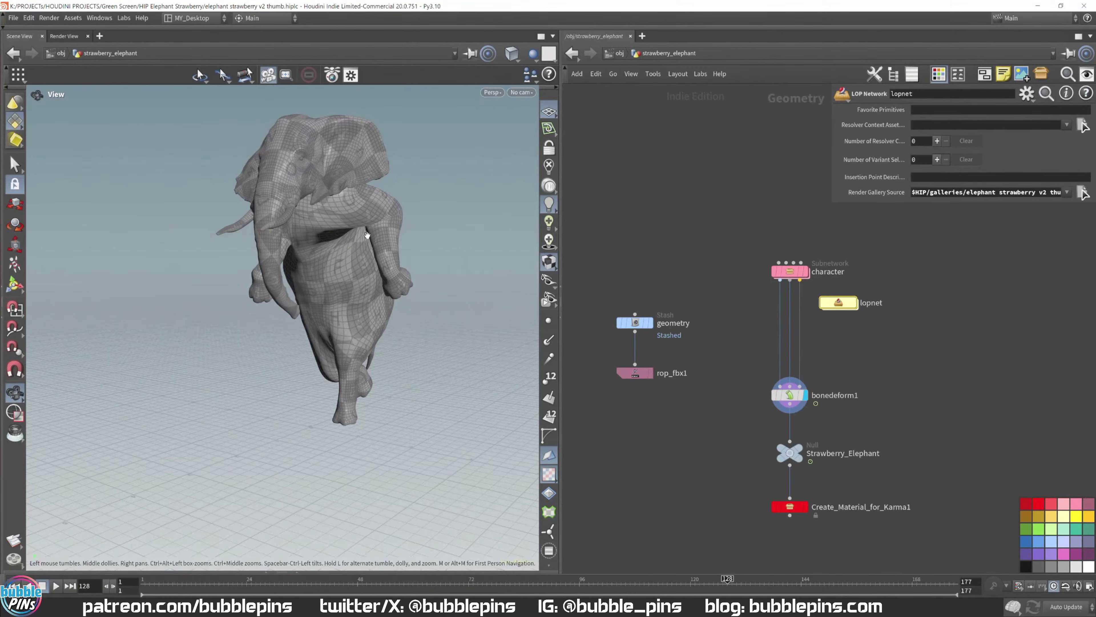
{"action": "left_click_drag", "start_coordinate": [480, 191], "coordinate": [376, 302]}
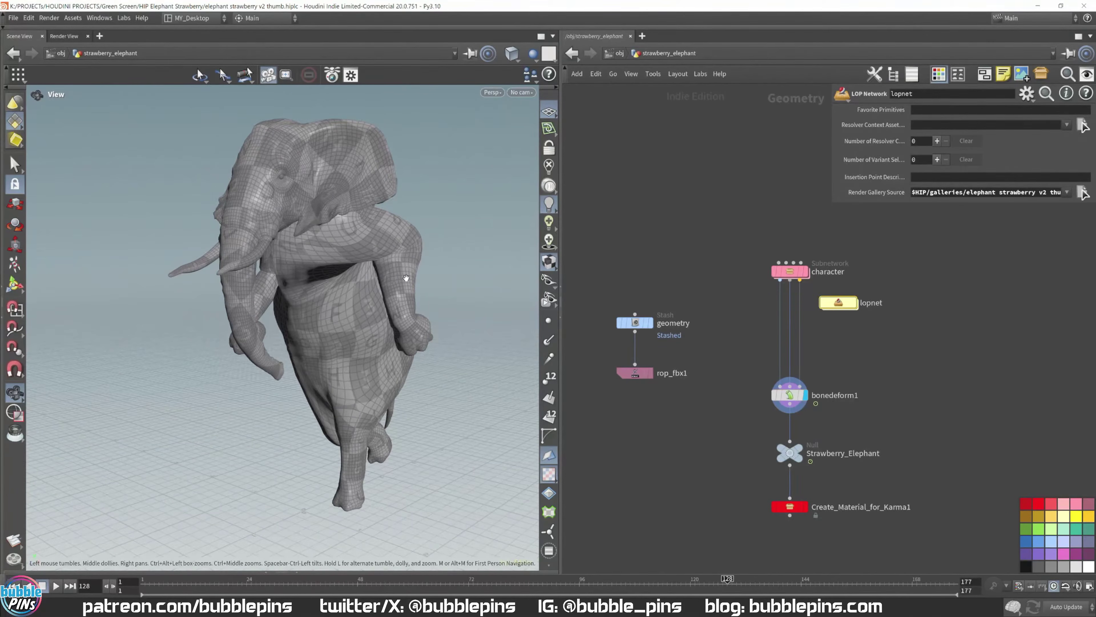
{"action": "double_click", "coordinate": [843, 305]}
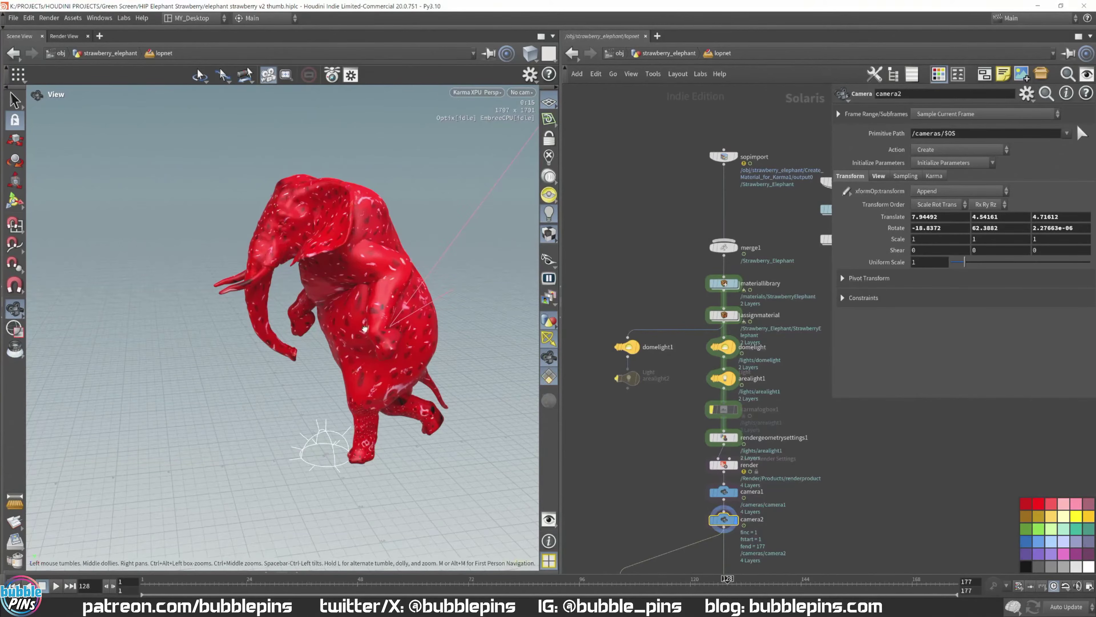
{"action": "left_click_drag", "start_coordinate": [414, 330], "coordinate": [444, 321]}
{"action": "left_click_drag", "start_coordinate": [365, 334], "coordinate": [356, 304]}
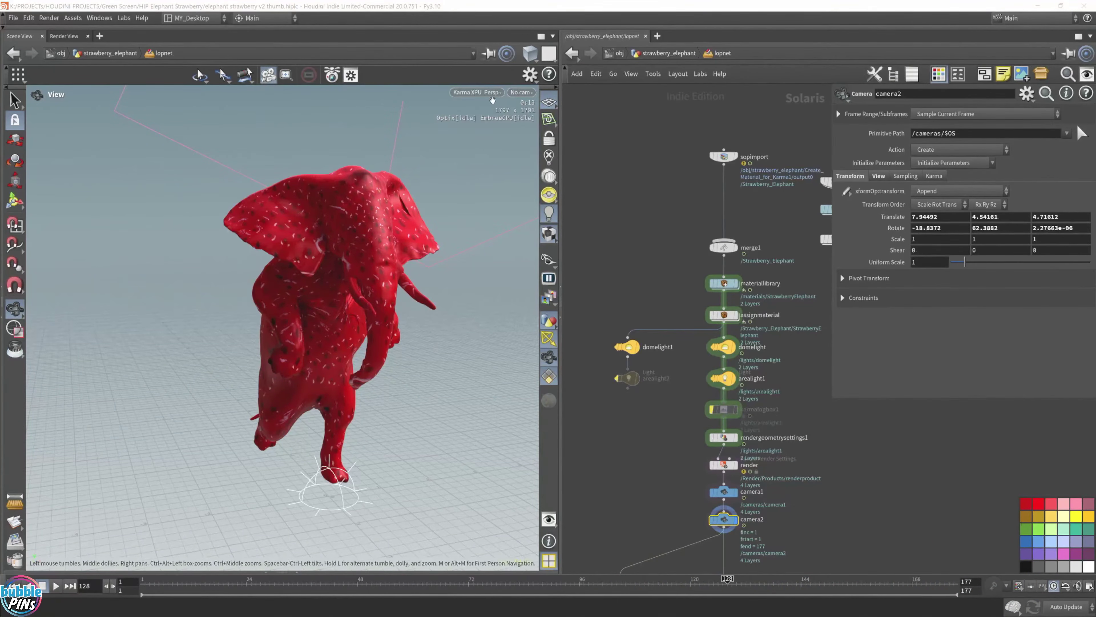
Step: Switch the viewport off Karma XPU rendering and open the scene file Viscosity Melting Ice Cream.hiplc
{"action": "left_click", "coordinate": [477, 91]}
{"action": "left_click", "coordinate": [488, 110]}
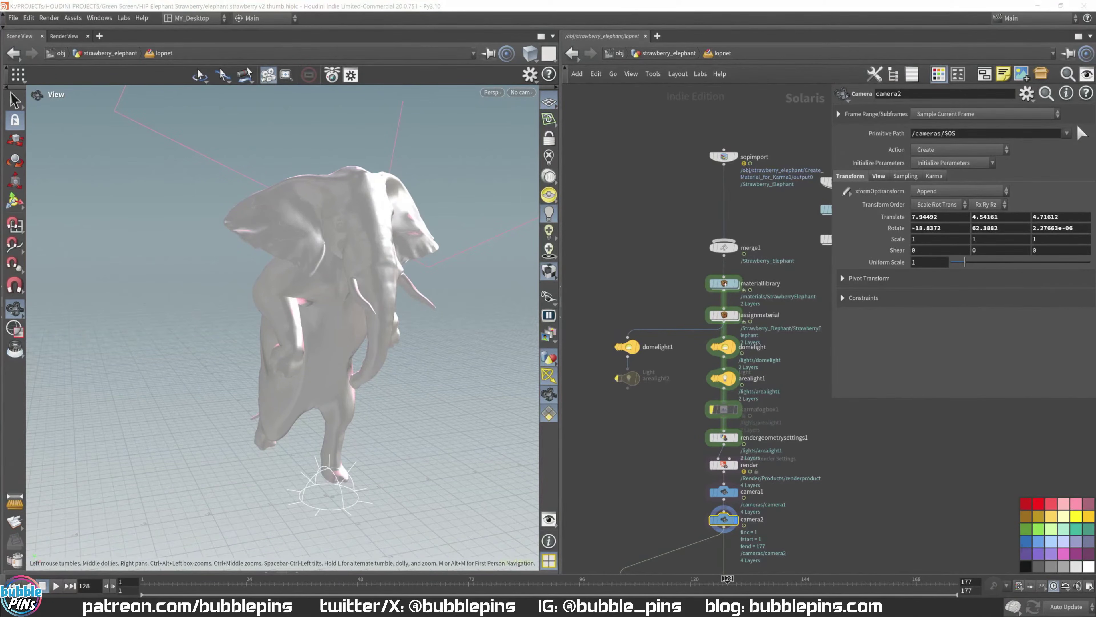
{"action": "left_click", "coordinate": [13, 19]}
{"action": "left_click", "coordinate": [18, 41]}
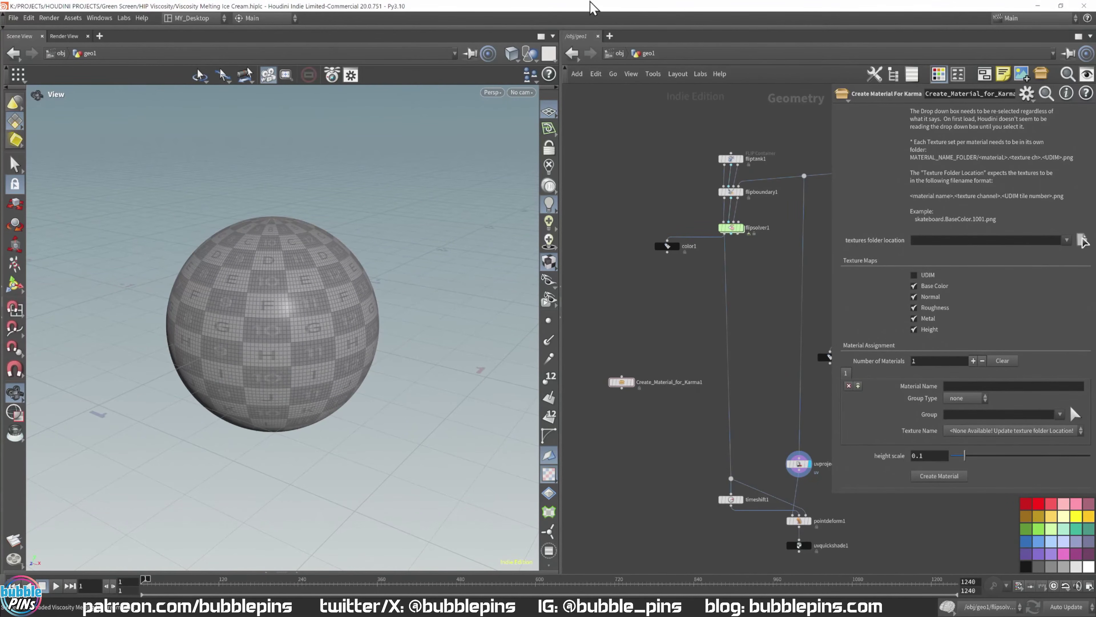
Step: Widen the network editor and display the flipsolver1 node's particles in the viewport
{"action": "left_click_drag", "start_coordinate": [562, 266], "coordinate": [520, 268]}
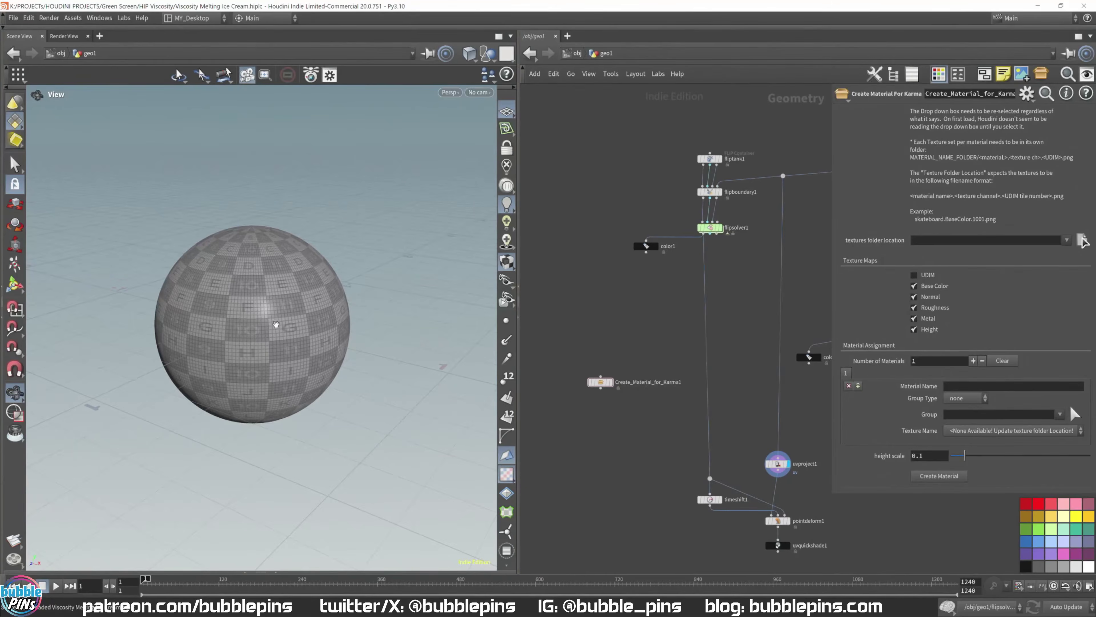
{"action": "scroll", "coordinate": [259, 329], "scroll_direction": "up", "scroll_amount": 5}
{"action": "scroll", "coordinate": [634, 276], "scroll_direction": "down", "scroll_amount": 4}
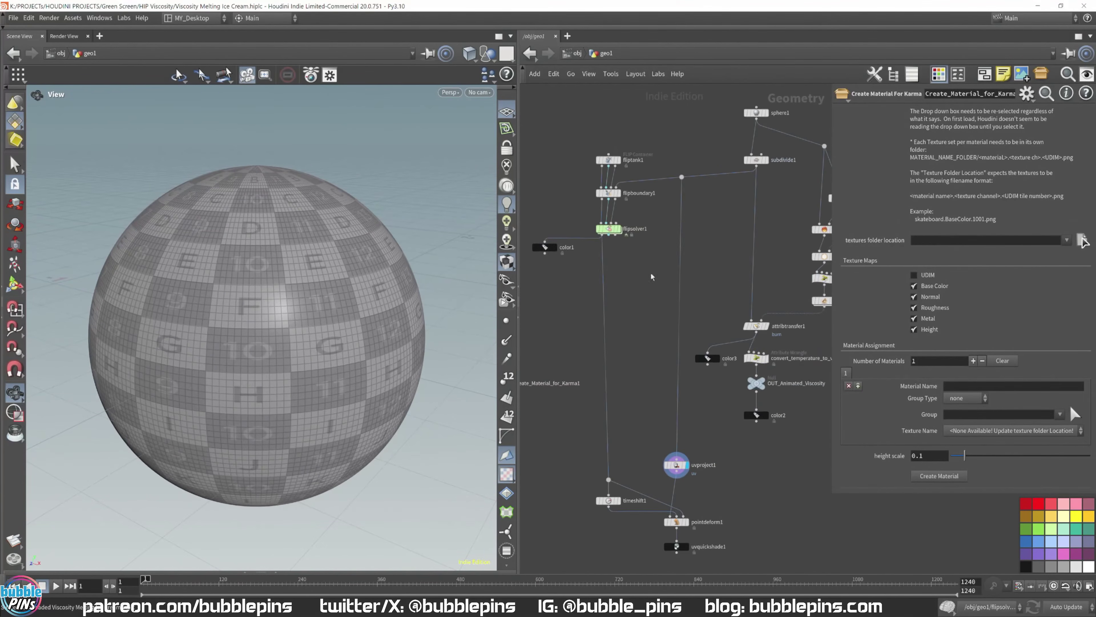
{"action": "left_click", "coordinate": [615, 240]}
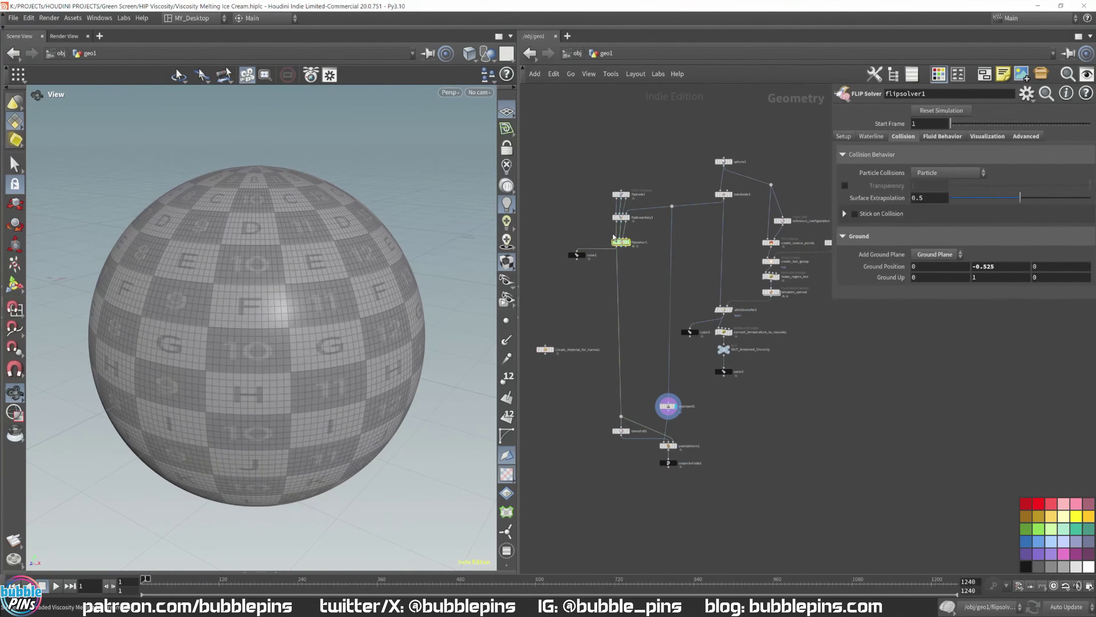
{"action": "left_click", "coordinate": [629, 242]}
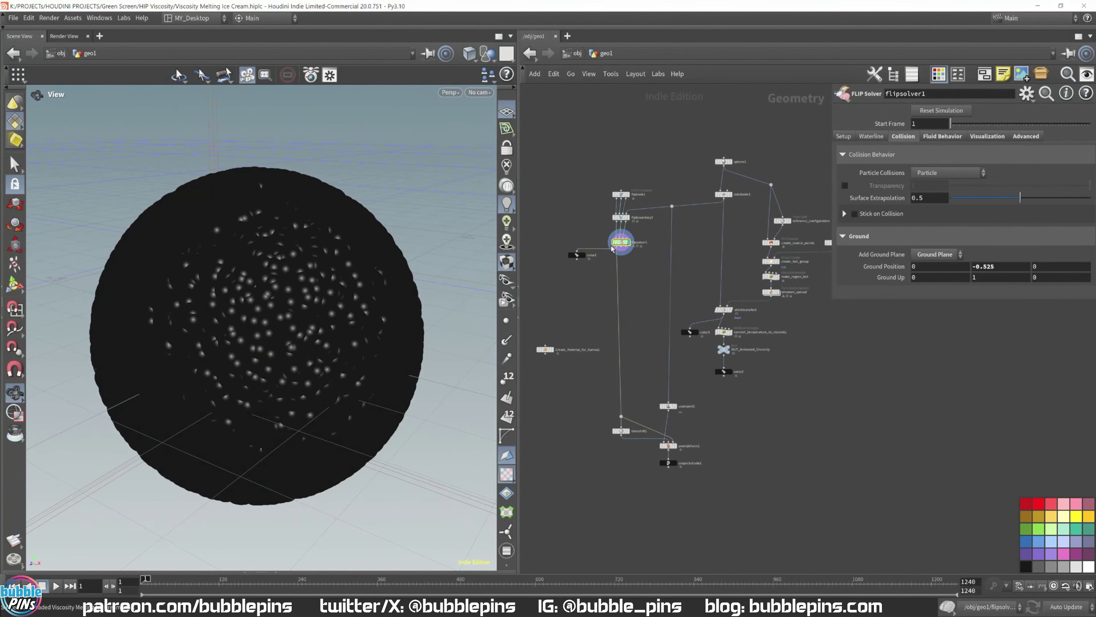
Step: Display the color1 node, play the melting simulation coloured by viscosity, and stop playback
{"action": "left_click", "coordinate": [576, 255]}
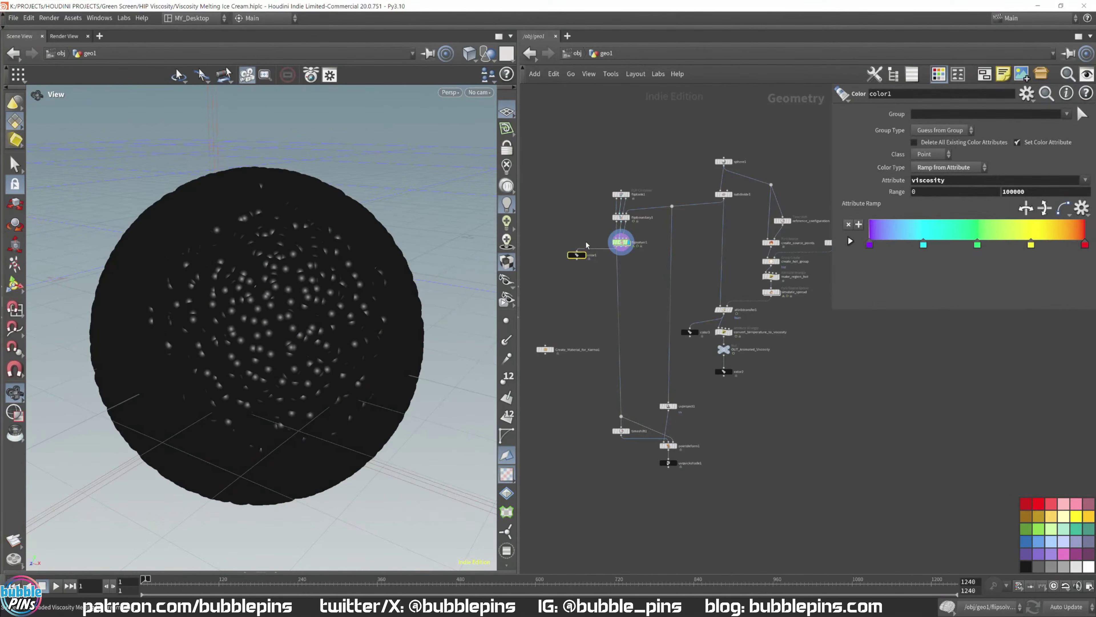
{"action": "left_click", "coordinate": [585, 255]}
{"action": "scroll", "coordinate": [312, 332], "scroll_direction": "down", "scroll_amount": 4}
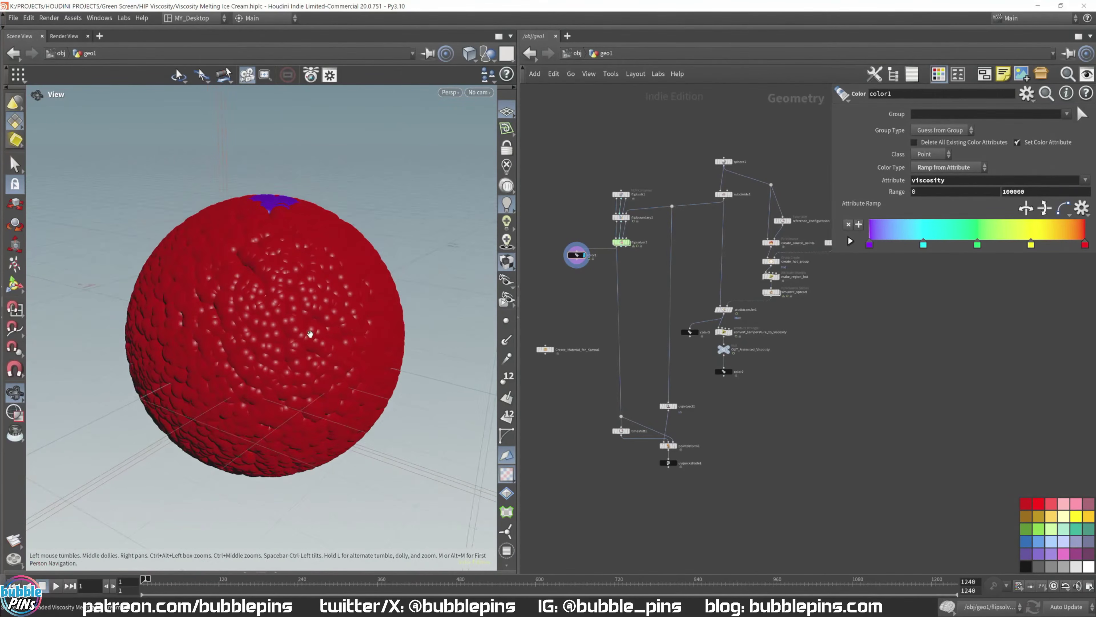
{"action": "key", "text": "Up"}
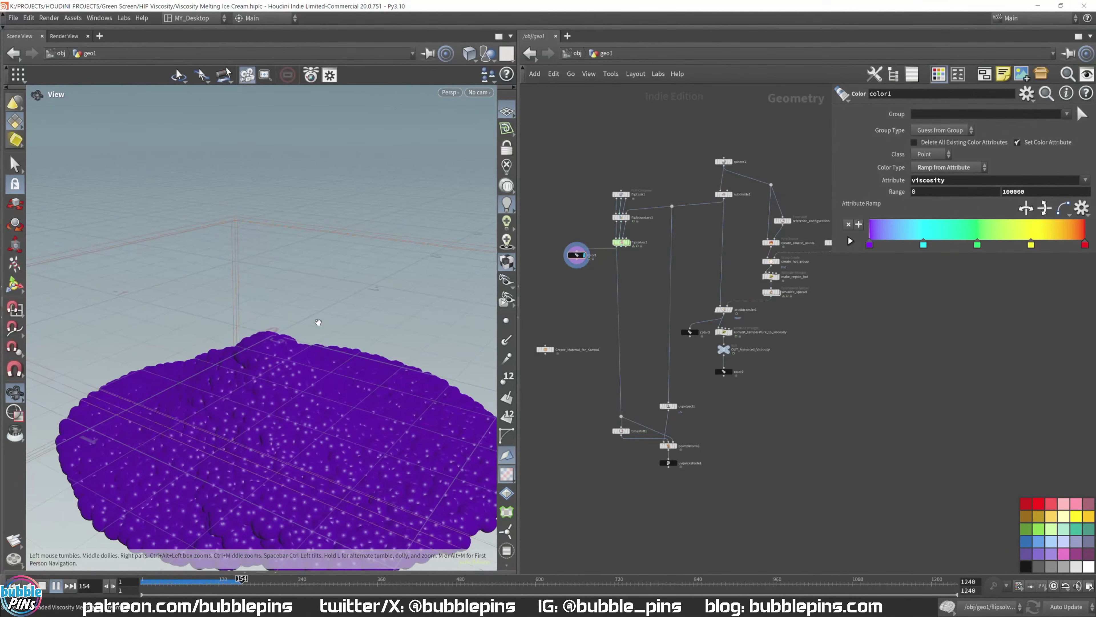
{"action": "key", "text": "Escape"}
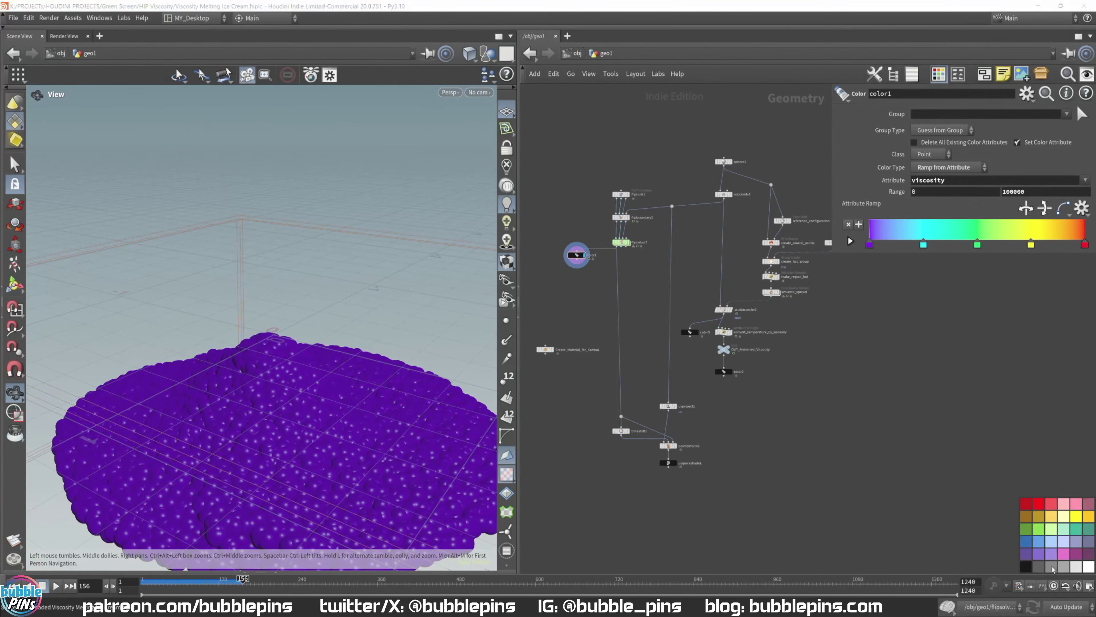
Step: Set the end frame in the global animation options to 150 and apply it
{"action": "left_click", "coordinate": [1019, 586]}
{"action": "double_click", "coordinate": [1028, 420]}
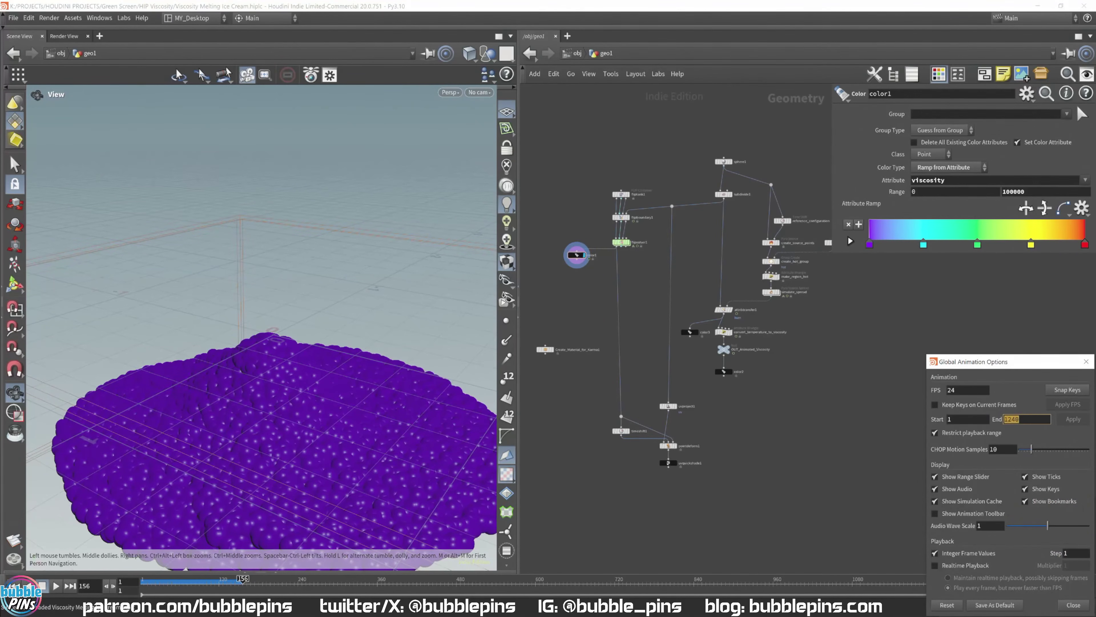
{"action": "type", "text": "150"}
{"action": "key", "text": "Return"}
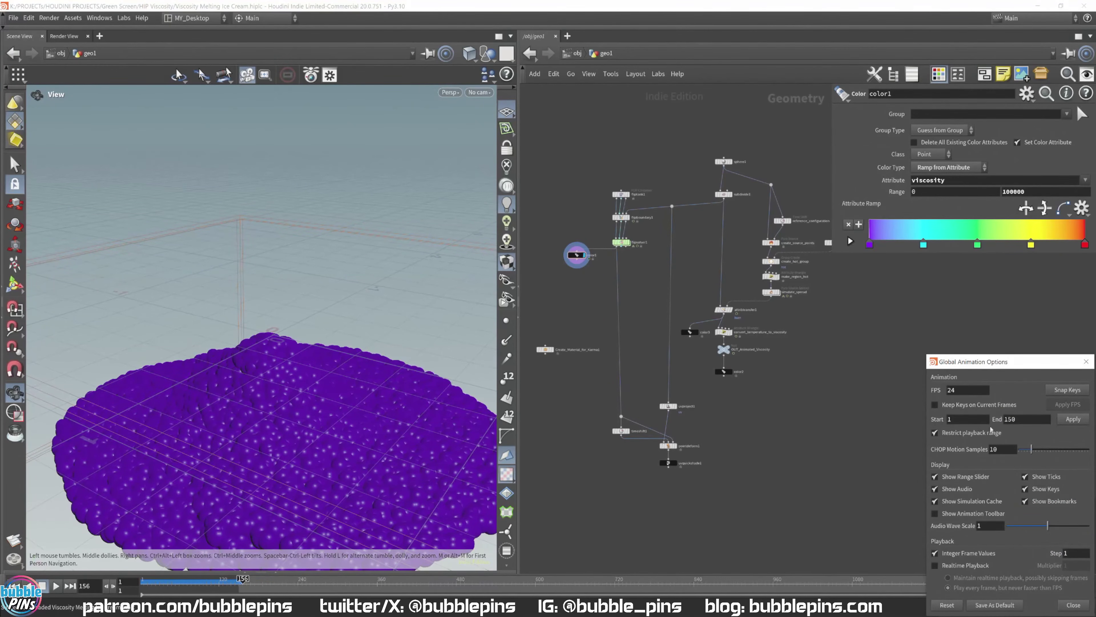
{"action": "left_click", "coordinate": [1071, 419]}
{"action": "left_click", "coordinate": [1072, 605]}
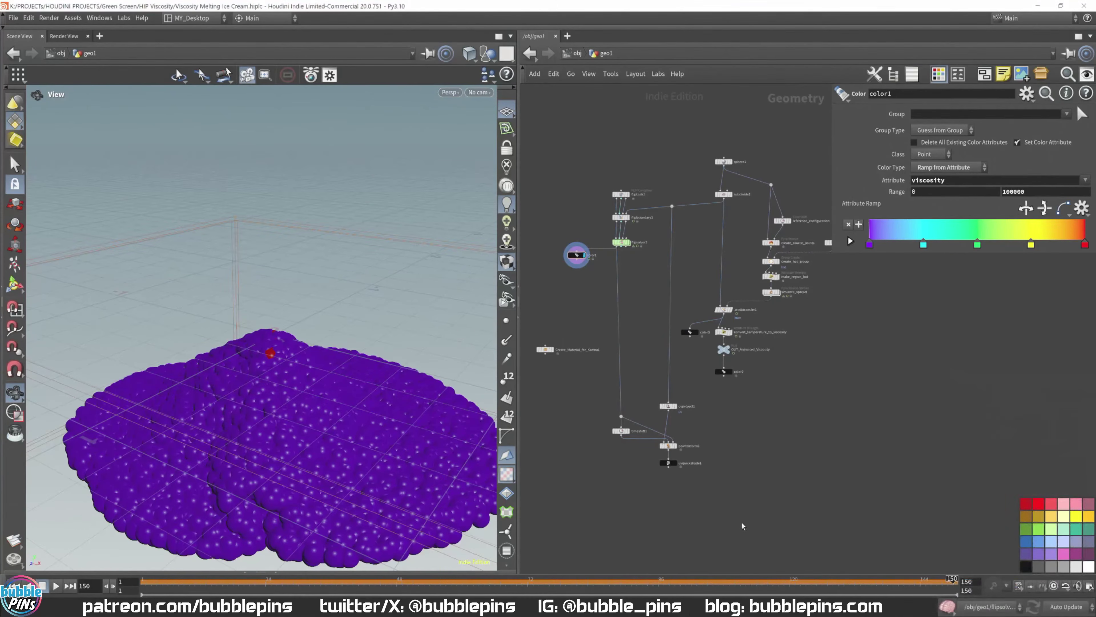
Step: Replay the melting simulation from the first frame and examine the hot-region source nodes and the simulate_spread settings
{"action": "key", "text": "ctrl+Up"}
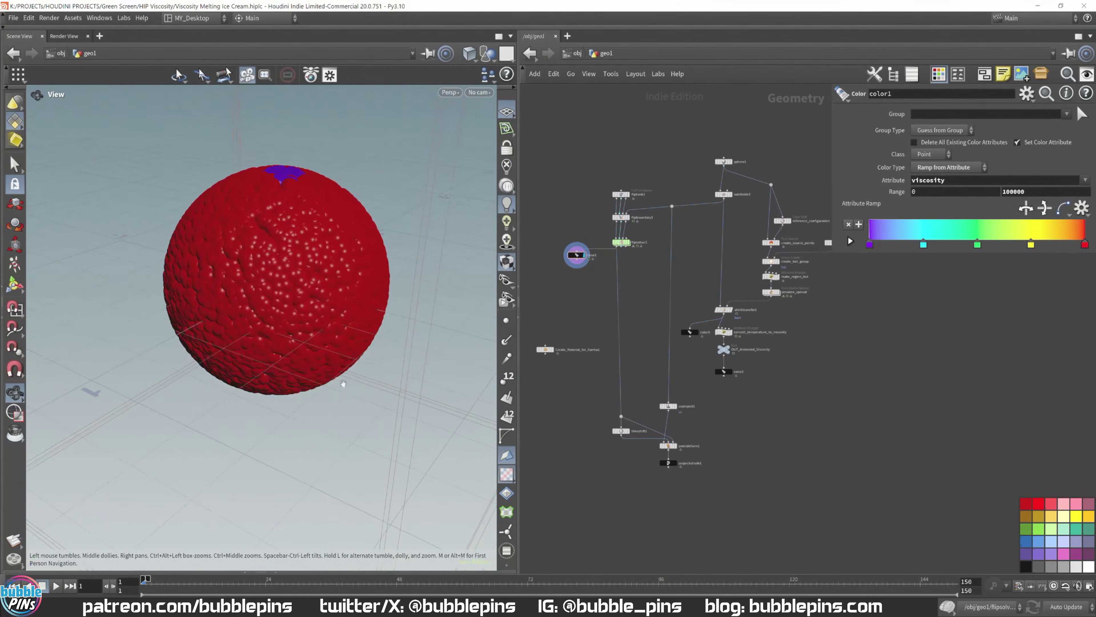
{"action": "key", "text": "Up"}
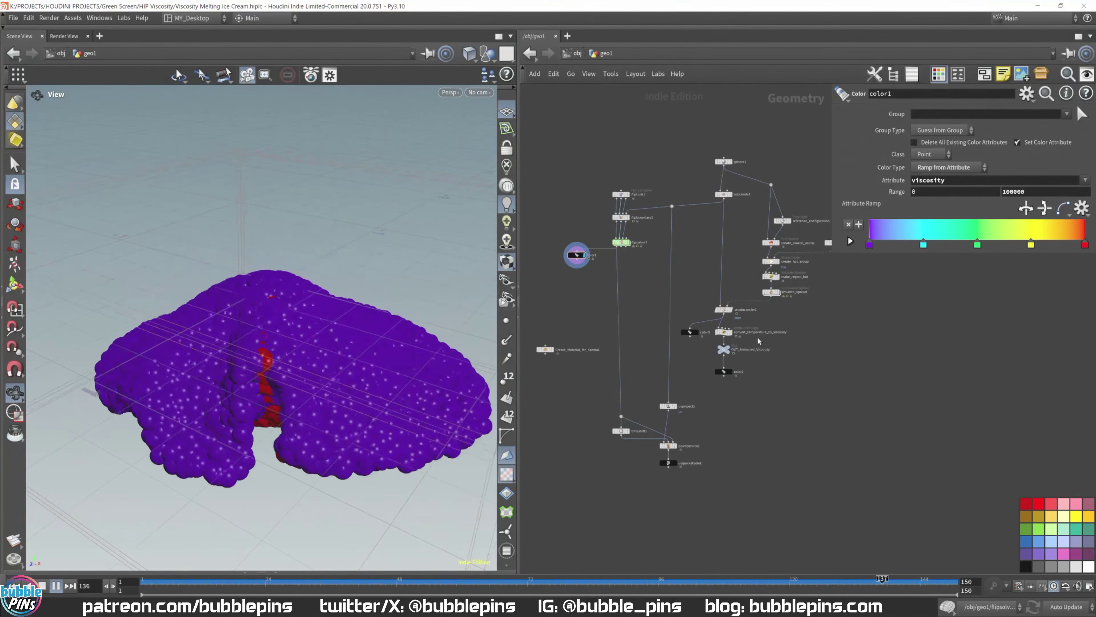
{"action": "scroll", "coordinate": [737, 288], "scroll_direction": "up", "scroll_amount": 3}
{"action": "middle_click_drag", "start_coordinate": [736, 287], "coordinate": [619, 237]}
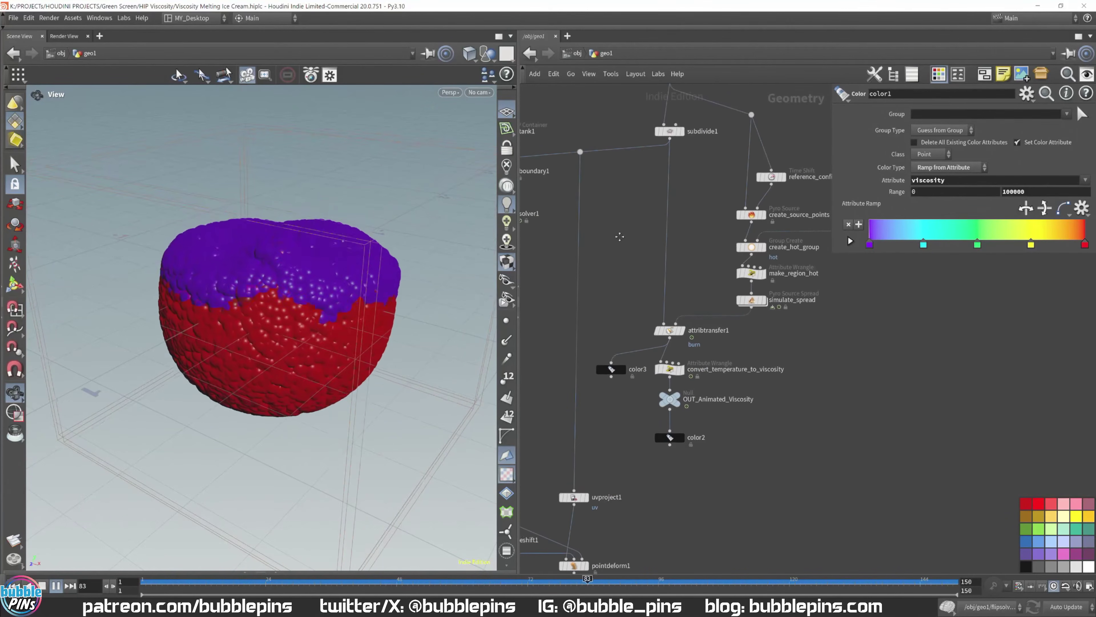
{"action": "middle_click_drag", "start_coordinate": [709, 225], "coordinate": [660, 238]}
{"action": "left_click_drag", "start_coordinate": [650, 244], "coordinate": [758, 227]}
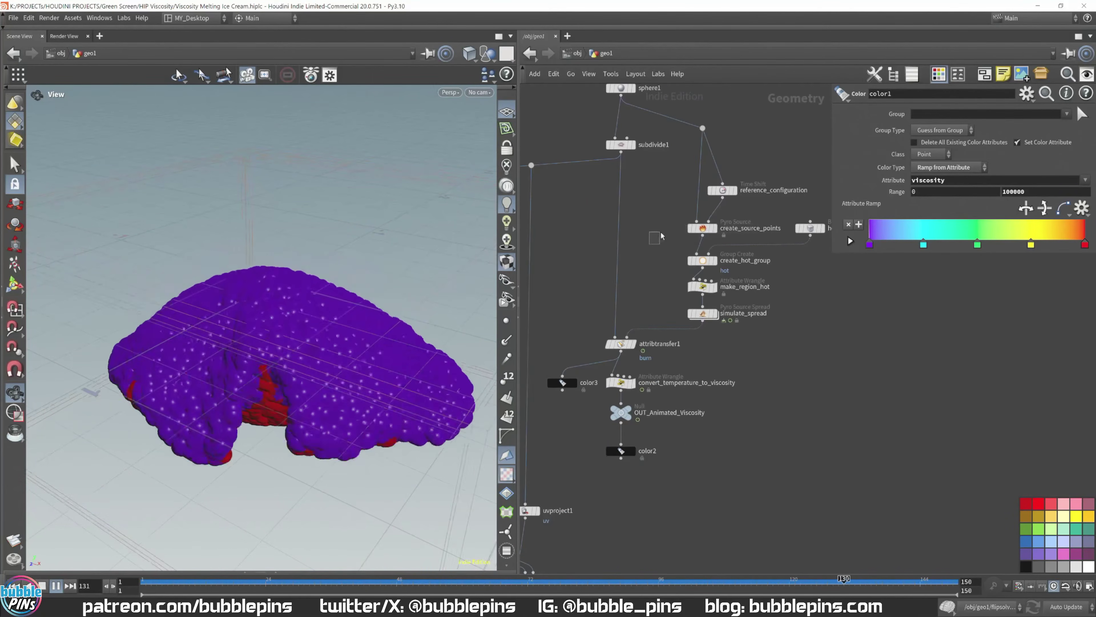
{"action": "left_click_drag", "start_coordinate": [742, 338], "coordinate": [680, 302]}
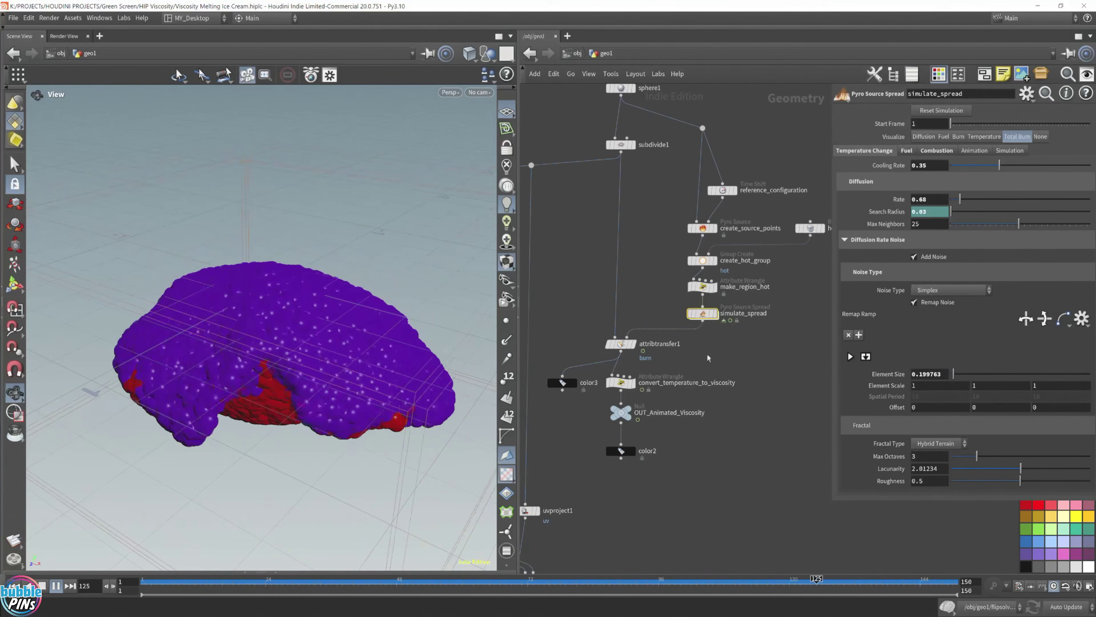
Step: Display OUT_Animated_Viscosity and color2 in turn to watch the viscosity change spread over the sphere
{"action": "left_click", "coordinate": [628, 408]}
{"action": "left_click", "coordinate": [630, 451]}
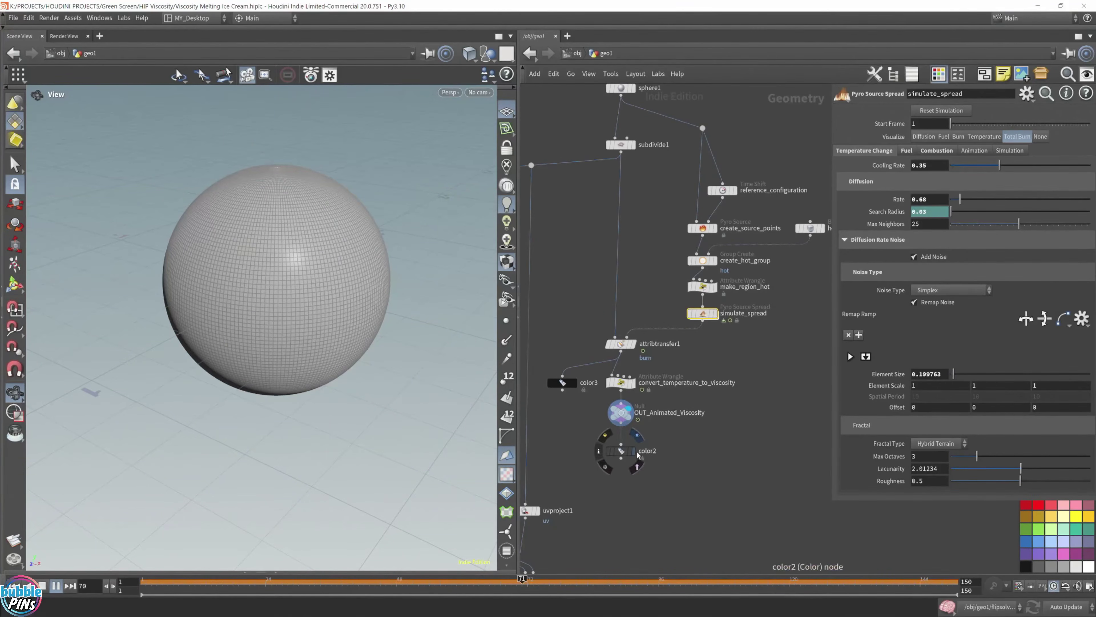
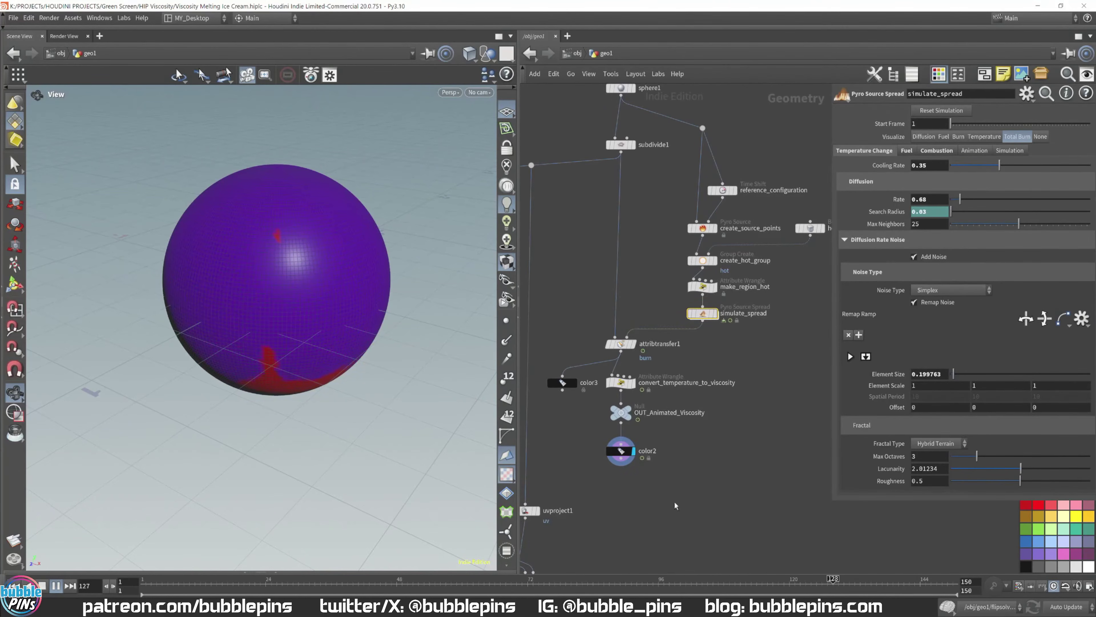
{"action": "middle_click_drag", "start_coordinate": [622, 525], "coordinate": [734, 501]}
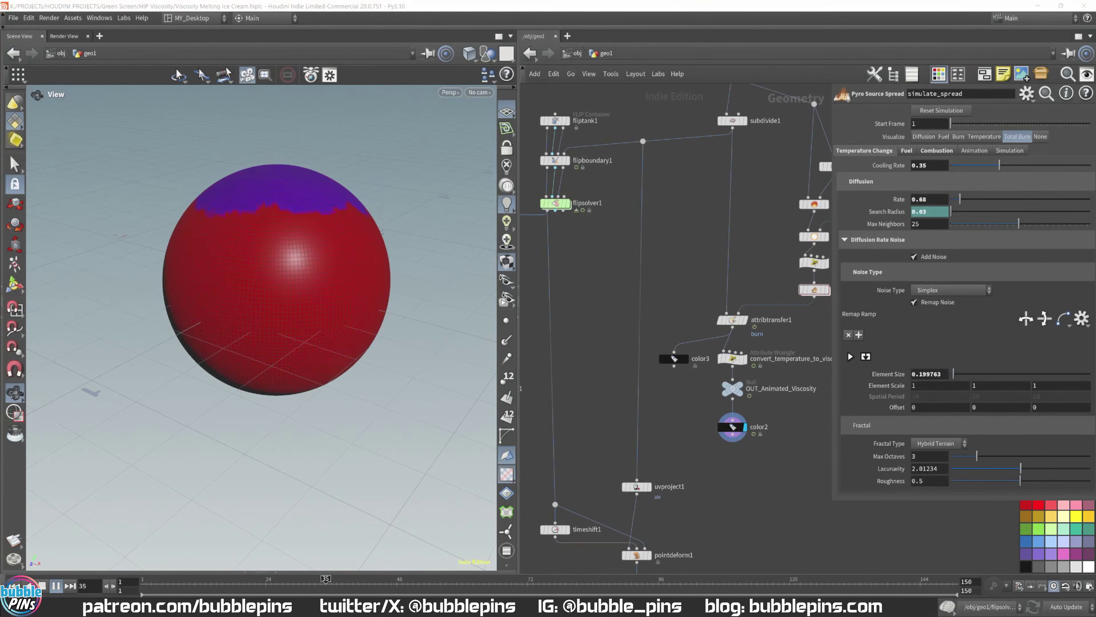
Step: Switch to the browser and read the Threadripper 3960x installation article's sections on CPU shape, motherboards and cooler coverage
{"action": "left_click_drag", "start_coordinate": [1095, 102], "coordinate": [770, 33]}
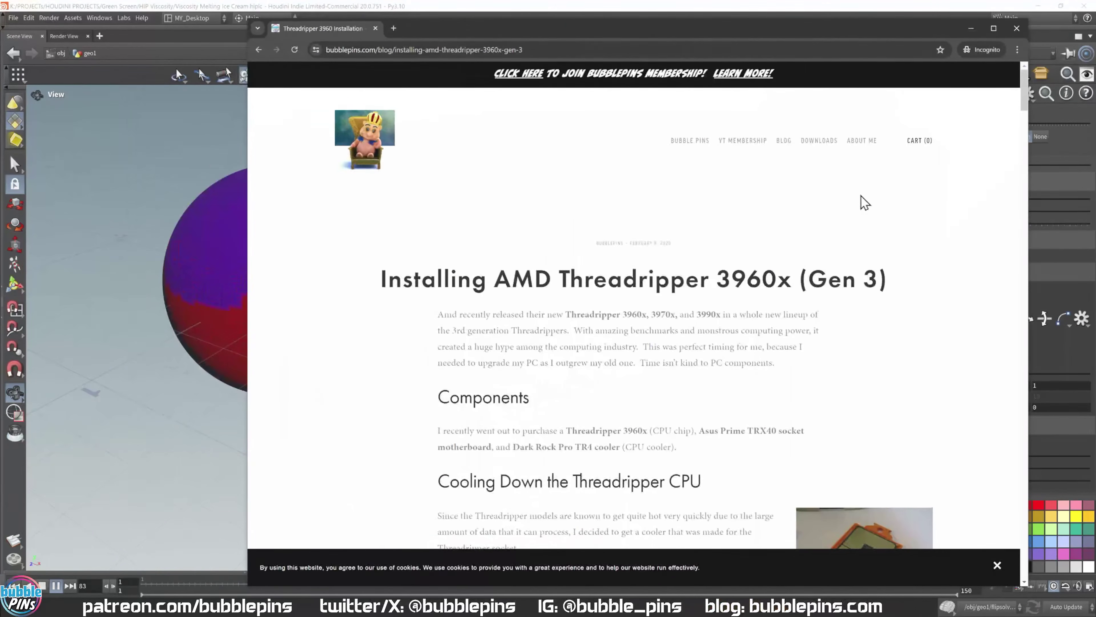
{"action": "scroll", "coordinate": [862, 203], "scroll_direction": "down", "scroll_amount": 5}
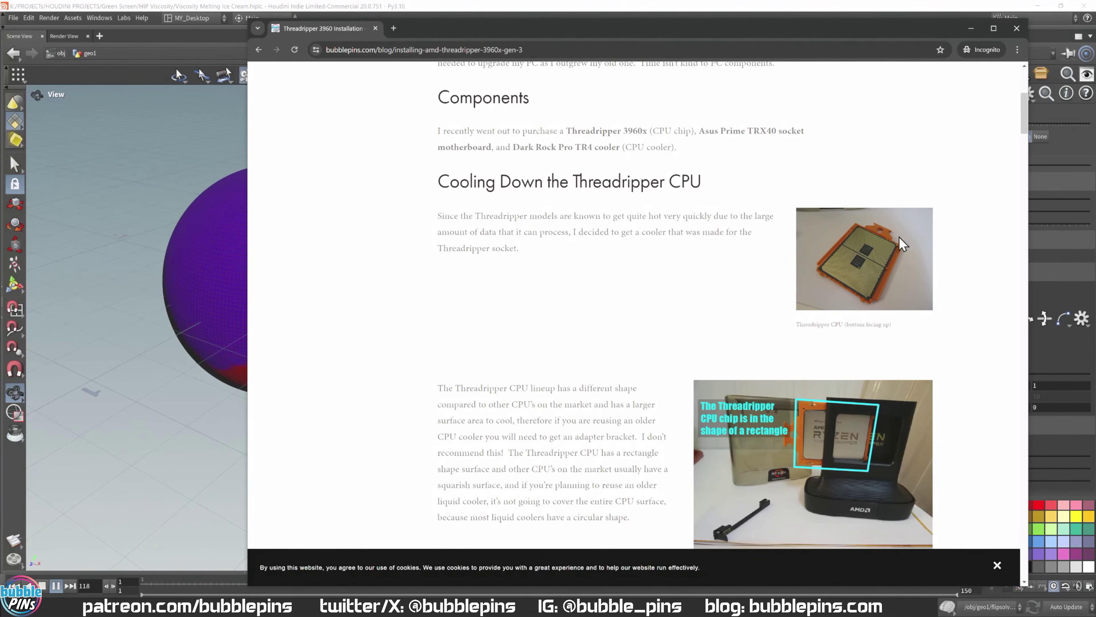
{"action": "scroll", "coordinate": [729, 317], "scroll_direction": "down", "scroll_amount": 3}
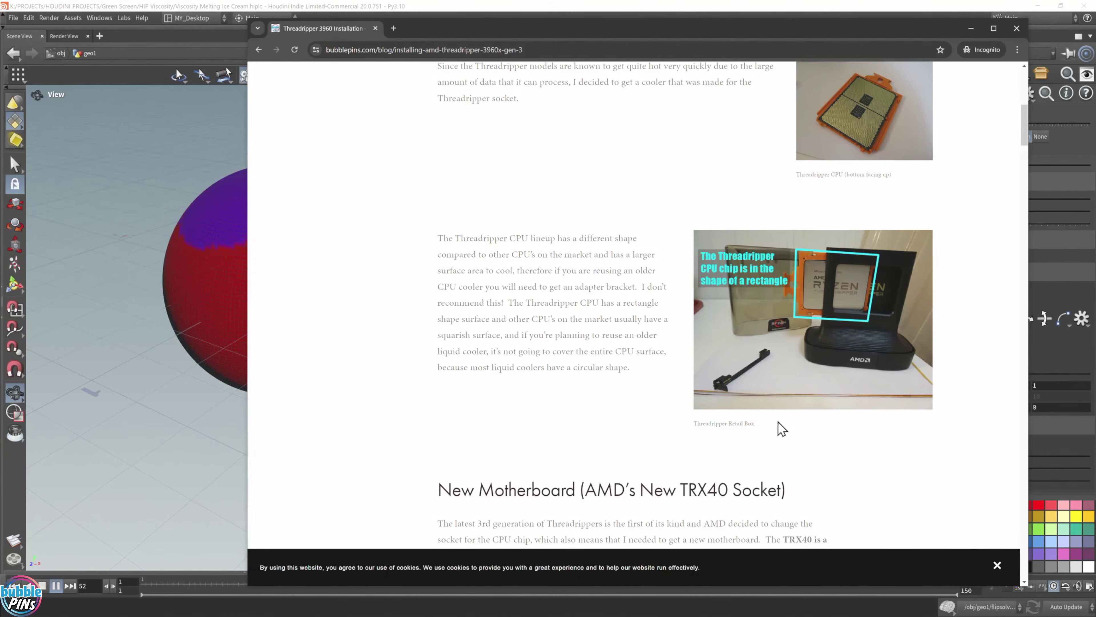
{"action": "scroll", "coordinate": [780, 426], "scroll_direction": "down", "scroll_amount": 3}
{"action": "scroll", "coordinate": [811, 223], "scroll_direction": "up", "scroll_amount": 2}
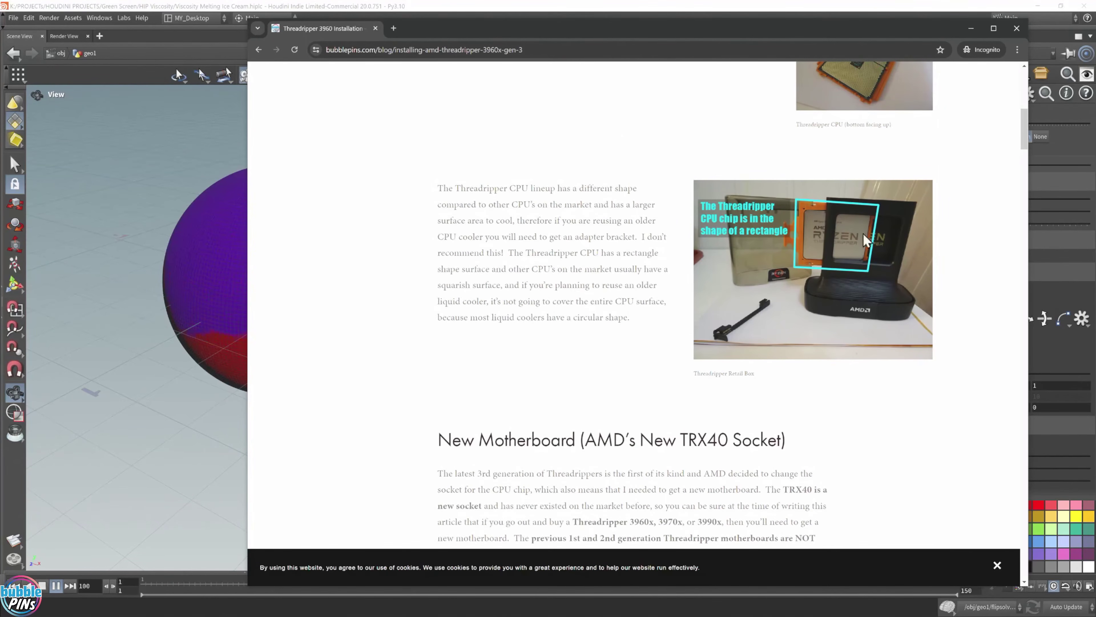
{"action": "scroll", "coordinate": [863, 234], "scroll_direction": "up", "scroll_amount": 3}
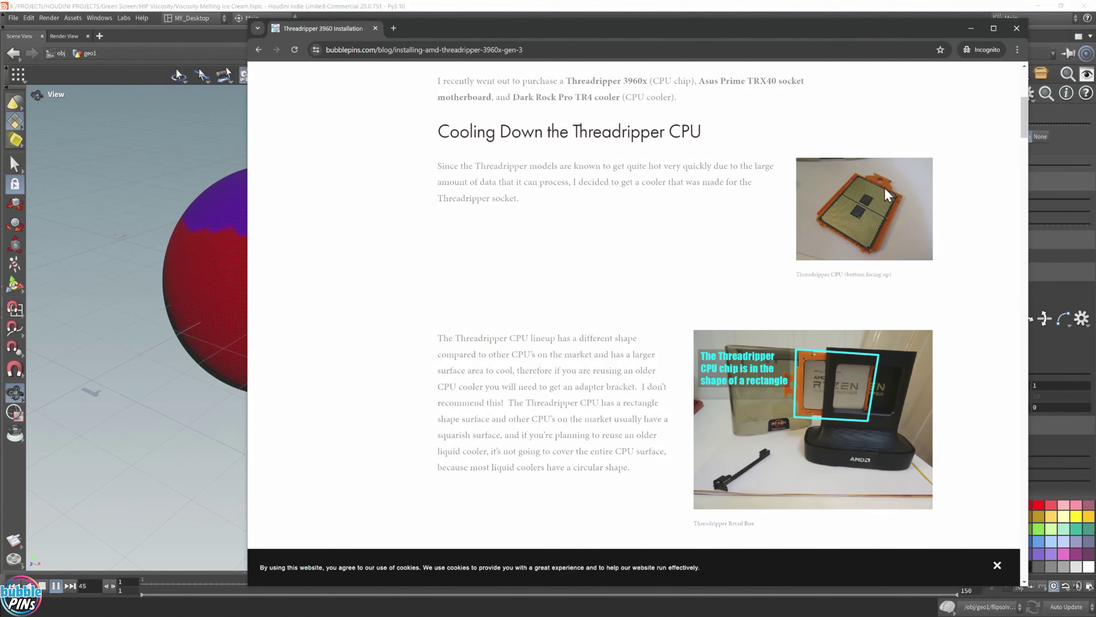
{"action": "scroll", "coordinate": [865, 488], "scroll_direction": "down", "scroll_amount": 8}
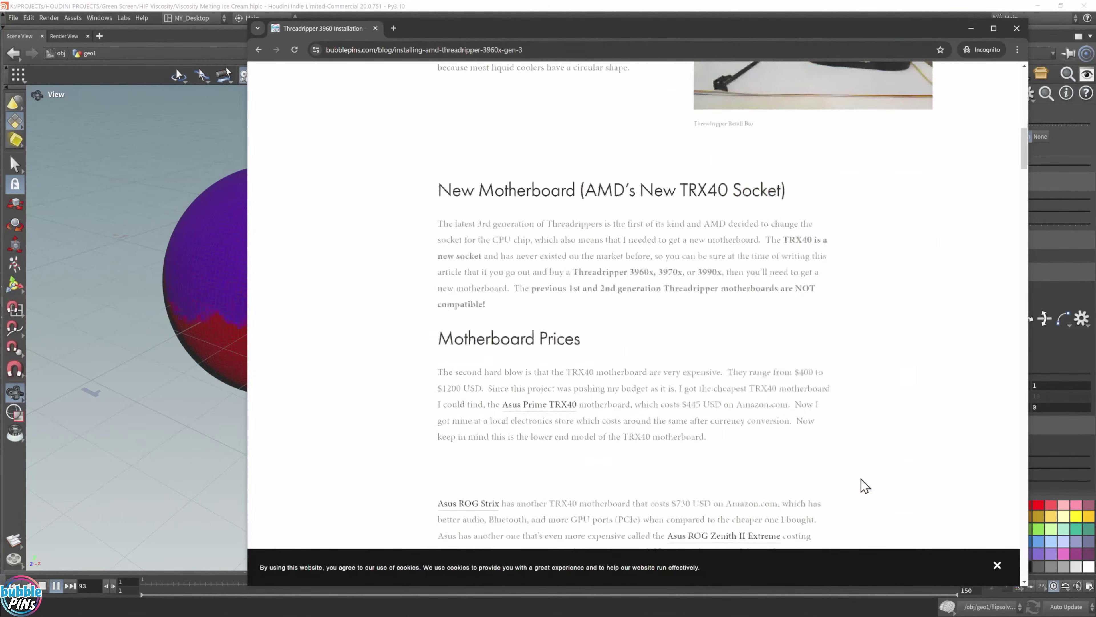
{"action": "scroll", "coordinate": [865, 487], "scroll_direction": "down", "scroll_amount": 12}
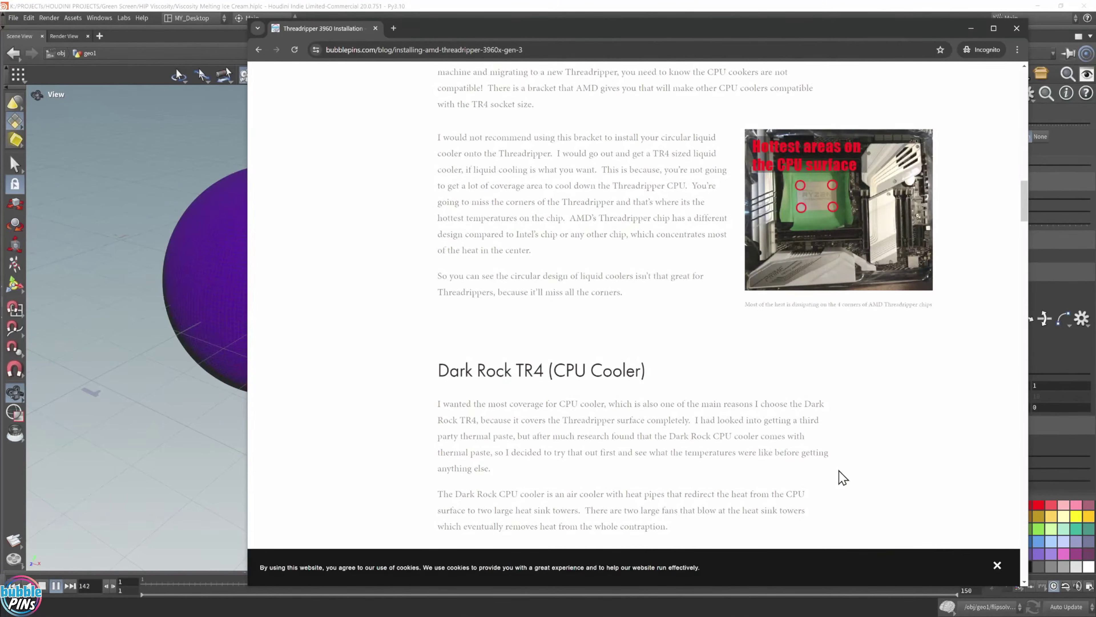
{"action": "scroll", "coordinate": [839, 195], "scroll_direction": "up", "scroll_amount": 2}
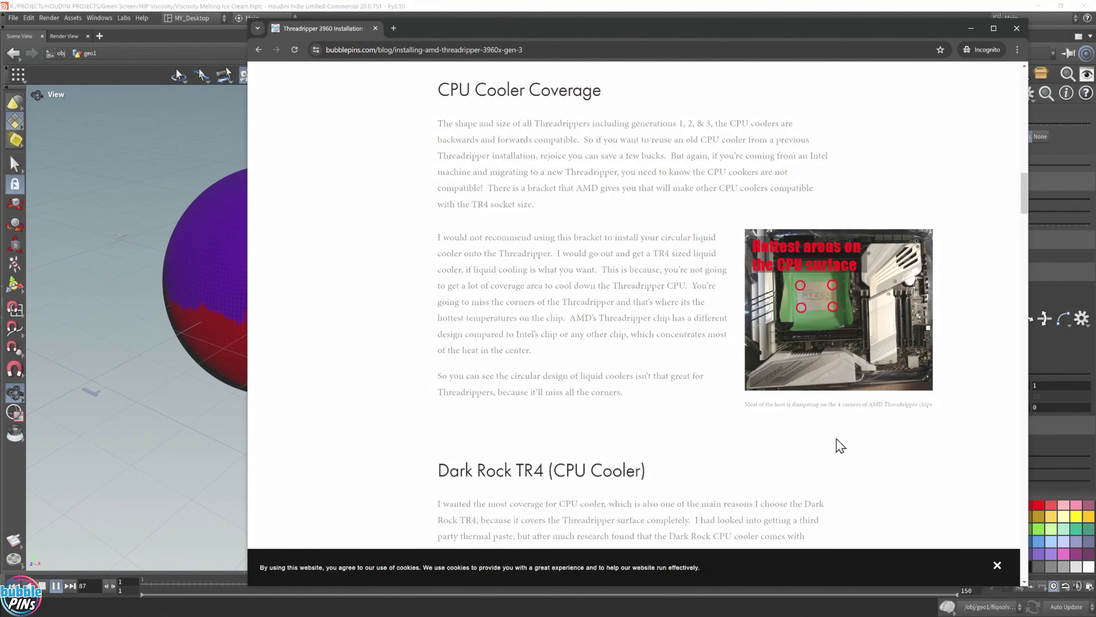
{"action": "scroll", "coordinate": [835, 353], "scroll_direction": "up", "scroll_amount": 15}
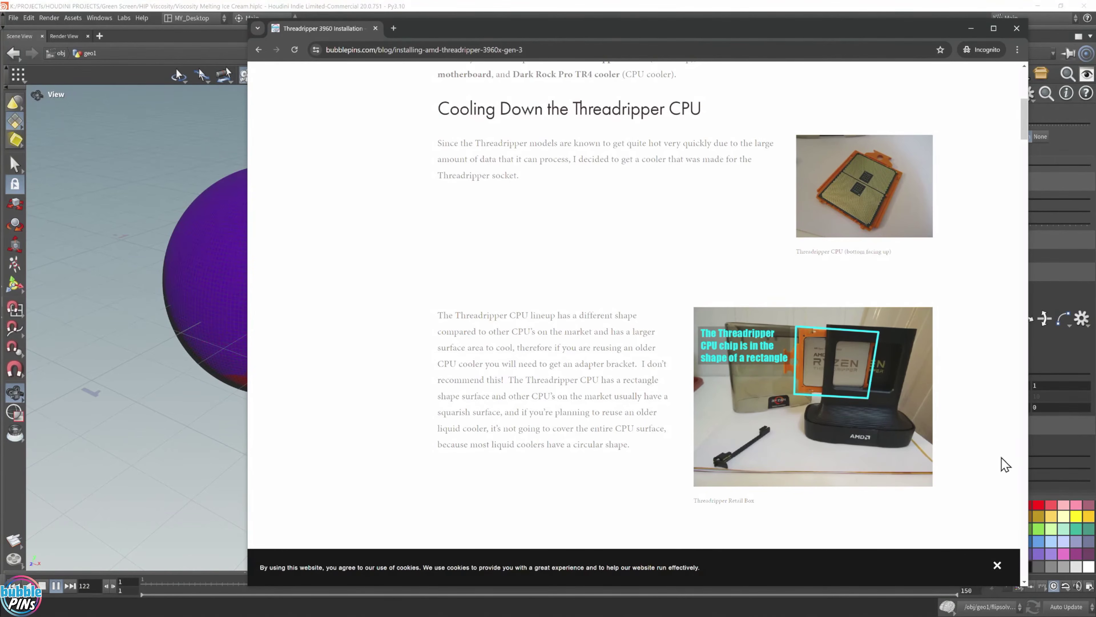
{"action": "scroll", "coordinate": [986, 461], "scroll_direction": "down", "scroll_amount": 2}
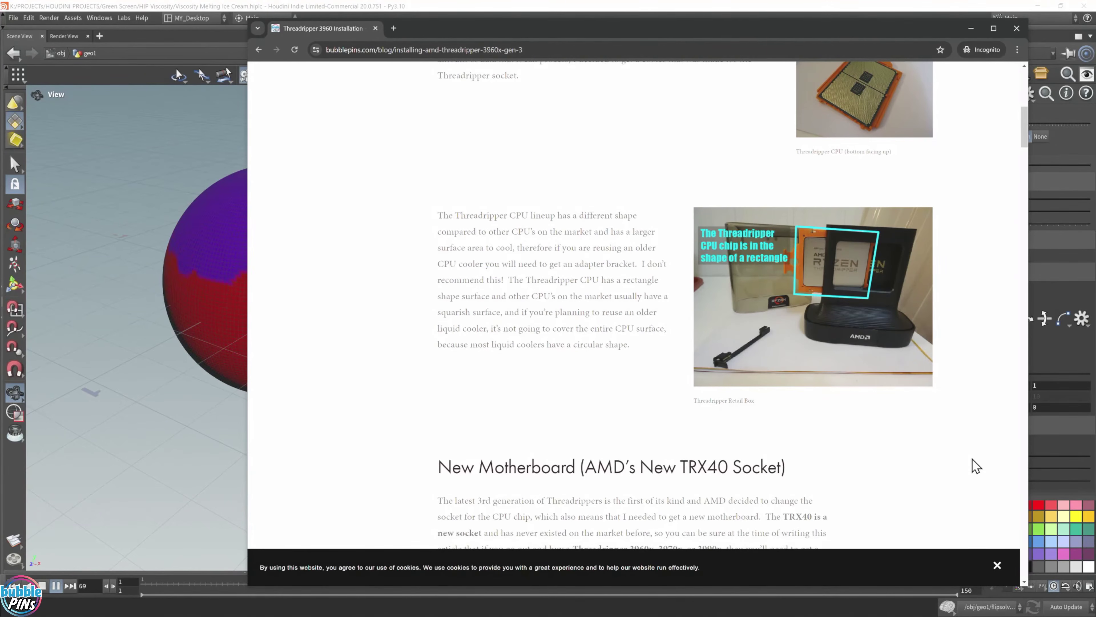
Step: Open the CPU Cooler Coverage section's picture of the hottest CPU surface areas in a new tab and enlarge it
{"action": "scroll", "coordinate": [973, 466], "scroll_direction": "down", "scroll_amount": 15}
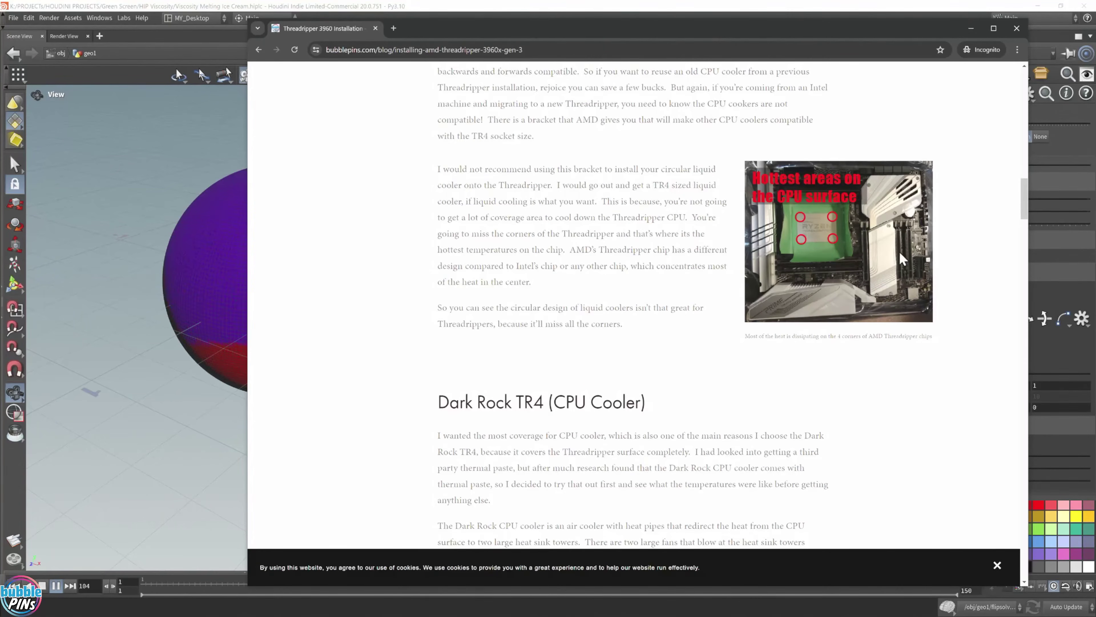
{"action": "scroll", "coordinate": [831, 219], "scroll_direction": "up", "scroll_amount": 1}
{"action": "right_click", "coordinate": [831, 272]}
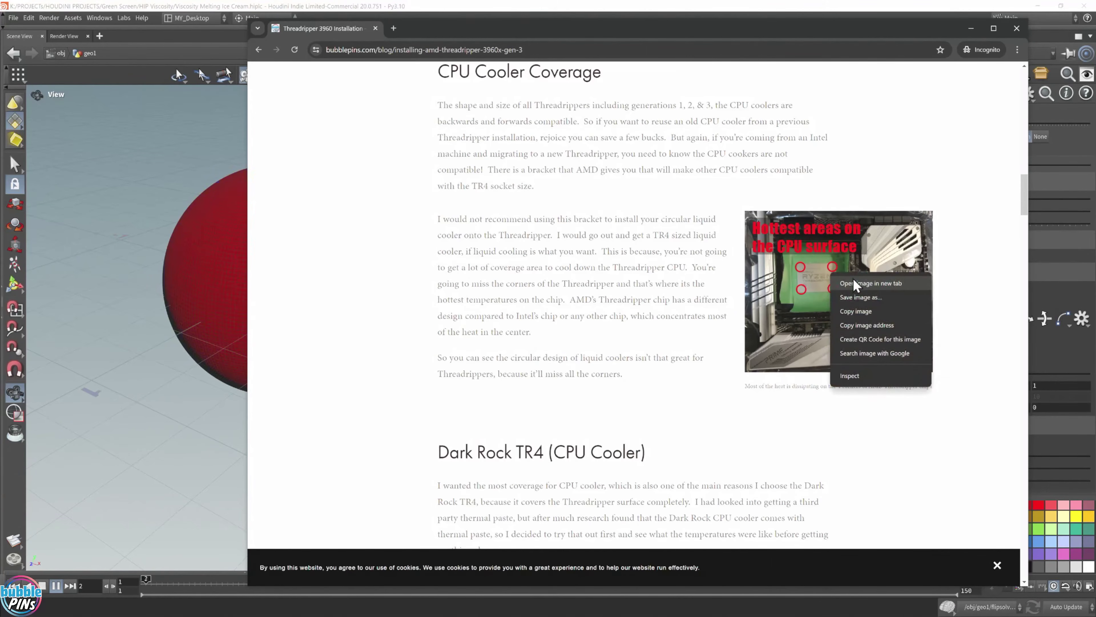
{"action": "left_click", "coordinate": [871, 283]}
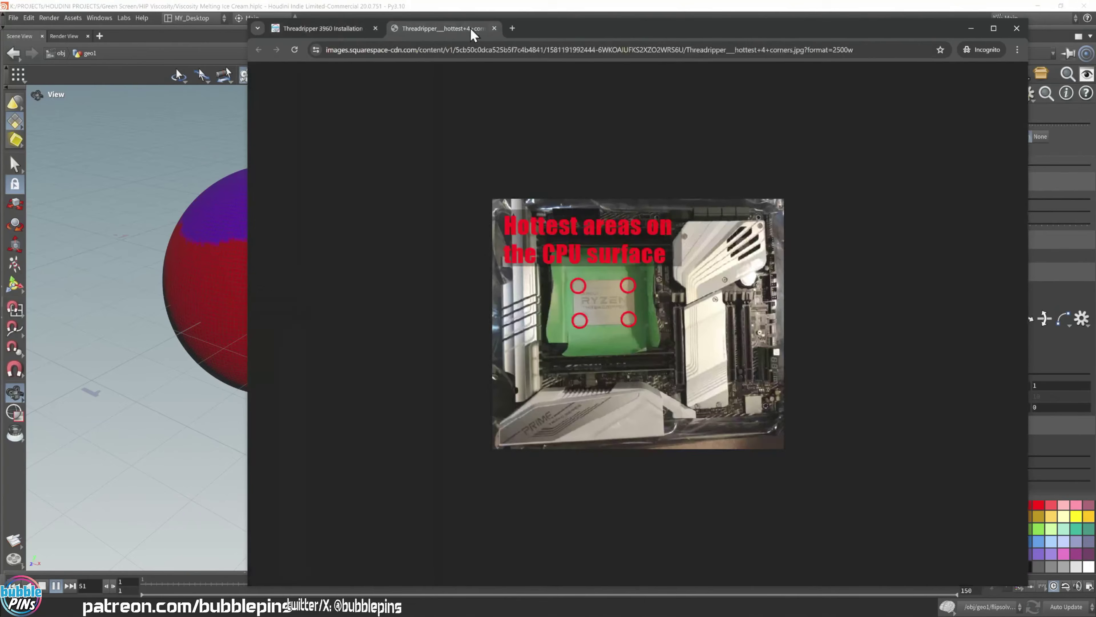
{"action": "scroll", "coordinate": [675, 329], "scroll_direction": "up", "scroll_amount": 5, "text": "ctrl"}
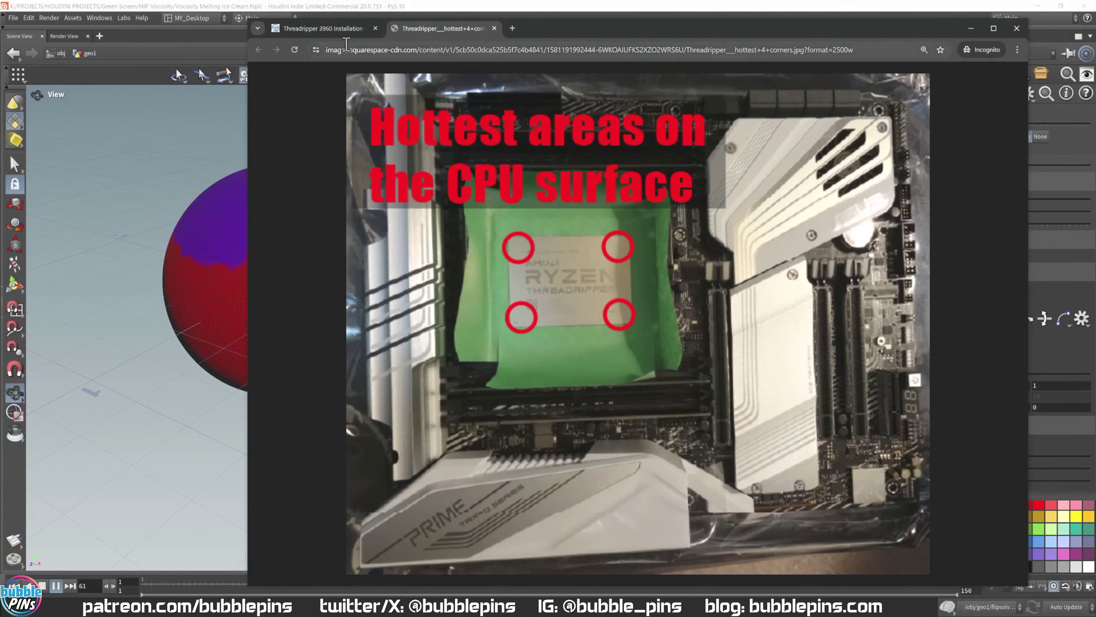
Step: Return to the article and skim the sections on thermal paste, installing the CPU cooler, software licenses and rebuilding the old machine
{"action": "left_click", "coordinate": [324, 35]}
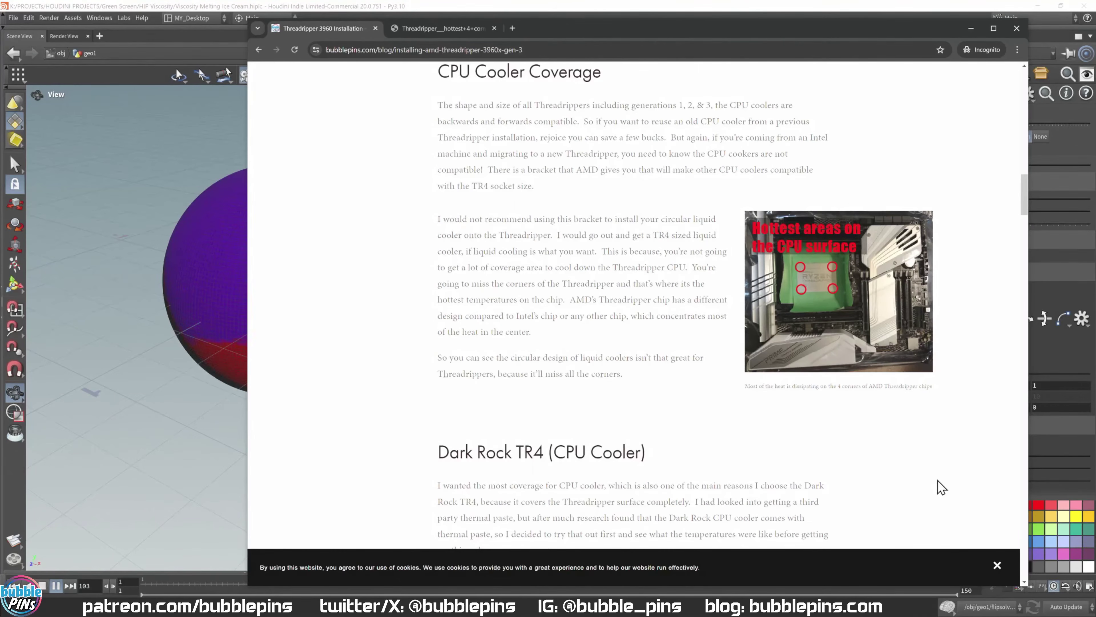
{"action": "scroll", "coordinate": [889, 471], "scroll_direction": "down", "scroll_amount": 15}
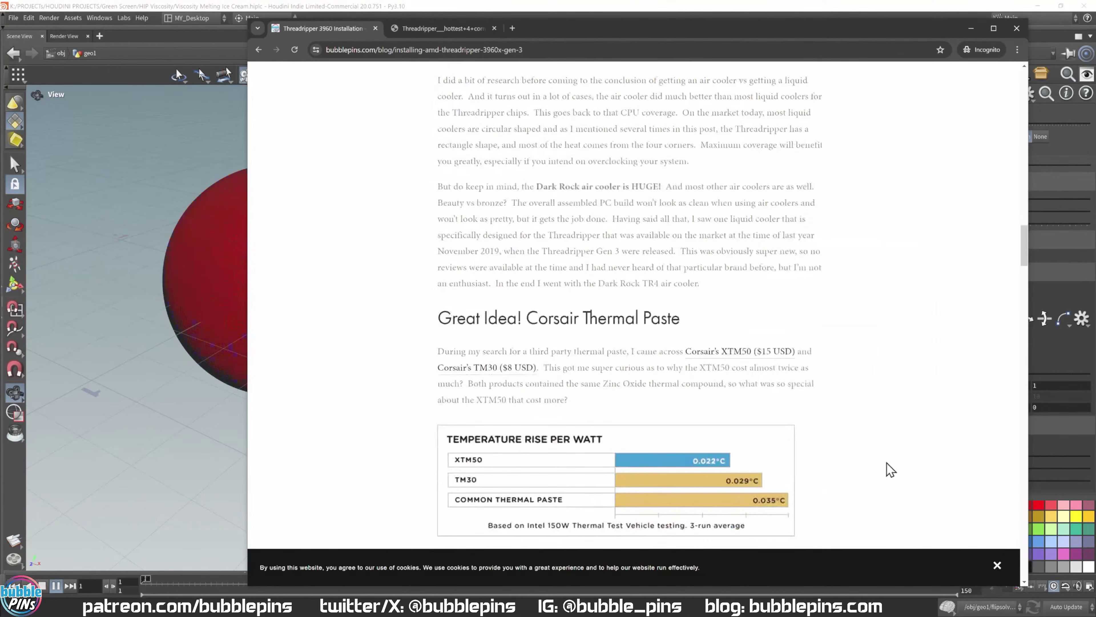
{"action": "scroll", "coordinate": [887, 468], "scroll_direction": "down", "scroll_amount": 10}
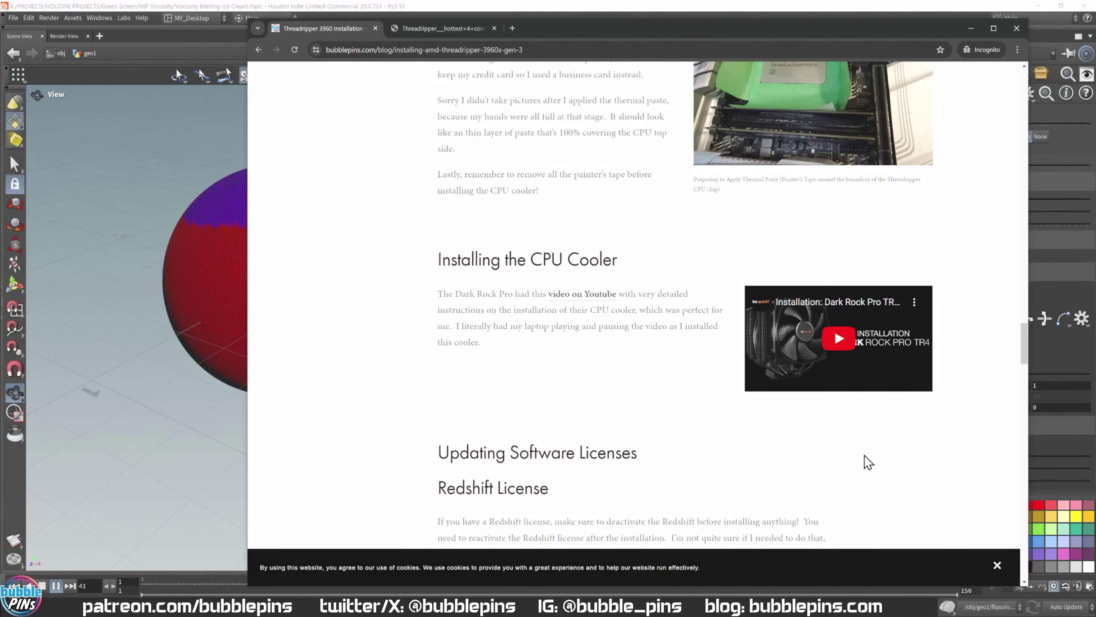
{"action": "scroll", "coordinate": [846, 468], "scroll_direction": "down", "scroll_amount": 4}
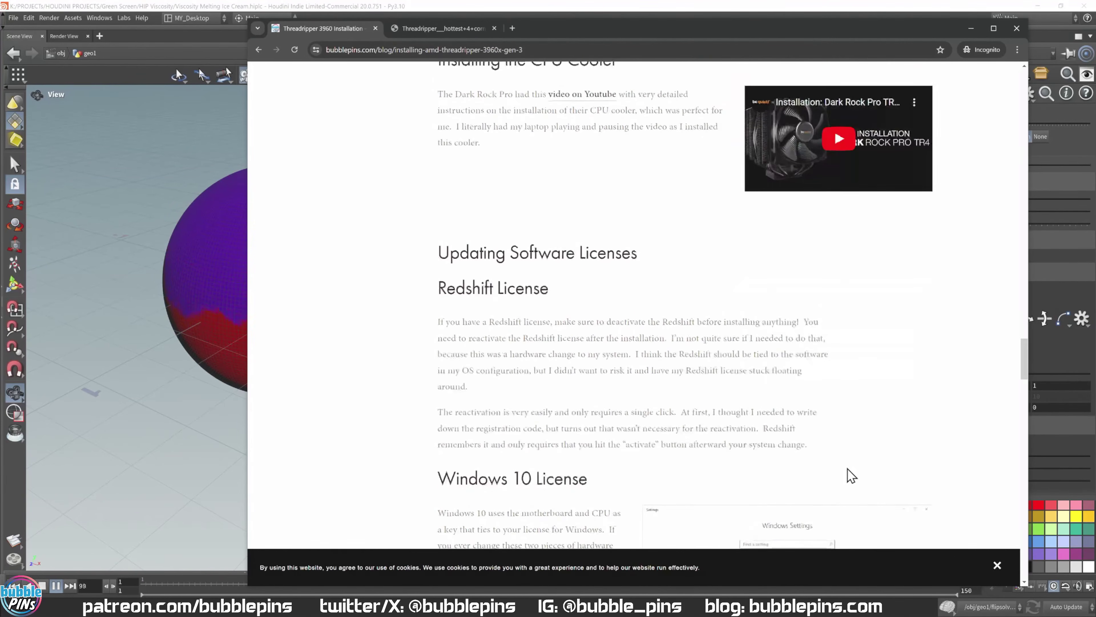
{"action": "scroll", "coordinate": [850, 475], "scroll_direction": "up", "scroll_amount": 2}
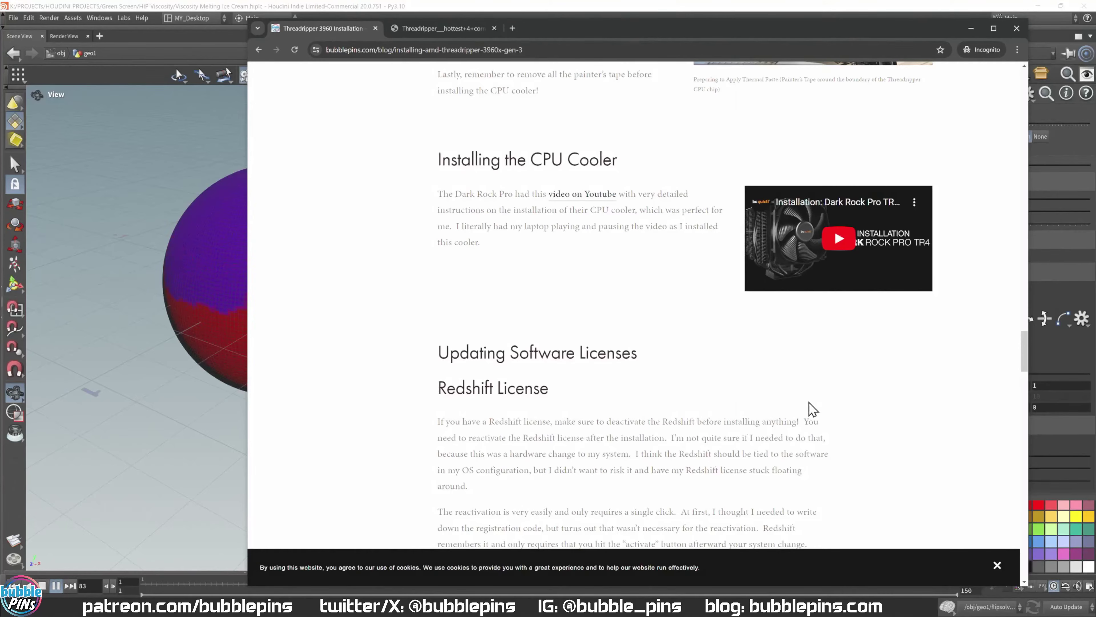
{"action": "scroll", "coordinate": [865, 419], "scroll_direction": "up", "scroll_amount": 4}
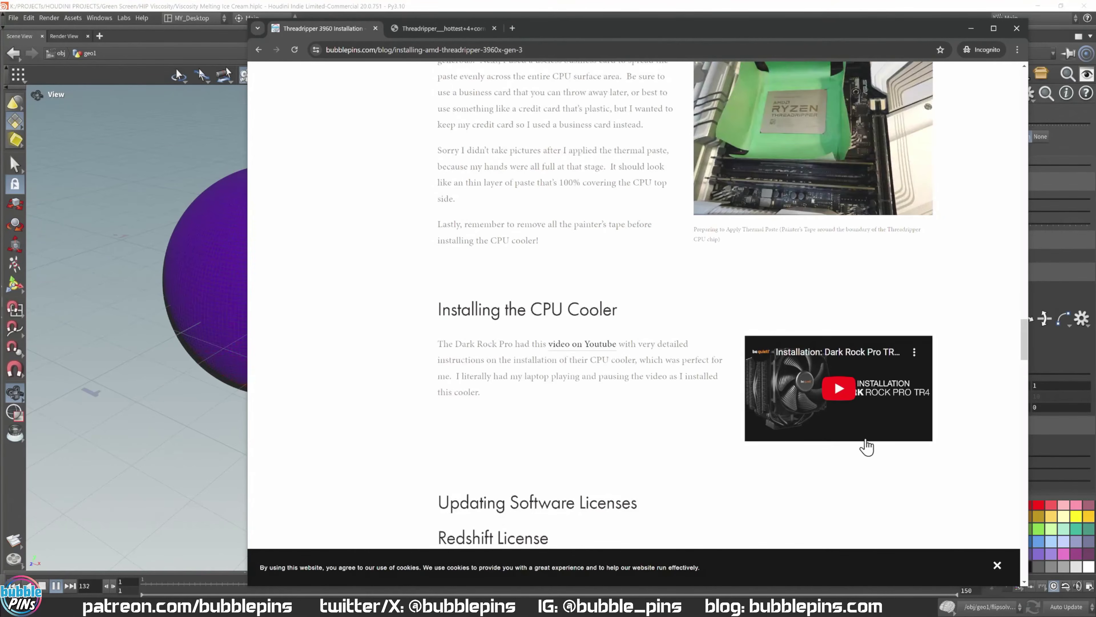
{"action": "scroll", "coordinate": [881, 445], "scroll_direction": "down", "scroll_amount": 8}
{"action": "scroll", "coordinate": [893, 432], "scroll_direction": "down", "scroll_amount": 8}
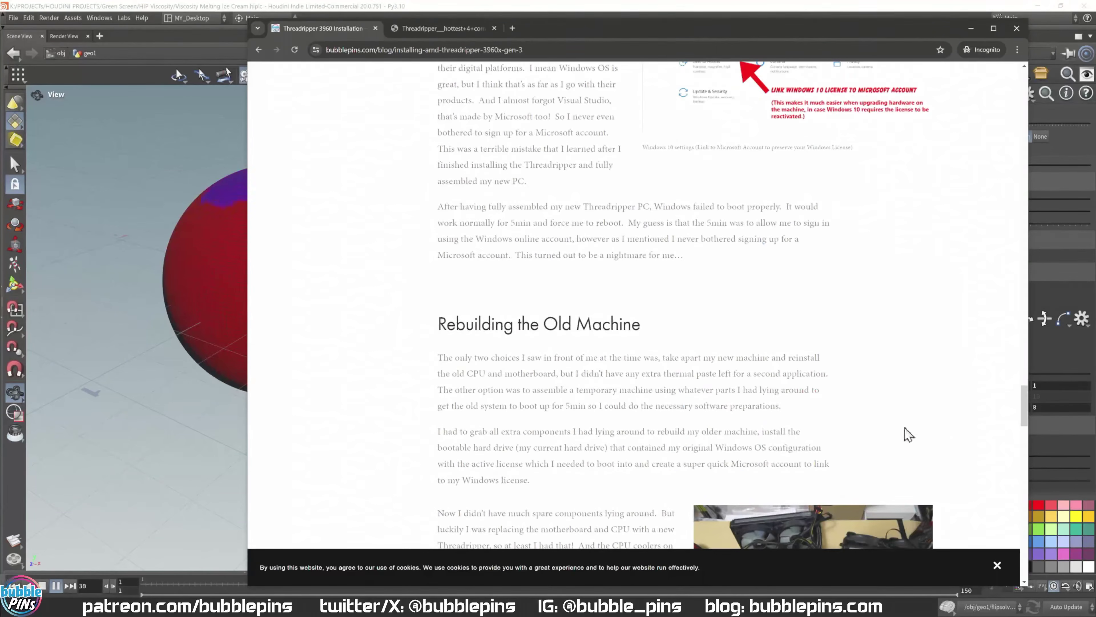
{"action": "scroll", "coordinate": [937, 433], "scroll_direction": "down", "scroll_amount": 5}
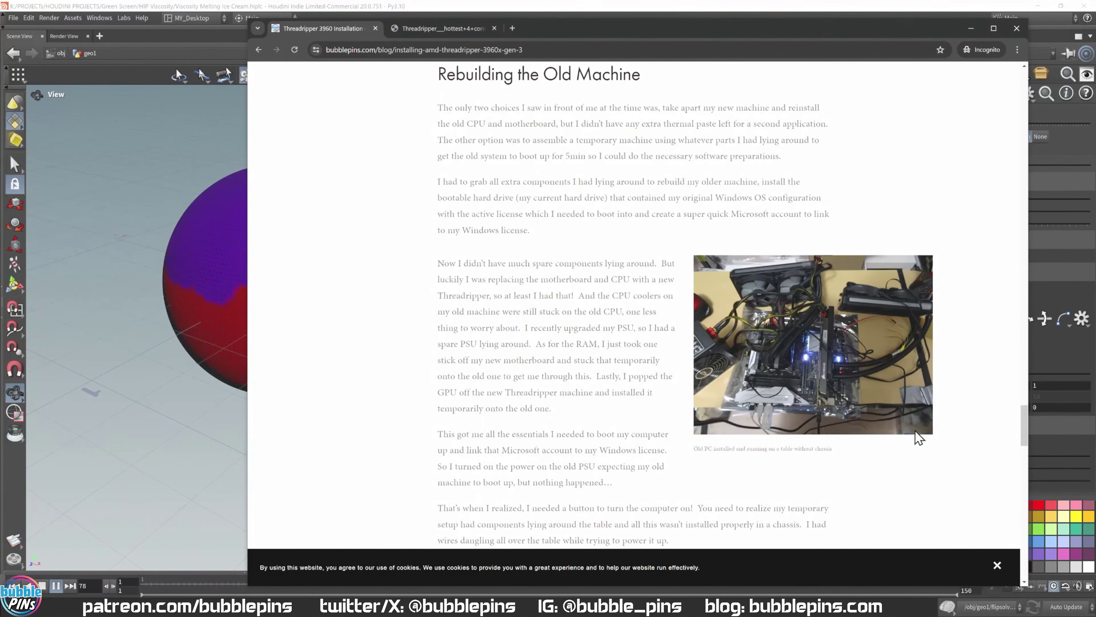
{"action": "scroll", "coordinate": [923, 447], "scroll_direction": "down", "scroll_amount": 4}
{"action": "scroll", "coordinate": [917, 455], "scroll_direction": "up", "scroll_amount": 15}
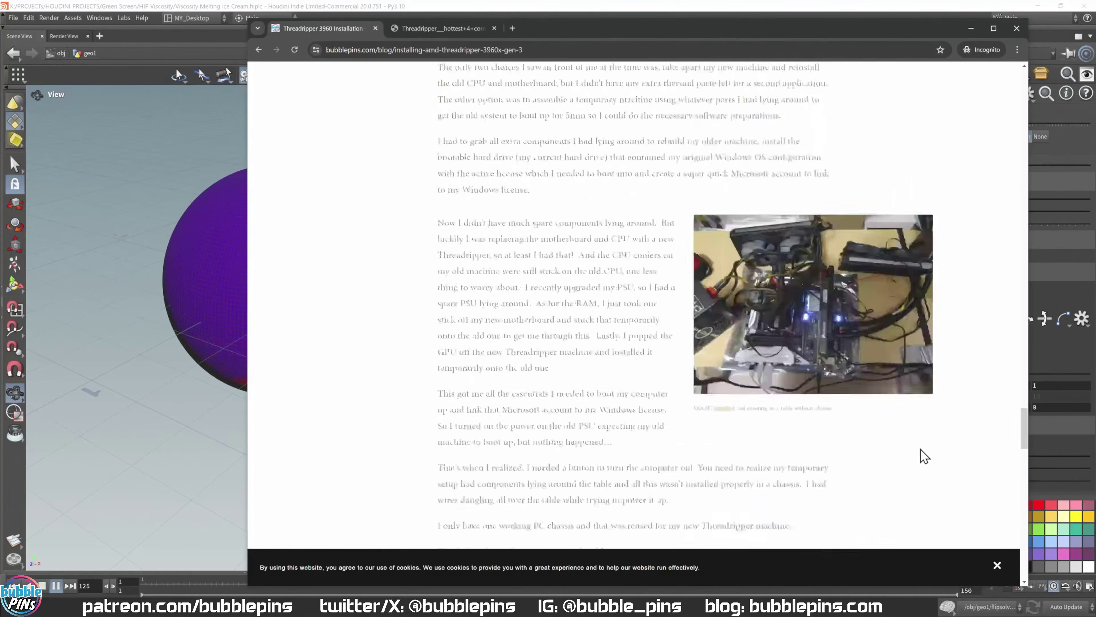
Step: Read the article's Redshift License, Windows 10 License and Rebuilding the Old Machine sections
{"action": "scroll", "coordinate": [922, 455], "scroll_direction": "down", "scroll_amount": 5}
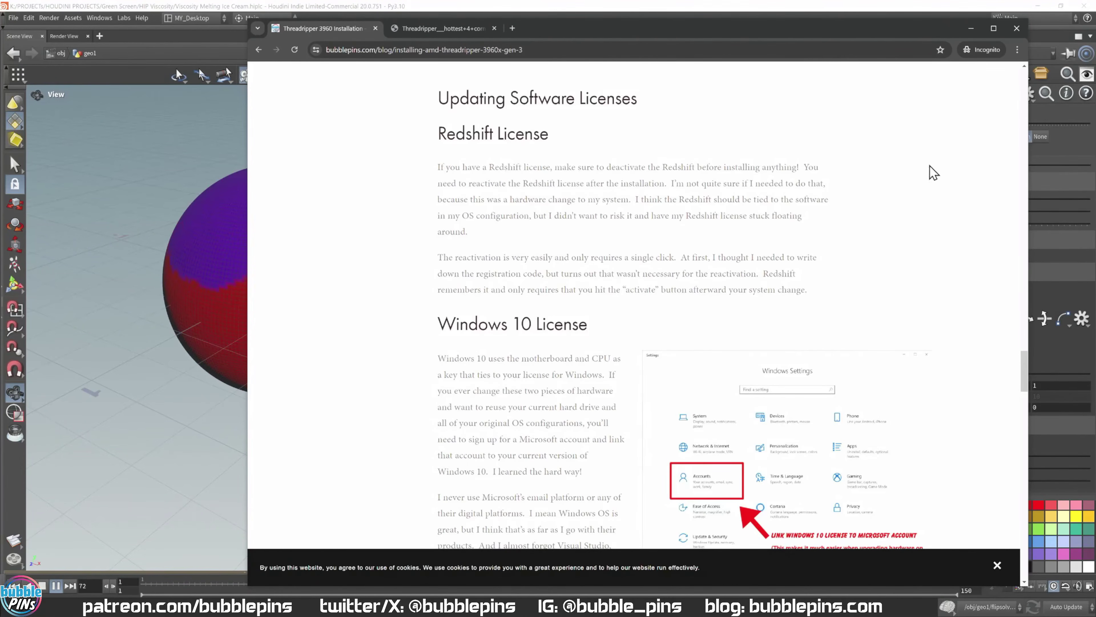
{"action": "scroll", "coordinate": [690, 418], "scroll_direction": "down", "scroll_amount": 3}
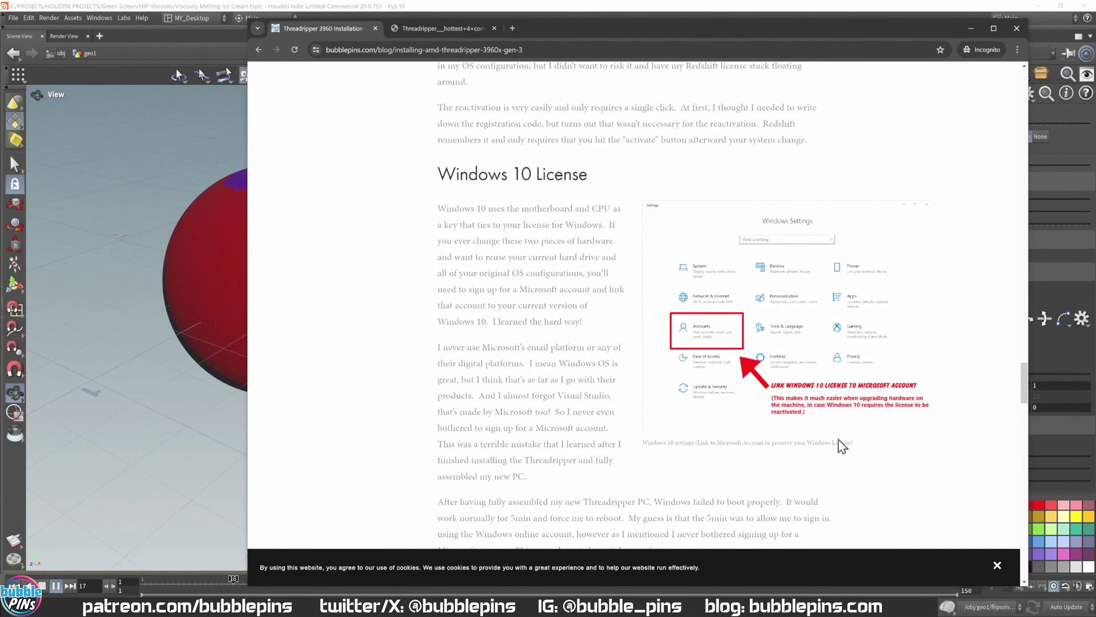
{"action": "scroll", "coordinate": [889, 447], "scroll_direction": "down", "scroll_amount": 1}
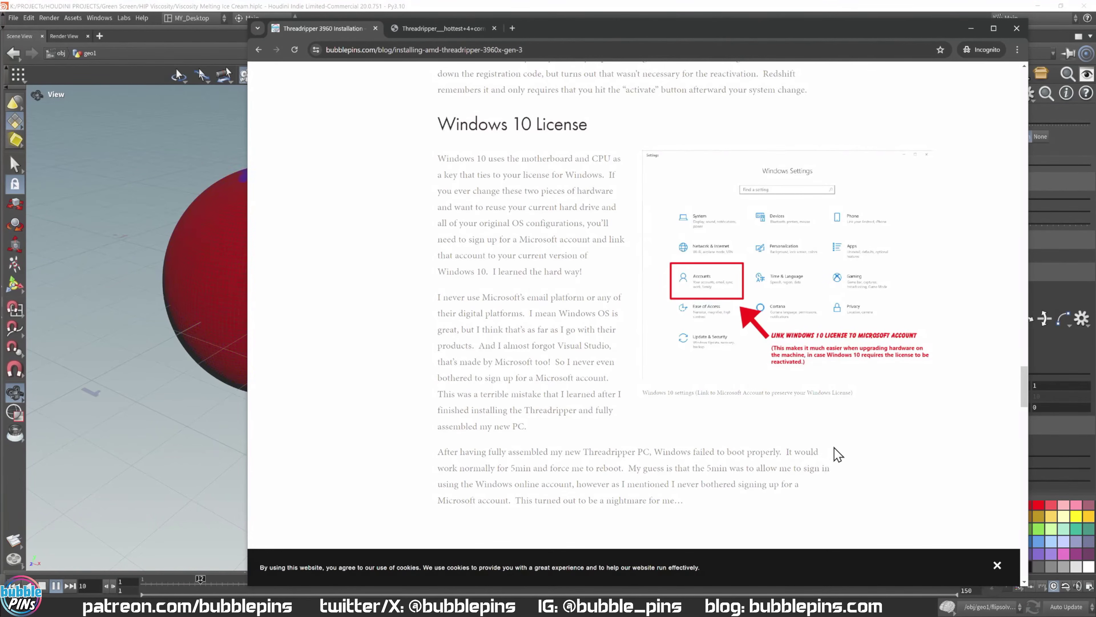
{"action": "scroll", "coordinate": [833, 449], "scroll_direction": "down", "scroll_amount": 9}
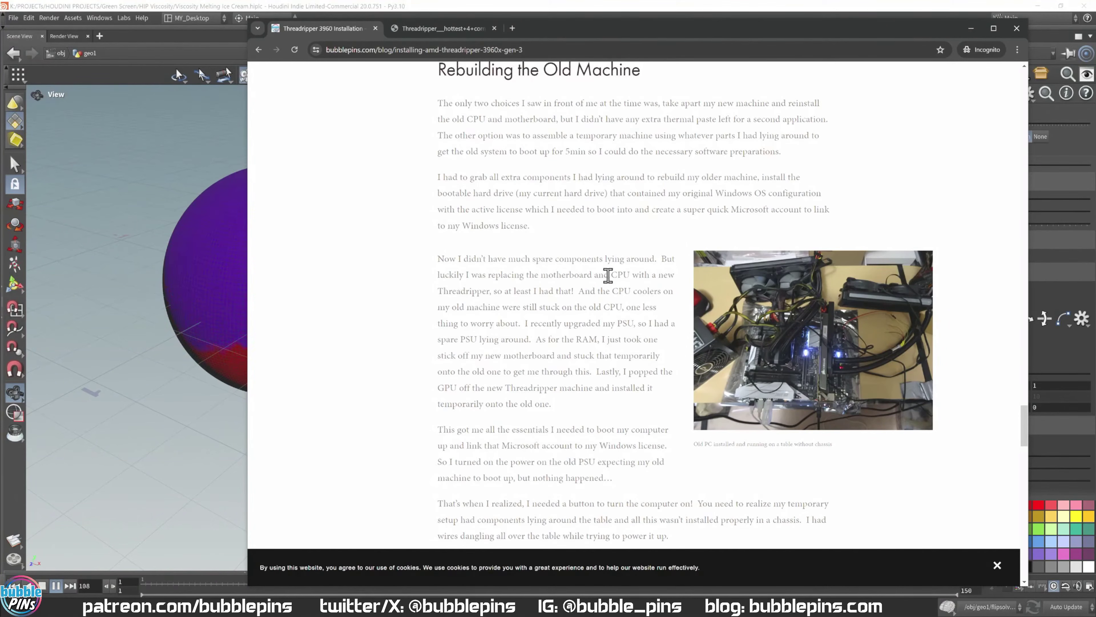
{"action": "scroll", "coordinate": [932, 482], "scroll_direction": "up", "scroll_amount": 1}
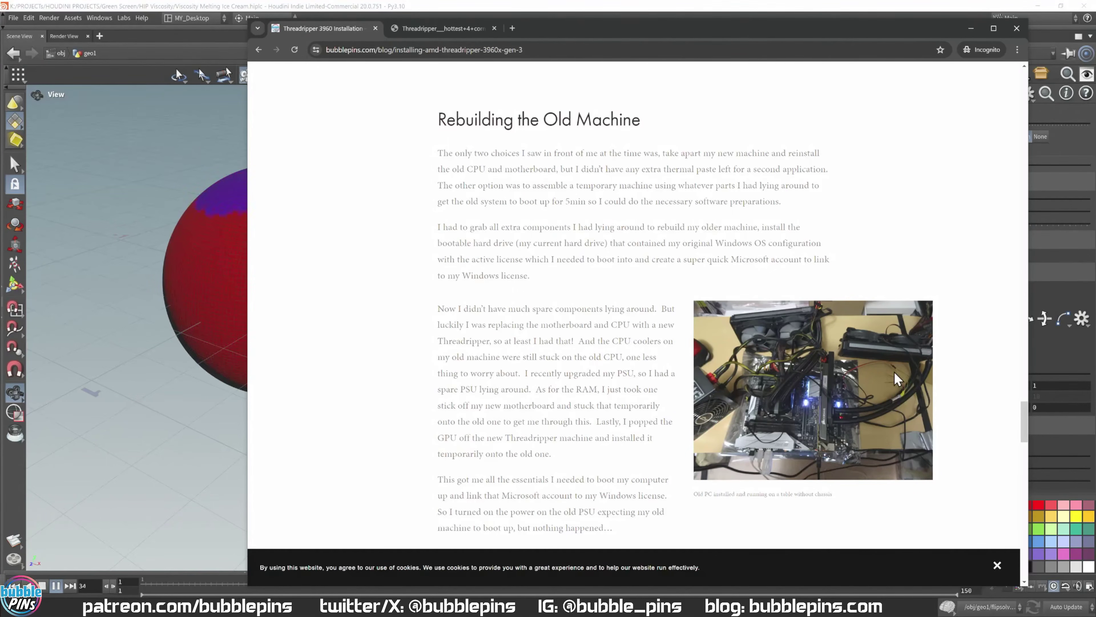
{"action": "scroll", "coordinate": [894, 372], "scroll_direction": "down", "scroll_amount": 2}
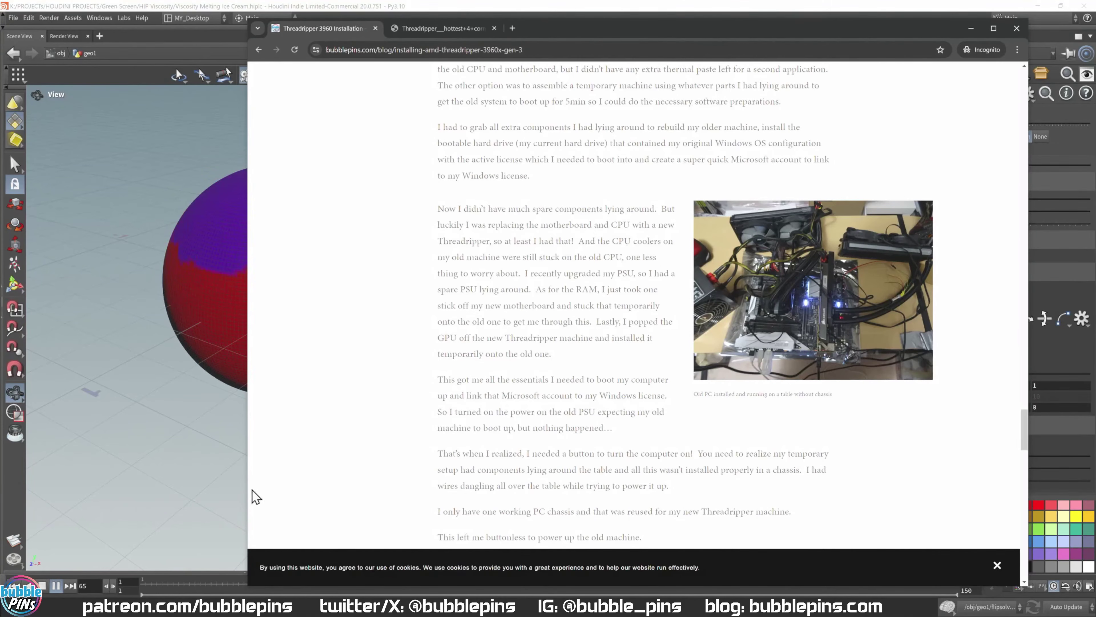
Step: Resize and reposition the browser window so the whole simulated sphere in the Houdini viewport stays uncovered beside the article
{"action": "left_click_drag", "start_coordinate": [248, 496], "coordinate": [399, 502]}
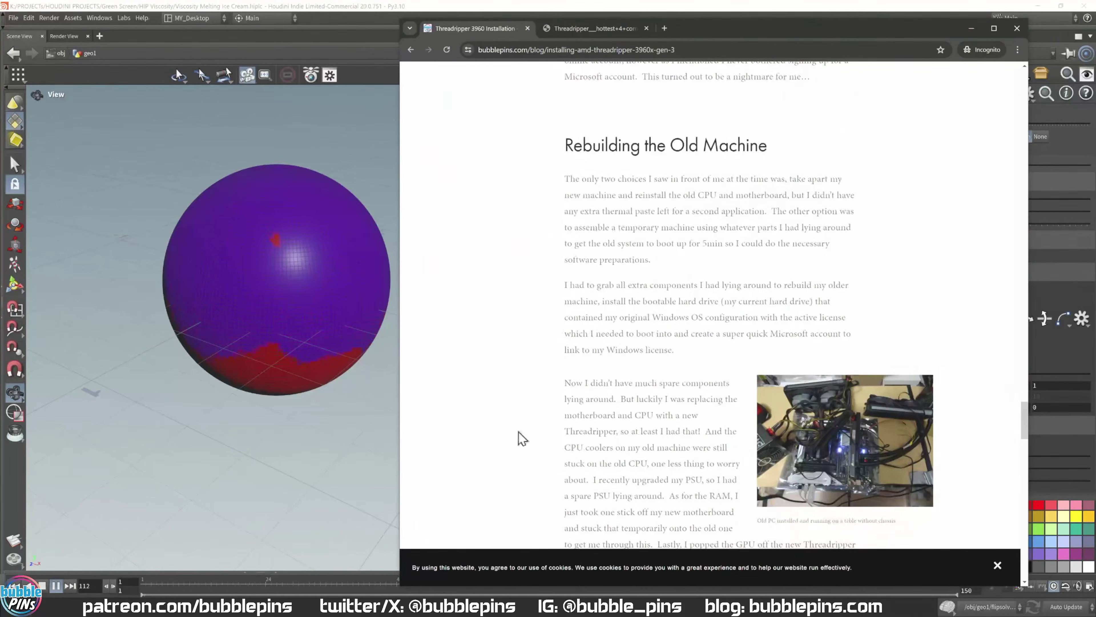
{"action": "left_click_drag", "start_coordinate": [795, 35], "coordinate": [860, 62]}
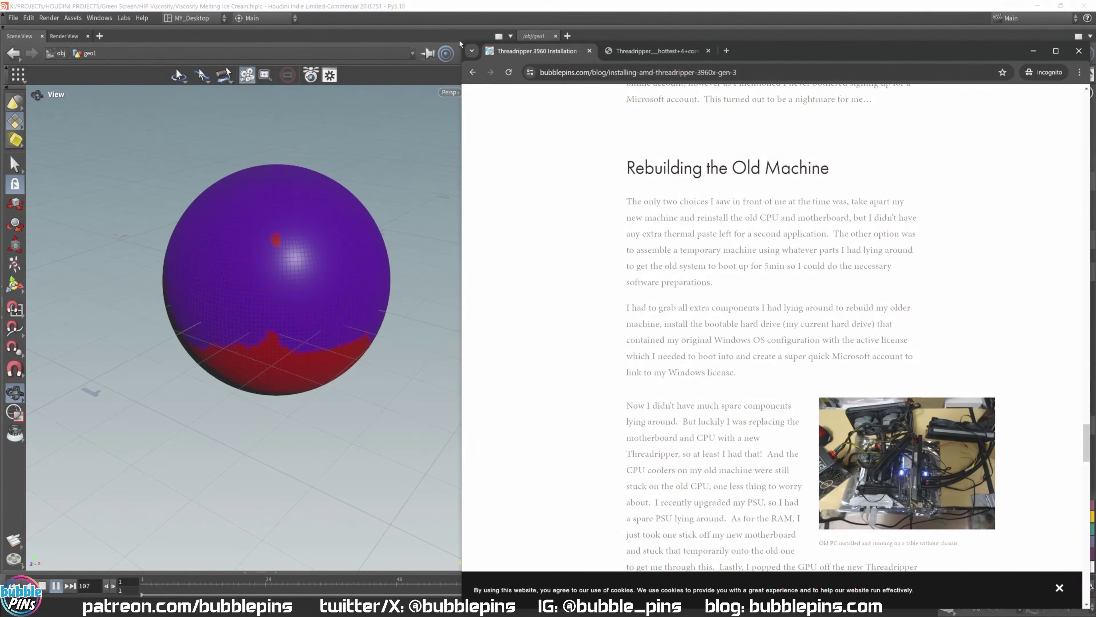
{"action": "left_click_drag", "start_coordinate": [461, 40], "coordinate": [409, 12]}
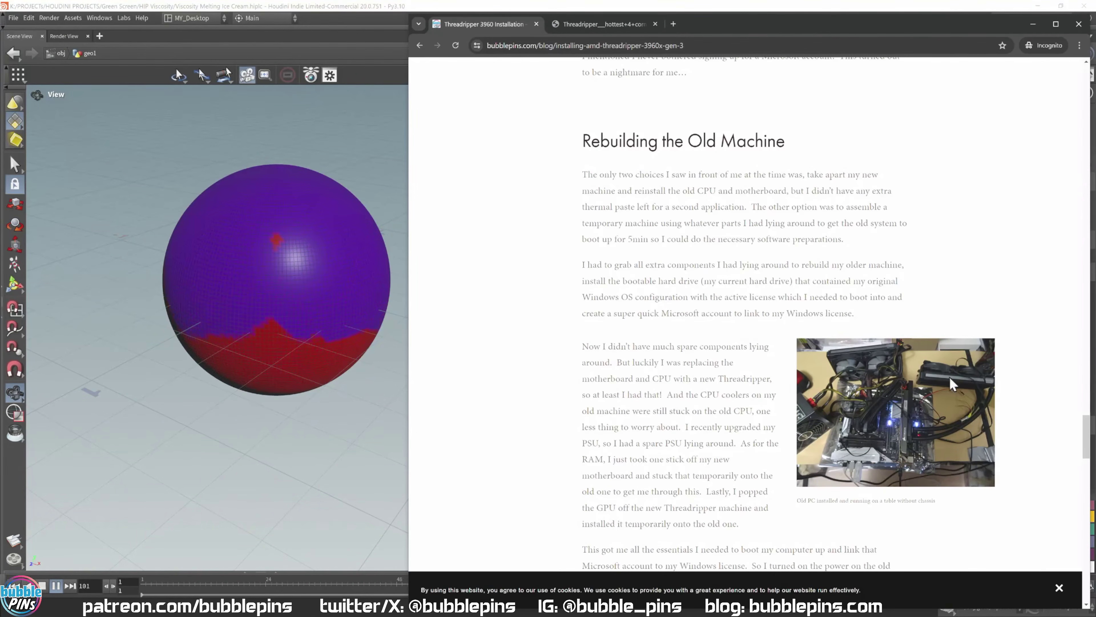
Step: Look through the Custom Power Up Button section, revisit CPU Cooler Coverage, and reread the Redshift and Windows 10 license sections
{"action": "scroll", "coordinate": [928, 364], "scroll_direction": "down", "scroll_amount": 6}
{"action": "scroll", "coordinate": [927, 362], "scroll_direction": "down", "scroll_amount": 5}
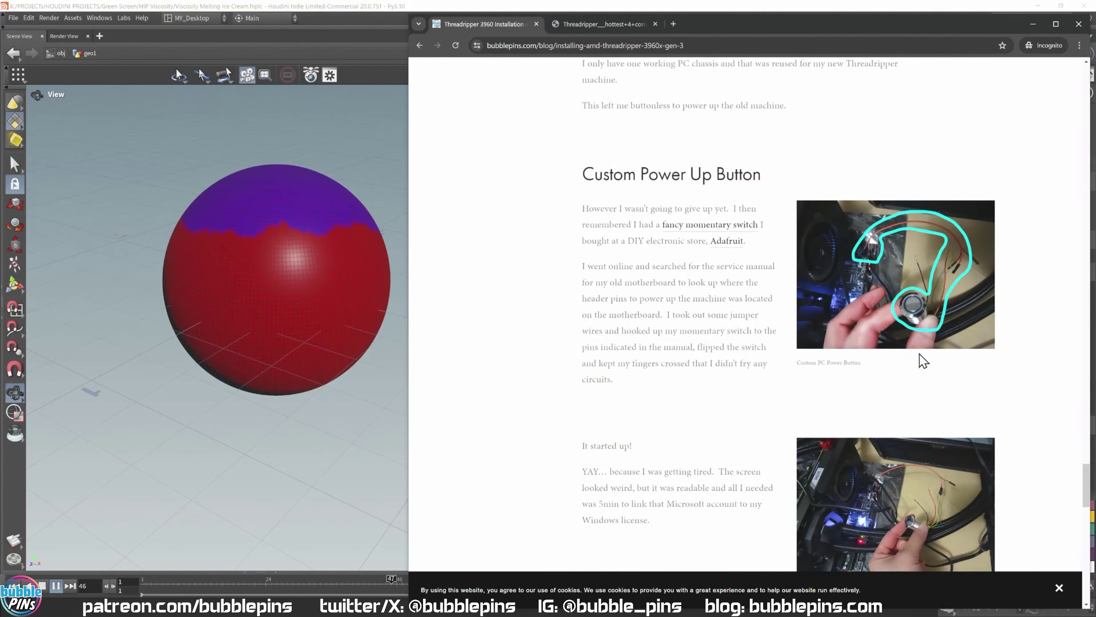
{"action": "scroll", "coordinate": [918, 354], "scroll_direction": "down", "scroll_amount": 9}
{"action": "scroll", "coordinate": [918, 356], "scroll_direction": "up", "scroll_amount": 6}
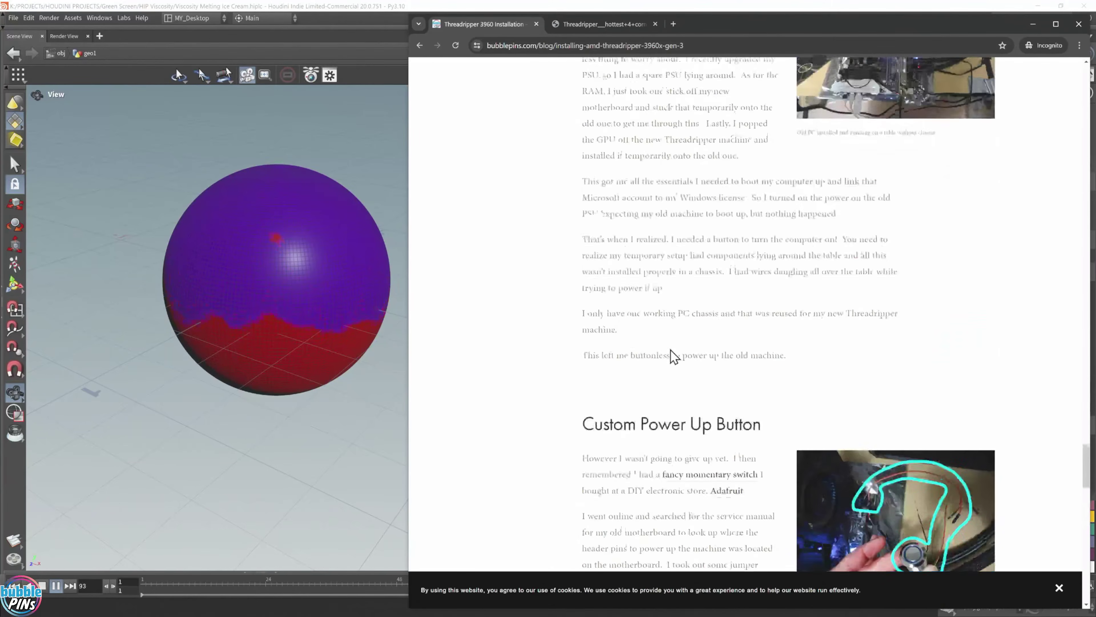
{"action": "scroll", "coordinate": [883, 281], "scroll_direction": "up", "scroll_amount": 14}
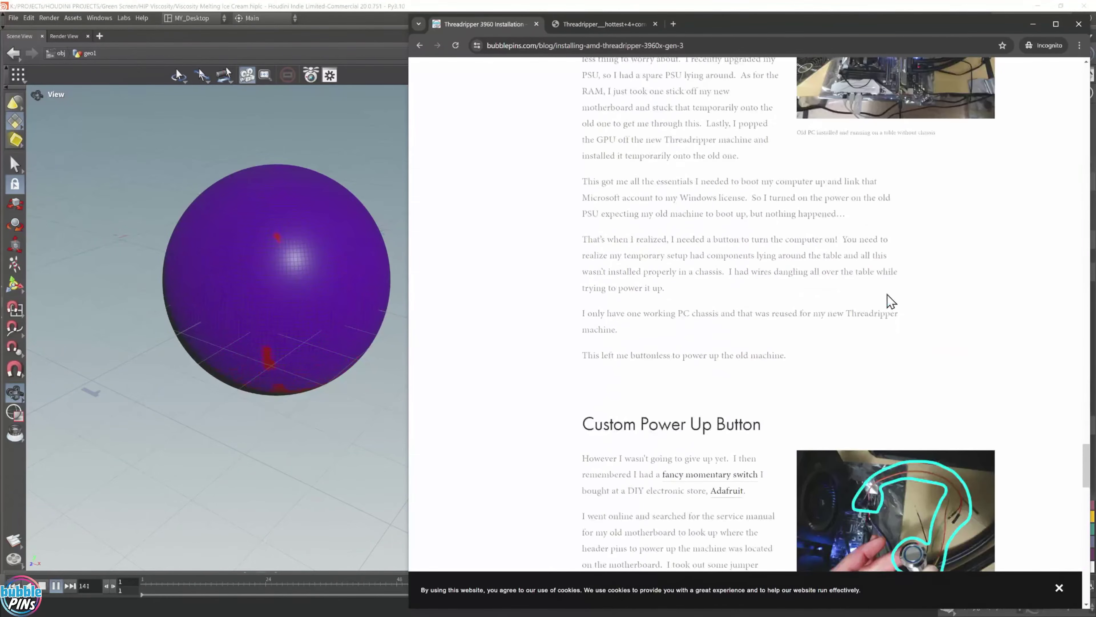
{"action": "scroll", "coordinate": [883, 301], "scroll_direction": "up", "scroll_amount": 20}
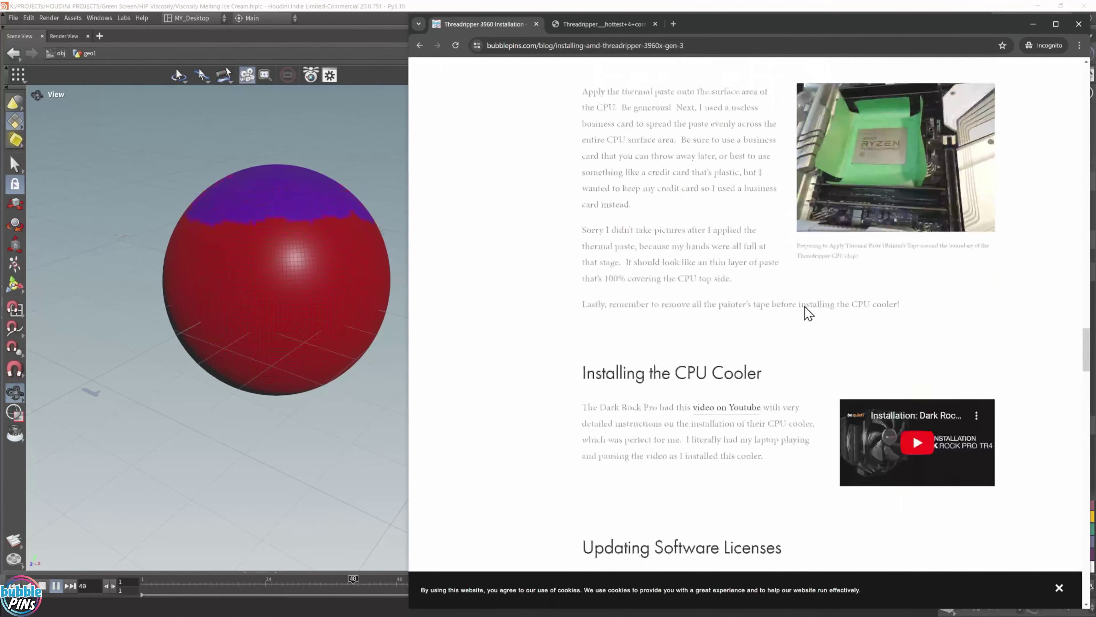
{"action": "scroll", "coordinate": [805, 308], "scroll_direction": "up", "scroll_amount": 15}
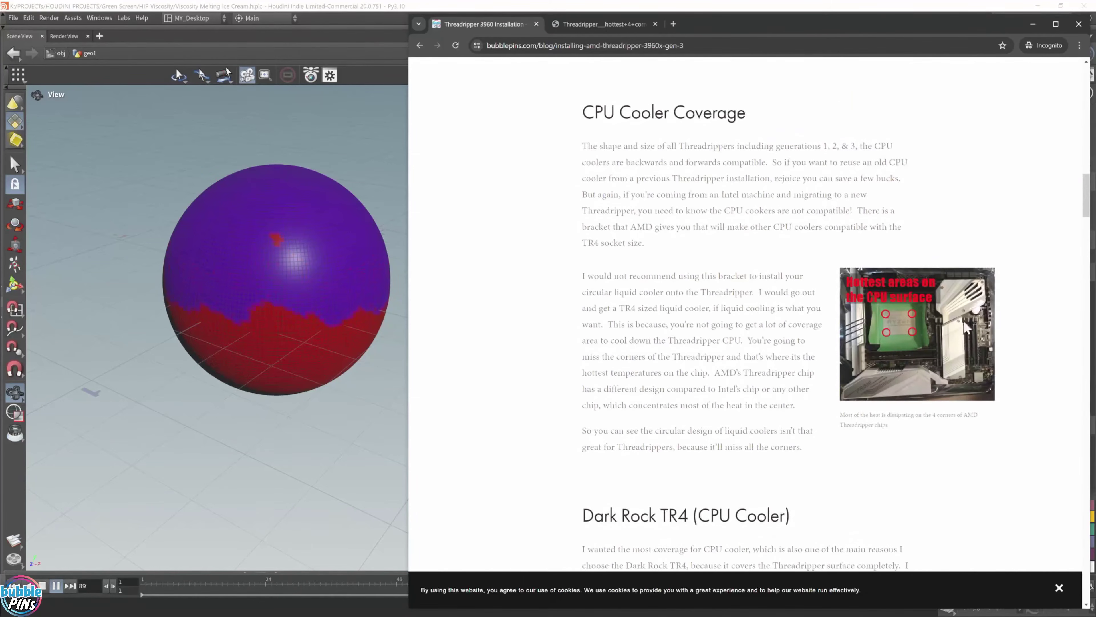
{"action": "scroll", "coordinate": [832, 319], "scroll_direction": "down", "scroll_amount": 20}
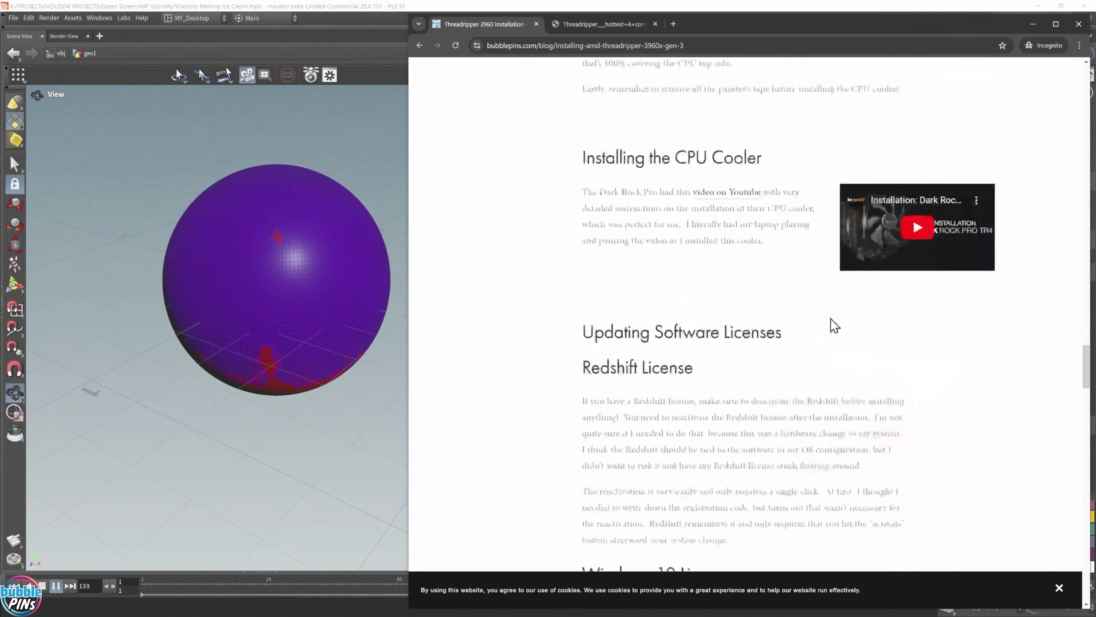
{"action": "scroll", "coordinate": [837, 324], "scroll_direction": "down", "scroll_amount": 5}
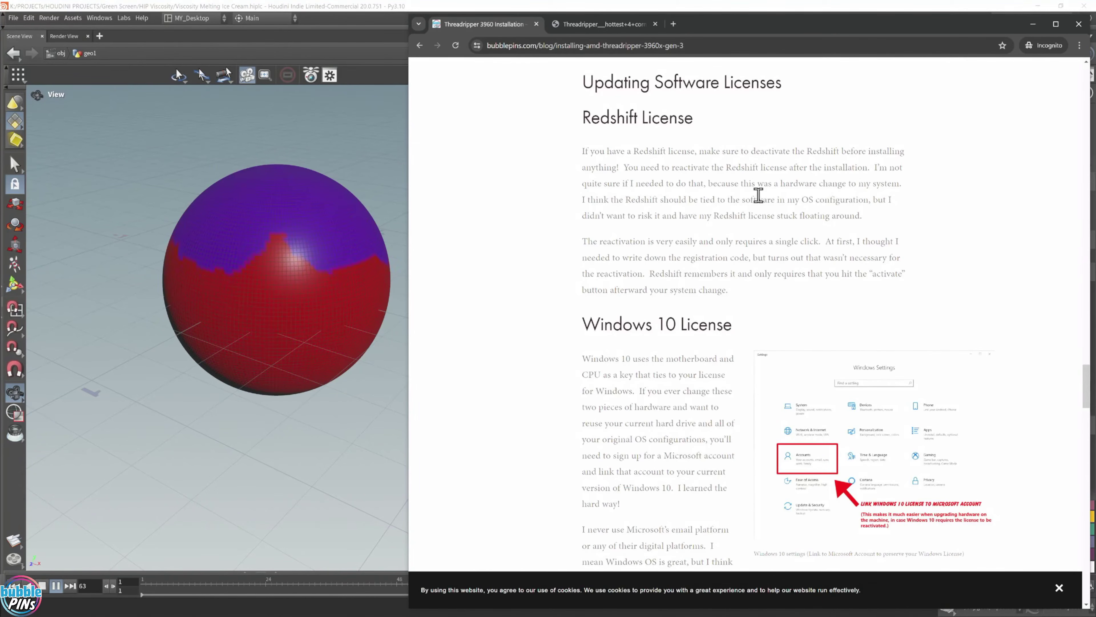
{"action": "scroll", "coordinate": [758, 195], "scroll_direction": "down", "scroll_amount": 20}
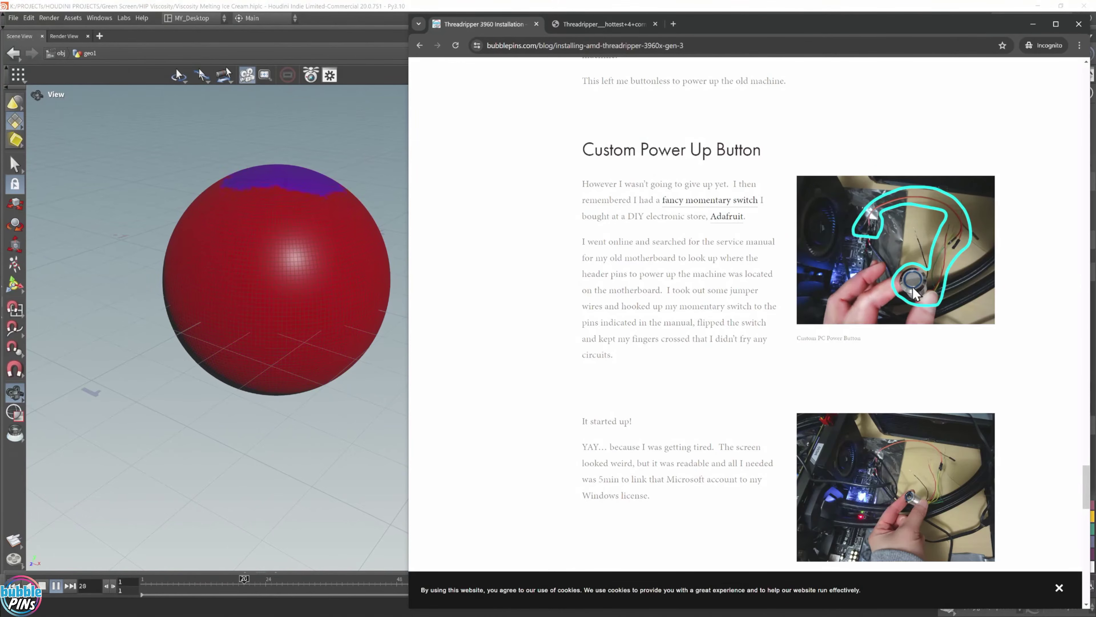
Step: Enlarge the article page to 110% and examine the Custom Power Up Button section and its two photos
{"action": "scroll", "coordinate": [910, 294], "scroll_direction": "up", "scroll_amount": 8}
{"action": "scroll", "coordinate": [905, 289], "scroll_direction": "up", "scroll_amount": 1, "text": "ctrl"}
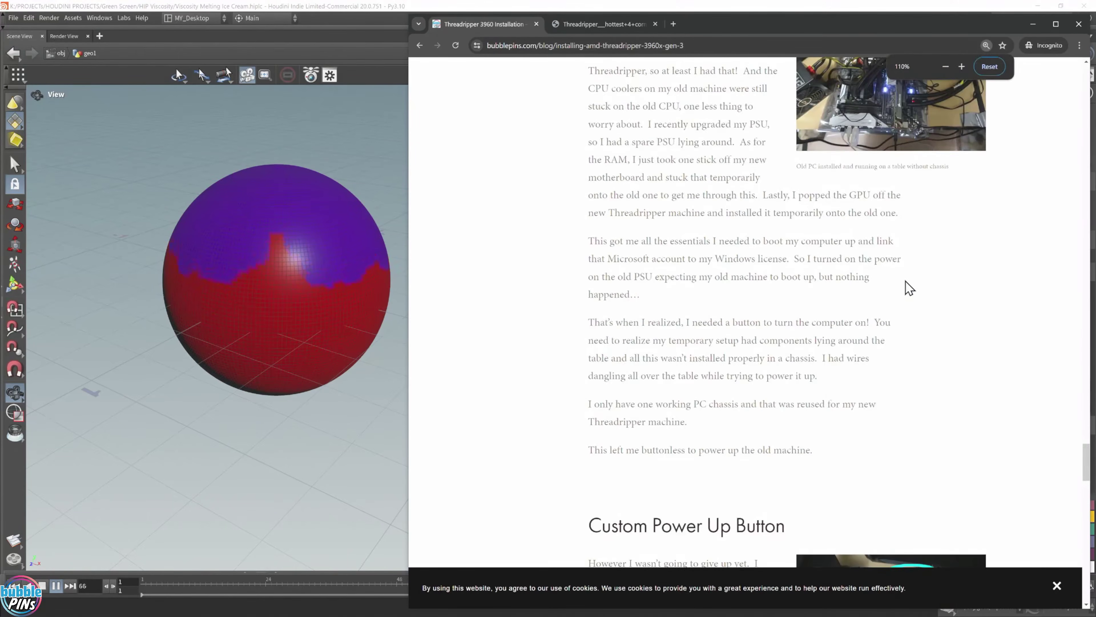
{"action": "scroll", "coordinate": [947, 298], "scroll_direction": "up", "scroll_amount": 3}
{"action": "scroll", "coordinate": [912, 287], "scroll_direction": "up", "scroll_amount": 10}
{"action": "scroll", "coordinate": [913, 289], "scroll_direction": "down", "scroll_amount": 20}
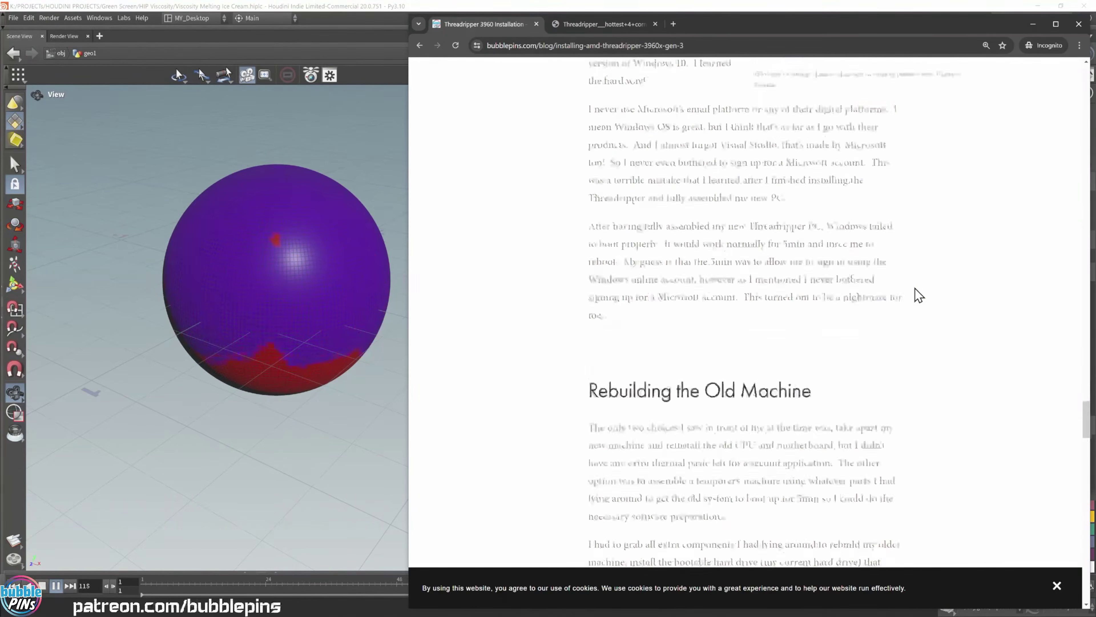
{"action": "scroll", "coordinate": [913, 291], "scroll_direction": "up", "scroll_amount": 5}
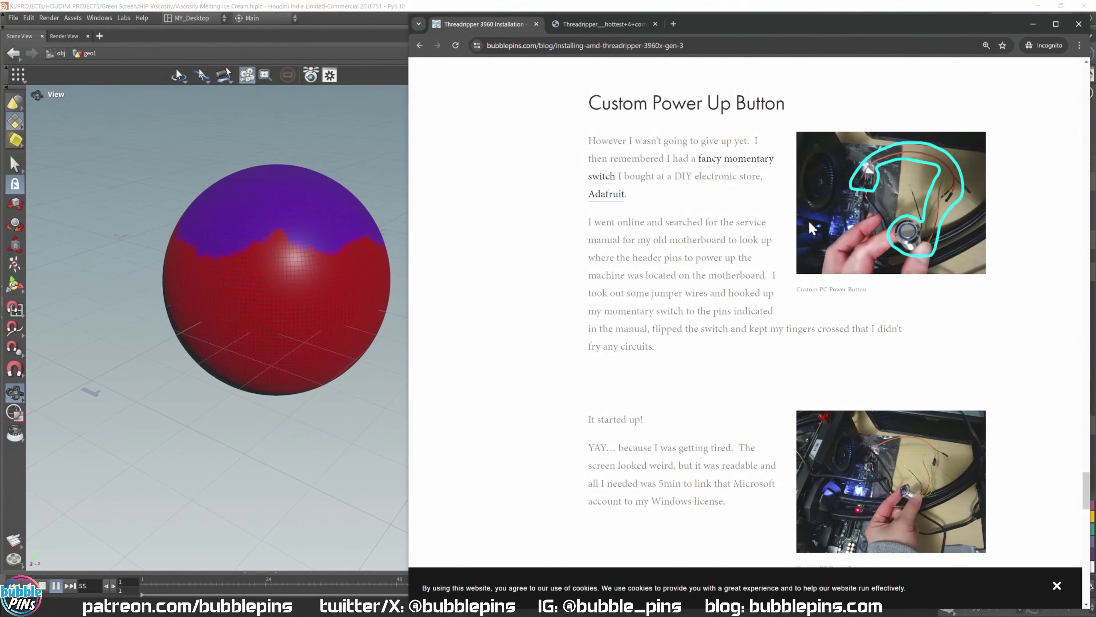
{"action": "scroll", "coordinate": [867, 249], "scroll_direction": "down", "scroll_amount": 1}
{"action": "scroll", "coordinate": [869, 255], "scroll_direction": "up", "scroll_amount": 1}
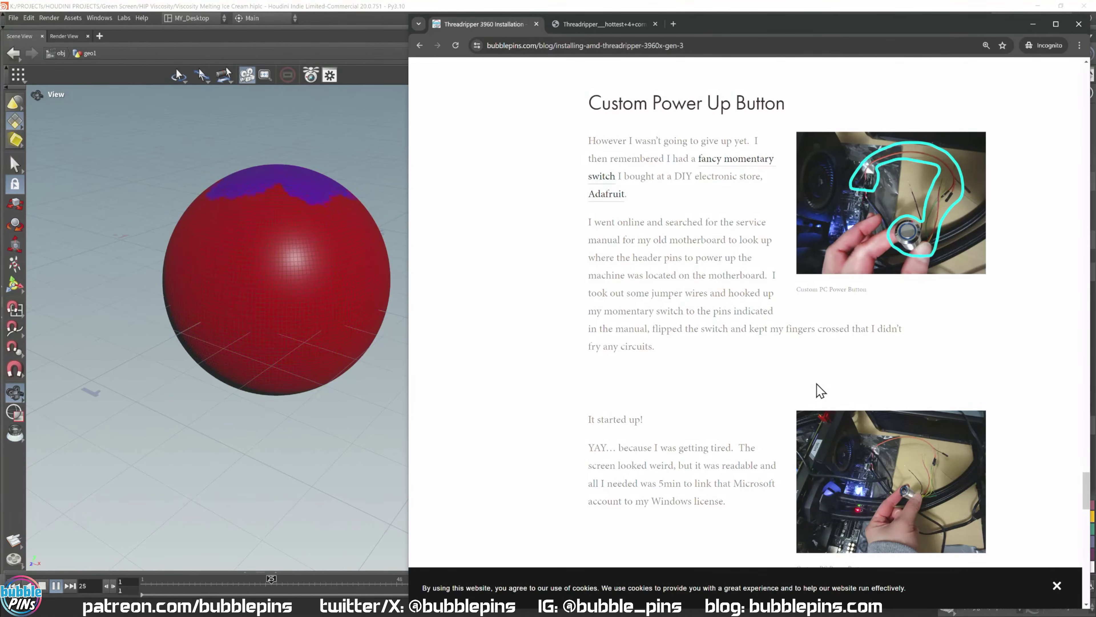
{"action": "scroll", "coordinate": [835, 348], "scroll_direction": "down", "scroll_amount": 5}
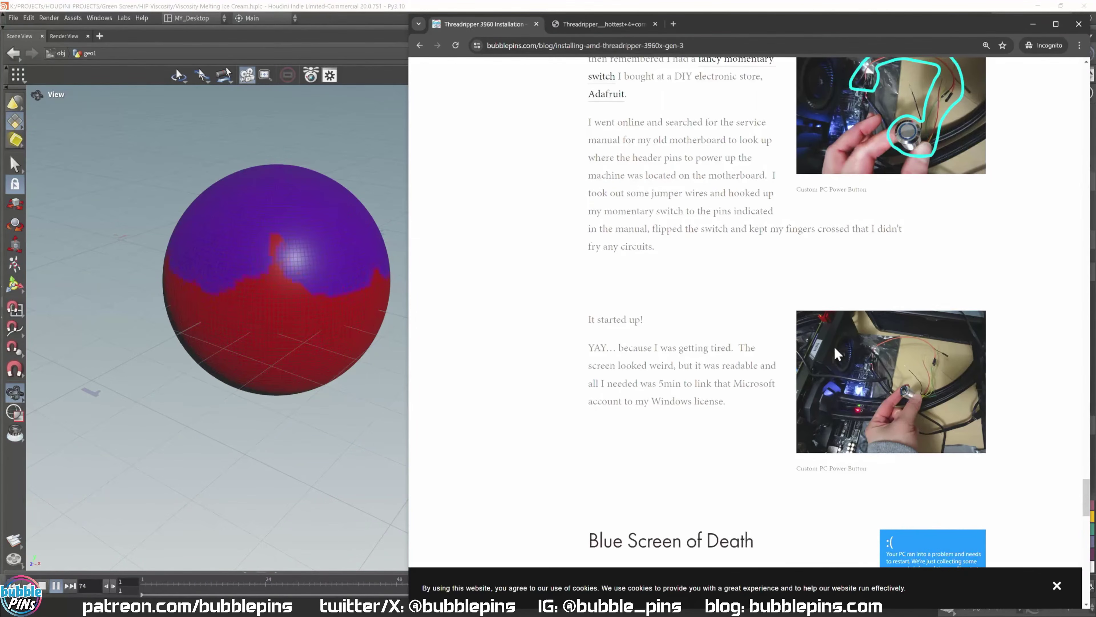
Step: Read the article's Blue Screen of Death, Conflicting Asus Drivers and Windows Safe Mode sections
{"action": "scroll", "coordinate": [828, 341], "scroll_direction": "down", "scroll_amount": 7}
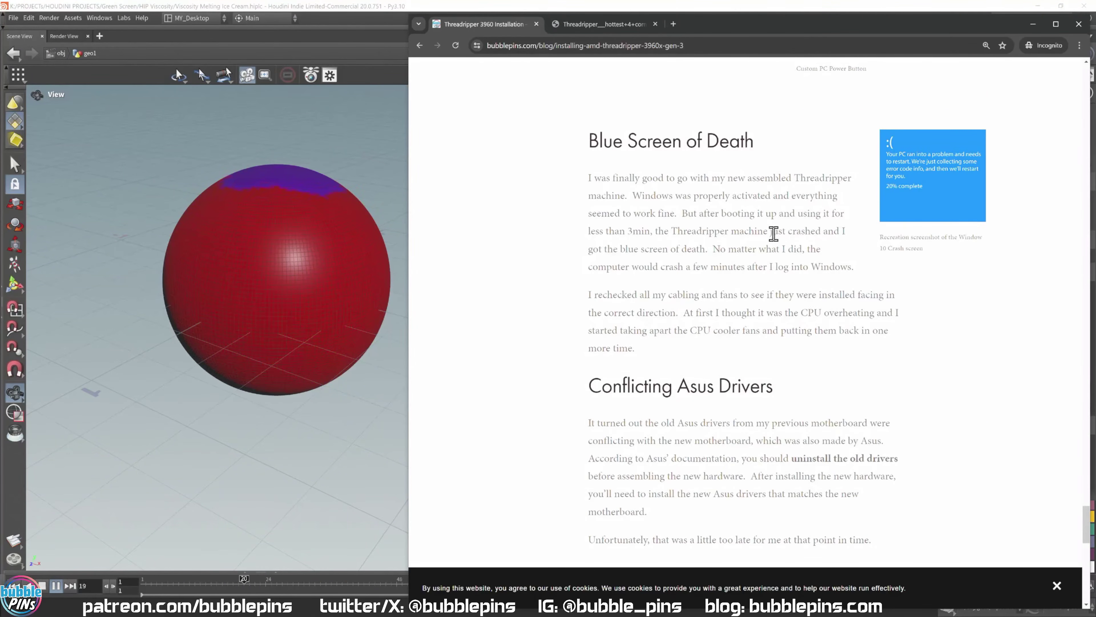
{"action": "scroll", "coordinate": [777, 242], "scroll_direction": "down", "scroll_amount": 7}
{"action": "scroll", "coordinate": [797, 268], "scroll_direction": "up", "scroll_amount": 7}
{"action": "scroll", "coordinate": [796, 262], "scroll_direction": "down", "scroll_amount": 5}
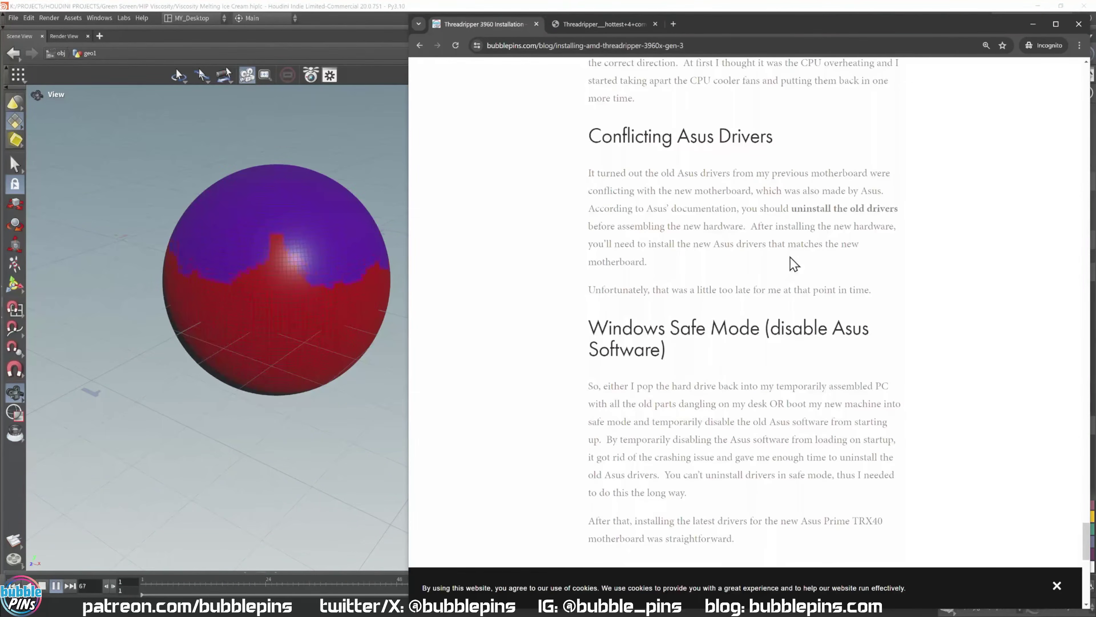
{"action": "scroll", "coordinate": [907, 292], "scroll_direction": "up", "scroll_amount": 14}
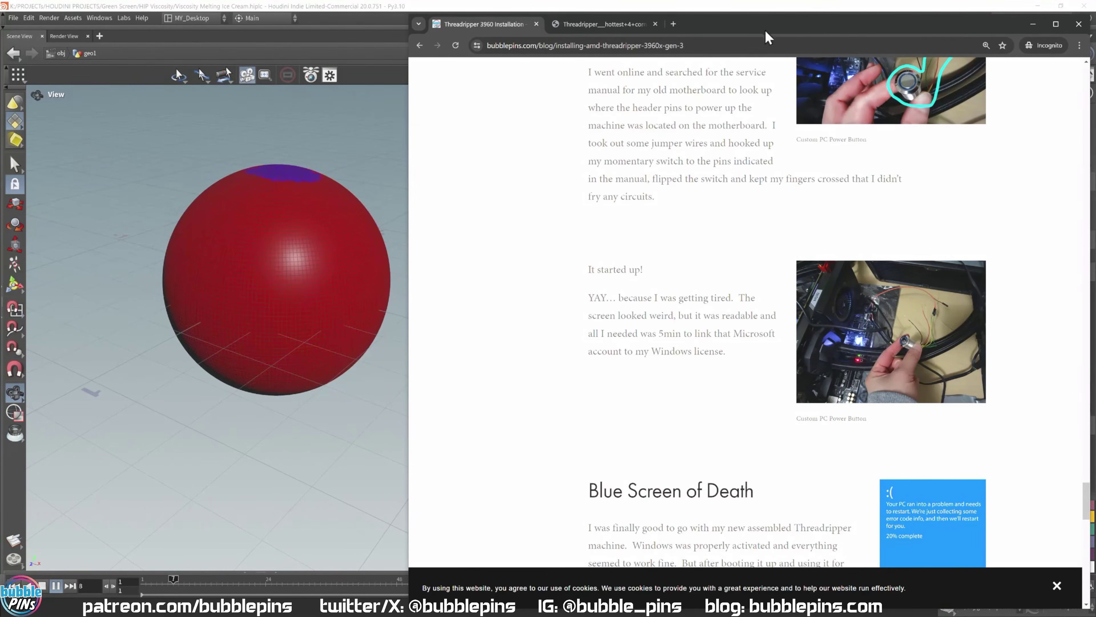
Step: Shift the browser window down slightly and revisit the article's Cooling Down the Threadripper CPU, motherboard and CPU Cooler Coverage sections
{"action": "mouse_move", "coordinate": [773, 26]}
{"action": "left_mouse_down"}
{"action": "mouse_move", "coordinate": [752, 61]}
{"action": "mouse_move", "coordinate": [777, 41]}
{"action": "left_mouse_up"}
{"action": "scroll", "coordinate": [862, 295], "scroll_direction": "up", "scroll_amount": 3}
{"action": "scroll", "coordinate": [862, 299], "scroll_direction": "up", "scroll_amount": 20}
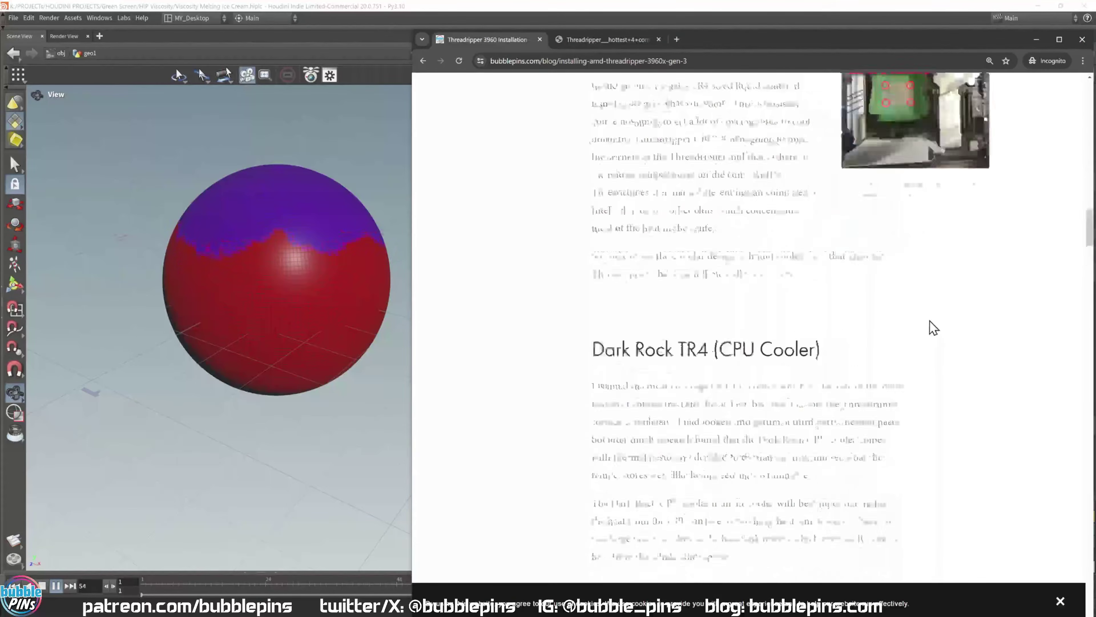
{"action": "scroll", "coordinate": [932, 321], "scroll_direction": "down", "scroll_amount": 15}
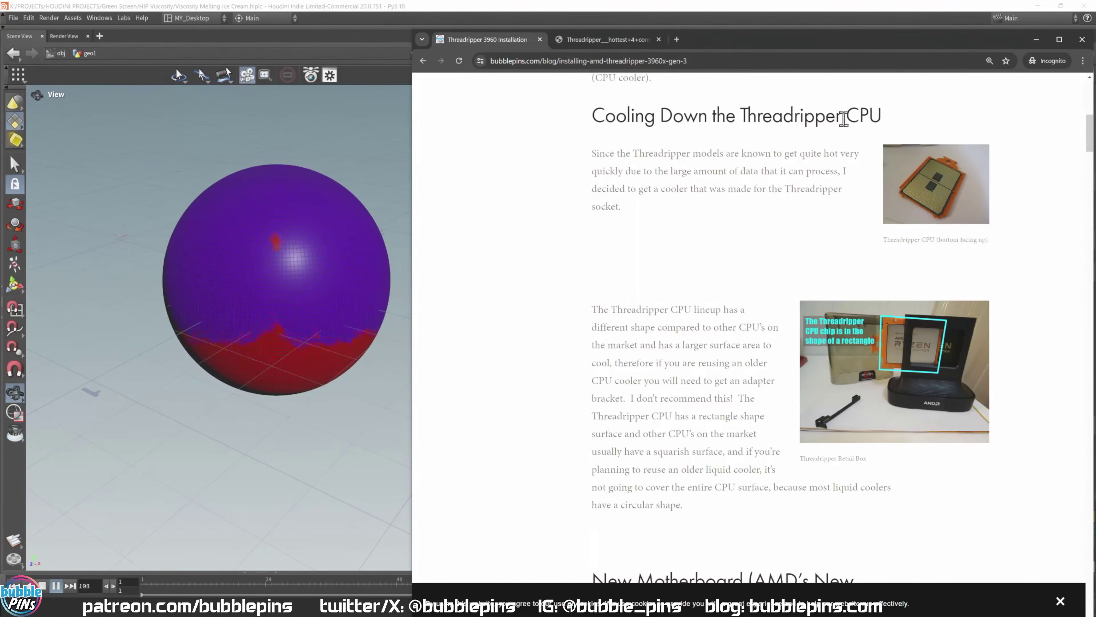
{"action": "mouse_move", "coordinate": [755, 45]}
{"action": "left_mouse_down"}
{"action": "mouse_move", "coordinate": [723, 50]}
{"action": "mouse_move", "coordinate": [751, 45]}
{"action": "left_mouse_up"}
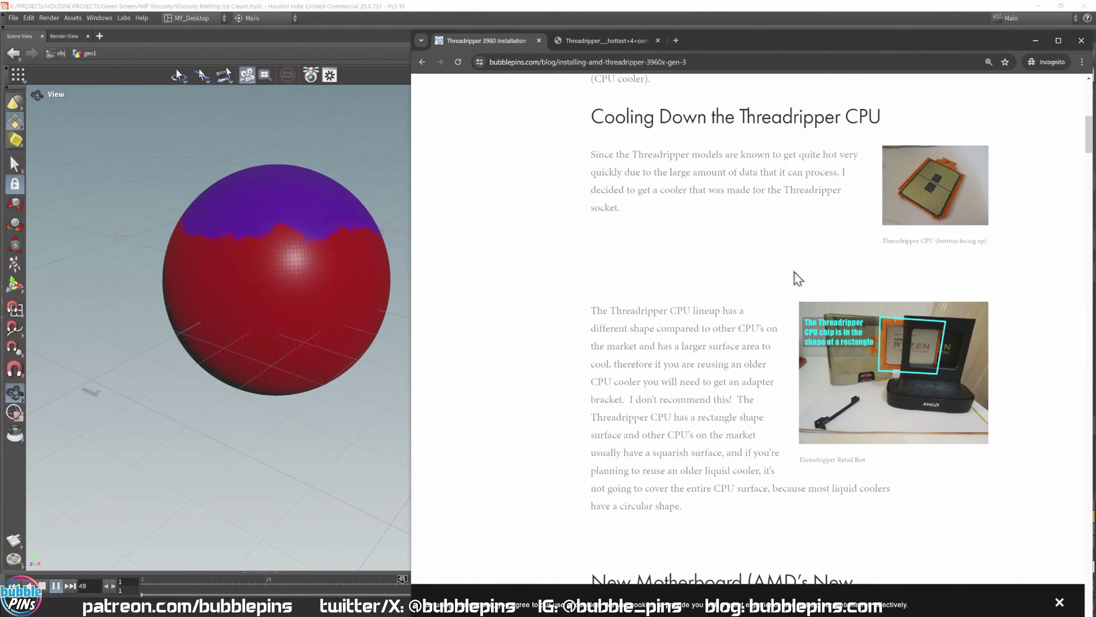
{"action": "scroll", "coordinate": [795, 277], "scroll_direction": "down", "scroll_amount": 10}
{"action": "scroll", "coordinate": [826, 285], "scroll_direction": "down", "scroll_amount": 15}
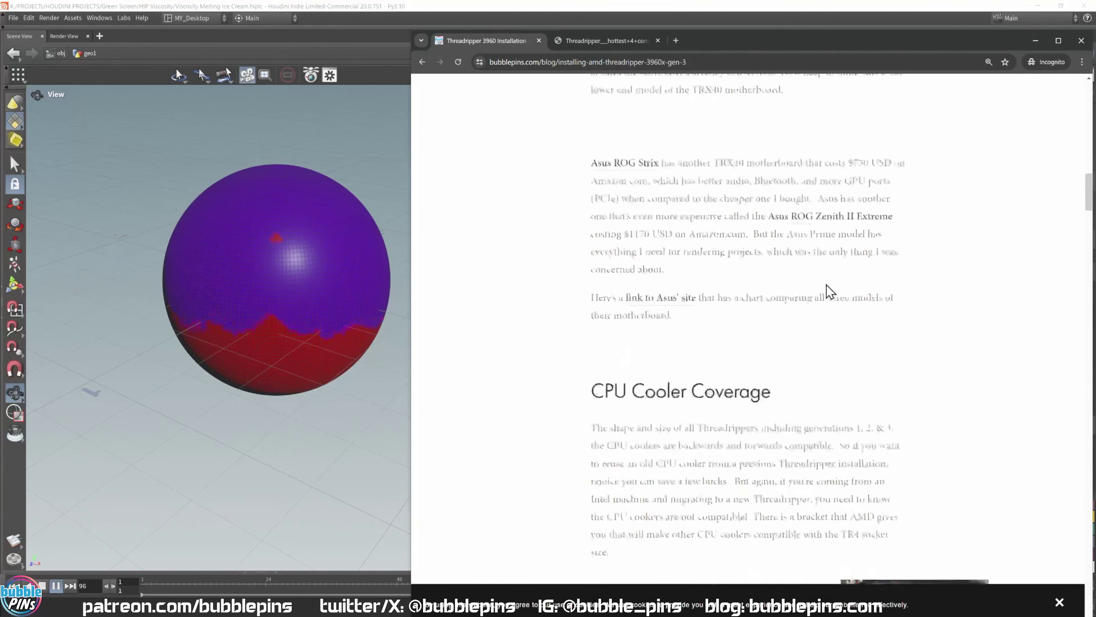
{"action": "scroll", "coordinate": [869, 209], "scroll_direction": "up", "scroll_amount": 20}
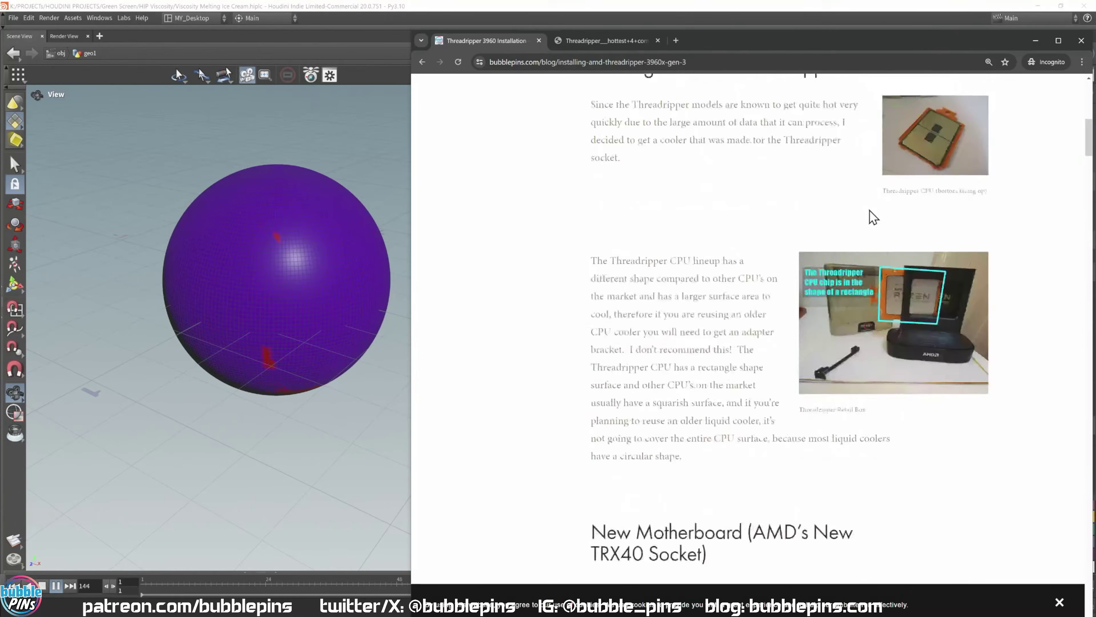
Step: Move the browser window off Houdini and view the full simulation node network
{"action": "left_click_drag", "start_coordinate": [817, 48], "coordinate": [1002, 113]}
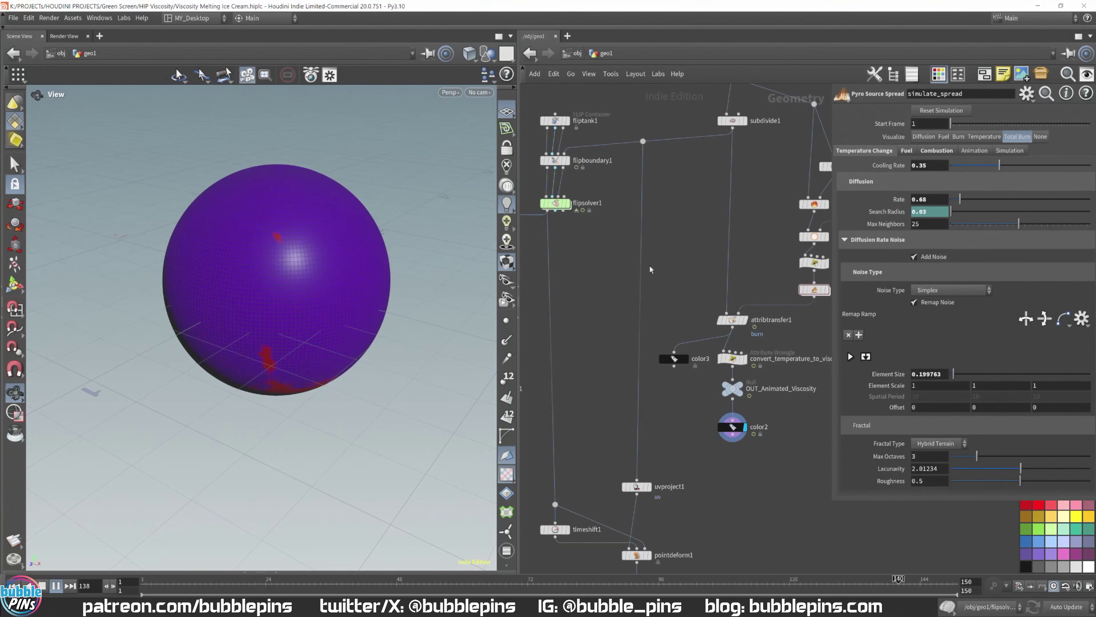
{"action": "scroll", "coordinate": [591, 285], "scroll_direction": "down", "scroll_amount": 3}
{"action": "middle_click_drag", "start_coordinate": [591, 285], "coordinate": [645, 309]}
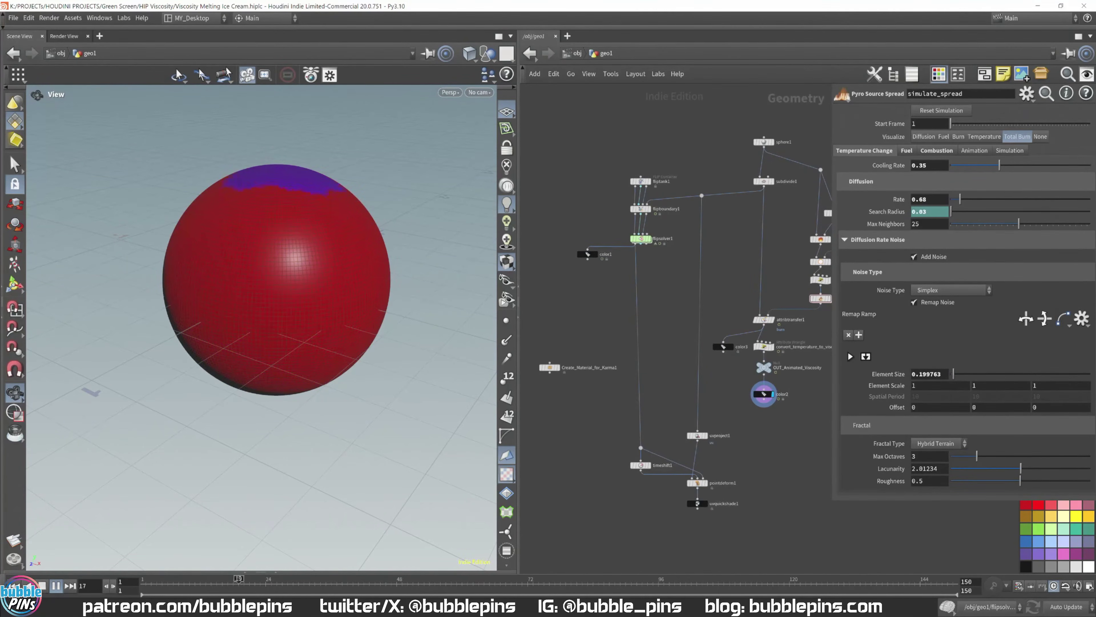
Step: Bring the browser back beside the viewport, skim the article down to its comments, and return to its title
{"action": "left_click_drag", "start_coordinate": [1095, 26], "coordinate": [722, 25]}
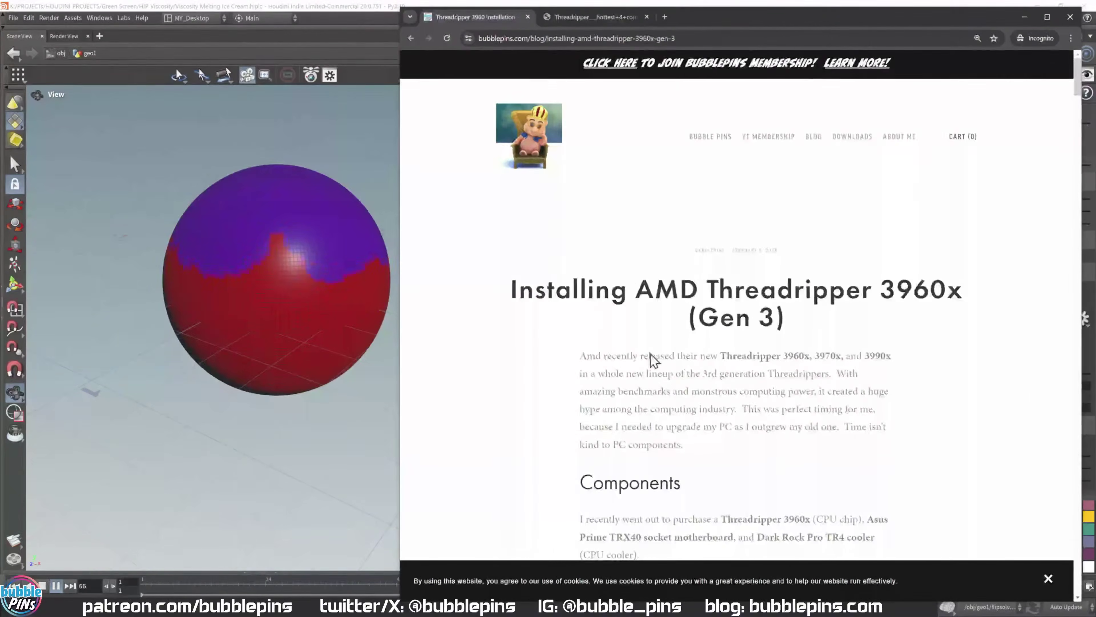
{"action": "scroll", "coordinate": [771, 385], "scroll_direction": "down", "scroll_amount": 15}
{"action": "scroll", "coordinate": [899, 439], "scroll_direction": "down", "scroll_amount": 20}
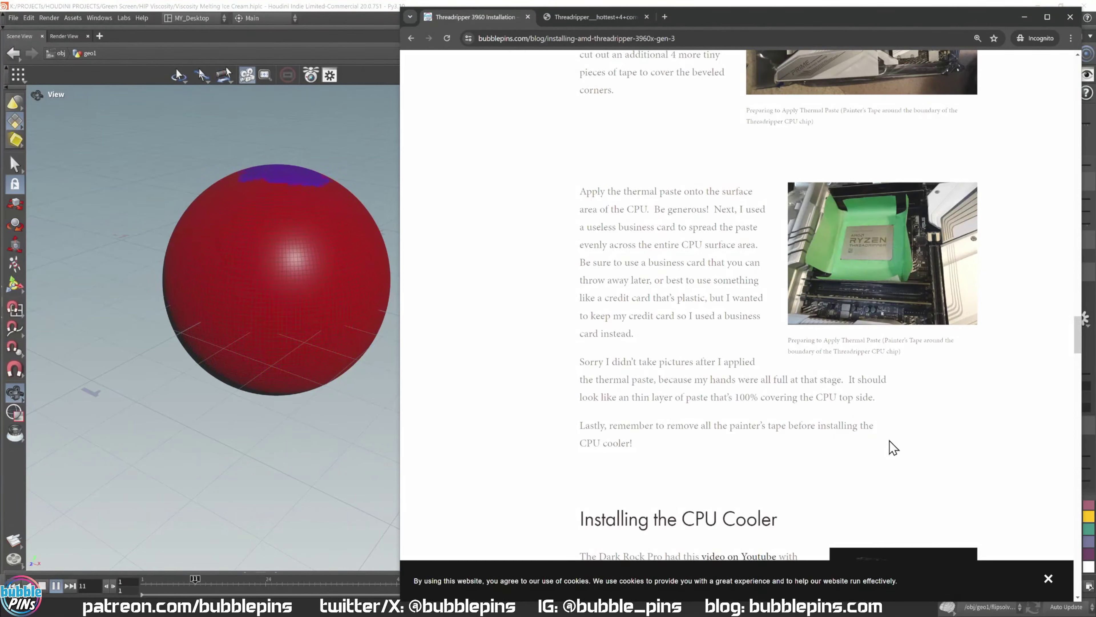
{"action": "scroll", "coordinate": [888, 452], "scroll_direction": "down", "scroll_amount": 20}
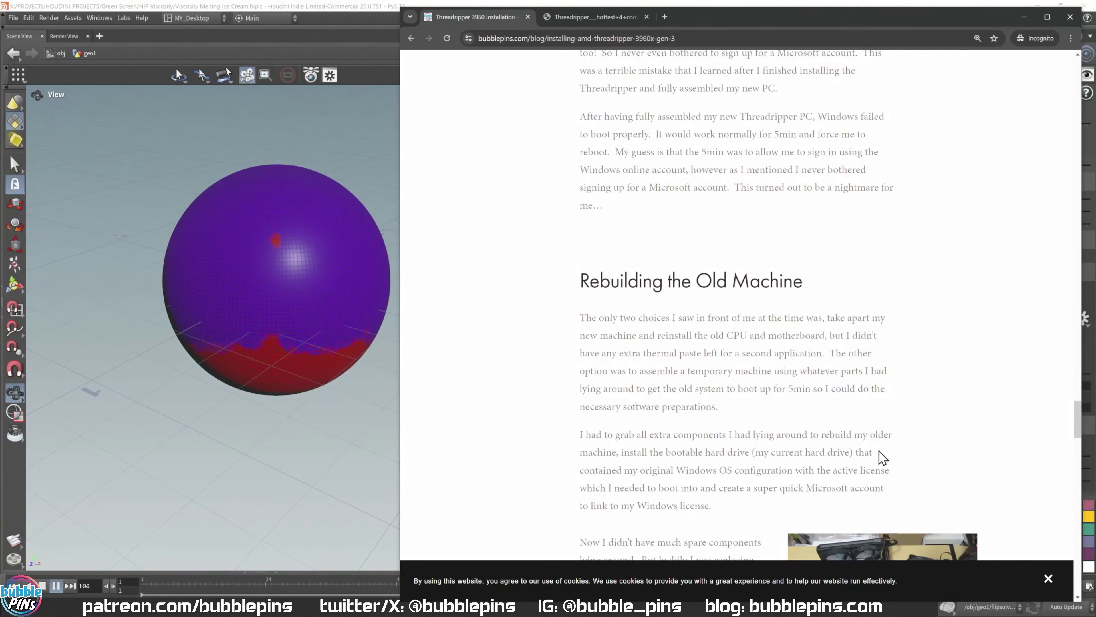
{"action": "scroll", "coordinate": [879, 452], "scroll_direction": "down", "scroll_amount": 20}
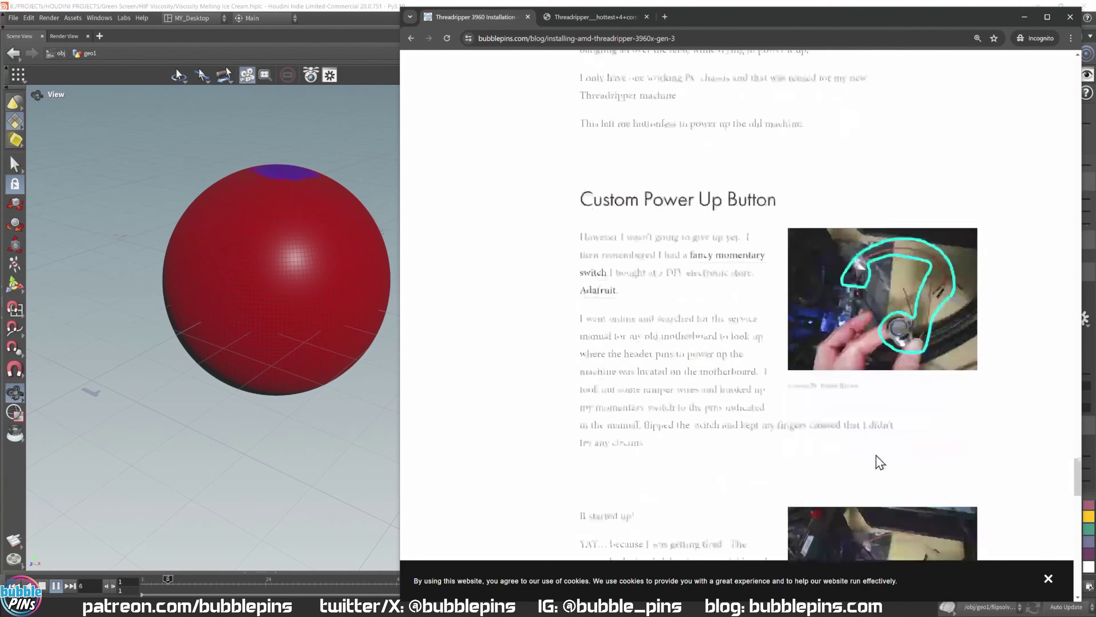
{"action": "scroll", "coordinate": [875, 454], "scroll_direction": "down", "scroll_amount": 20}
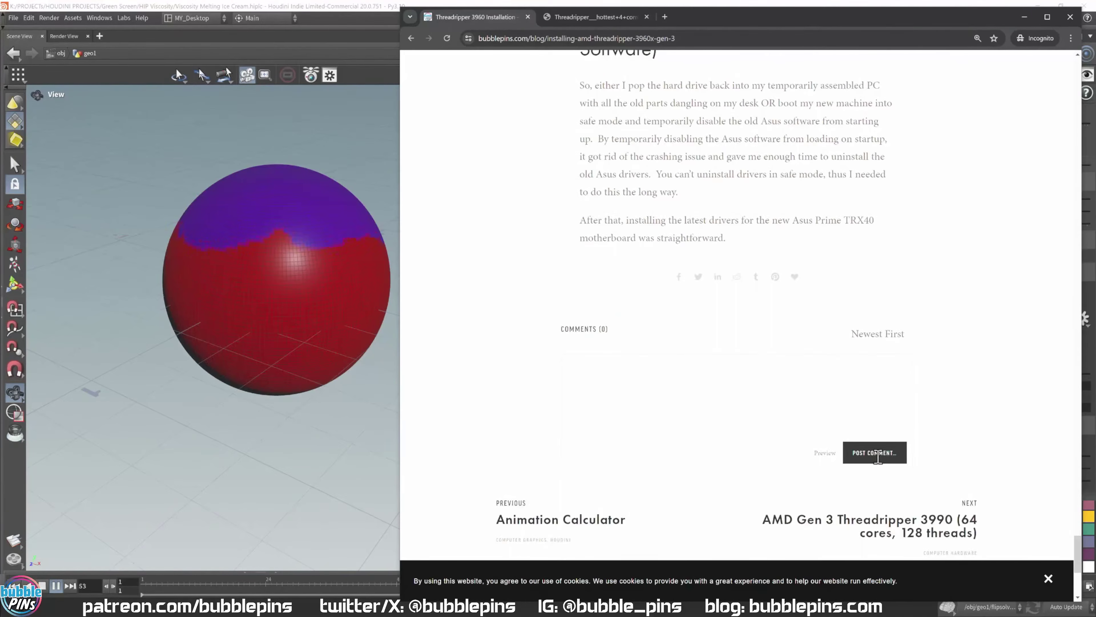
{"action": "scroll", "coordinate": [880, 465], "scroll_direction": "up", "scroll_amount": 20}
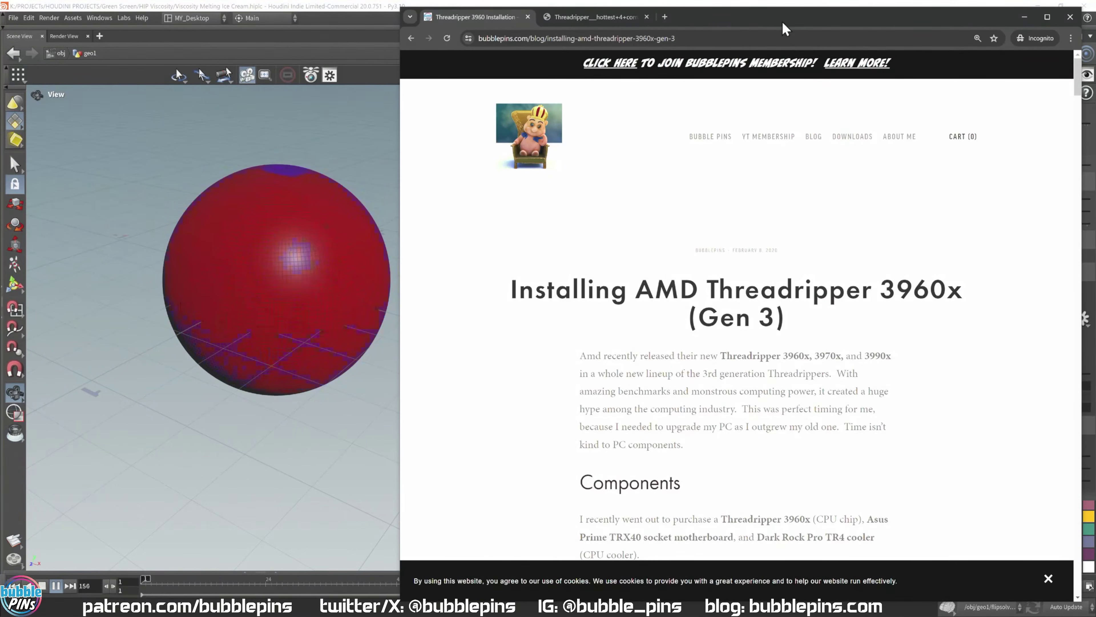
Step: Adjust the browser window beside the sphere and temporarily highlight the 3960 model number in the article title
{"action": "left_click_drag", "start_coordinate": [400, 8], "coordinate": [398, 31]}
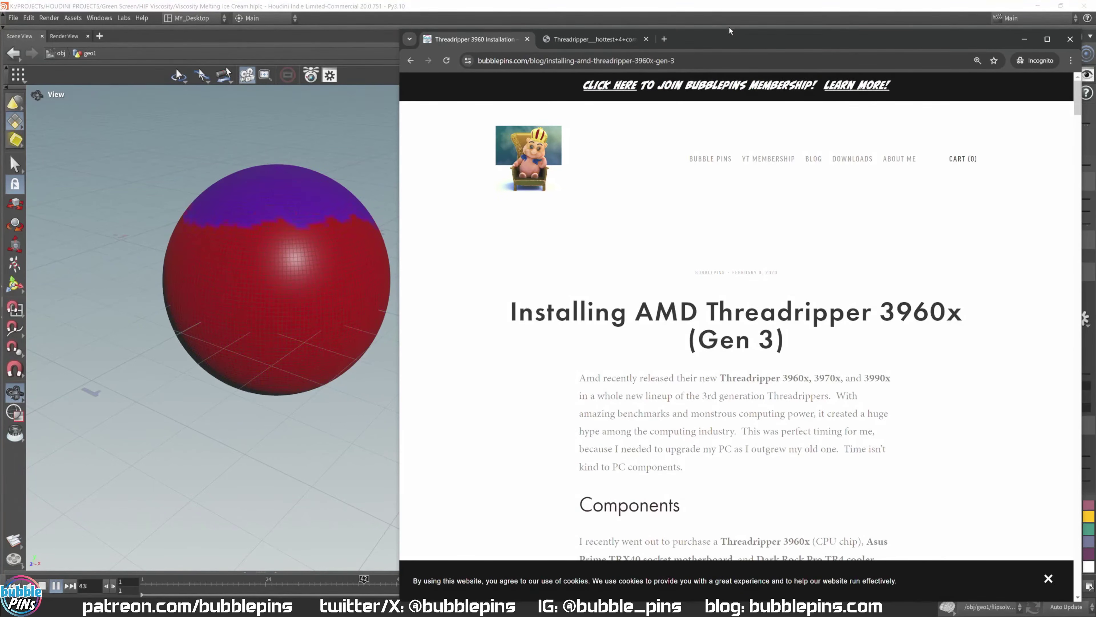
{"action": "left_click_drag", "start_coordinate": [897, 318], "coordinate": [947, 302]}
{"action": "left_click", "coordinate": [911, 329]}
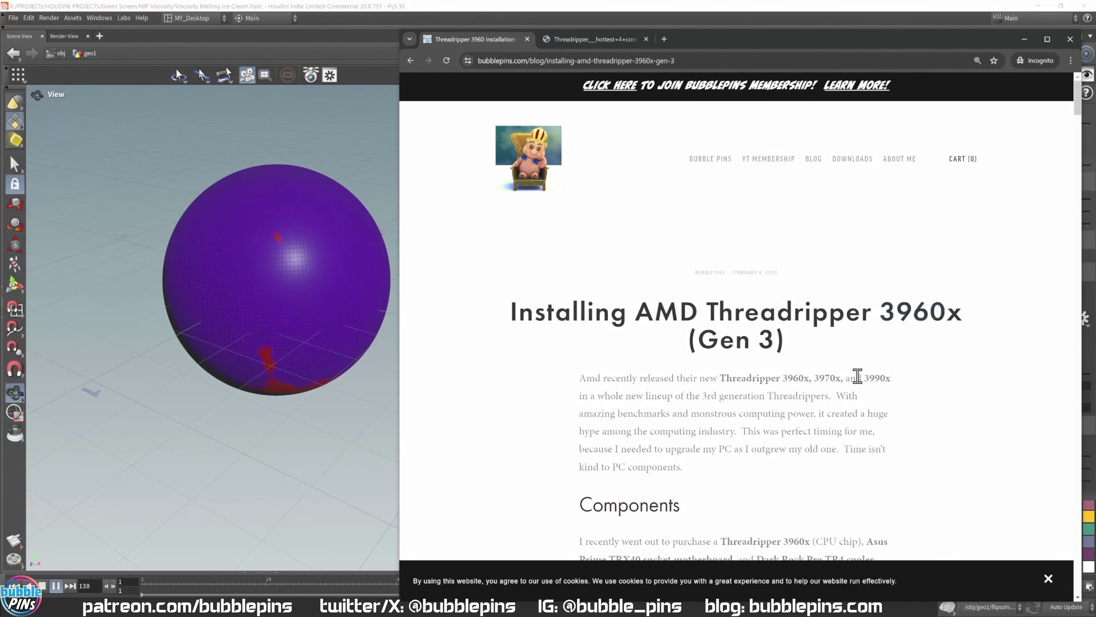
{"action": "left_click_drag", "start_coordinate": [865, 314], "coordinate": [946, 315]}
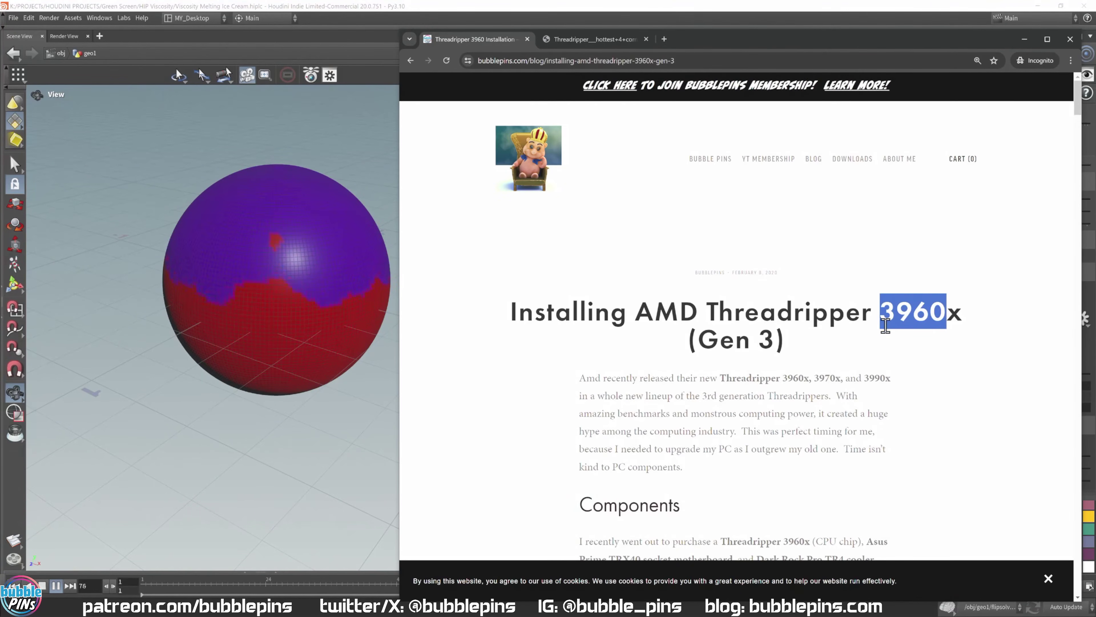
{"action": "left_click", "coordinate": [965, 384]}
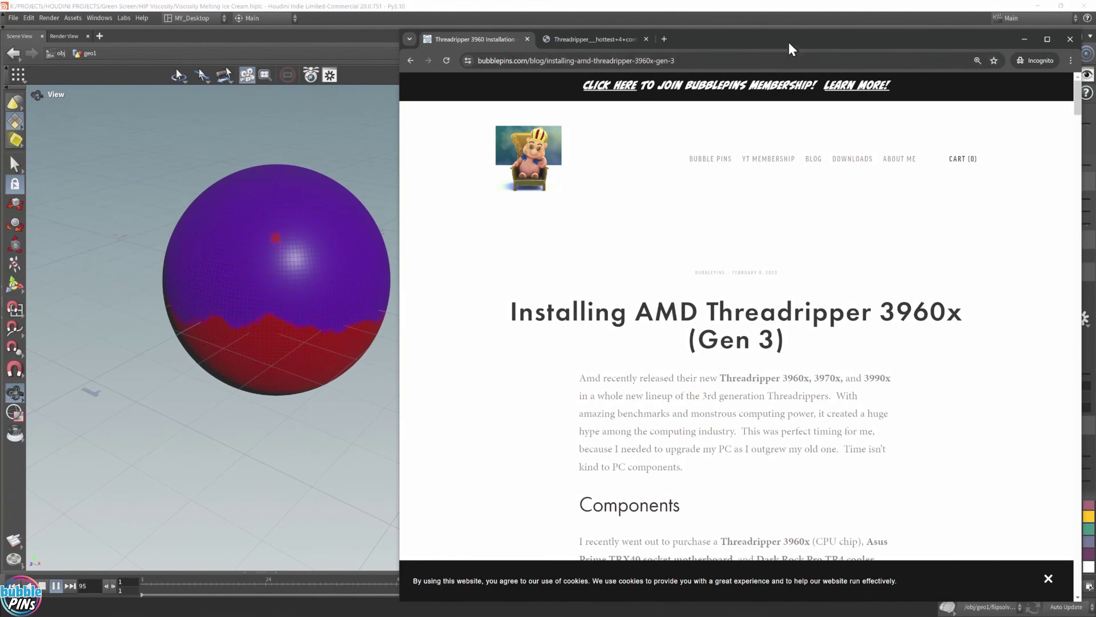
{"action": "left_click_drag", "start_coordinate": [792, 47], "coordinate": [789, 34]}
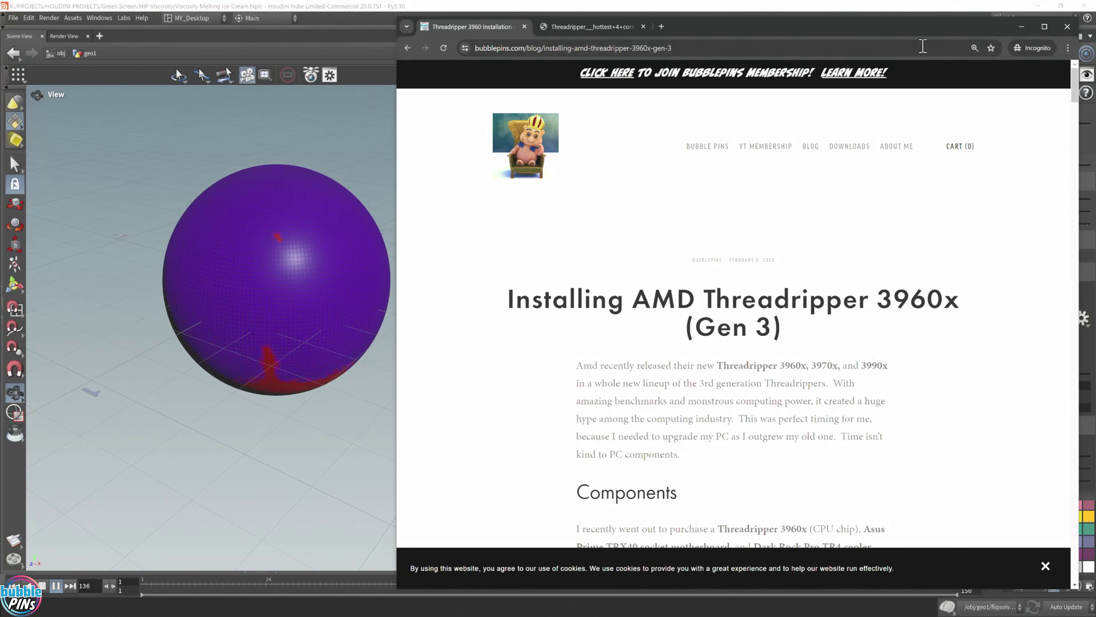
Step: Clear the browser window away from Houdini and show the flipsolver1 node's parameters
{"action": "left_click_drag", "start_coordinate": [792, 29], "coordinate": [789, 616]}
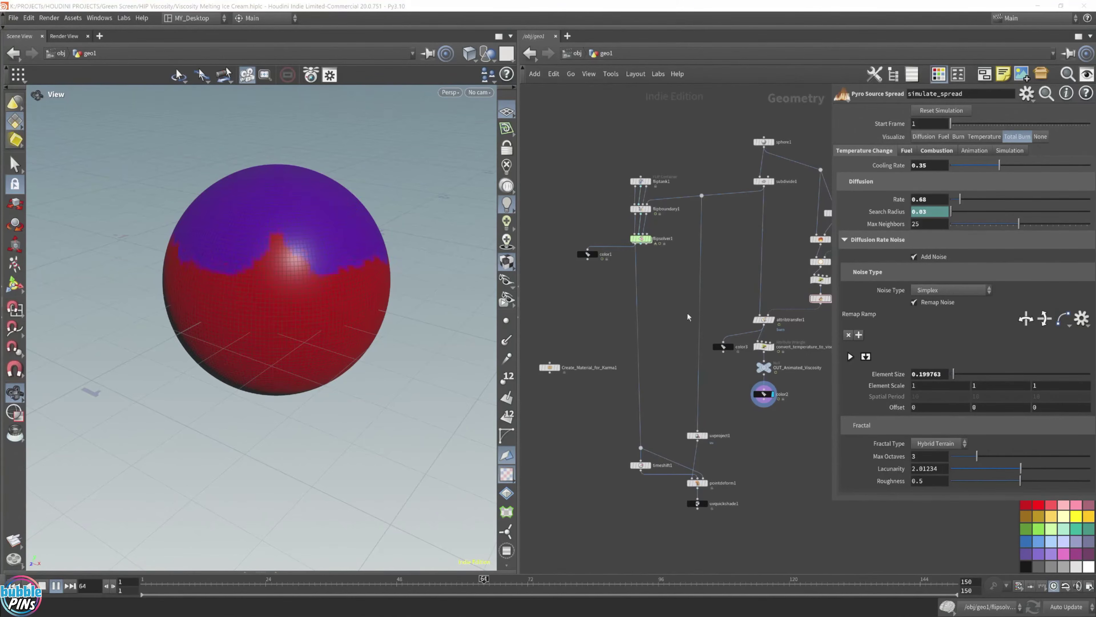
{"action": "middle_click_drag", "start_coordinate": [690, 319], "coordinate": [658, 328]}
{"action": "scroll", "coordinate": [629, 231], "scroll_direction": "up", "scroll_amount": 5}
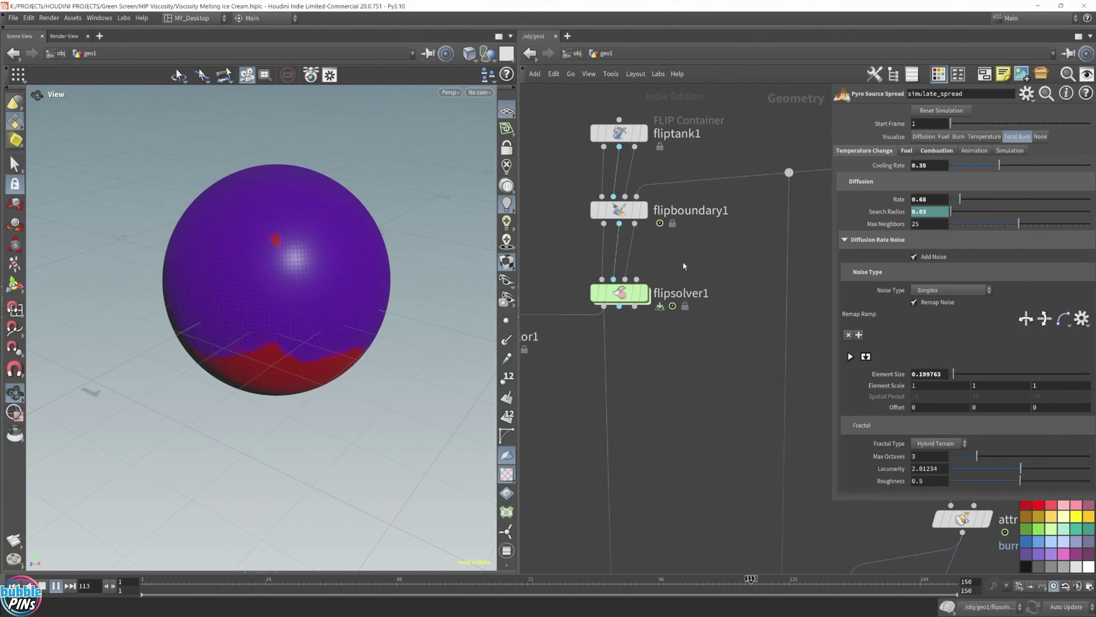
{"action": "left_click", "coordinate": [626, 294]}
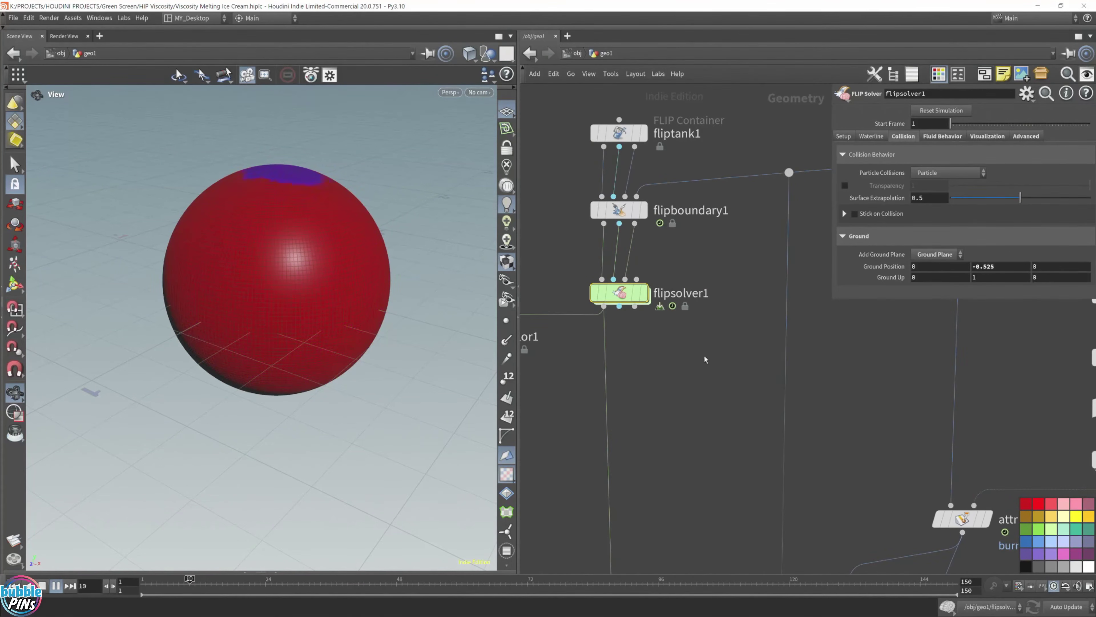
Step: Inspect the color2 node's viscosity ramp and display the textured uvquickshade1 result in the viewport
{"action": "scroll", "coordinate": [704, 356], "scroll_direction": "down", "scroll_amount": 5}
{"action": "middle_click_drag", "start_coordinate": [704, 356], "coordinate": [635, 297]}
{"action": "left_click", "coordinate": [712, 408]}
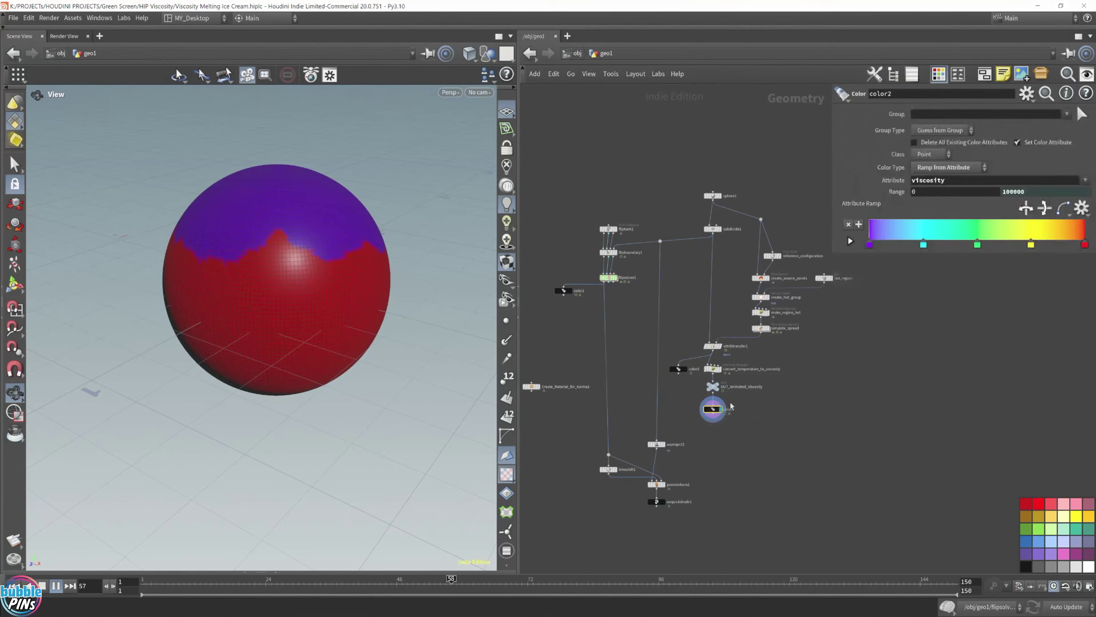
{"action": "left_click", "coordinate": [657, 501]}
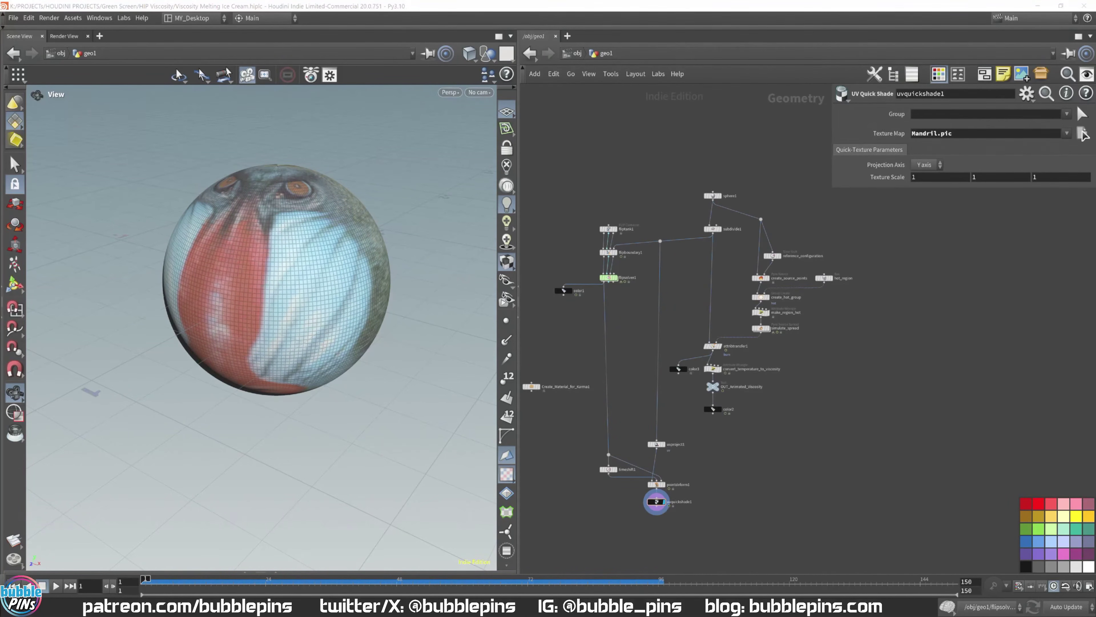
Step: Display the color1 node to view the FLIP particles colored by viscosity
{"action": "left_click_drag", "start_coordinate": [332, 338], "coordinate": [568, 233]}
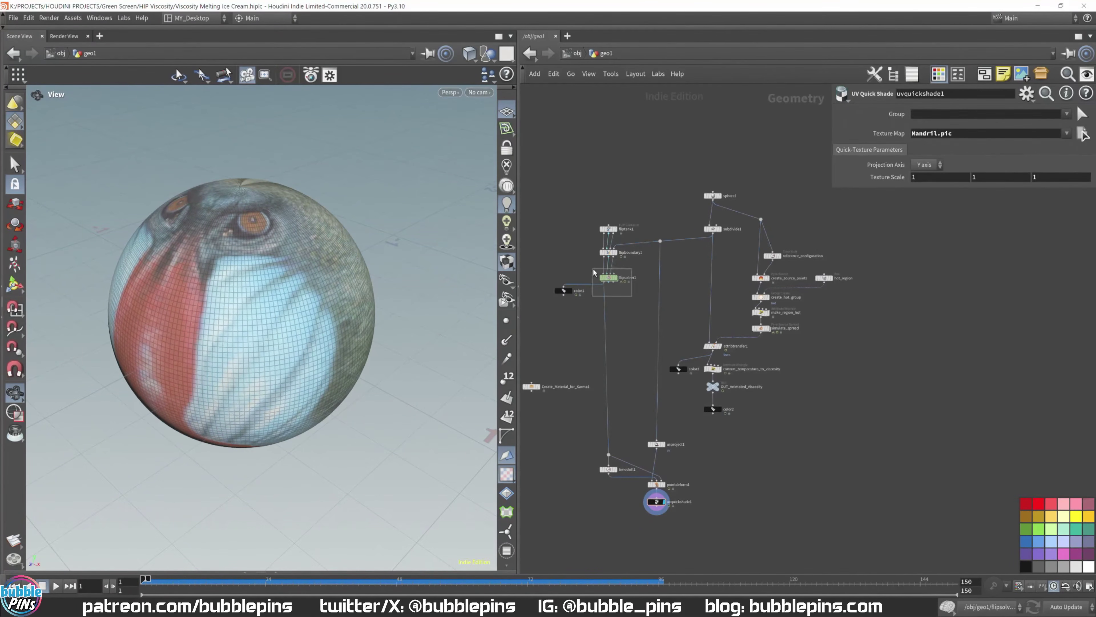
{"action": "left_click", "coordinate": [563, 290]}
{"action": "key", "text": "r"}
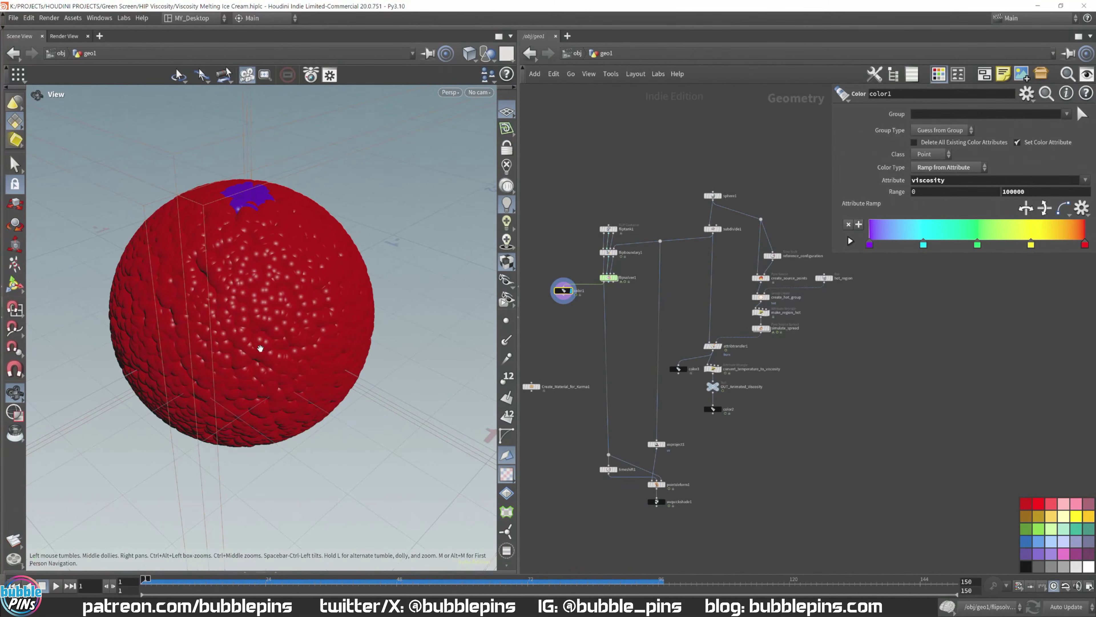
Step: Inspect the OUT_Animated_Viscosity null and the color2 node beneath the convert_temperature_to_viscosity wrangle
{"action": "scroll", "coordinate": [730, 366], "scroll_direction": "up", "scroll_amount": 5}
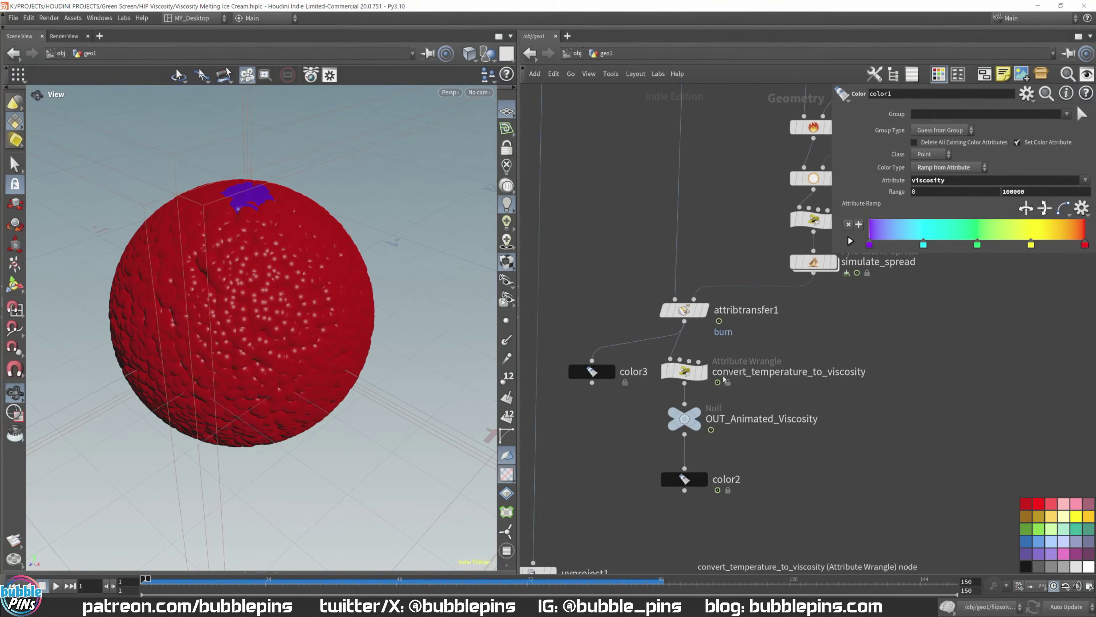
{"action": "left_click", "coordinate": [748, 415]}
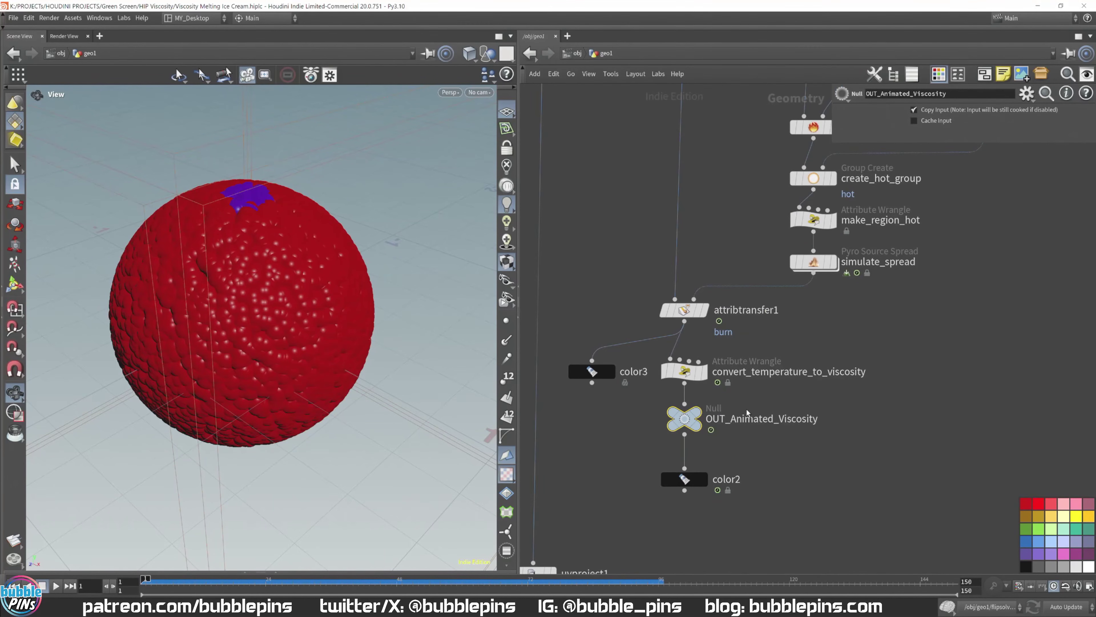
{"action": "left_click", "coordinate": [685, 479]}
{"action": "middle_click_drag", "start_coordinate": [880, 296], "coordinate": [765, 372]}
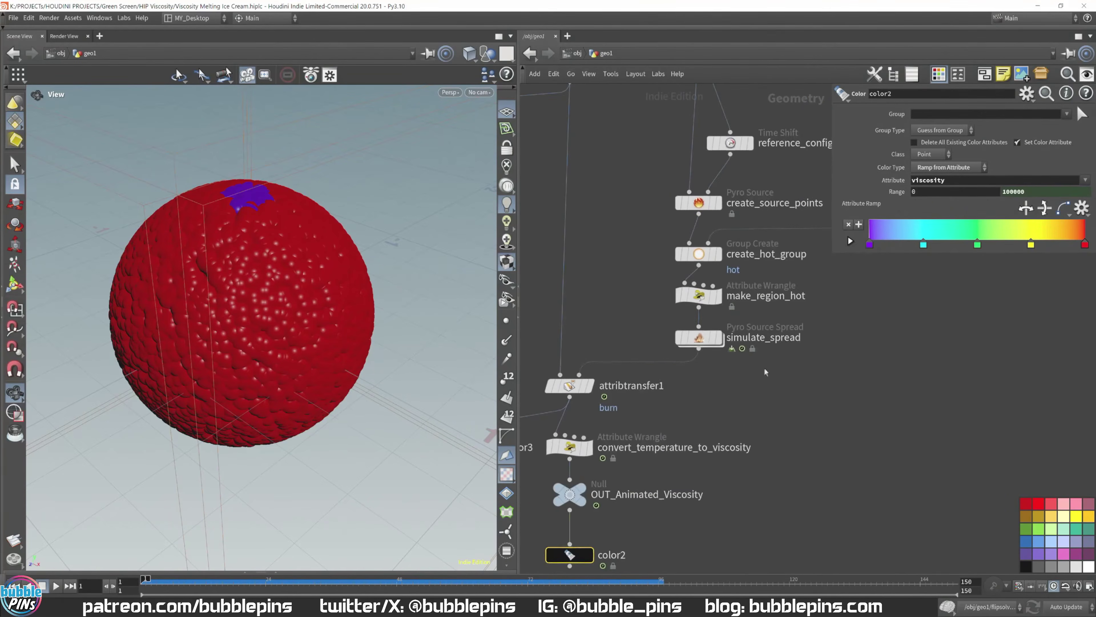
Step: Display the simulate_spread Pyro Source Spread node and play its animation in the viewport
{"action": "left_click", "coordinate": [699, 337]}
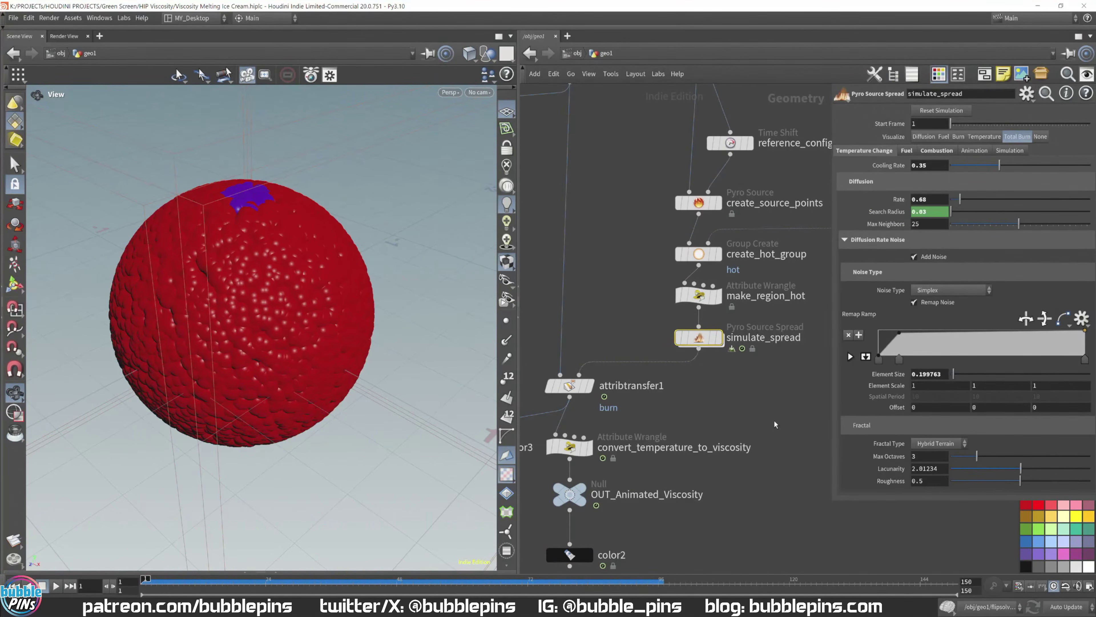
{"action": "key", "text": "r"}
{"action": "key", "text": "Up"}
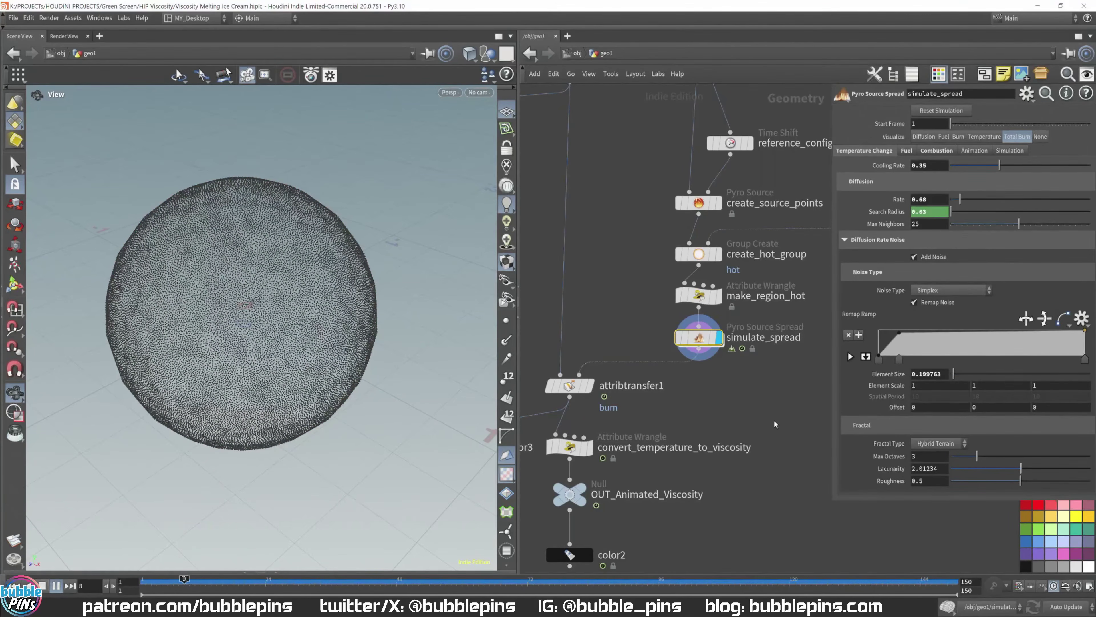
Step: Display the color2 node so the viewport plays the animated viscosity colors on the sphere
{"action": "middle_click_drag", "start_coordinate": [592, 570], "coordinate": [594, 503]}
{"action": "left_click", "coordinate": [571, 469]}
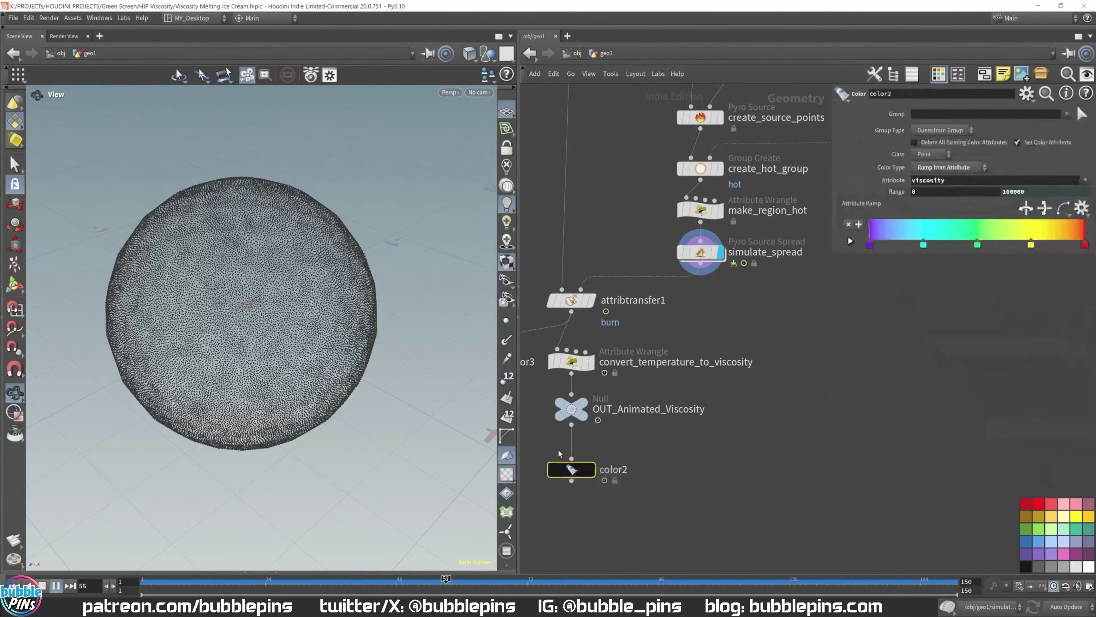
{"action": "key", "text": "r"}
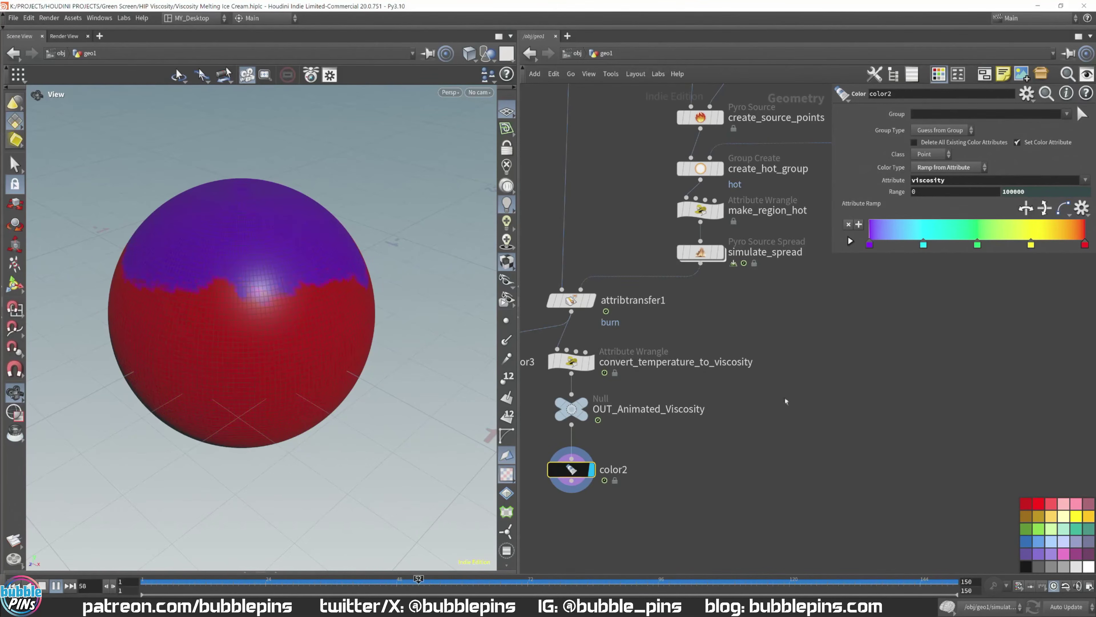
Step: Display the color1 node beside flipsolver1 and view the viscosity-colored FLIP particles in the viewport
{"action": "middle_click_drag", "start_coordinate": [665, 402], "coordinate": [1012, 391]}
{"action": "scroll", "coordinate": [820, 431], "scroll_direction": "down", "scroll_amount": 5}
{"action": "middle_click_drag", "start_coordinate": [782, 520], "coordinate": [755, 428]}
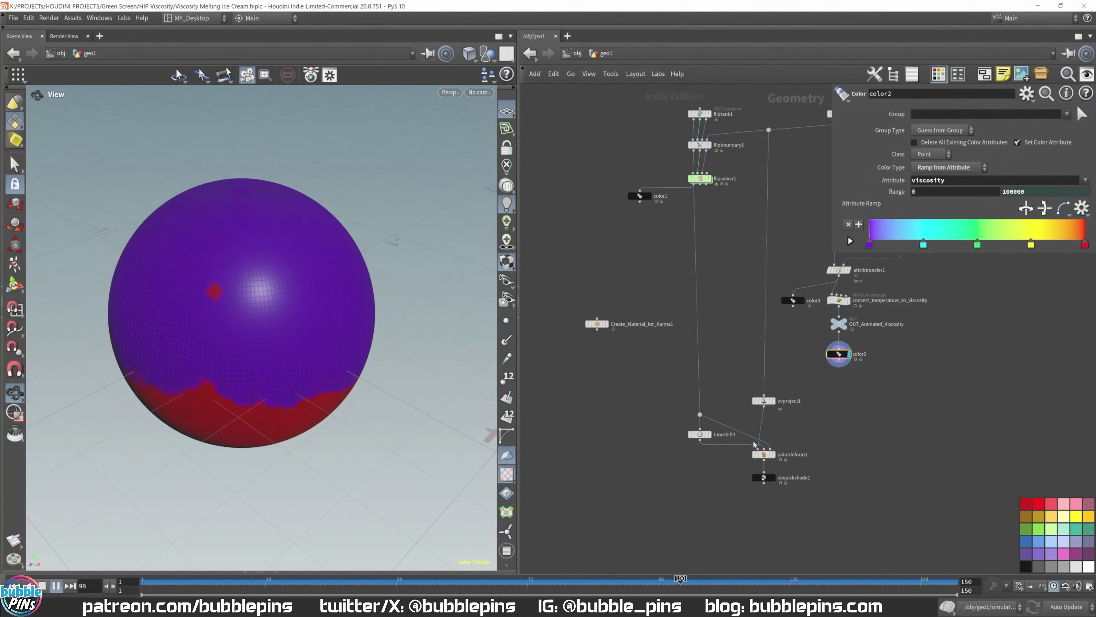
{"action": "middle_click_drag", "start_coordinate": [661, 212], "coordinate": [658, 348]}
{"action": "left_click", "coordinate": [637, 334]}
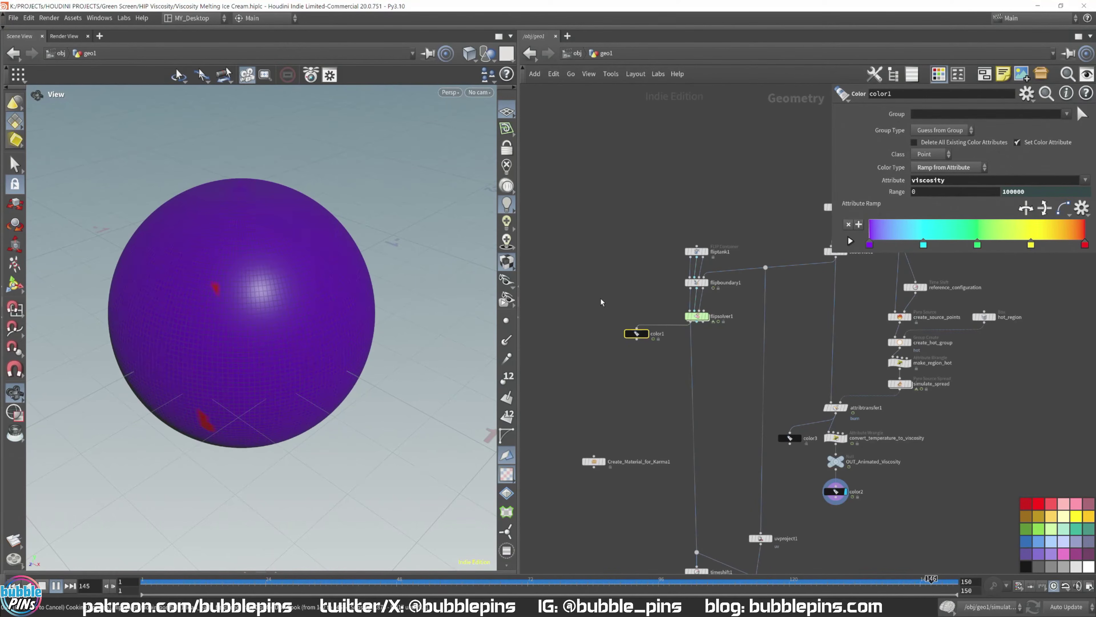
{"action": "key", "text": "r"}
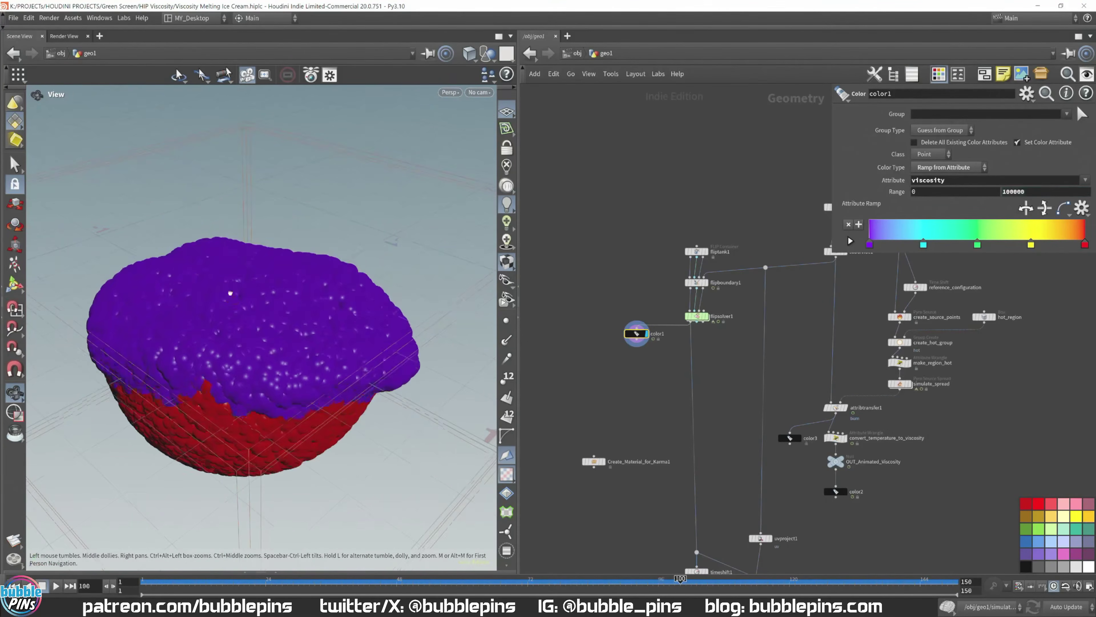
{"action": "left_click_drag", "start_coordinate": [230, 293], "coordinate": [275, 232]}
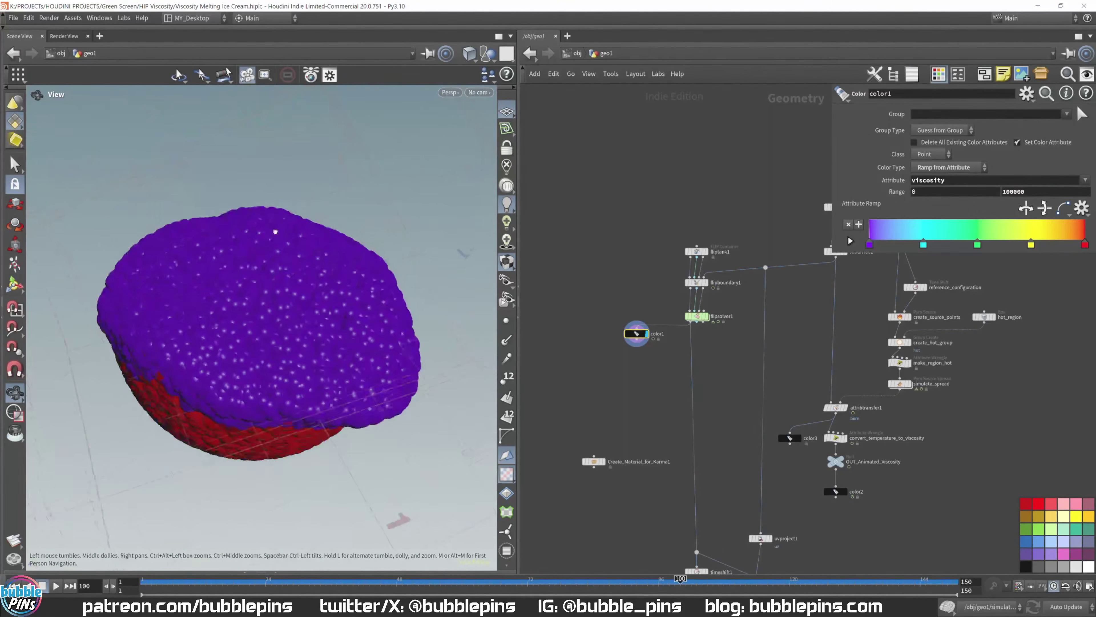
Step: Scrub the animation back to frame 36 and view the upper part of the particle sphere up close
{"action": "left_click_drag", "start_coordinate": [680, 578], "coordinate": [331, 579]}
{"action": "left_click_drag", "start_coordinate": [308, 263], "coordinate": [306, 372]}
{"action": "scroll", "coordinate": [269, 228], "scroll_direction": "up", "scroll_amount": 3}
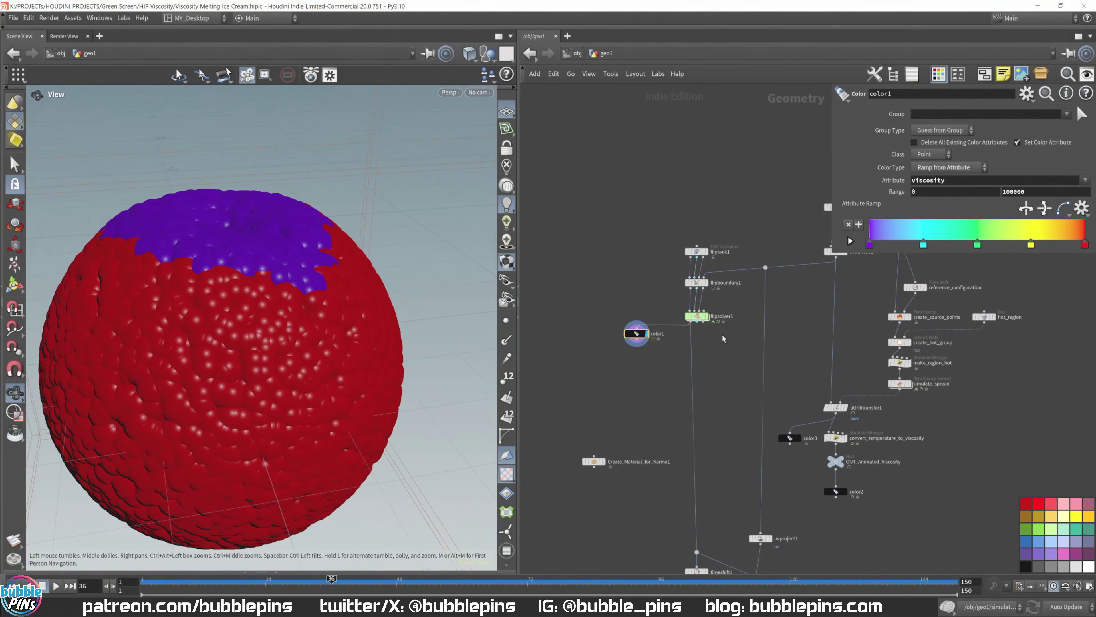
Step: Inspect the Waterline and Setup parameters of flipsolver1, plus the parameters of the fliptank1 container
{"action": "left_click", "coordinate": [697, 316]}
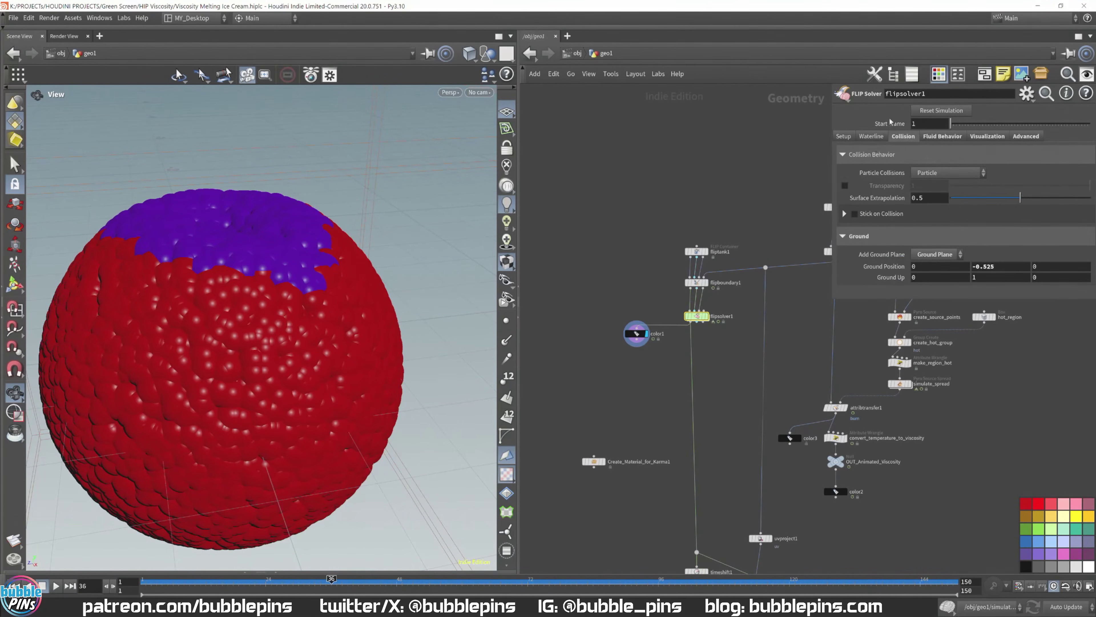
{"action": "left_click", "coordinate": [871, 137]}
{"action": "left_click", "coordinate": [843, 136]}
{"action": "left_click_drag", "start_coordinate": [664, 219], "coordinate": [725, 257]}
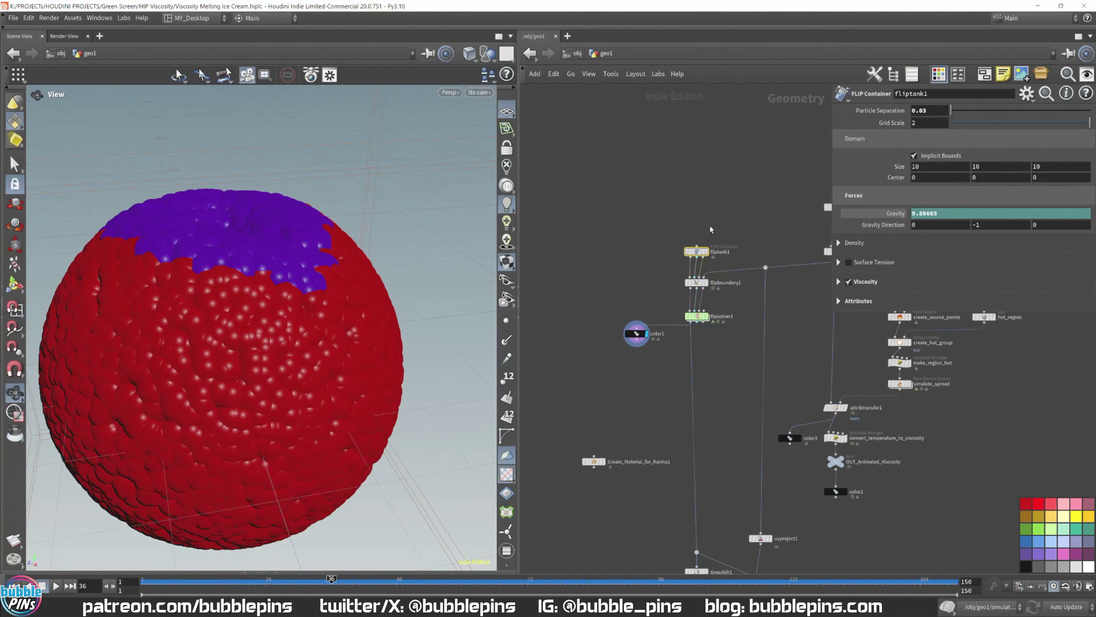
Step: Move the animation to frame 53 and examine the melting top of the FLIP particles from several angles
{"action": "left_click_drag", "start_coordinate": [274, 330], "coordinate": [300, 268]}
{"action": "scroll", "coordinate": [324, 320], "scroll_direction": "down", "scroll_amount": 5}
{"action": "scroll", "coordinate": [225, 282], "scroll_direction": "up", "scroll_amount": 3}
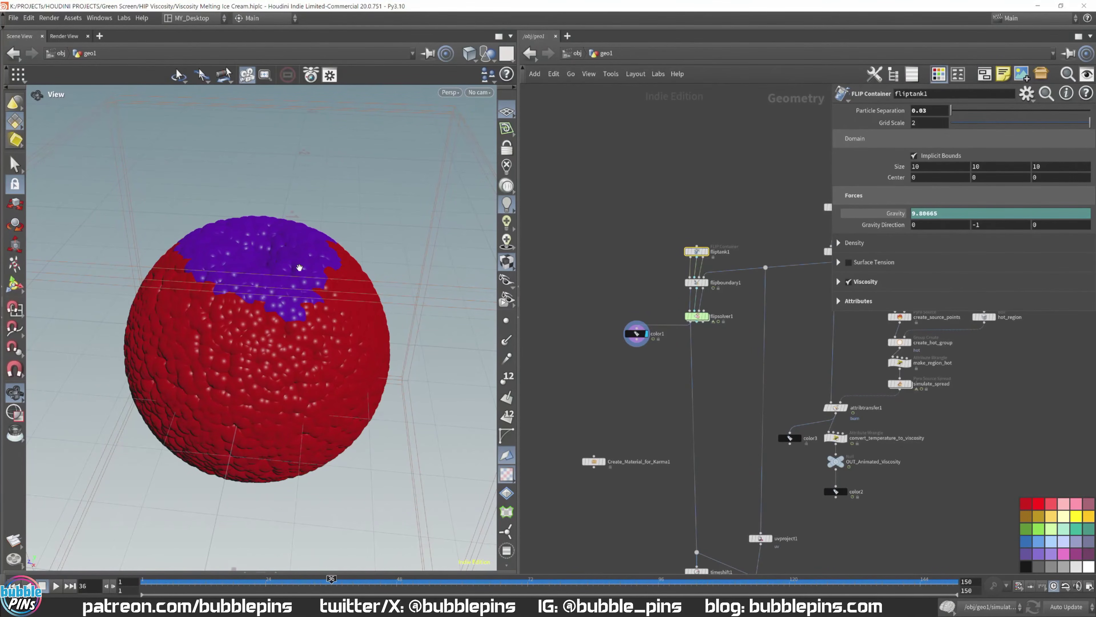
{"action": "middle_click_drag", "start_coordinate": [630, 407], "coordinate": [616, 341]}
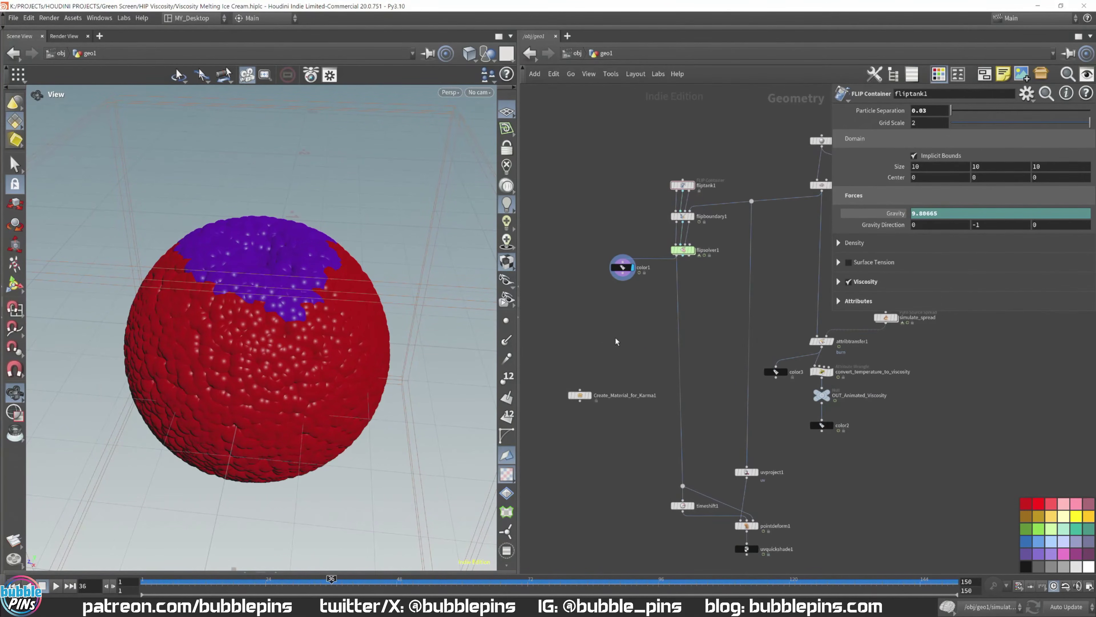
{"action": "left_click_drag", "start_coordinate": [341, 581], "coordinate": [423, 581]}
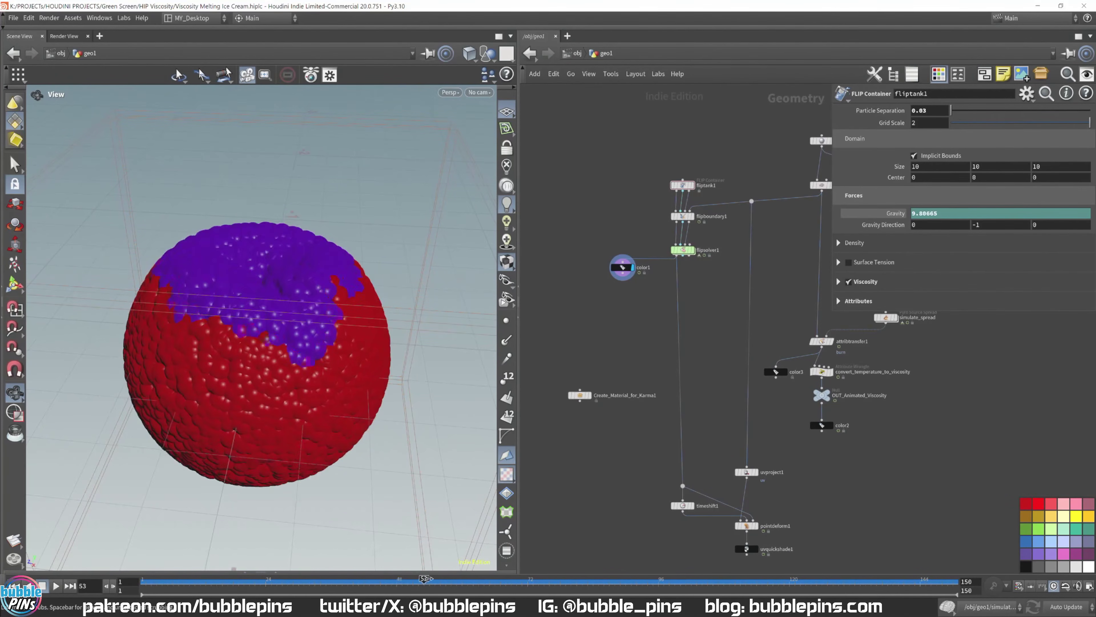
{"action": "left_click_drag", "start_coordinate": [345, 339], "coordinate": [311, 379]}
{"action": "scroll", "coordinate": [289, 237], "scroll_direction": "up", "scroll_amount": 5}
{"action": "left_click_drag", "start_coordinate": [277, 237], "coordinate": [401, 99]}
{"action": "scroll", "coordinate": [326, 219], "scroll_direction": "down", "scroll_amount": 10}
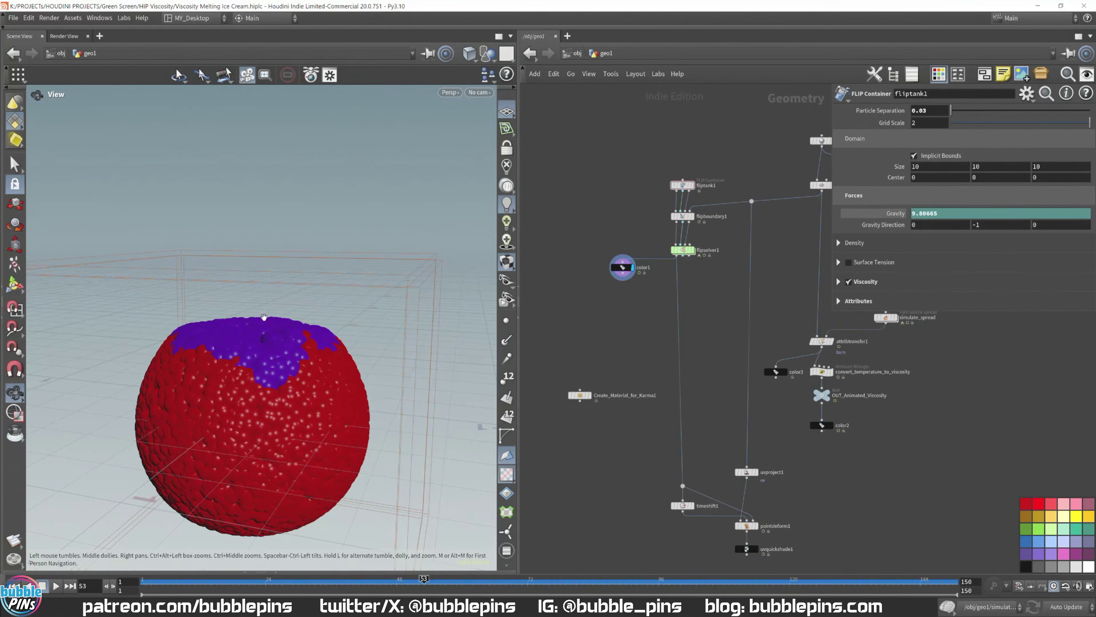
{"action": "left_click_drag", "start_coordinate": [290, 219], "coordinate": [284, 286]}
{"action": "left_click_drag", "start_coordinate": [318, 250], "coordinate": [291, 225]}
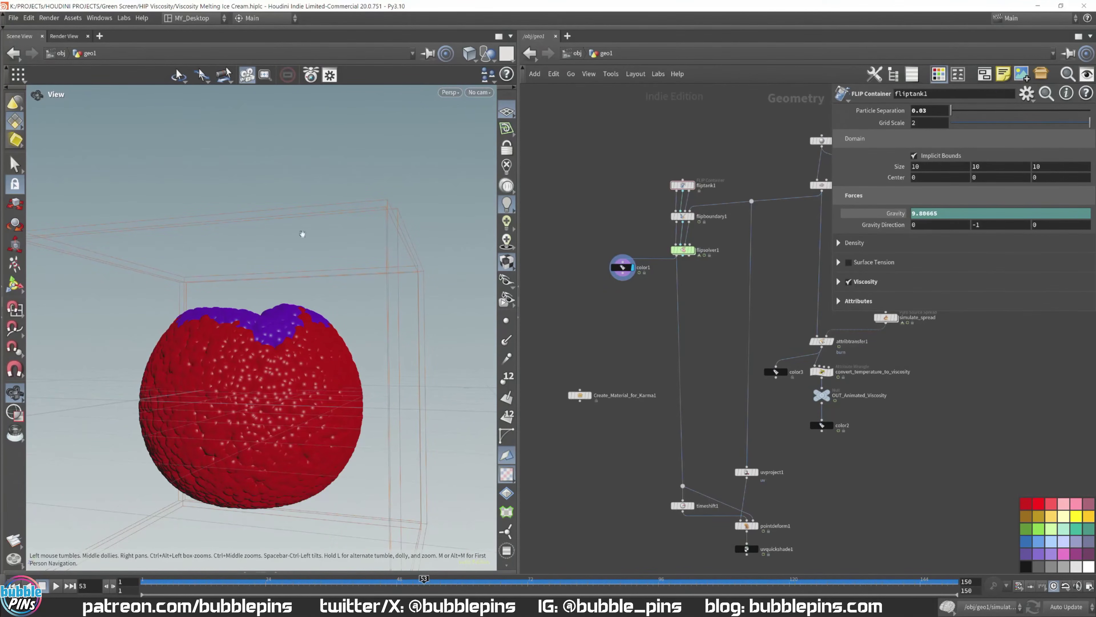
{"action": "left_click_drag", "start_coordinate": [277, 130], "coordinate": [281, 142]}
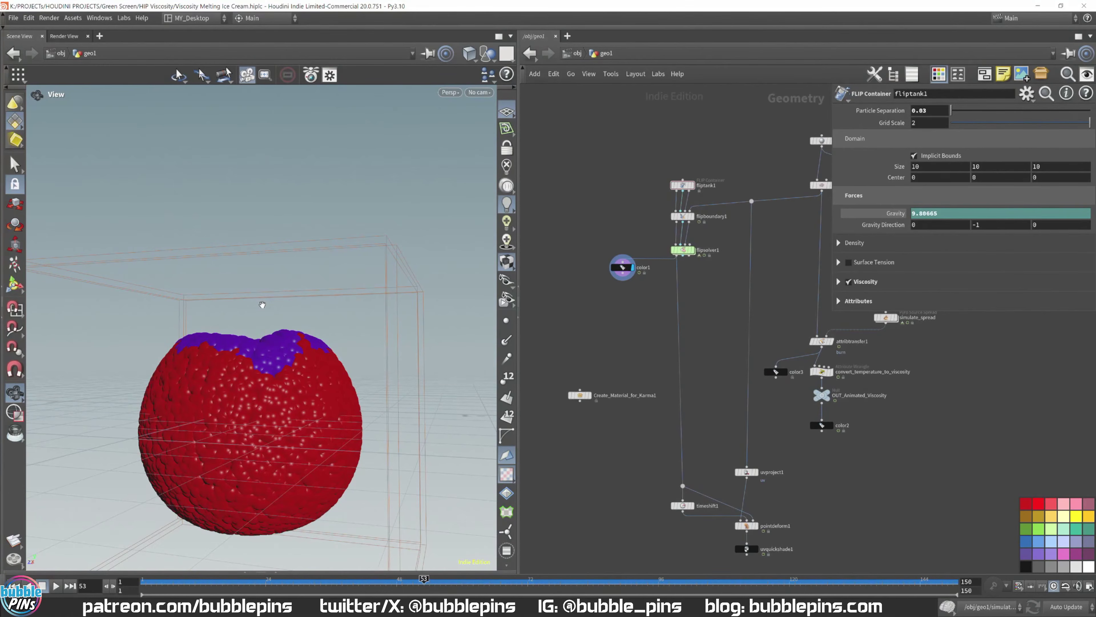
{"action": "left_click_drag", "start_coordinate": [276, 328], "coordinate": [279, 353]}
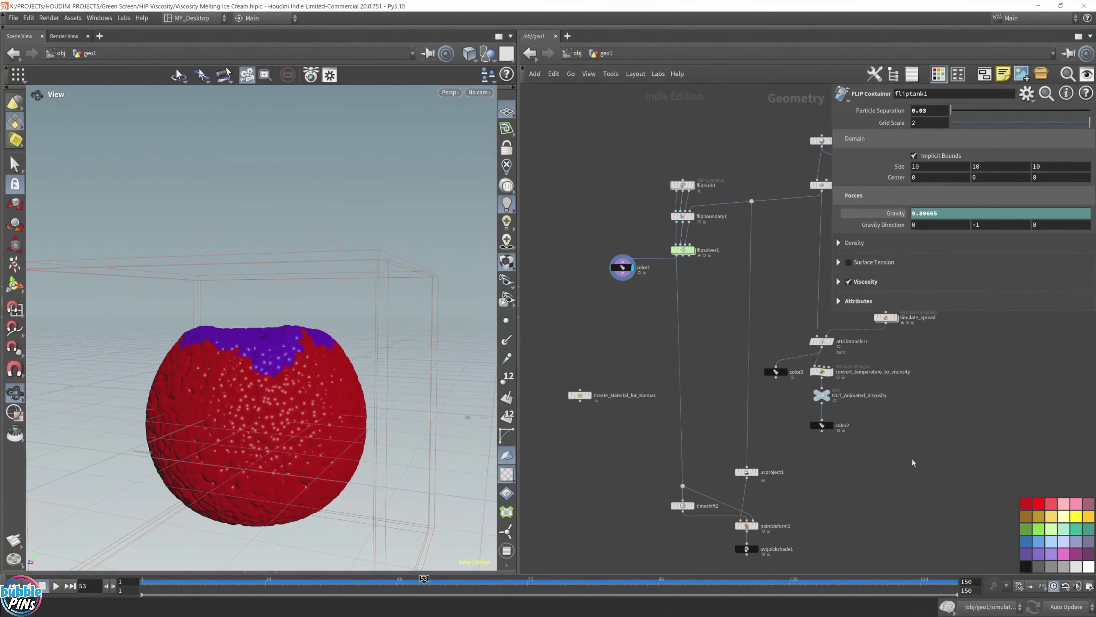
Step: Display the pointdeform1 node and view the deformed sphere mesh from above
{"action": "middle_click_drag", "start_coordinate": [917, 500], "coordinate": [901, 441]}
{"action": "left_click_drag", "start_coordinate": [697, 479], "coordinate": [768, 459]}
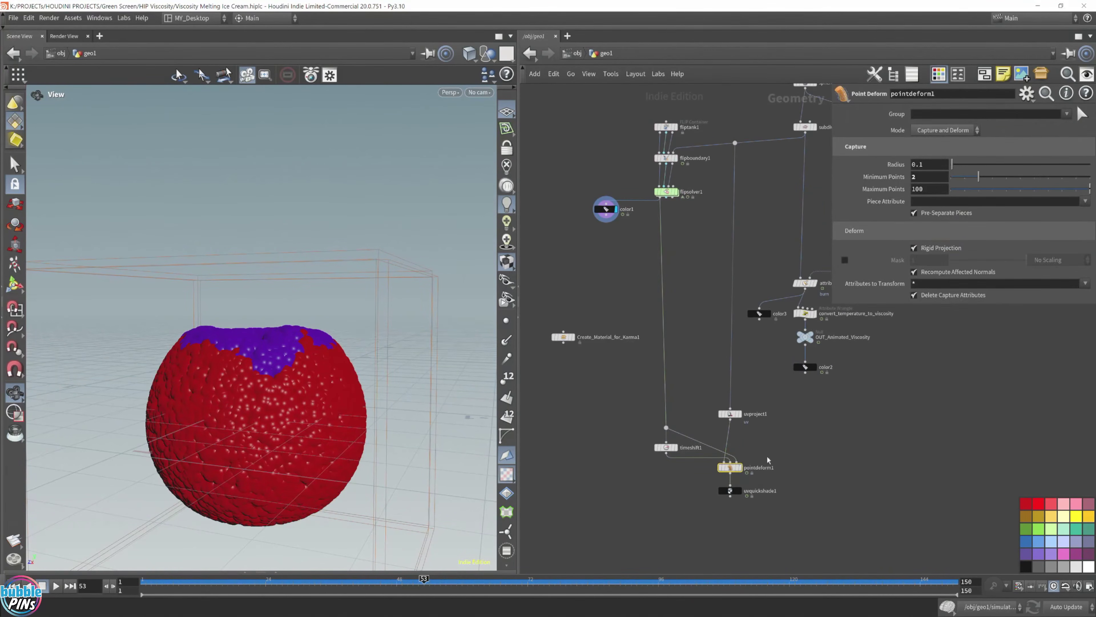
{"action": "key", "text": "shift+r"}
{"action": "left_click_drag", "start_coordinate": [304, 337], "coordinate": [302, 391]}
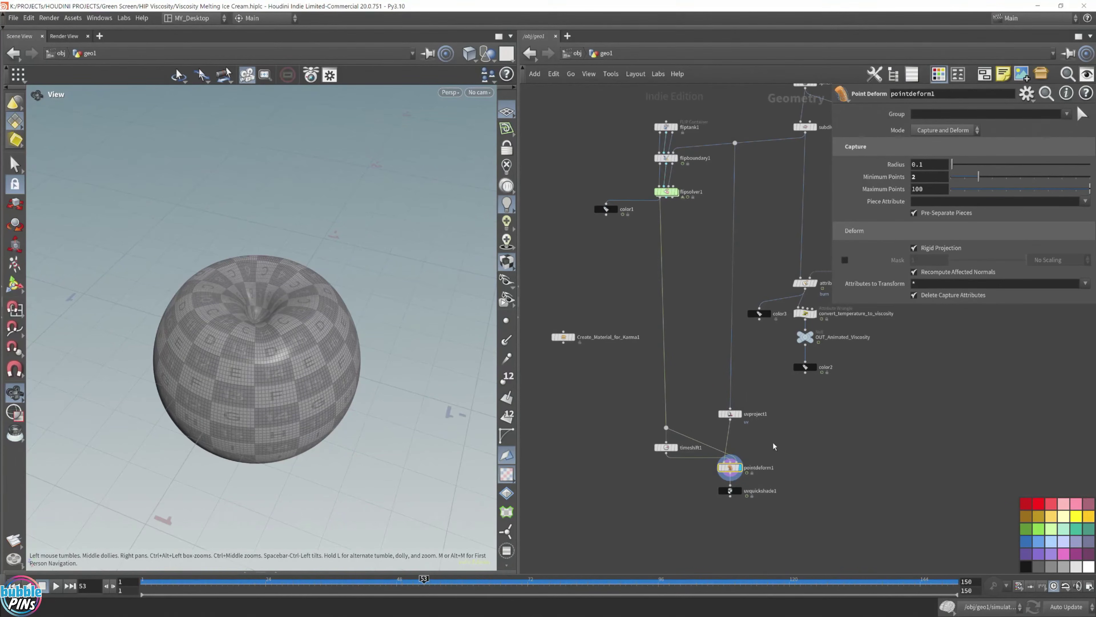
Step: Compare the color1 particles with the deformed mesh by displaying color1 and returning to pointdeform1
{"action": "left_click", "coordinate": [610, 209]}
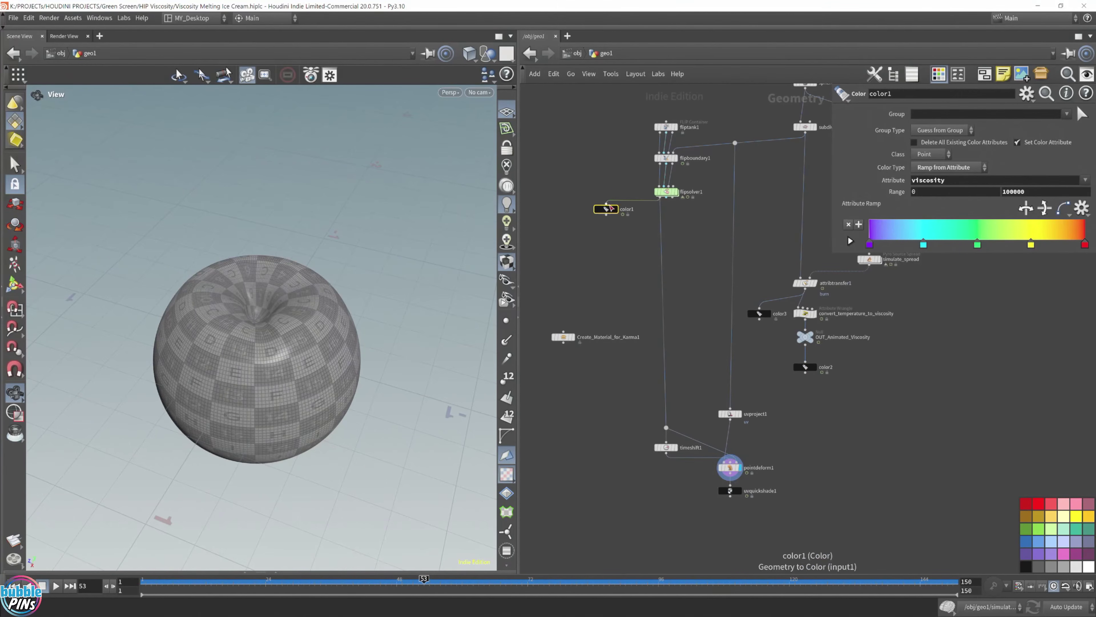
{"action": "left_click", "coordinate": [616, 209]}
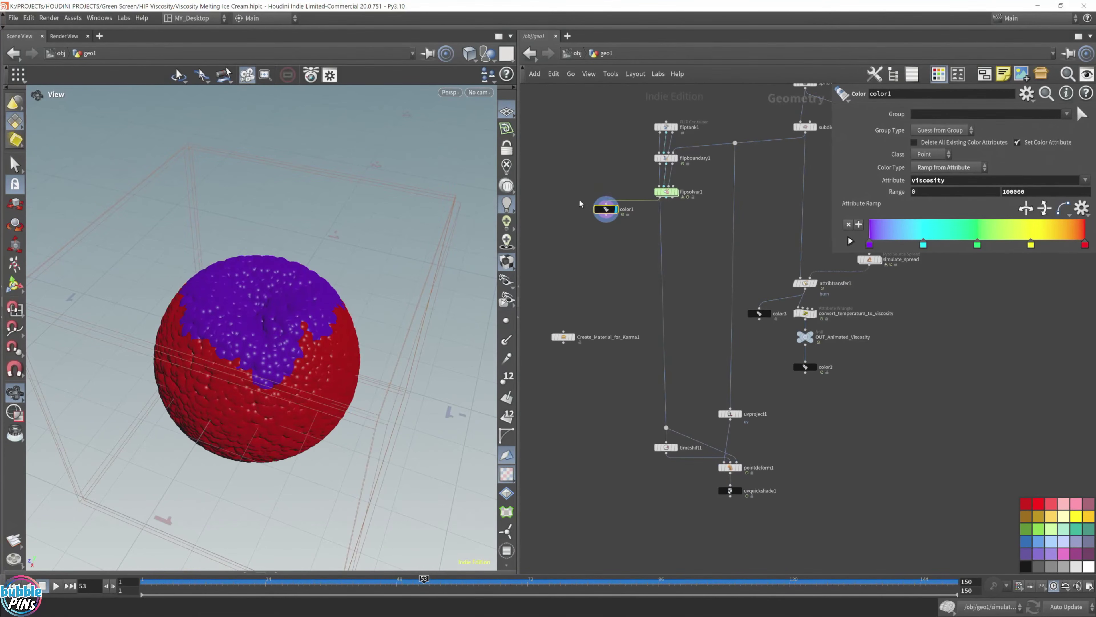
{"action": "left_click_drag", "start_coordinate": [332, 416], "coordinate": [301, 363]}
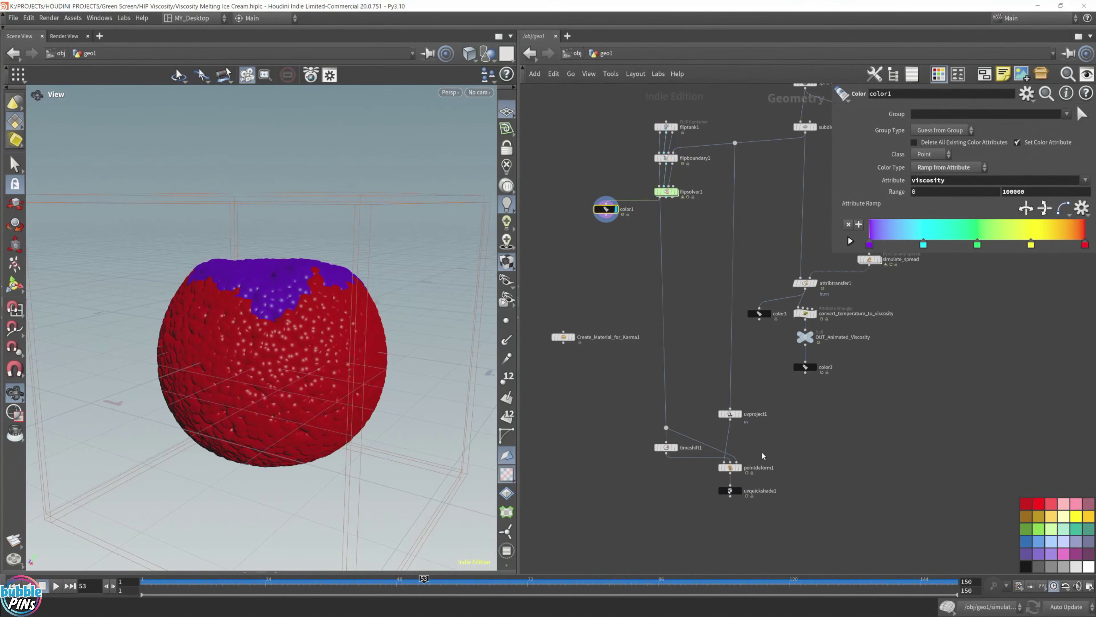
{"action": "left_click", "coordinate": [737, 468]}
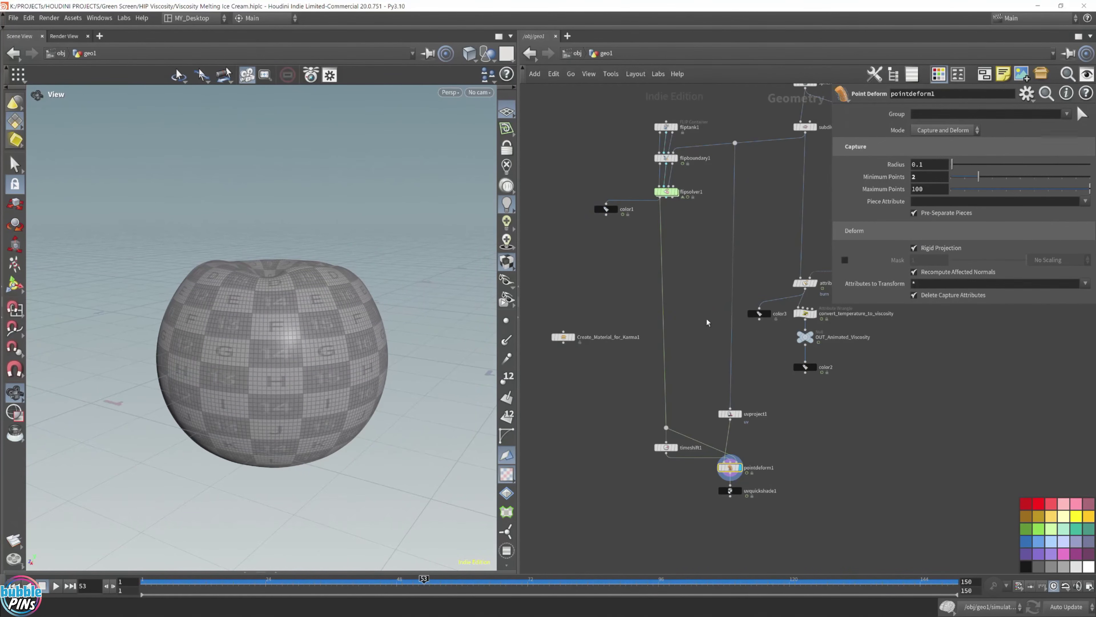
Step: Display the uvproject1 node, review its projection types keeping Polar, and examine the UV grid on the sphere
{"action": "middle_click_drag", "start_coordinate": [698, 306], "coordinate": [644, 327]}
{"action": "left_click", "coordinate": [676, 434]}
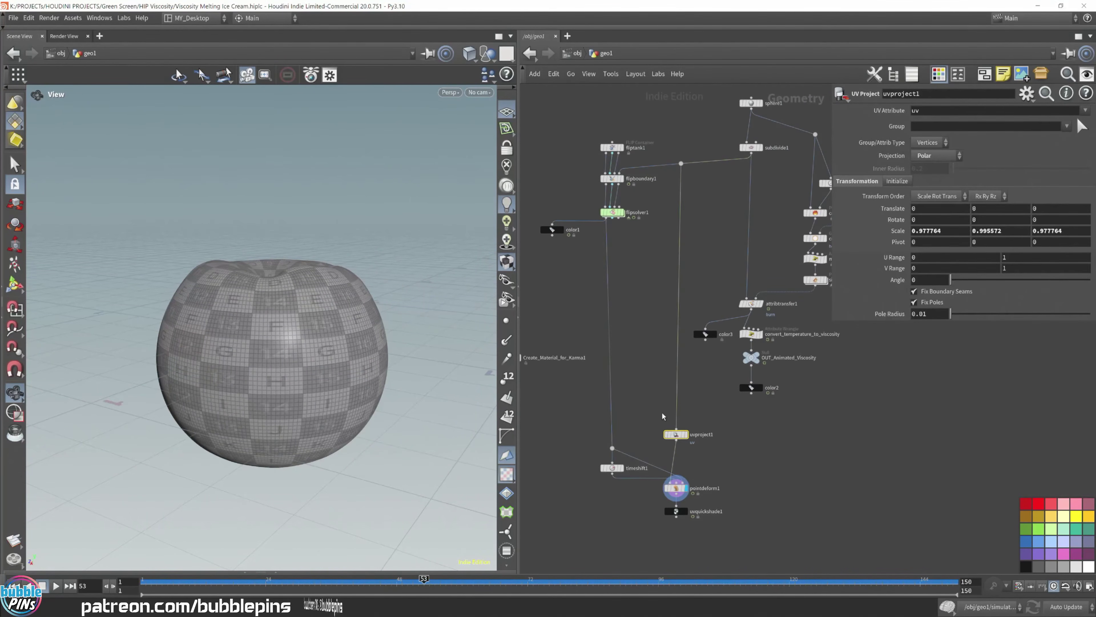
{"action": "key", "text": "r"}
{"action": "scroll", "coordinate": [298, 329], "scroll_direction": "up", "scroll_amount": 3}
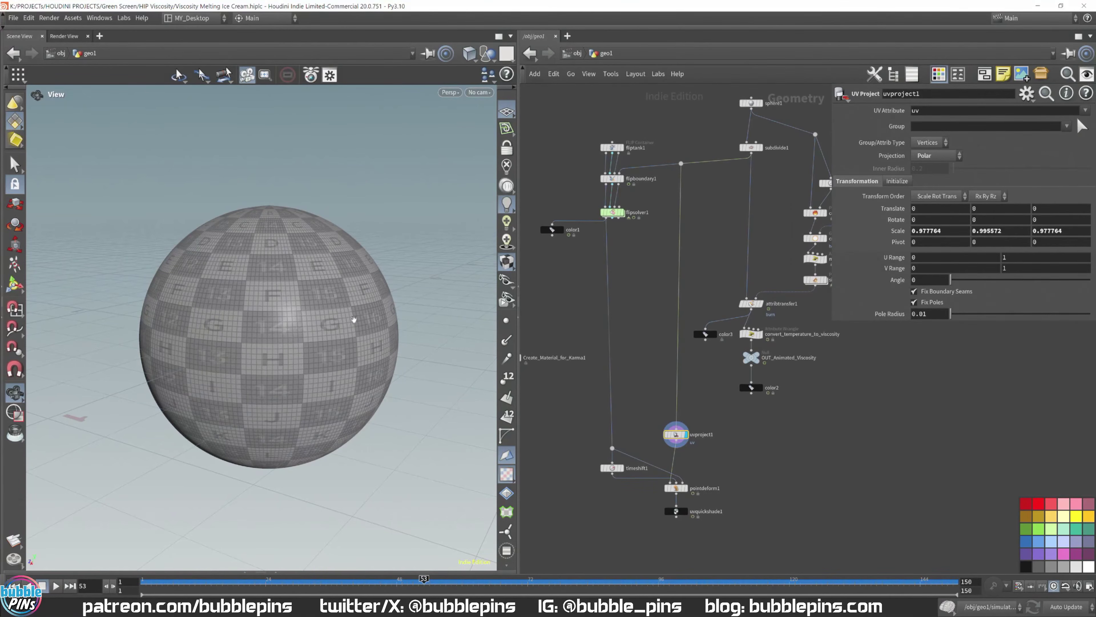
{"action": "left_click", "coordinate": [930, 155]}
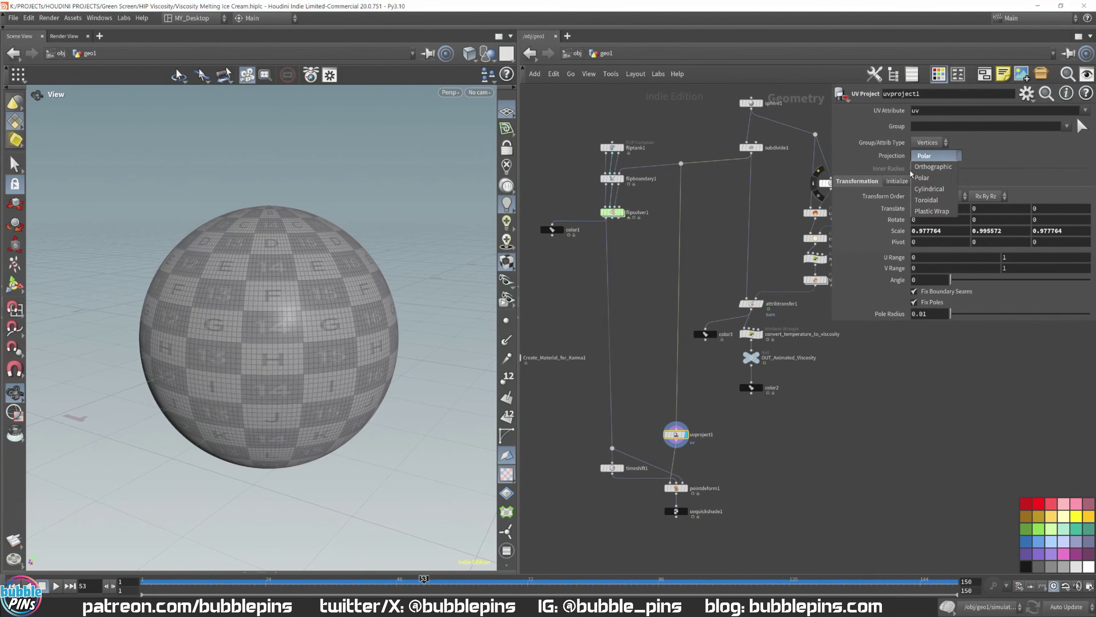
{"action": "left_click", "coordinate": [925, 178]}
{"action": "left_click_drag", "start_coordinate": [297, 283], "coordinate": [360, 337]}
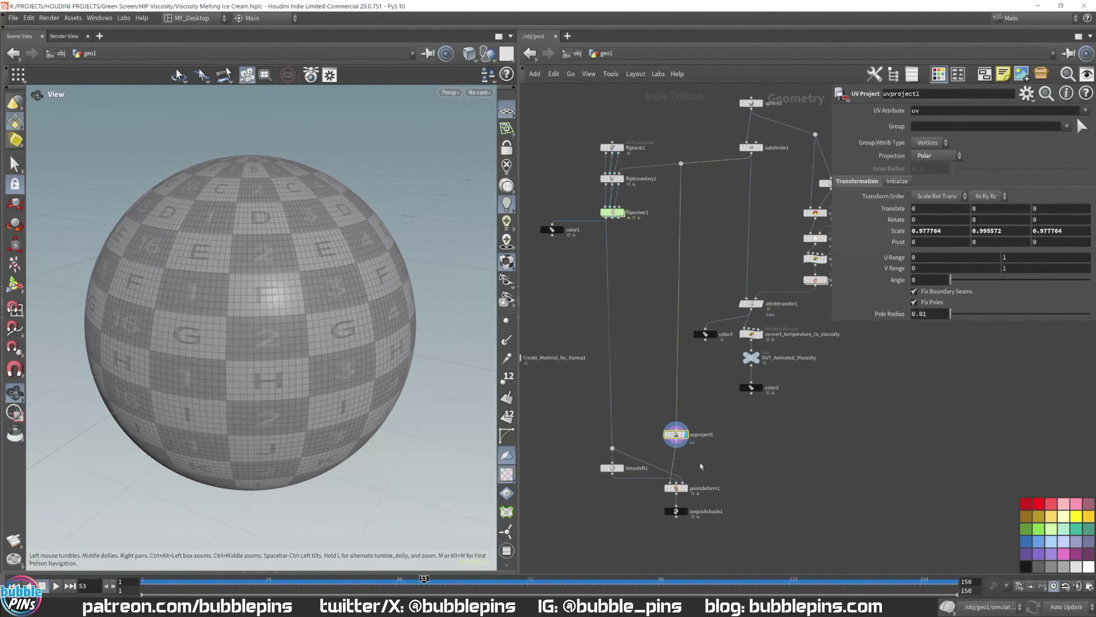
Step: Display the uvquickshade1 node beneath pointdeform1 to show the Mandril.pic texture on the deformed mesh
{"action": "left_click", "coordinate": [676, 488]}
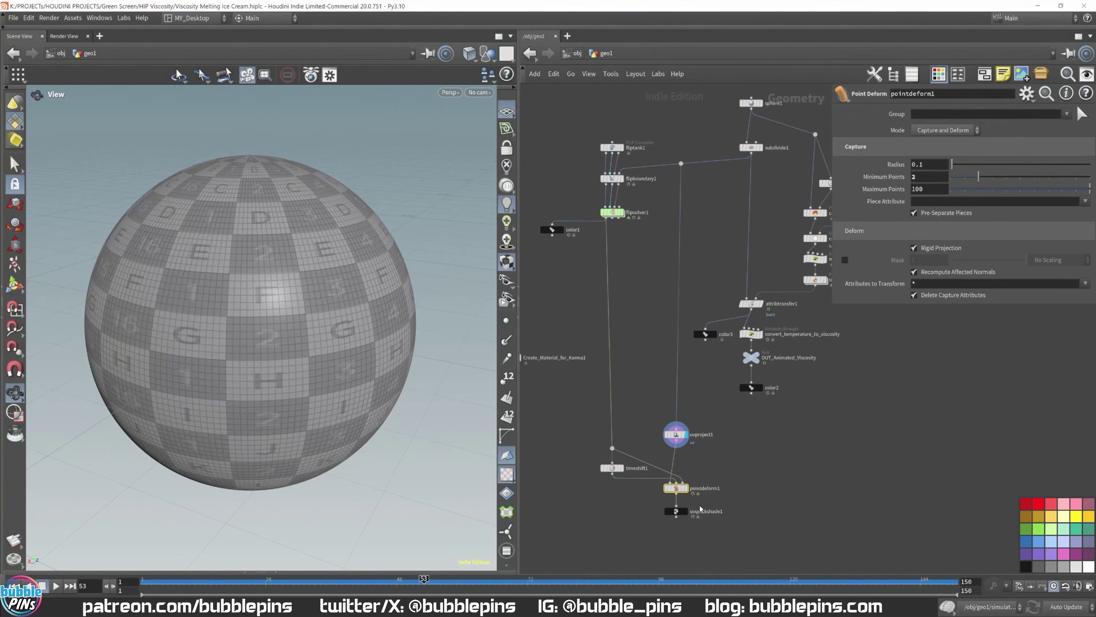
{"action": "left_click", "coordinate": [675, 511]}
{"action": "left_click", "coordinate": [686, 510]}
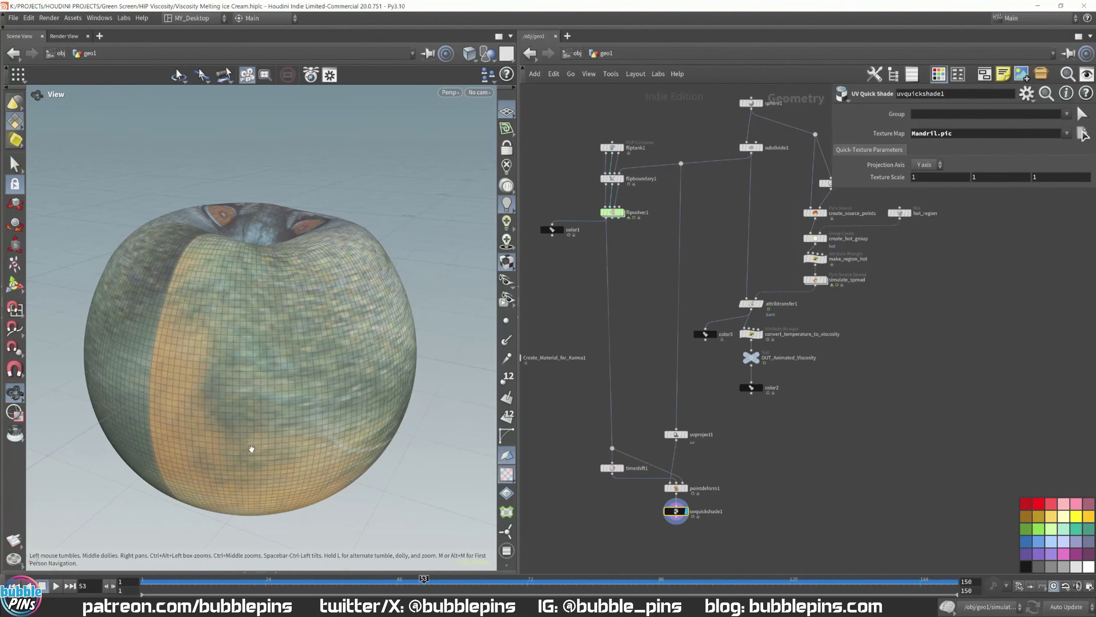
Step: Return the animation to frame 1 and orient the view to face the mandrill texture on the sphere
{"action": "key", "text": "ctrl+Up"}
{"action": "left_click_drag", "start_coordinate": [253, 449], "coordinate": [379, 304]}
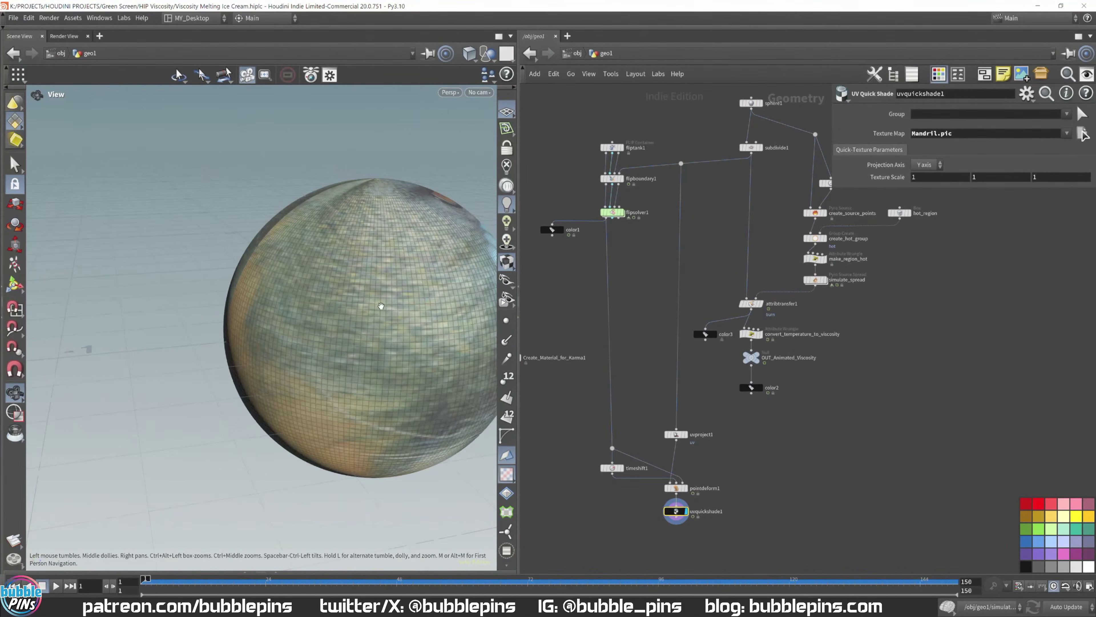
{"action": "scroll", "coordinate": [382, 309], "scroll_direction": "down", "scroll_amount": 3}
{"action": "right_click_drag", "start_coordinate": [397, 315], "coordinate": [308, 316]}
{"action": "left_click_drag", "start_coordinate": [308, 315], "coordinate": [200, 311]}
{"action": "right_click_drag", "start_coordinate": [385, 330], "coordinate": [301, 335]}
{"action": "scroll", "coordinate": [301, 334], "scroll_direction": "up", "scroll_amount": 2}
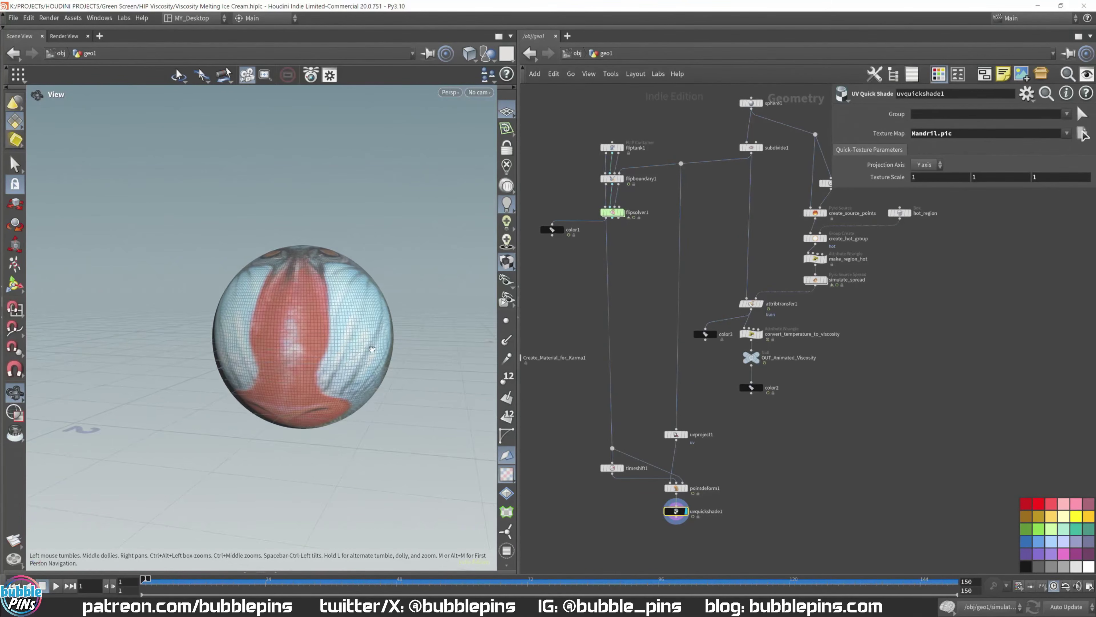
{"action": "scroll", "coordinate": [372, 348], "scroll_direction": "up", "scroll_amount": 3}
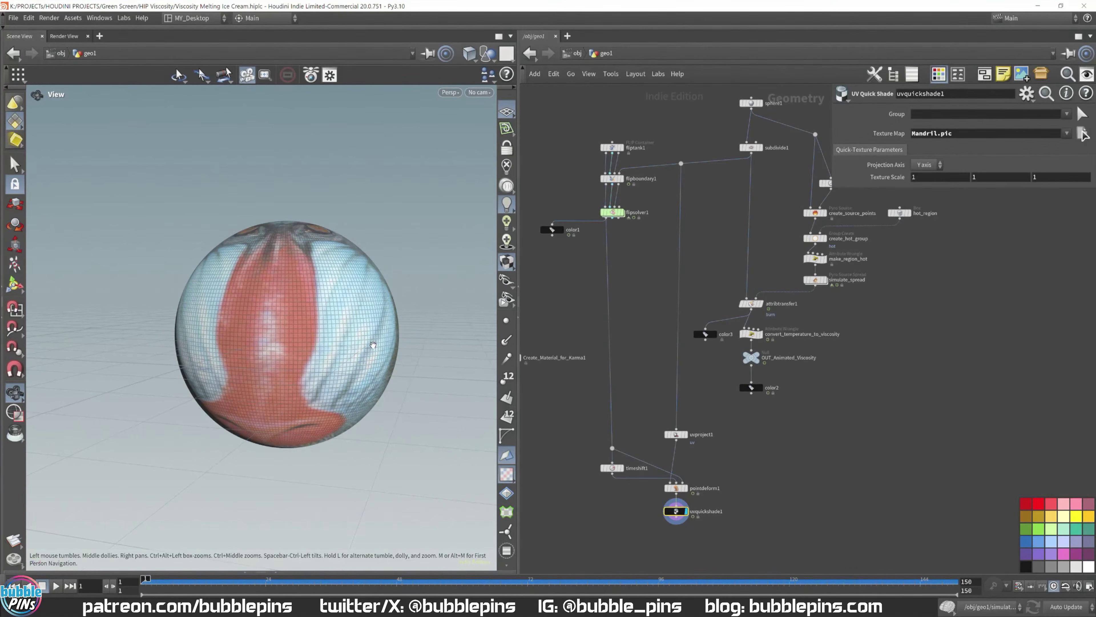
Step: Show the pointdeform1 parameters, play the textured melting animation and stop it at frame 129
{"action": "scroll", "coordinate": [686, 532], "scroll_direction": "up", "scroll_amount": 5}
{"action": "middle_click_drag", "start_coordinate": [744, 451], "coordinate": [823, 485]}
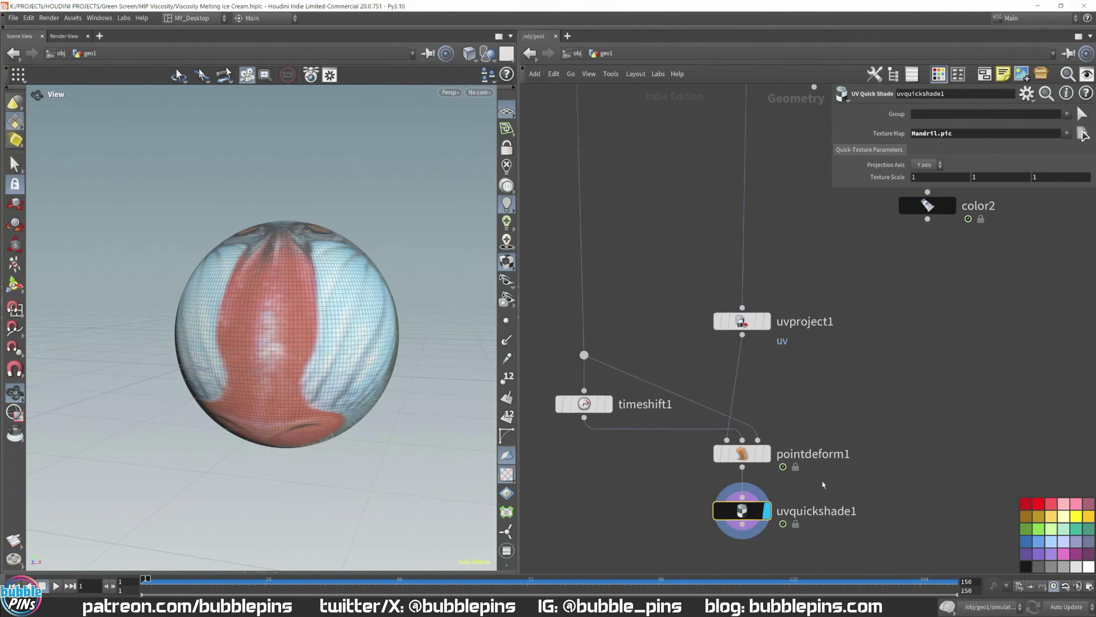
{"action": "key", "text": "Up"}
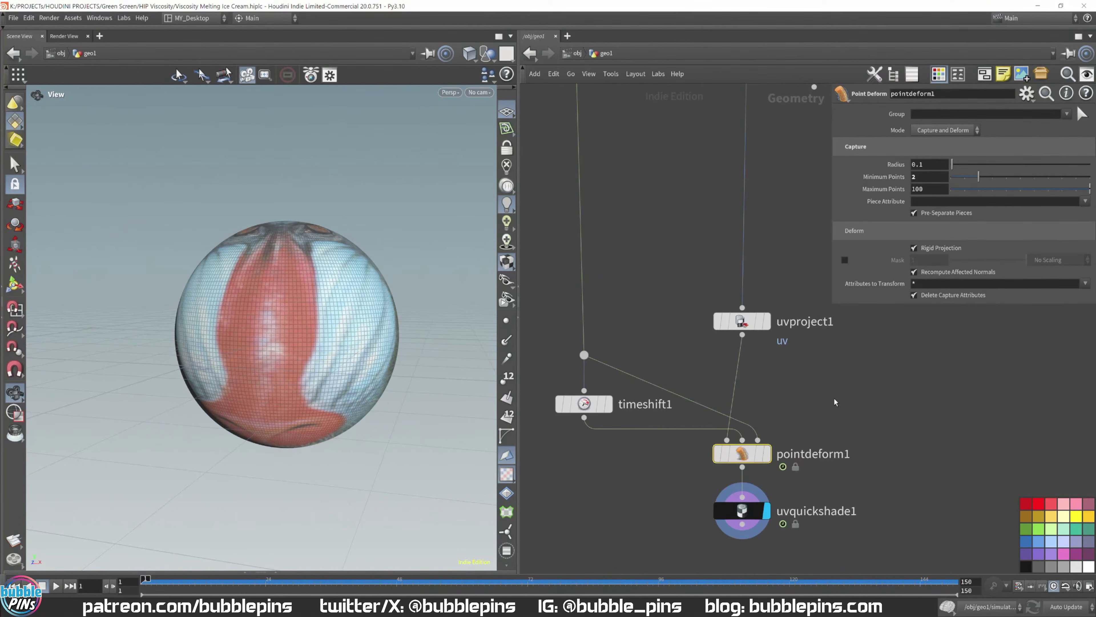
{"action": "key", "text": "Up"}
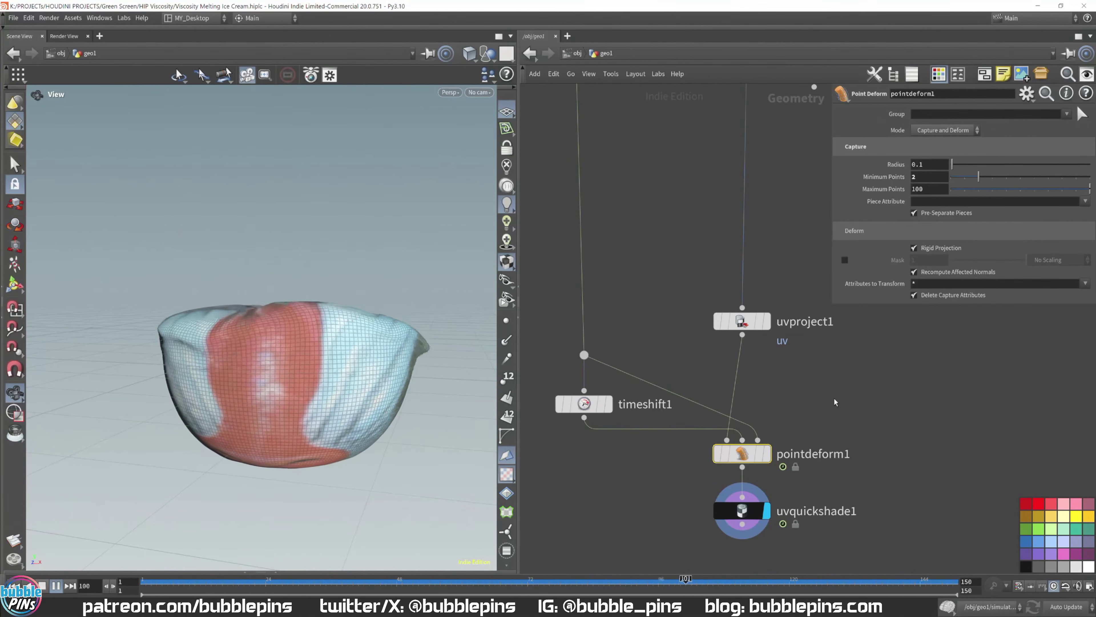
{"action": "key", "text": "Up"}
Step: Find flipsolver1 beneath the flipboundary1 node and open its Setup parameters
{"action": "scroll", "coordinate": [594, 310], "scroll_direction": "down", "scroll_amount": 3}
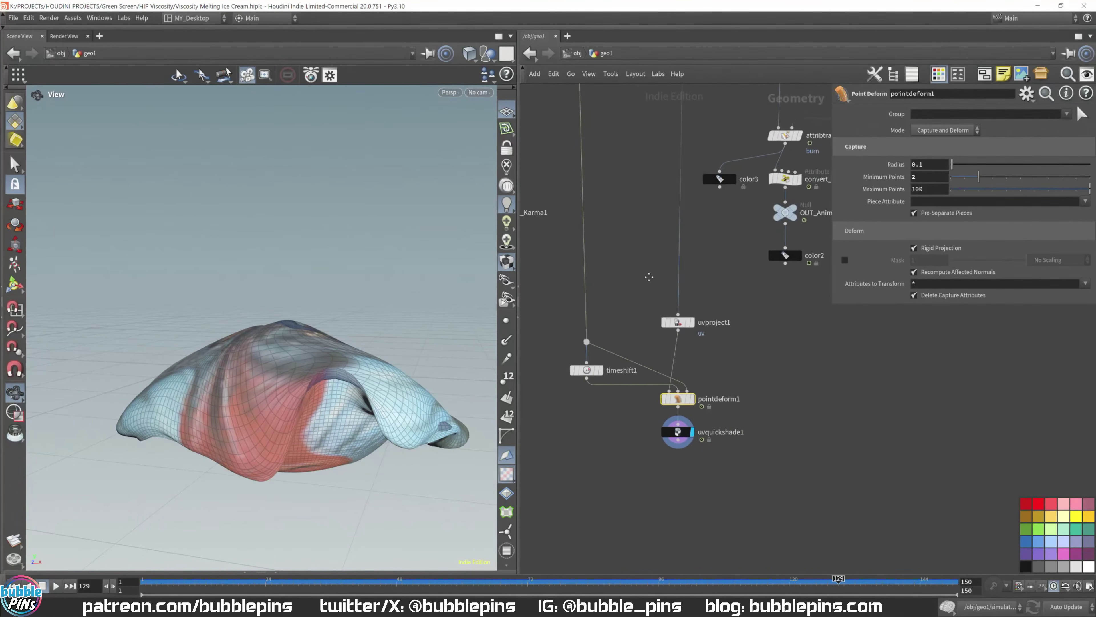
{"action": "scroll", "coordinate": [686, 363], "scroll_direction": "up", "scroll_amount": 3}
{"action": "middle_click_drag", "start_coordinate": [609, 311], "coordinate": [705, 530]}
{"action": "middle_click_drag", "start_coordinate": [665, 158], "coordinate": [684, 441]}
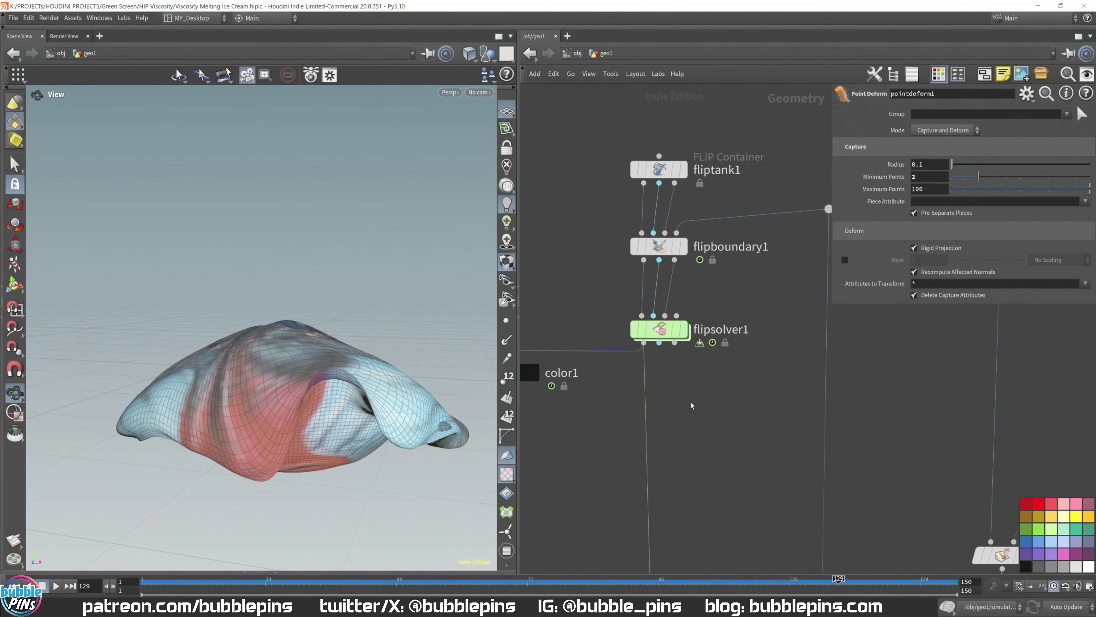
{"action": "left_click", "coordinate": [667, 331]}
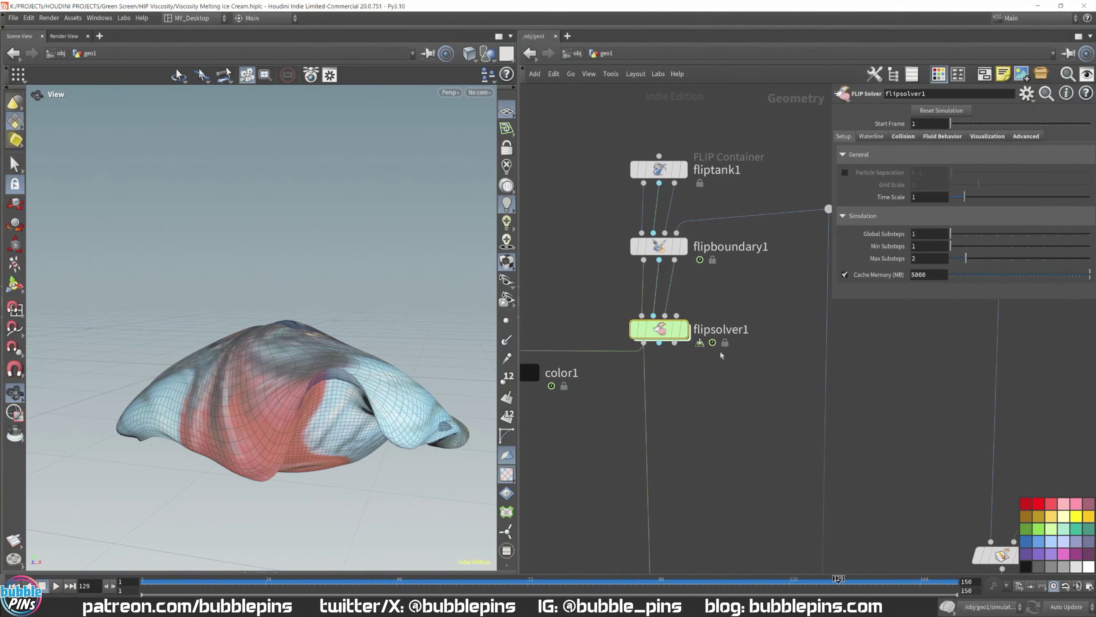
Step: Display flipsolver1 and open its node info window, pinned and set to Refresh Automatically
{"action": "key", "text": "r"}
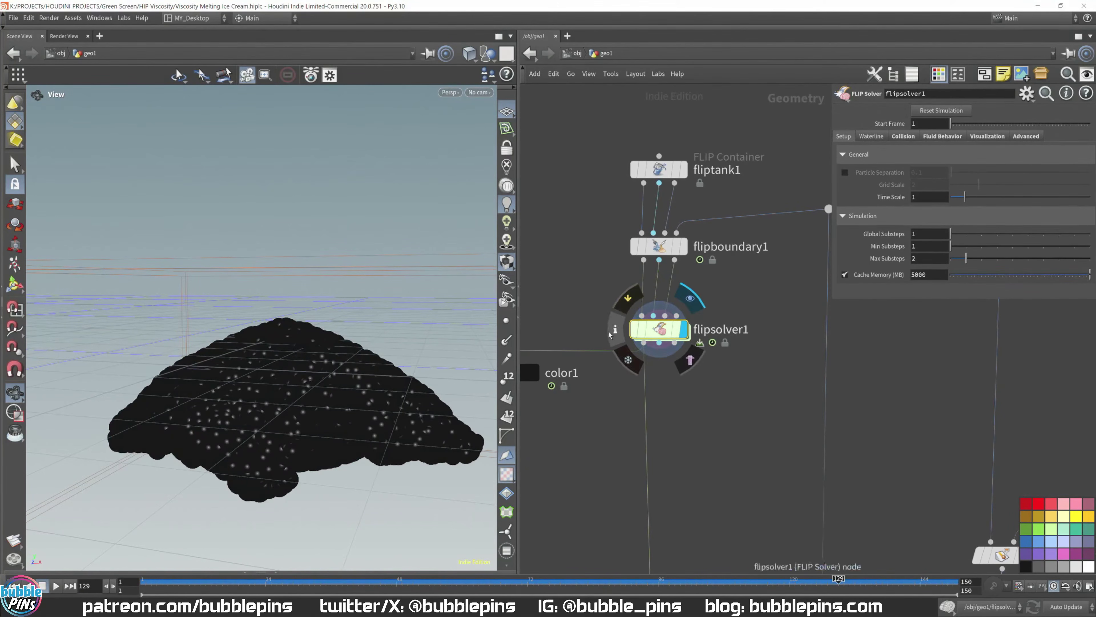
{"action": "left_click", "coordinate": [614, 331]}
{"action": "left_click_drag", "start_coordinate": [902, 88], "coordinate": [563, 45]}
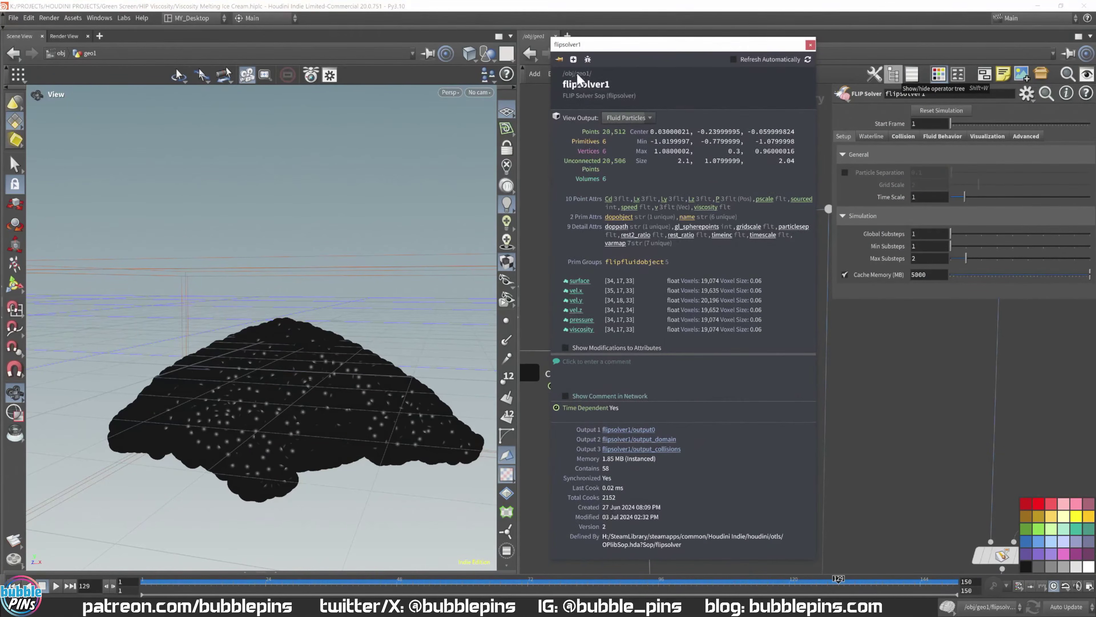
{"action": "left_click", "coordinate": [560, 59]}
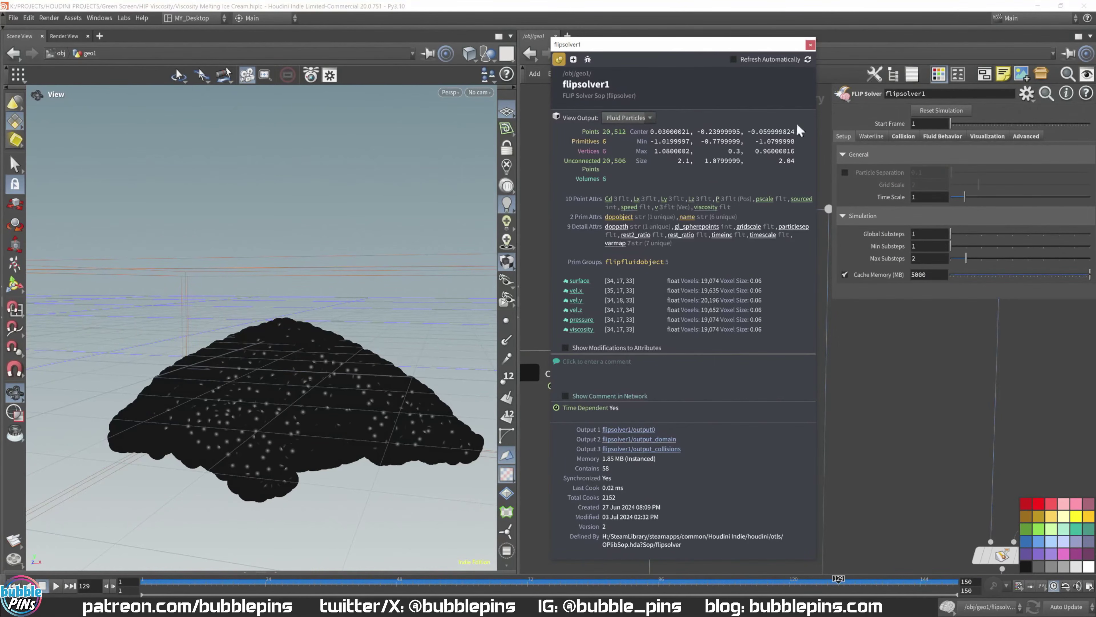
{"action": "left_click", "coordinate": [732, 59]}
Step: Move the info window clear of the solver nodes and watch the point count while the simulation plays, stopping at frame 130
{"action": "left_click_drag", "start_coordinate": [726, 46], "coordinate": [982, 333]}
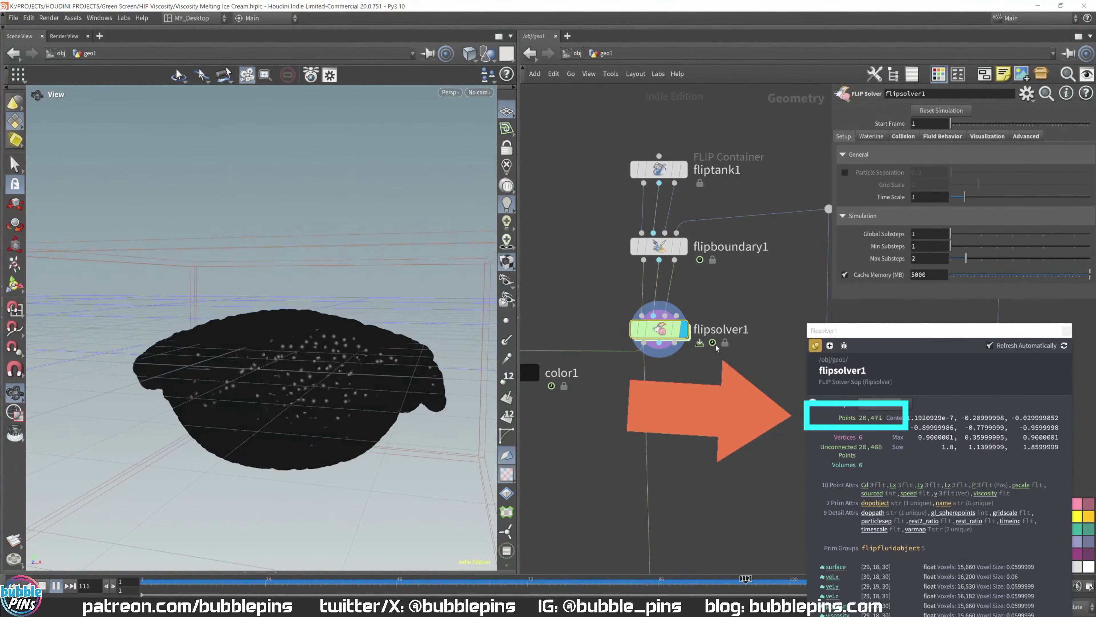
{"action": "key", "text": "Up"}
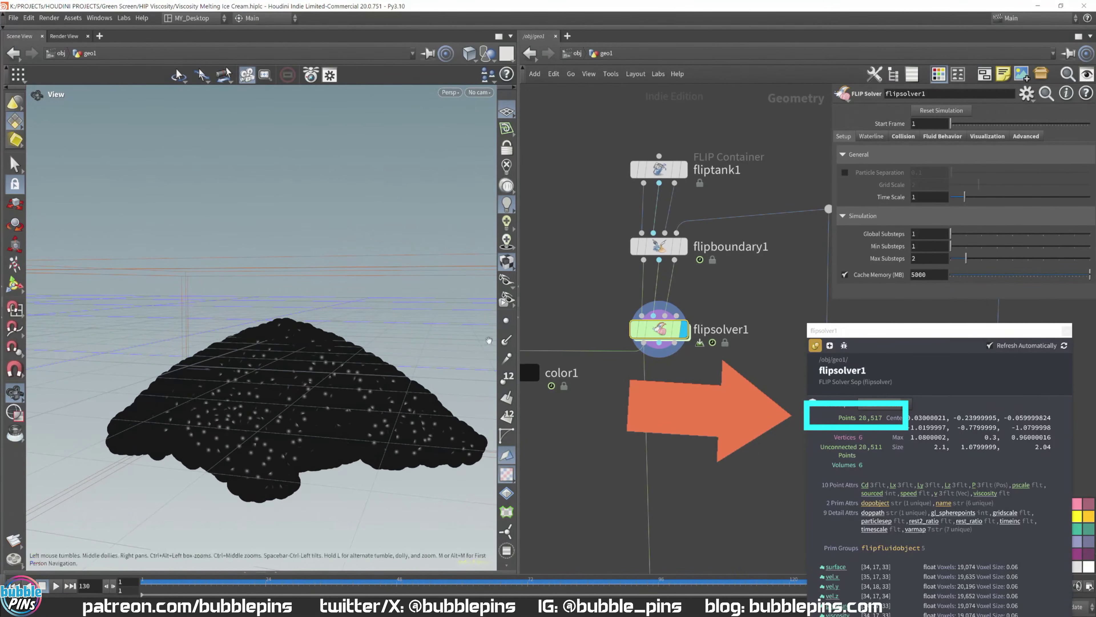
{"action": "left_click_drag", "start_coordinate": [571, 298], "coordinate": [764, 352]}
Step: Look through flipsolver1's Advanced and Visualization settings, expand Reseeding under Fluid Behavior and uncover it by moving the info window
{"action": "left_click", "coordinate": [955, 137]}
{"action": "left_click", "coordinate": [1035, 136]}
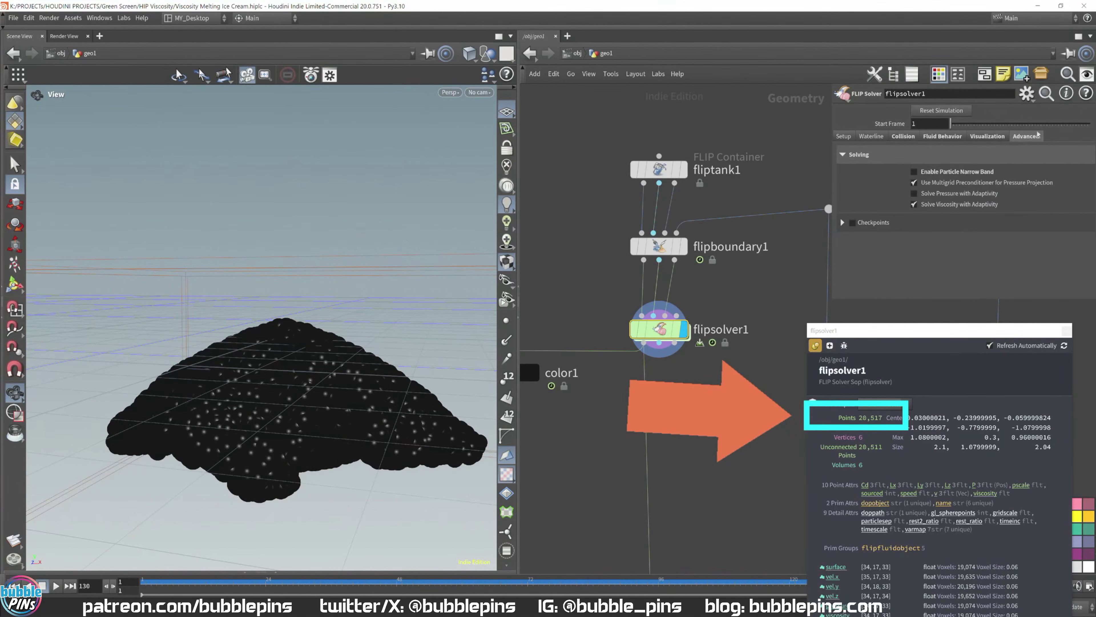
{"action": "left_click", "coordinate": [989, 137]}
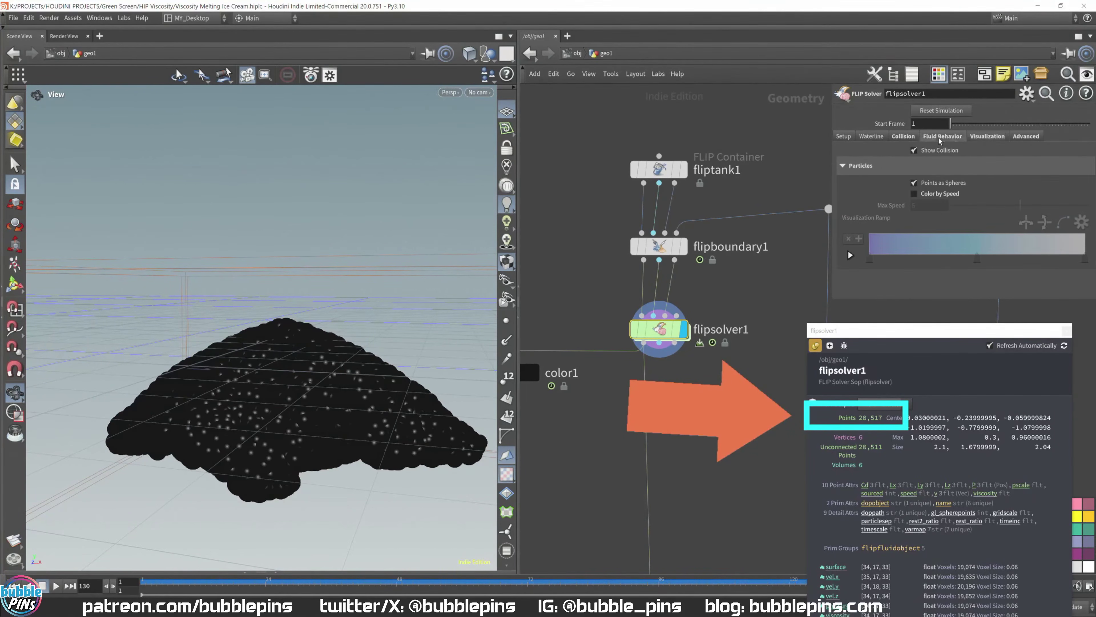
{"action": "left_click", "coordinate": [906, 137]}
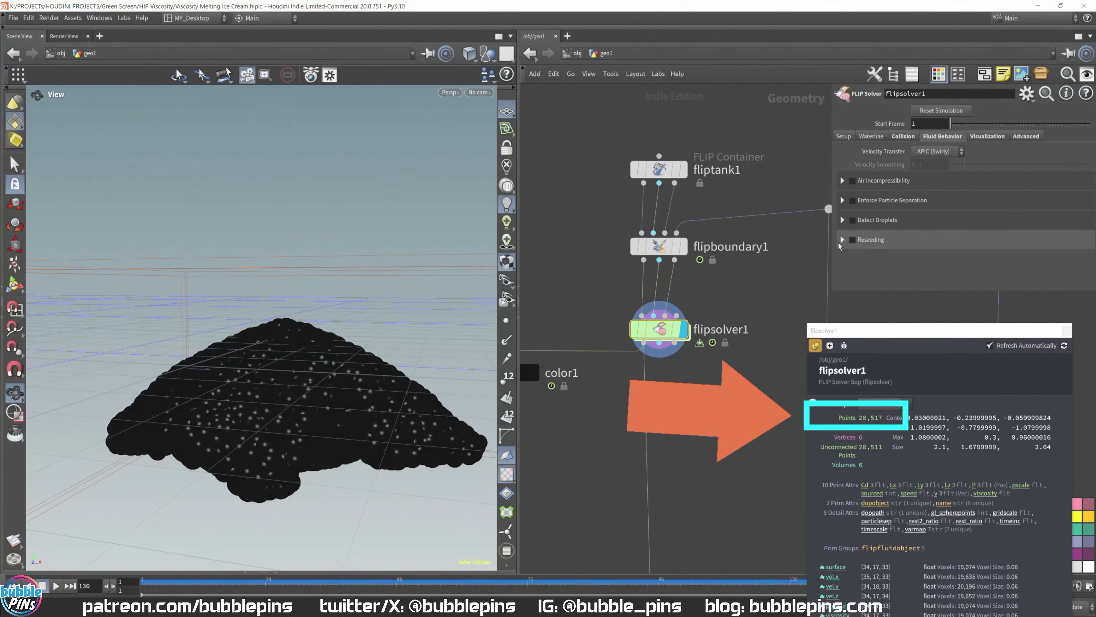
{"action": "left_click", "coordinate": [843, 239]}
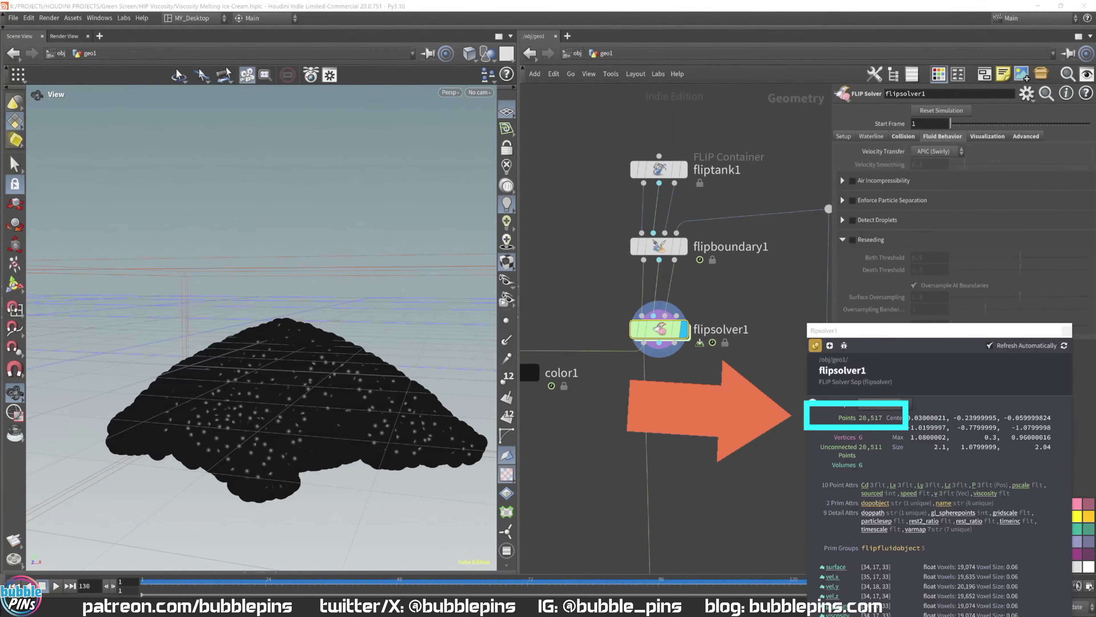
{"action": "left_click_drag", "start_coordinate": [868, 332], "coordinate": [629, 455]}
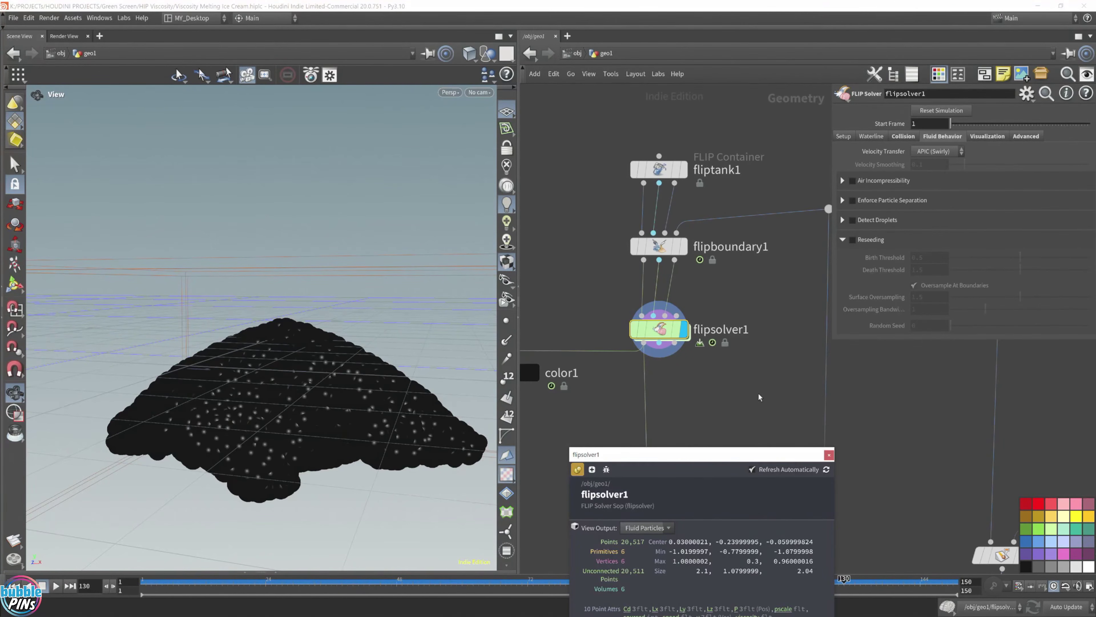
Step: Enable Reseeding on flipsolver1 to show its threshold and oversampling settings, and disable it again
{"action": "left_click", "coordinate": [852, 239]}
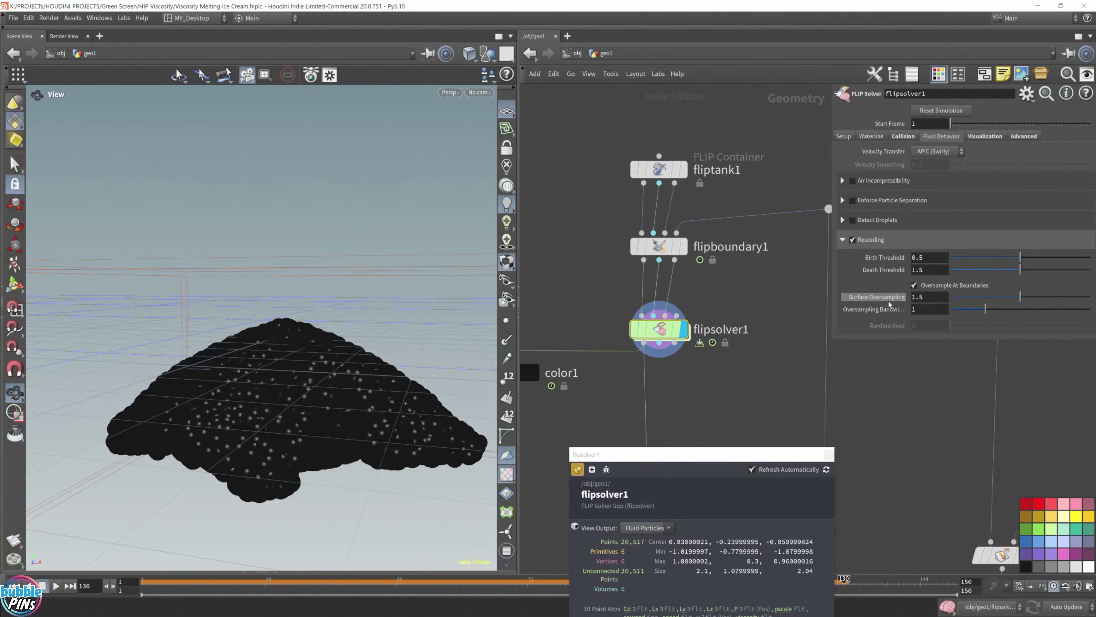
{"action": "left_click", "coordinate": [853, 240]}
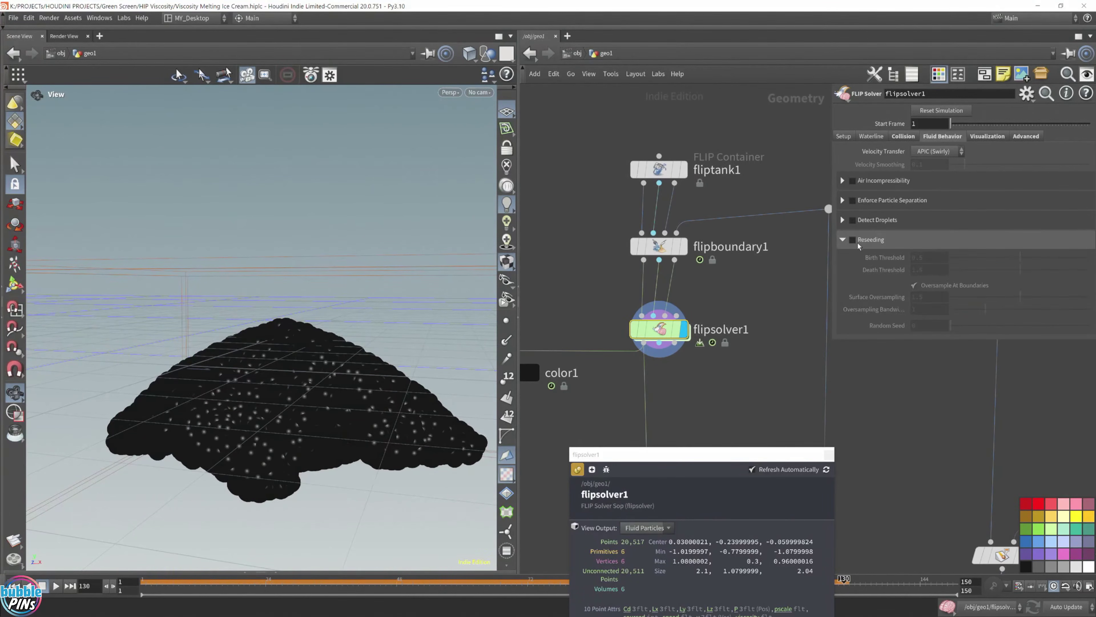
Step: Display pointdeform1, play its deforming mesh from frame 1 and close the flipsolver1 info window
{"action": "left_click_drag", "start_coordinate": [661, 464], "coordinate": [910, 392]}
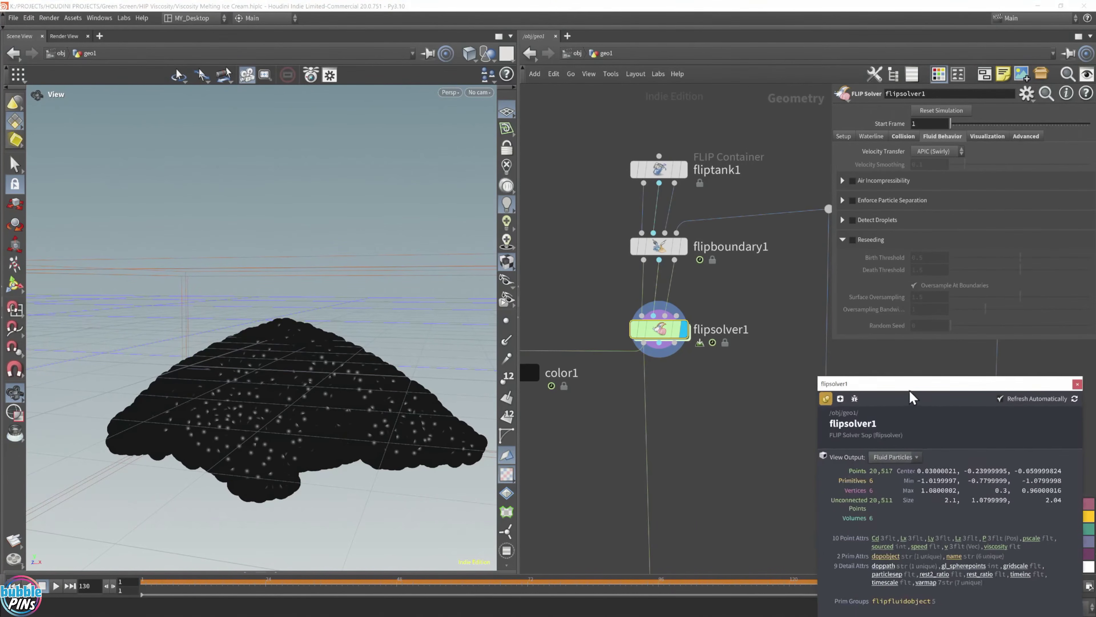
{"action": "scroll", "coordinate": [691, 447], "scroll_direction": "down", "scroll_amount": 5}
{"action": "middle_click_drag", "start_coordinate": [690, 443], "coordinate": [557, 178]}
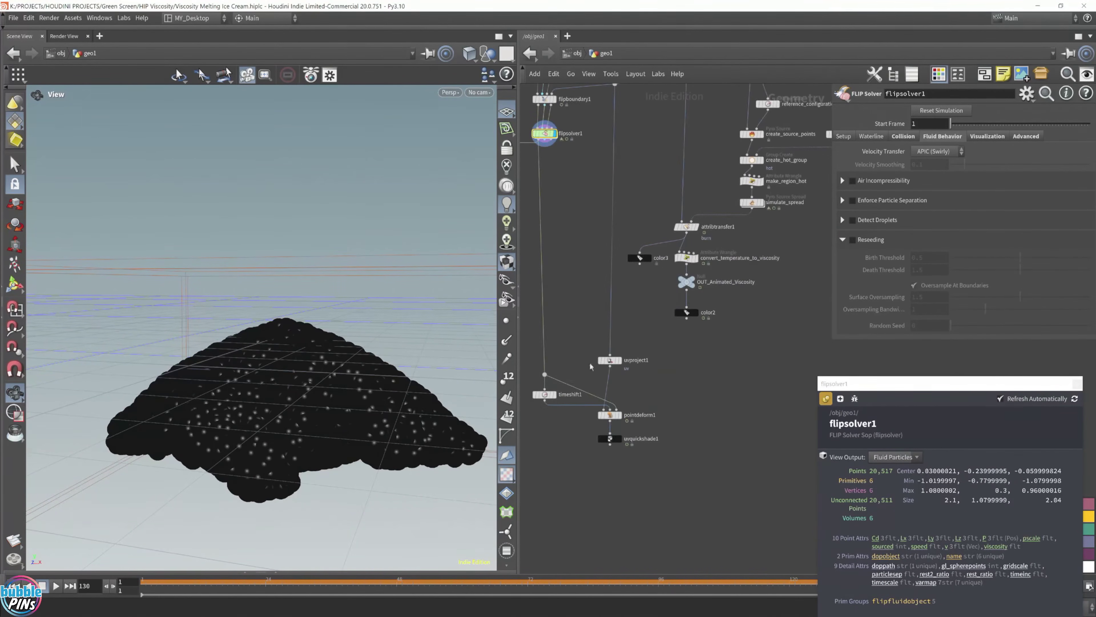
{"action": "left_click", "coordinate": [610, 414]}
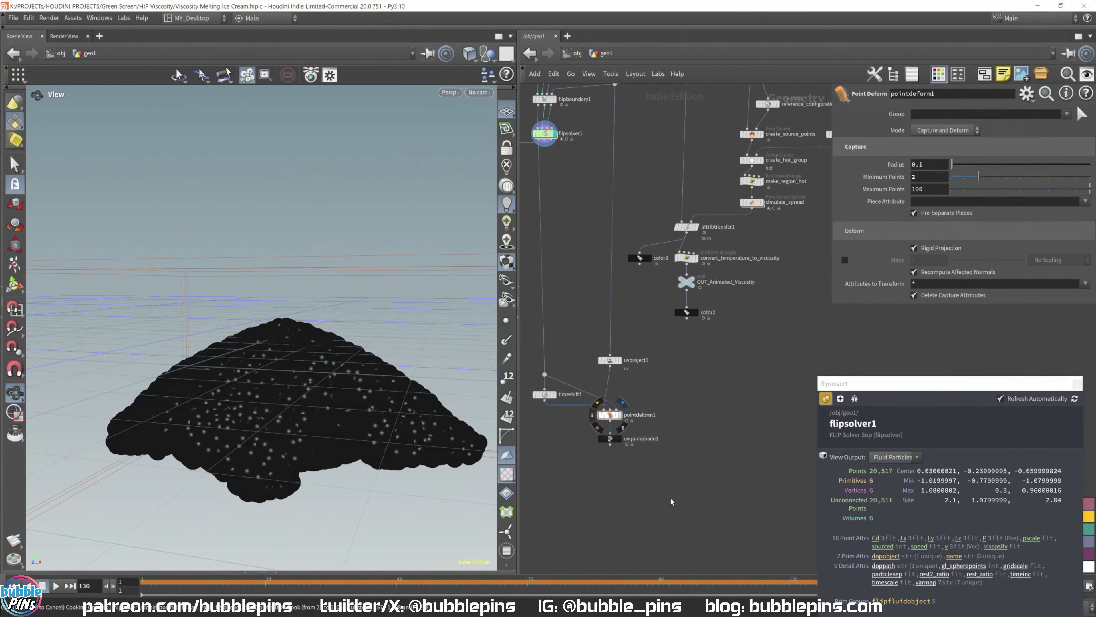
{"action": "key", "text": "Escape"}
{"action": "key", "text": "ctrl+Up"}
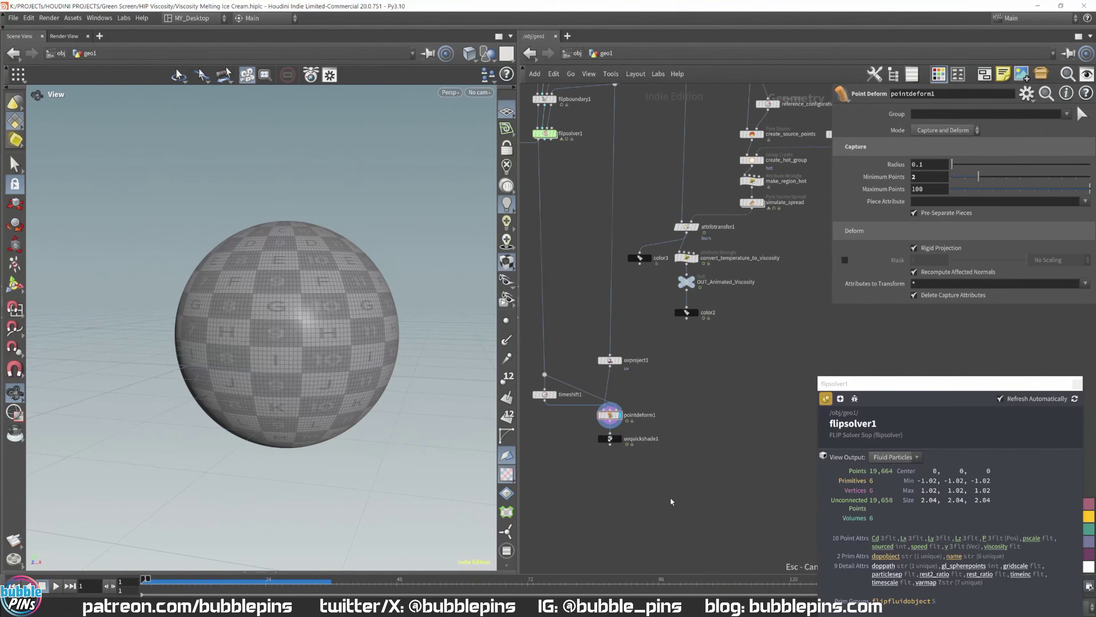
{"action": "key", "text": "Up"}
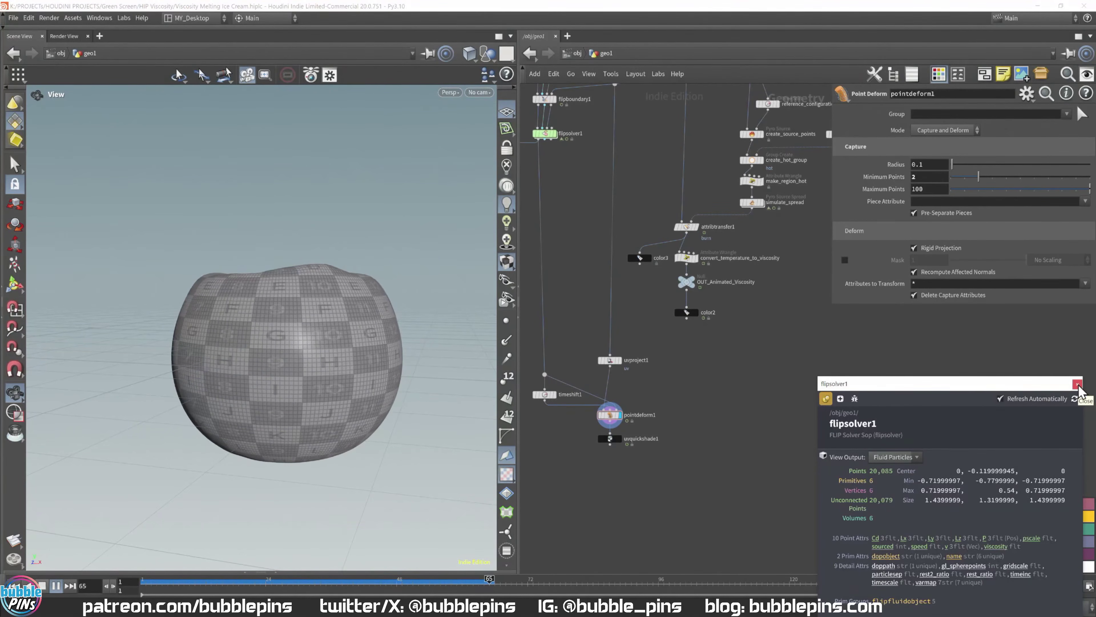
{"action": "left_click", "coordinate": [1078, 383]}
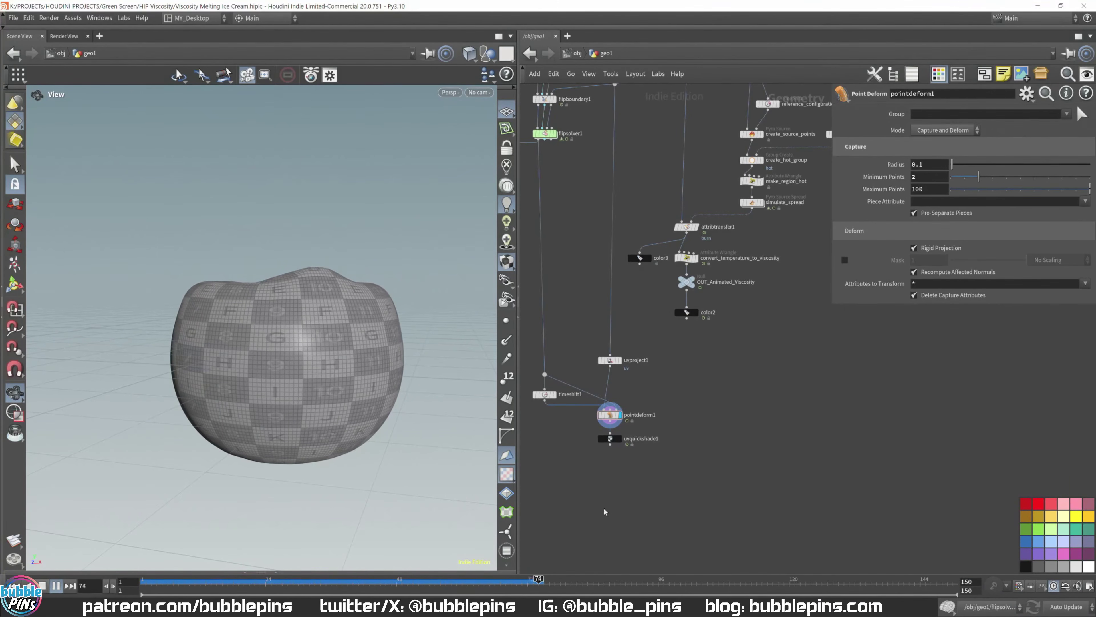
Step: Replay the melt from frame 1, display uvquickshade1 for the textured mesh and return to frame 1
{"action": "key", "text": "Up"}
{"action": "key", "text": "ctrl+Up"}
{"action": "key", "text": "Up"}
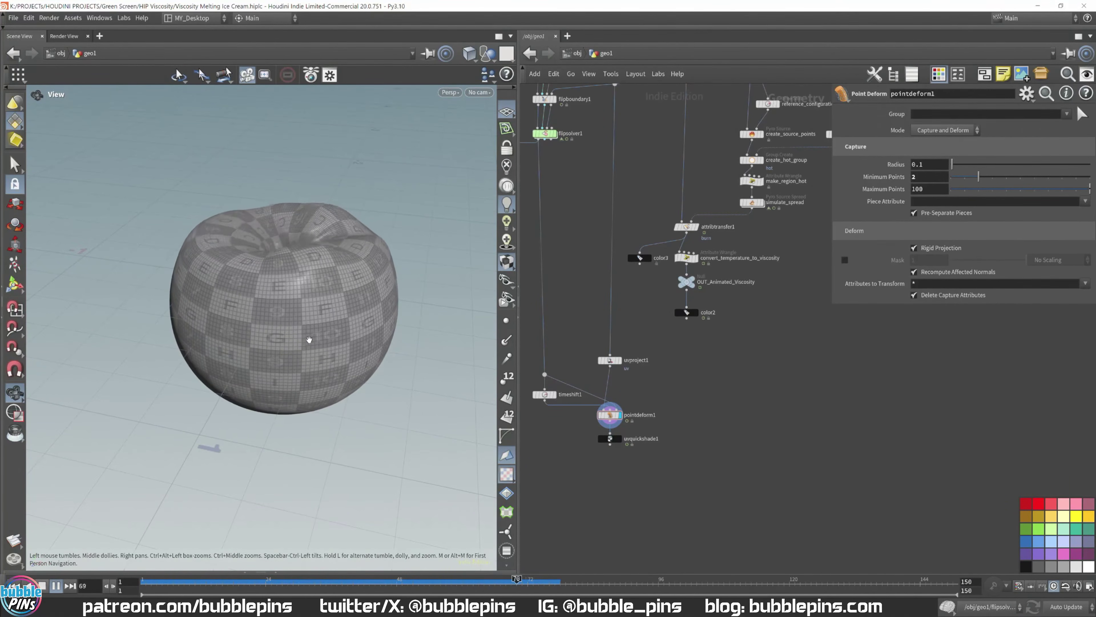
{"action": "left_click", "coordinate": [620, 438]}
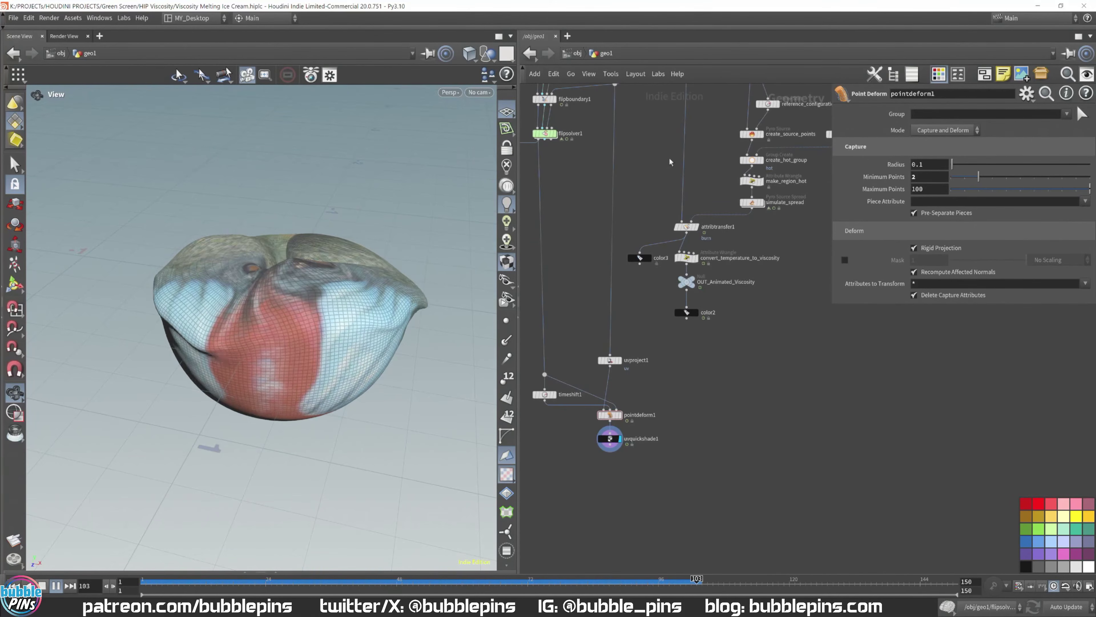
{"action": "key", "text": "ctrl+Up"}
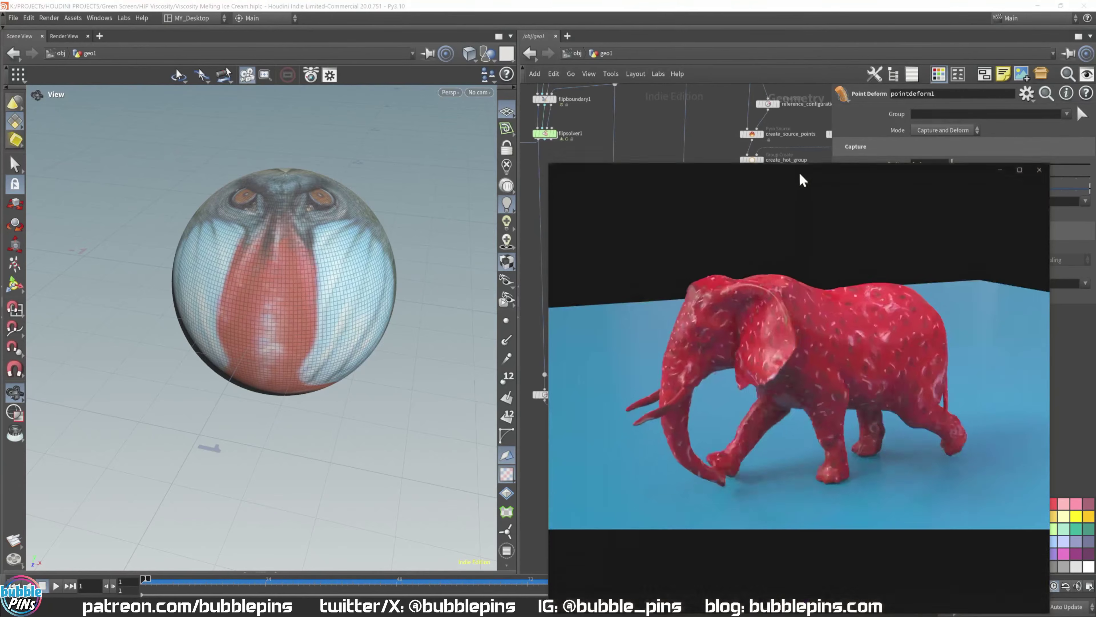
Step: Switch to Media Player, skip through the Live Stream Visuals food render video and turn on repeat
{"action": "left_click_drag", "start_coordinate": [800, 176], "coordinate": [570, 86]}
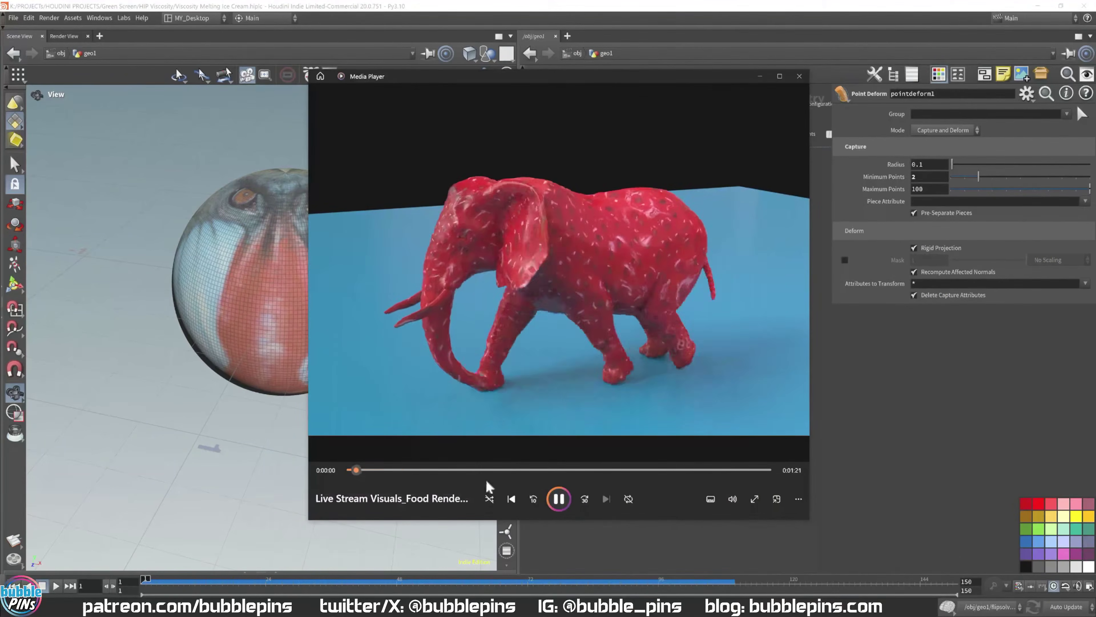
{"action": "left_click", "coordinate": [470, 469]}
{"action": "left_click", "coordinate": [550, 470]}
{"action": "left_click", "coordinate": [576, 470]}
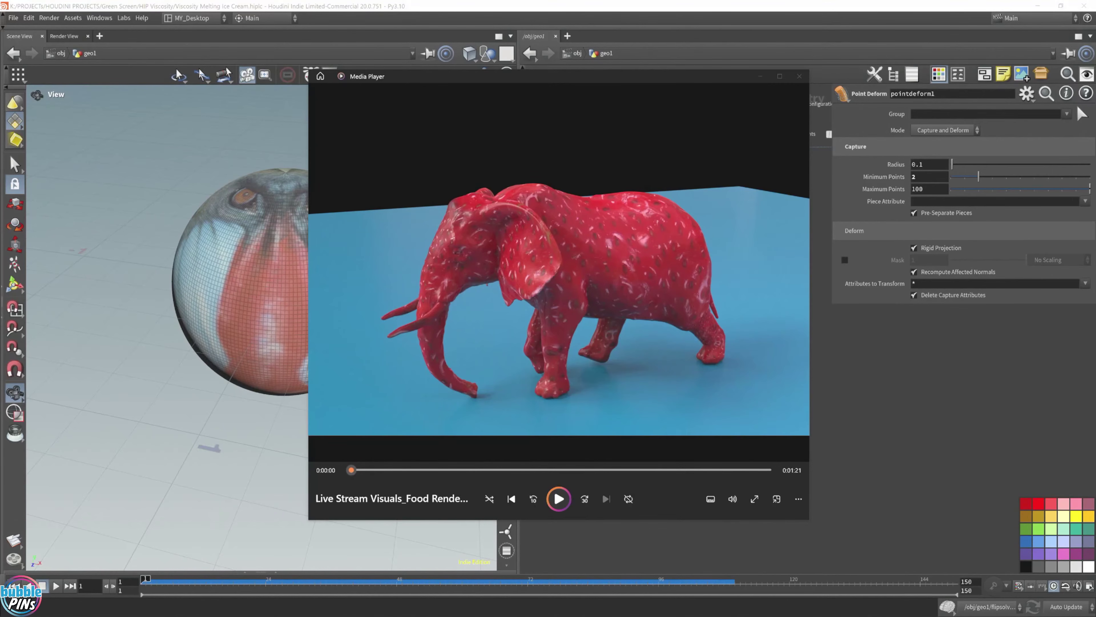
{"action": "left_click", "coordinate": [629, 499]}
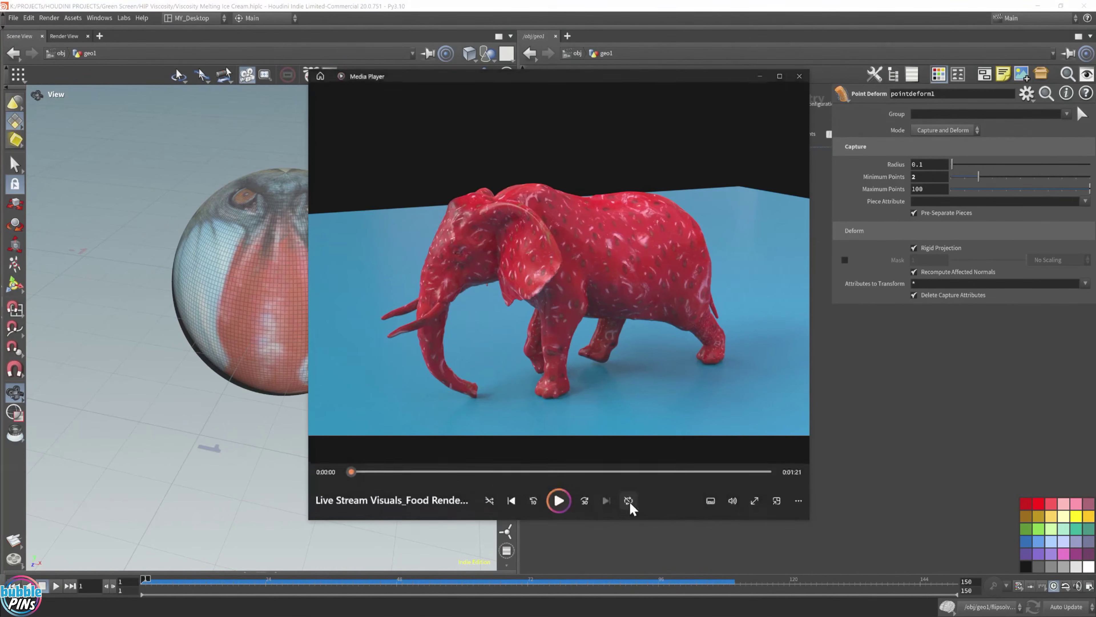
Step: Seek to the Point Deform section of the video to review the particles beside the textured mesh
{"action": "left_click", "coordinate": [505, 470]}
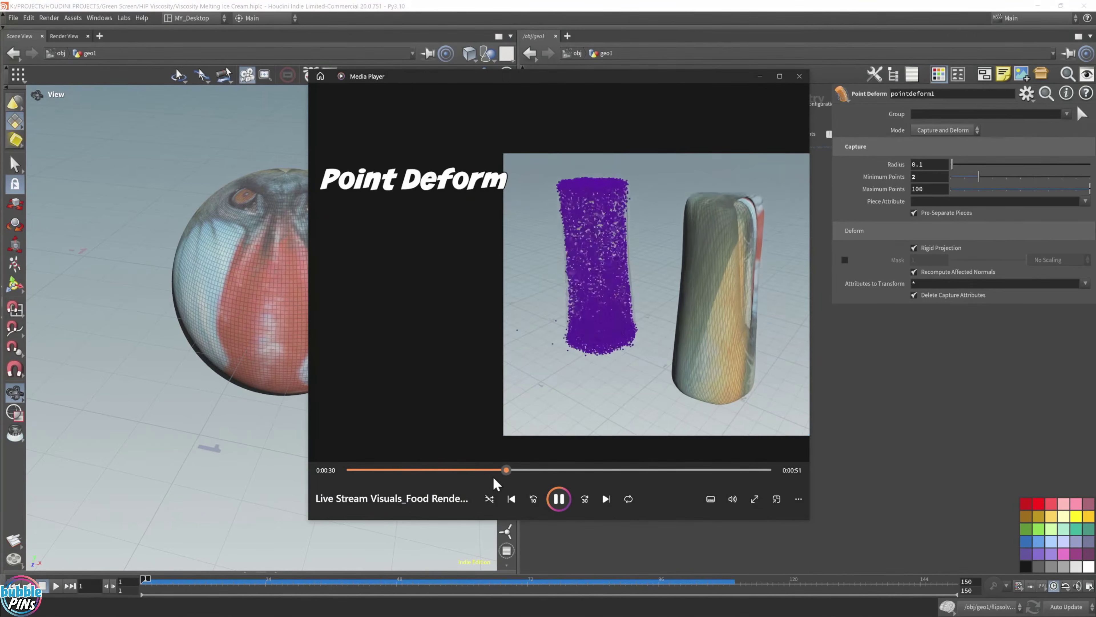
{"action": "left_click", "coordinate": [447, 471]}
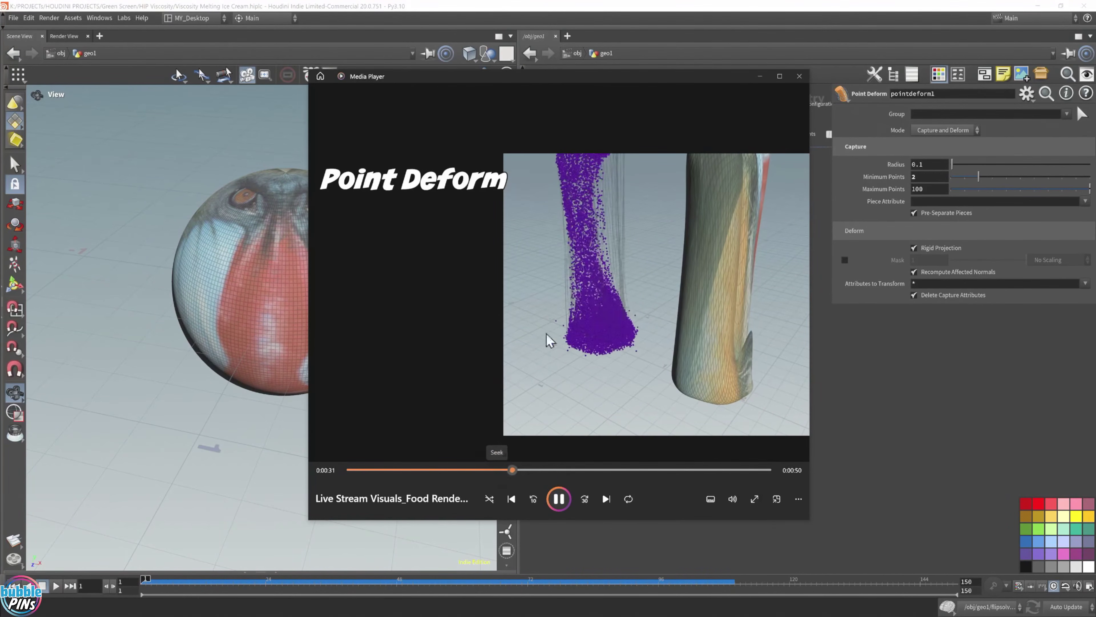
{"action": "left_click", "coordinate": [469, 473]}
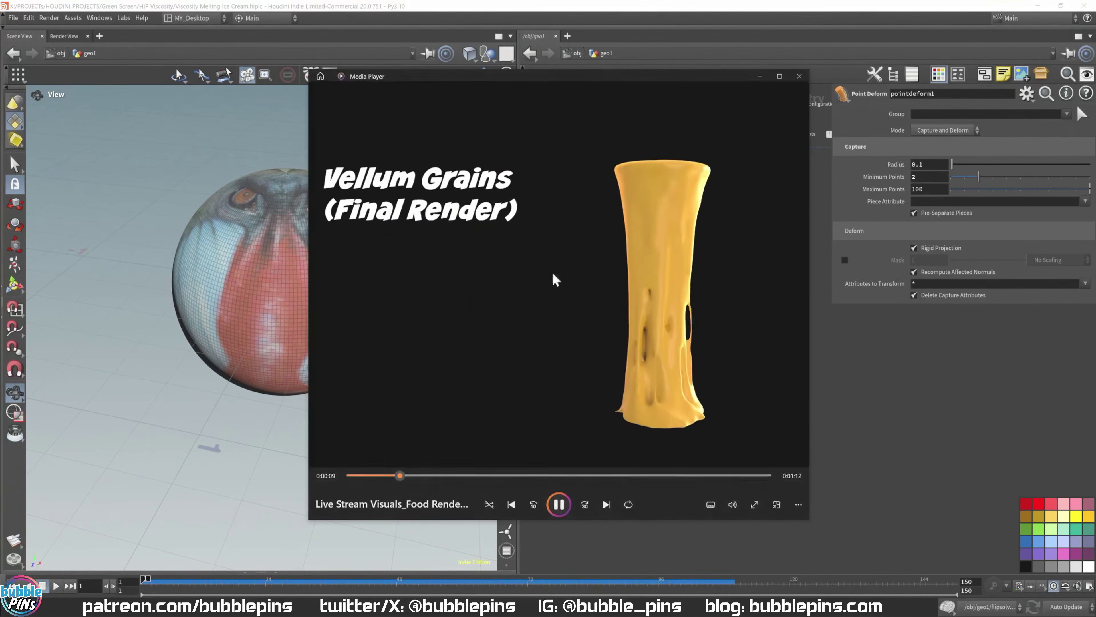
Step: Move the Media Player window over the network editor and enlarge it while keeping the textured sphere in view
{"action": "left_click_drag", "start_coordinate": [625, 79], "coordinate": [686, 80]}
{"action": "left_click_drag", "start_coordinate": [921, 55], "coordinate": [857, 54]}
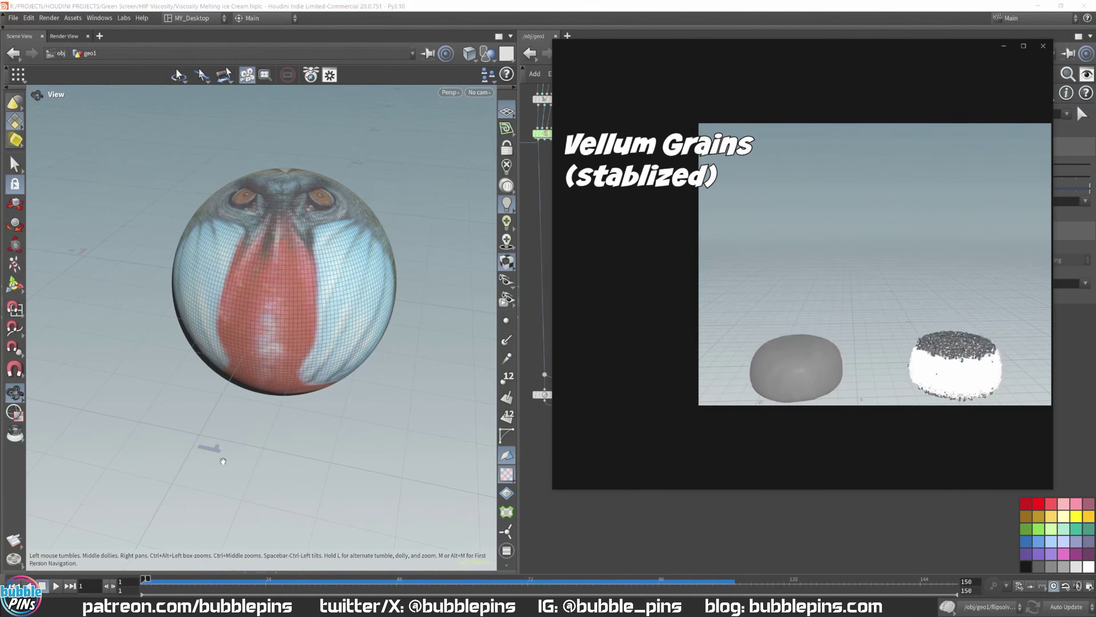
{"action": "left_click_drag", "start_coordinate": [553, 39], "coordinate": [477, 26]}
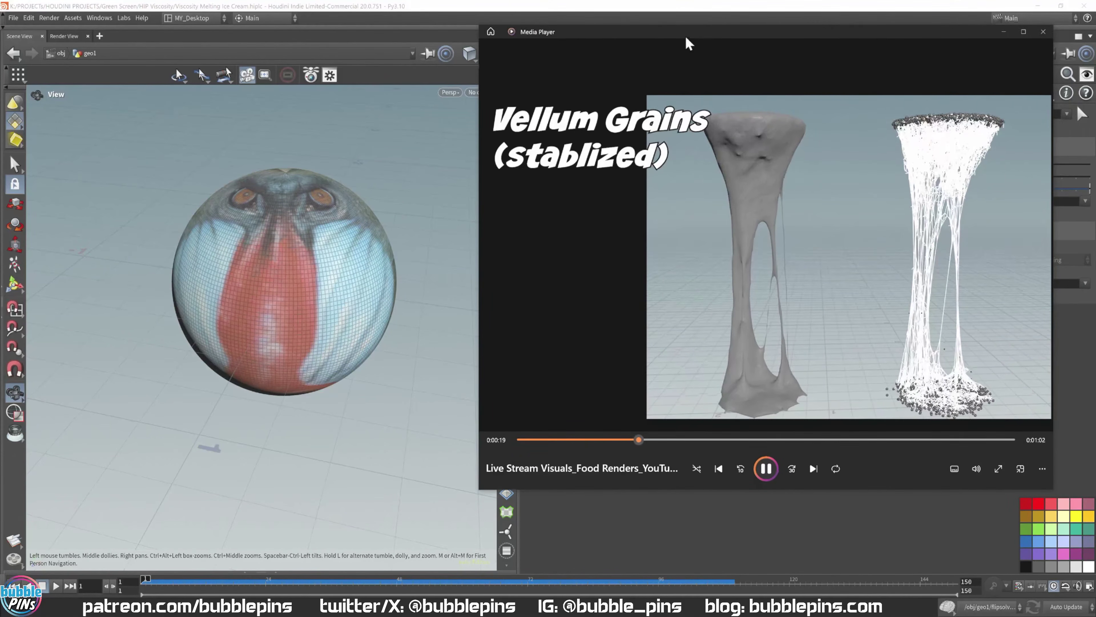
{"action": "left_click_drag", "start_coordinate": [686, 37], "coordinate": [717, 33]}
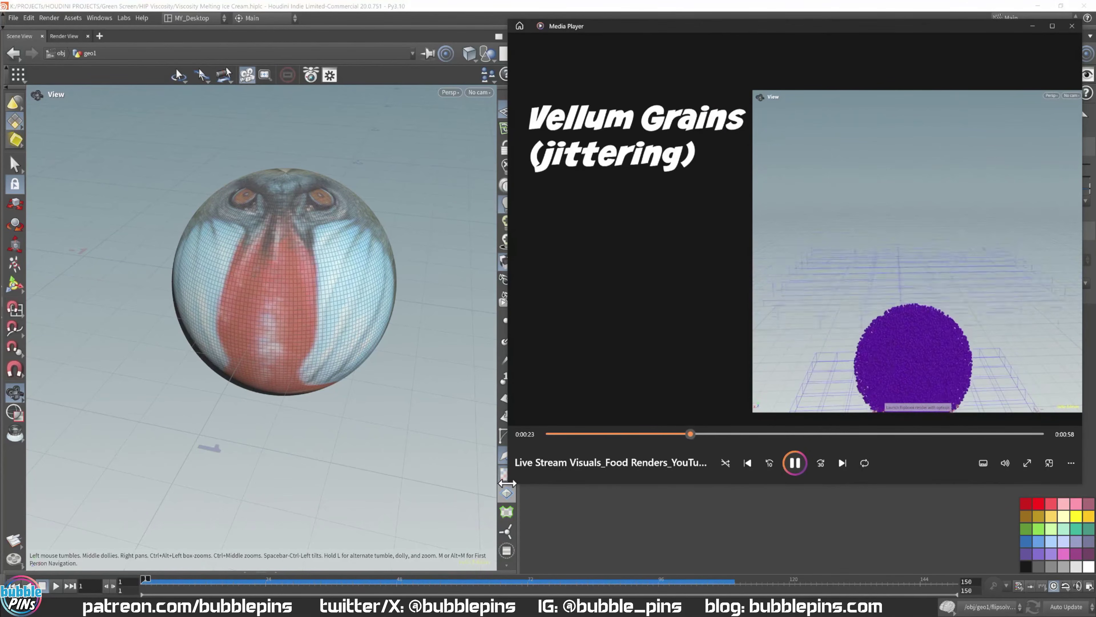
{"action": "left_click_drag", "start_coordinate": [506, 487], "coordinate": [433, 545]}
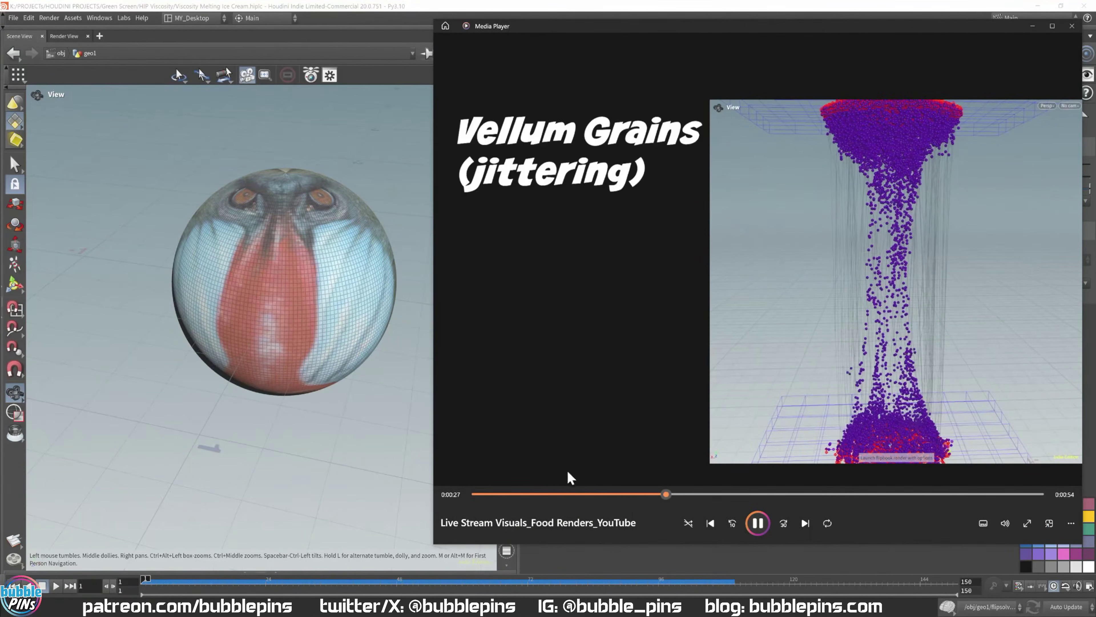